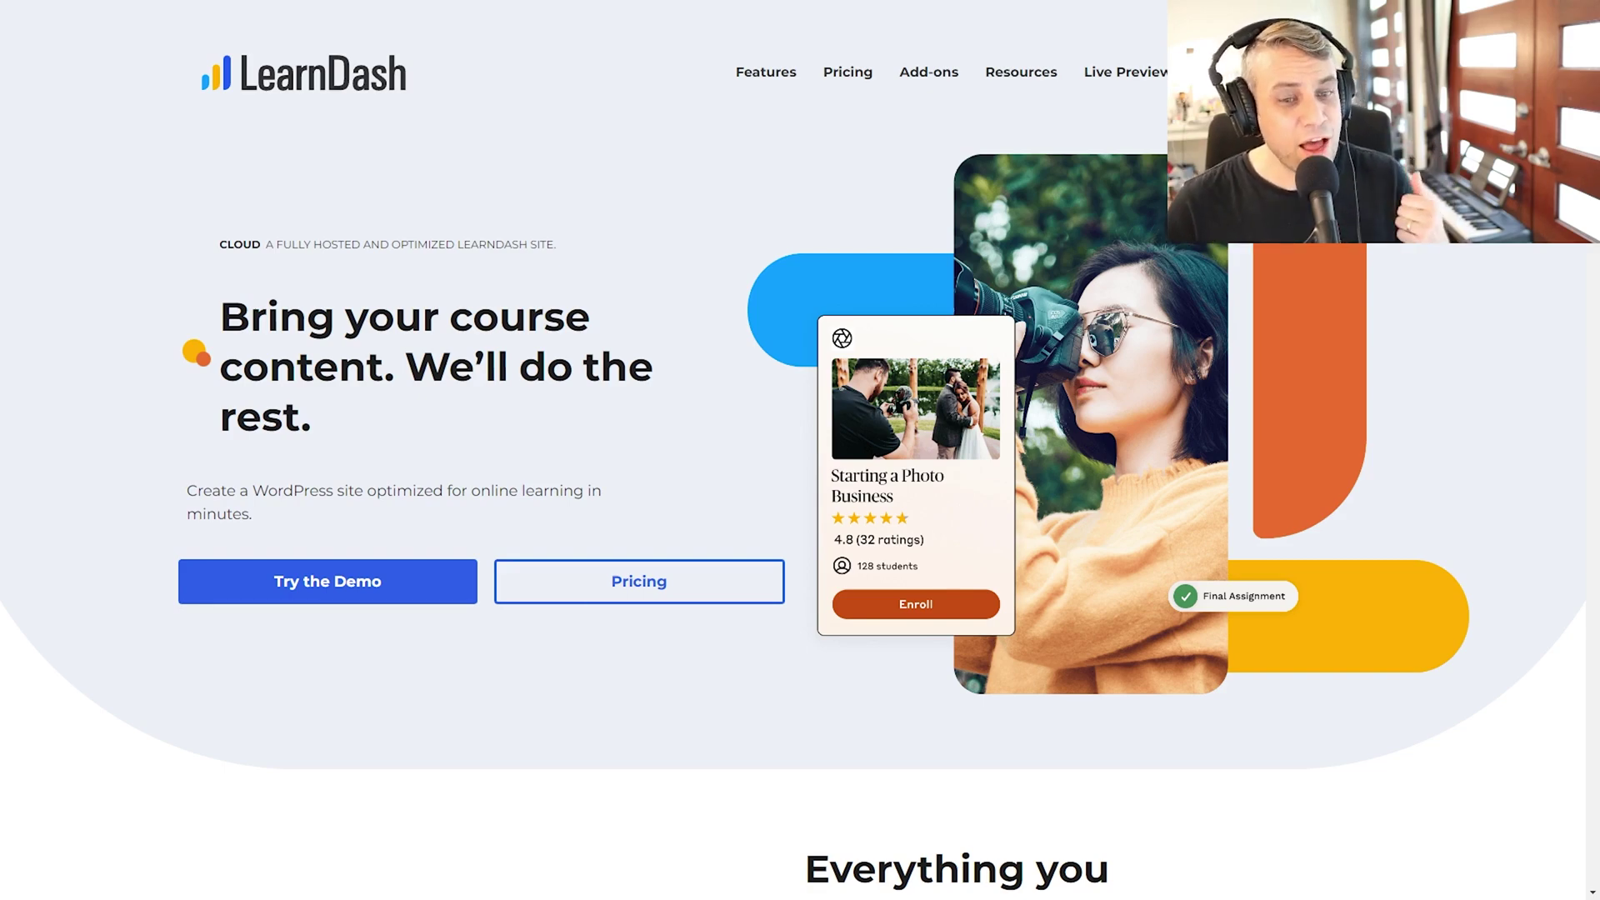
# Open the LearnDash pricing page to view the Full Site LearnDash Cloud plan
pyautogui.click(597, 615)
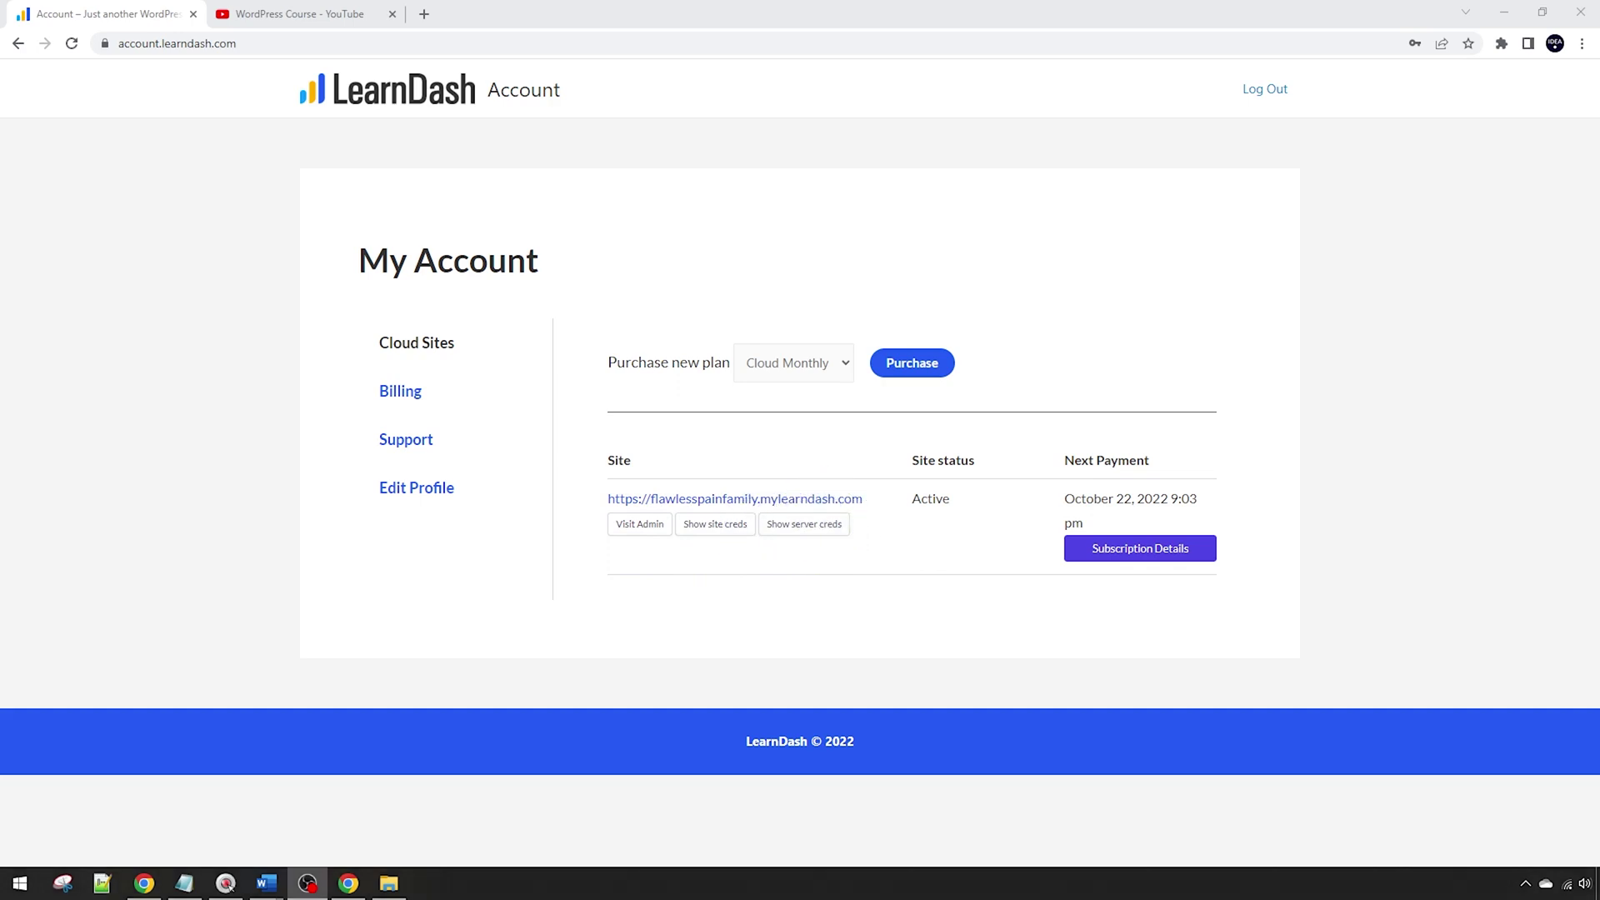
# Reveal the cloud site's admin URL, username and password and paste them into a Notepad note
pyautogui.click(705, 527)
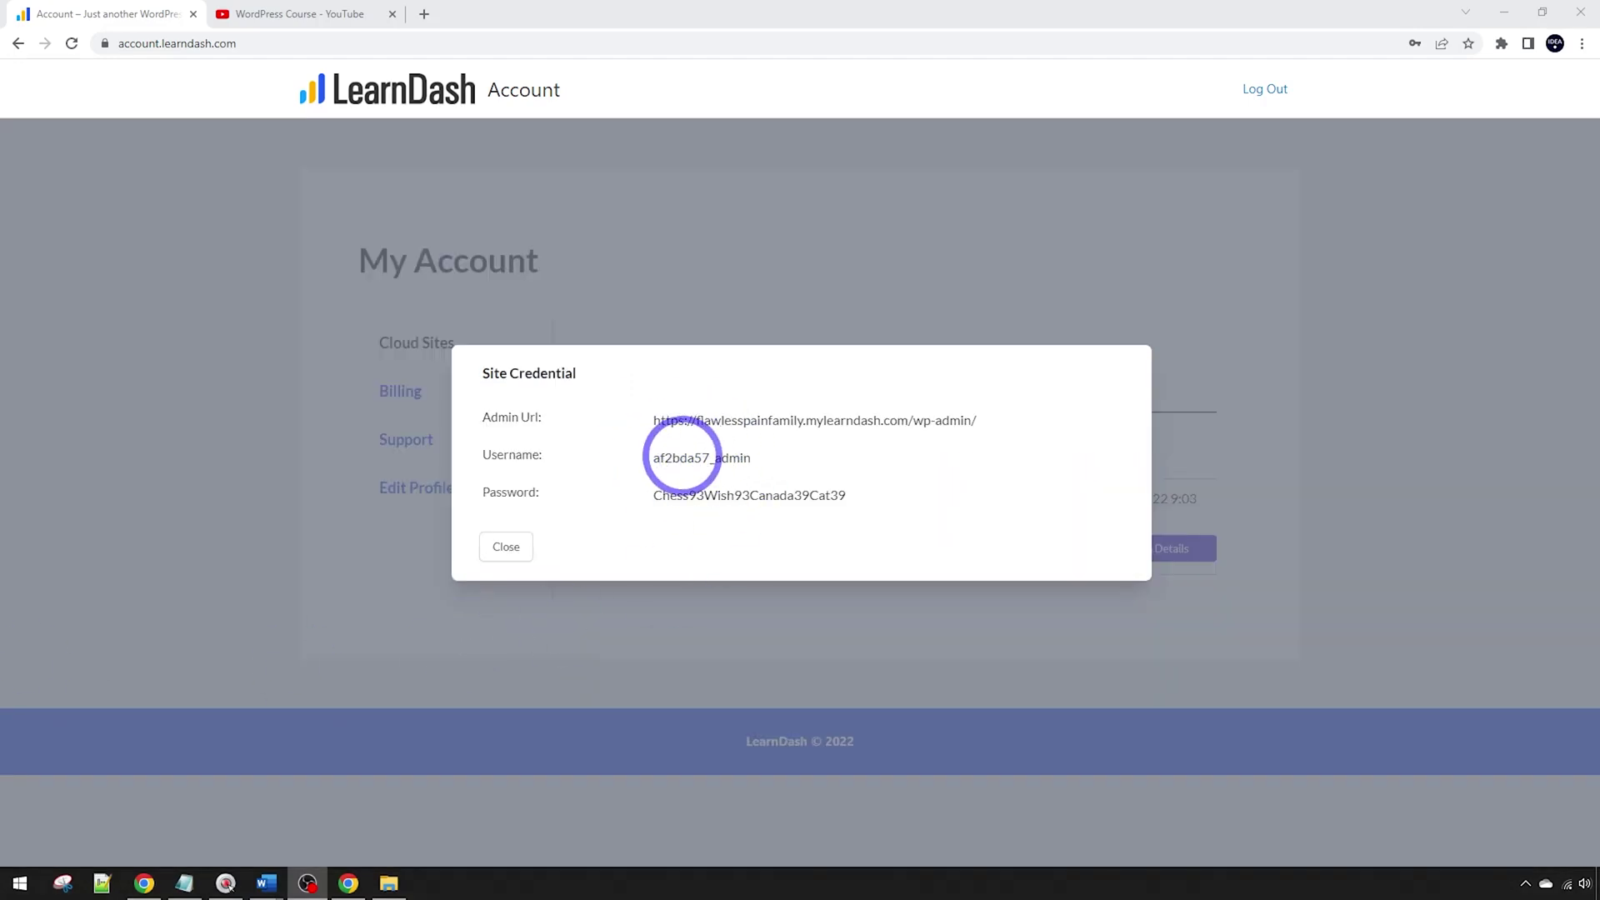
pyautogui.moveTo(886, 491); pyautogui.dragTo(475, 357)
pyautogui.hotkey('ctrl', 'c')
pyautogui.hotkey('alt', 'Tab')
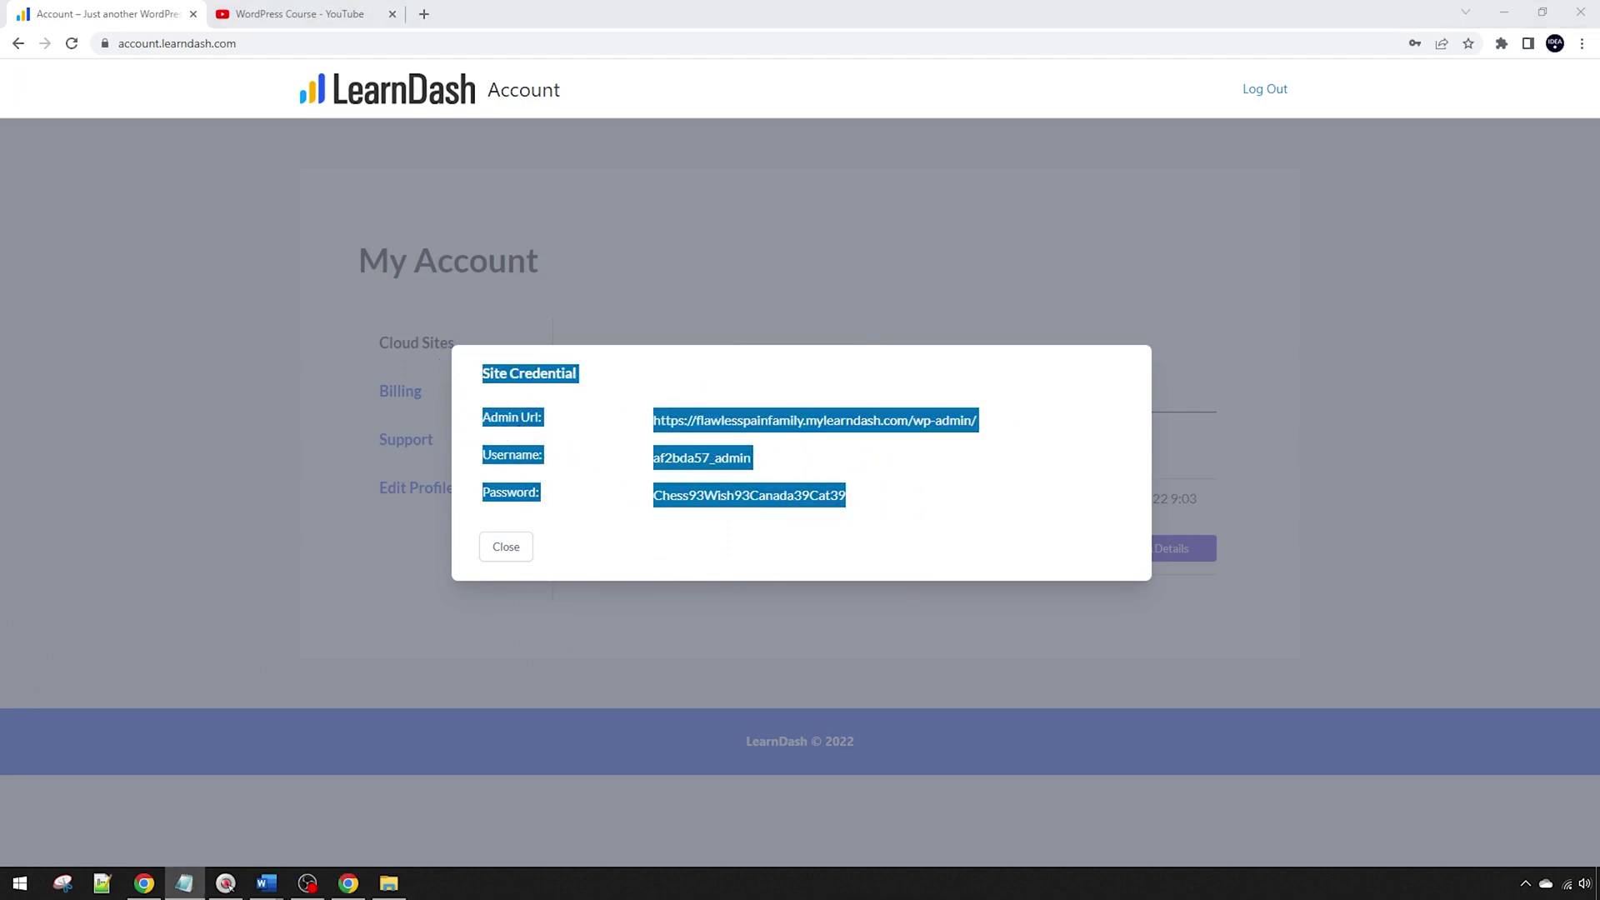
pyautogui.hotkey('ctrl', 'v')
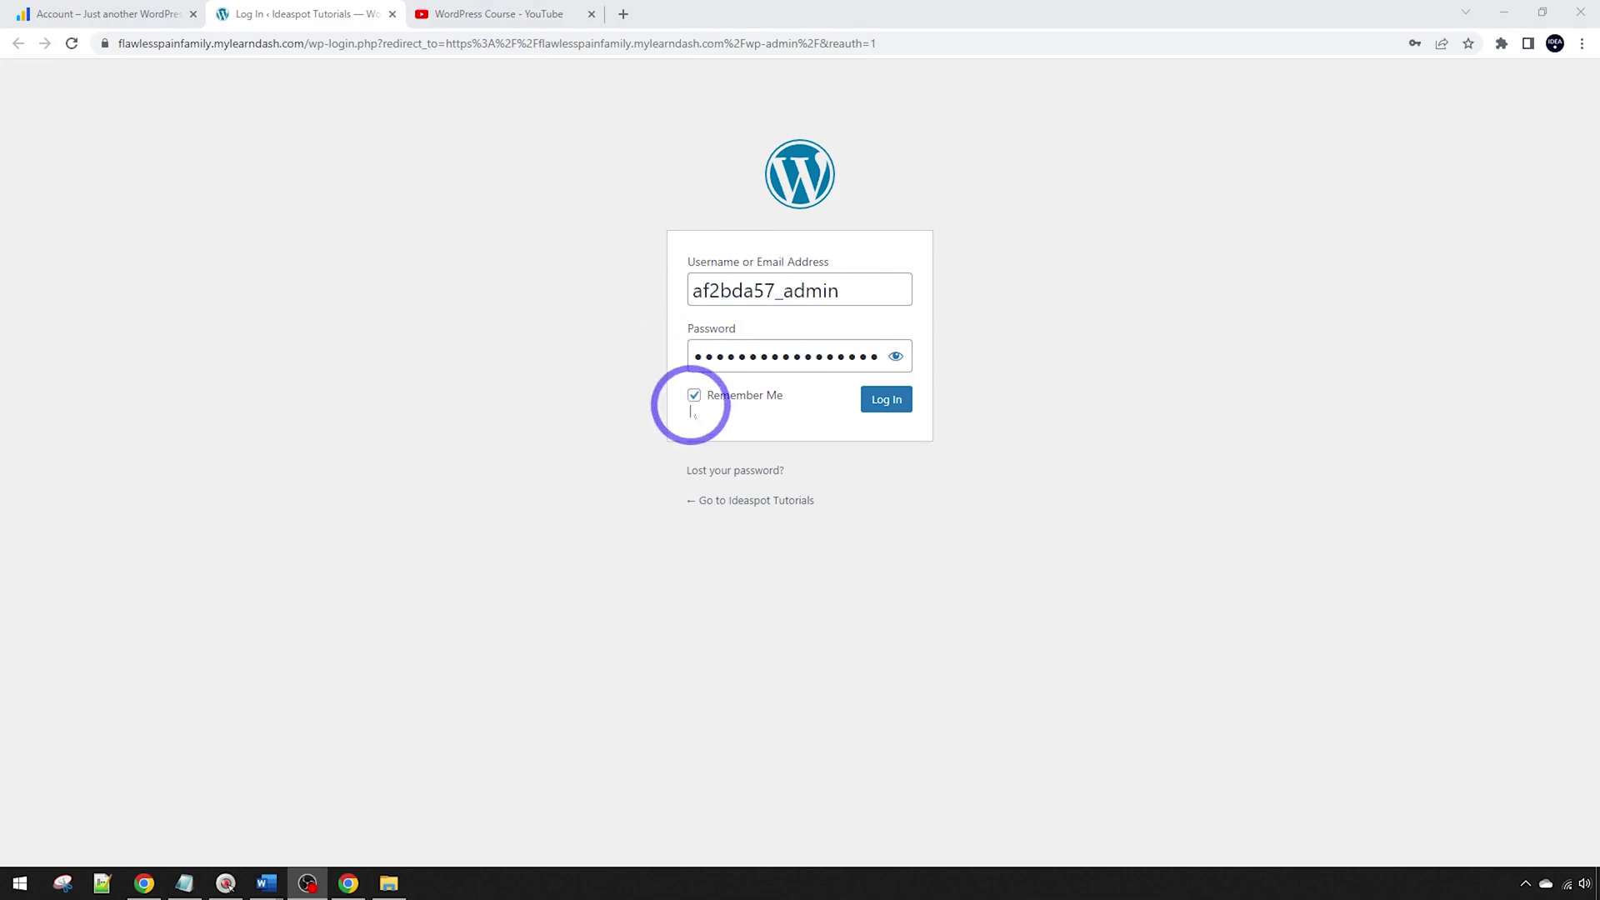
# Sign in to the cloud site's admin with Remember Me, skip the wizard, and start Site & Course Details
pyautogui.click(694, 395)
pyautogui.click(859, 398)
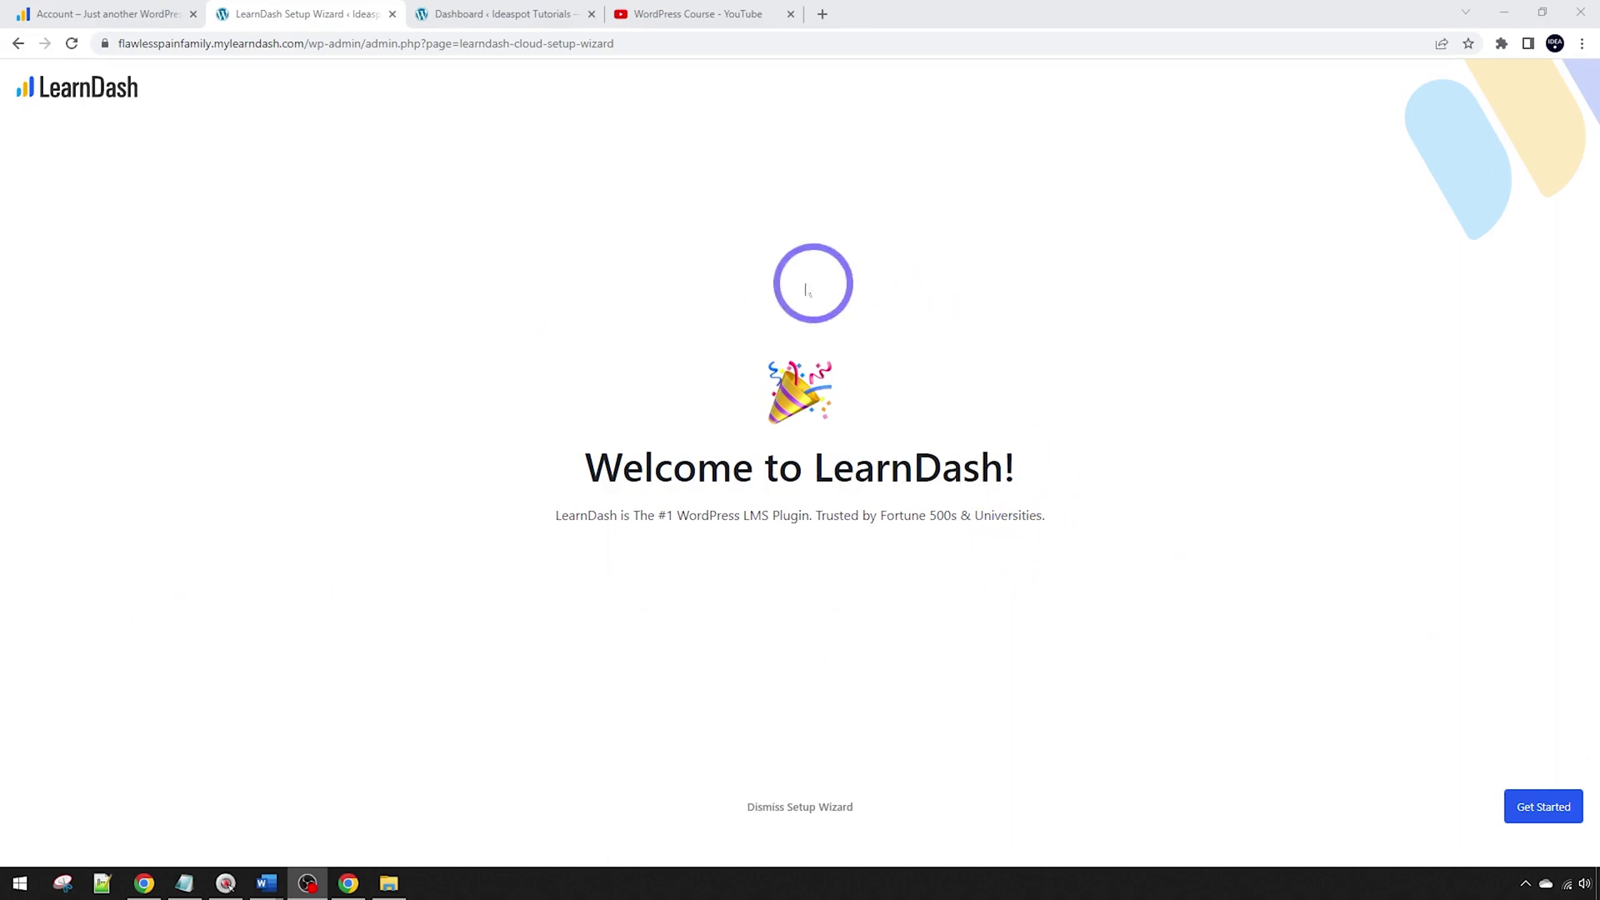
pyautogui.click(772, 819)
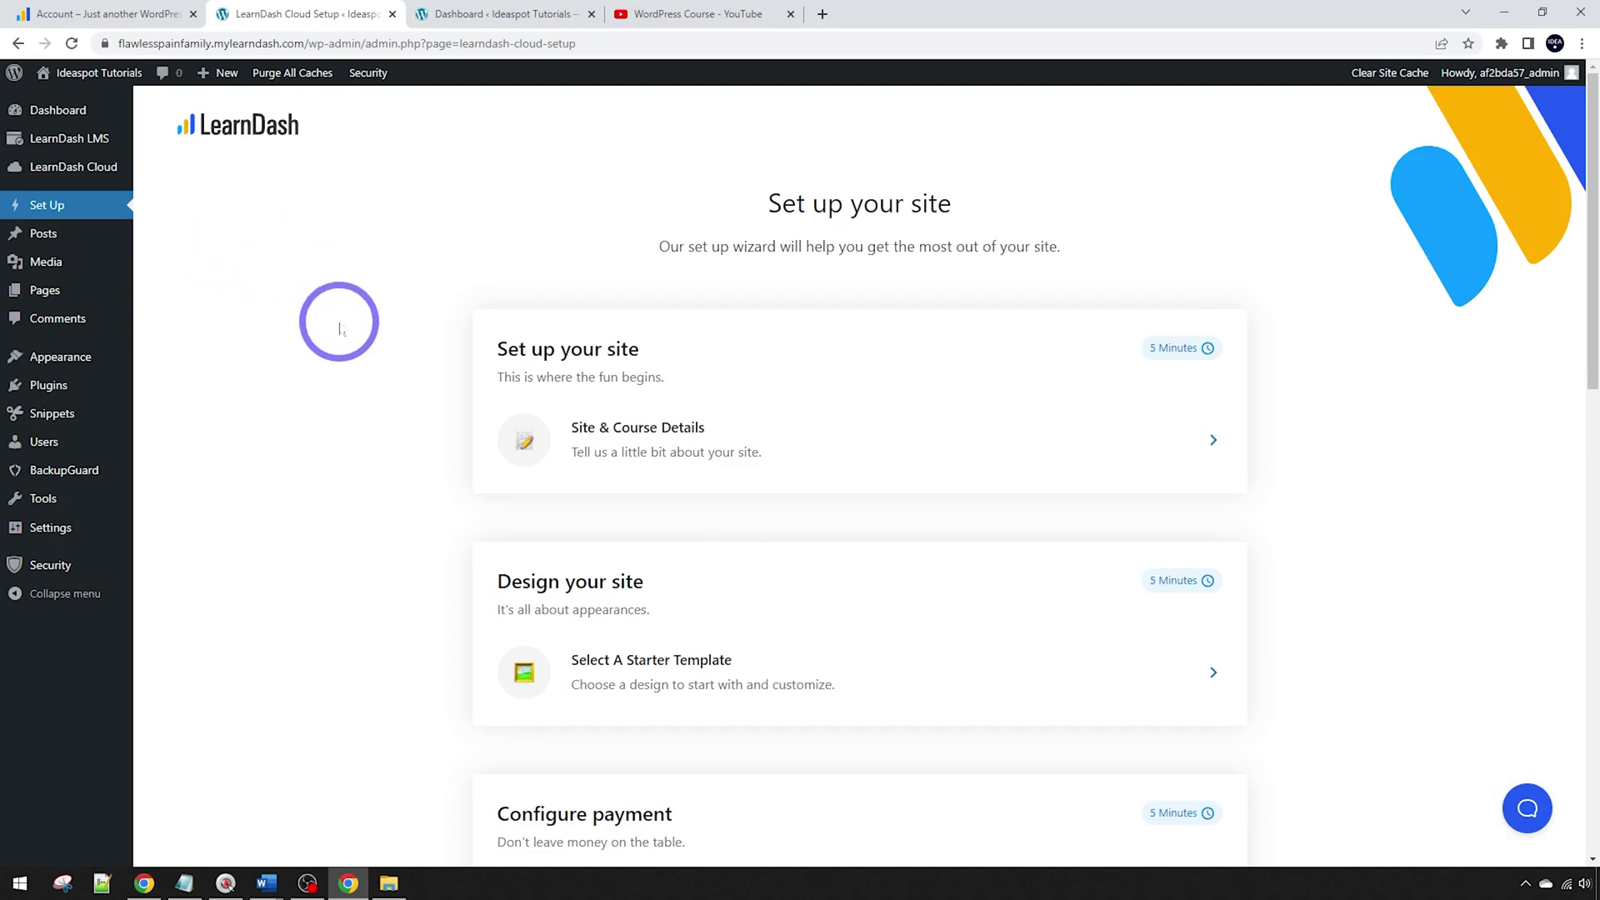
pyautogui.click(51, 210)
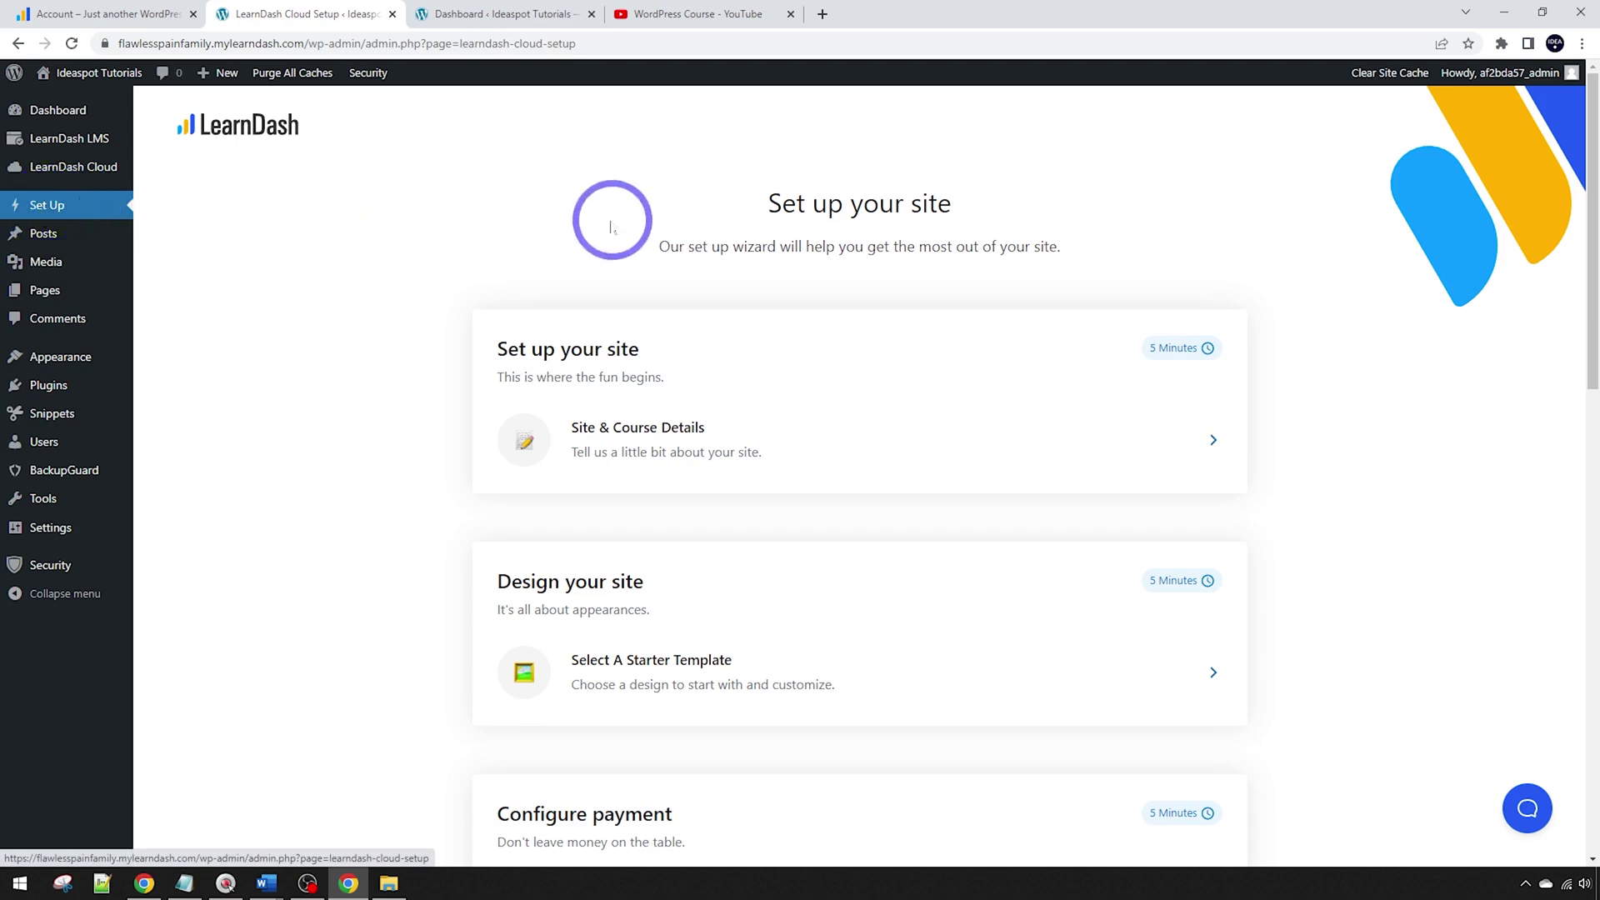
pyautogui.click(616, 430)
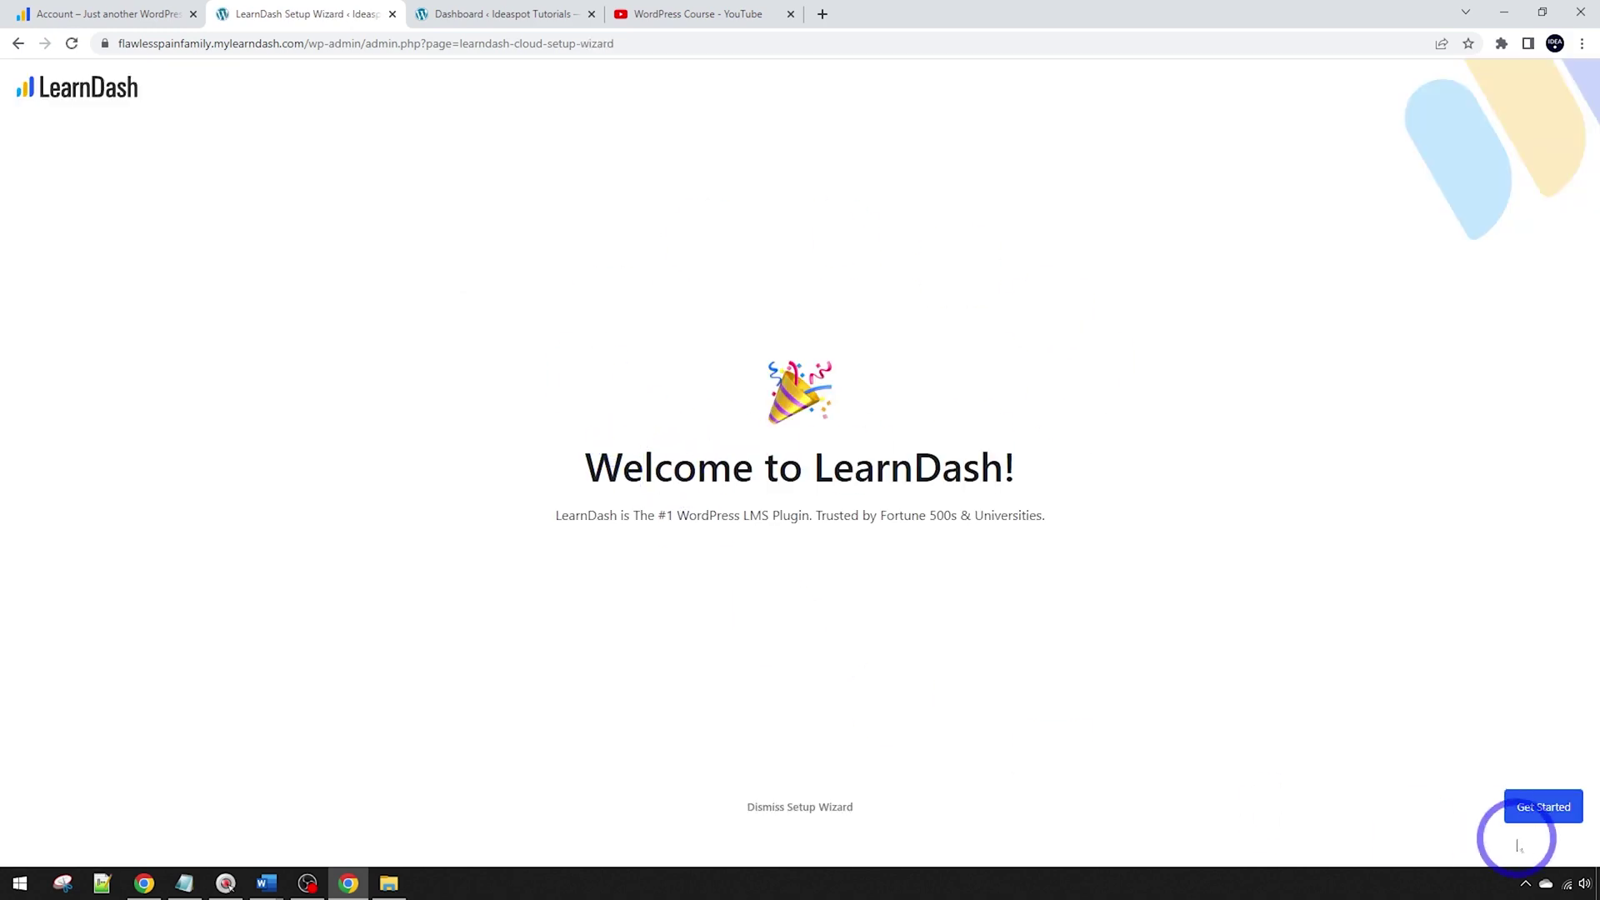
# Give the admin account a new username and accept the IdeaSpot Tutorials name, tagline and logo
pyautogui.click(1543, 807)
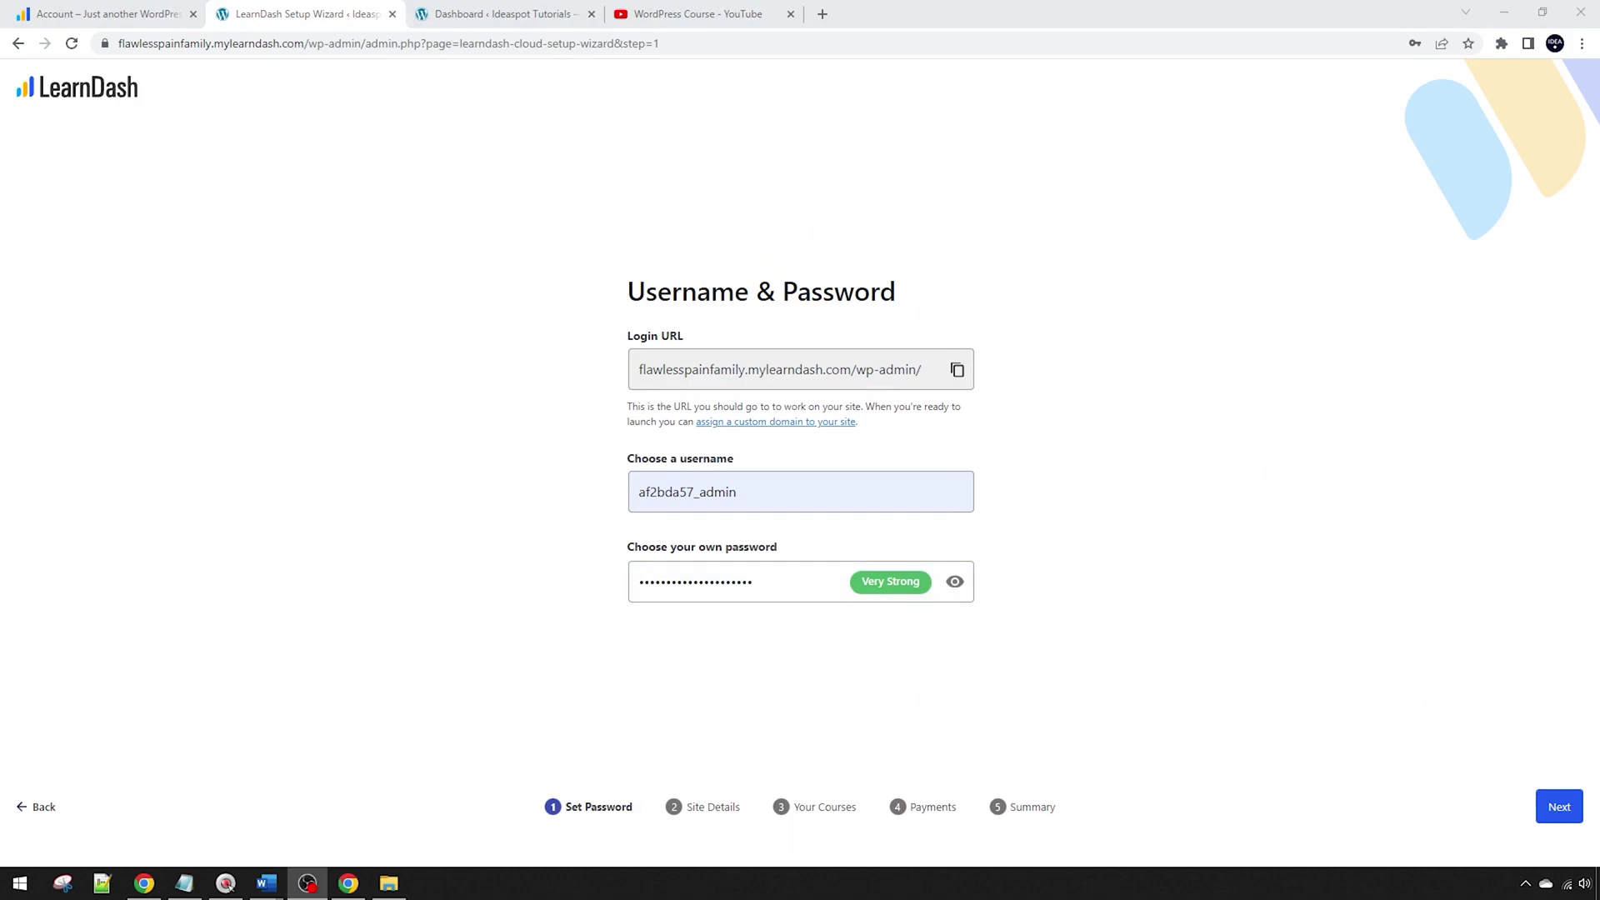
pyautogui.write('Ideaspot')
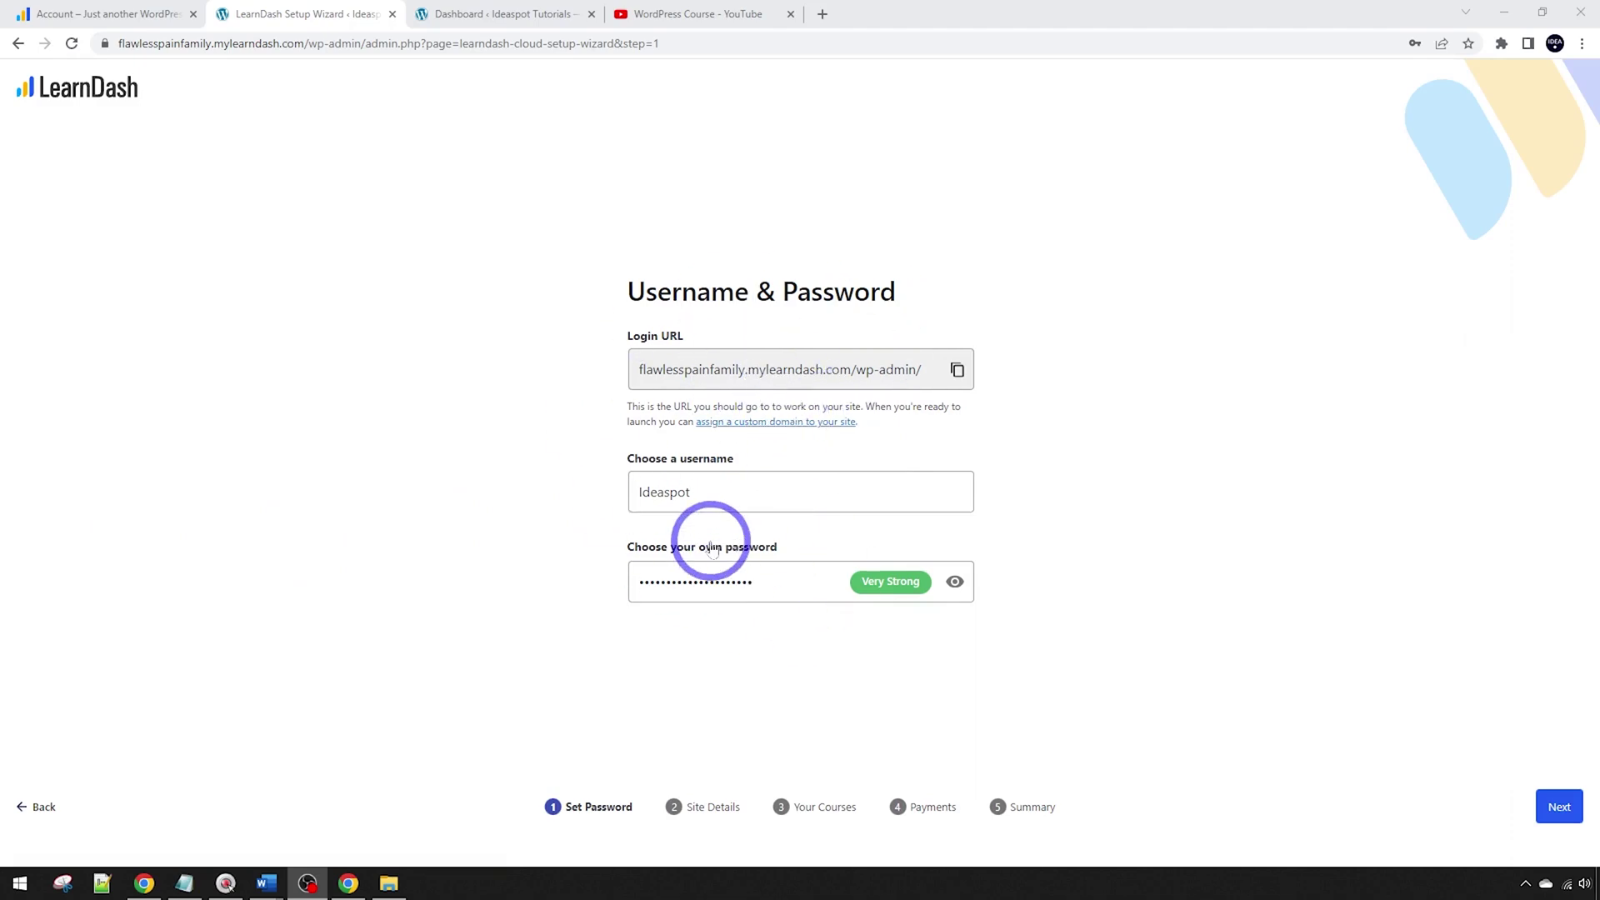
pyautogui.click(1558, 806)
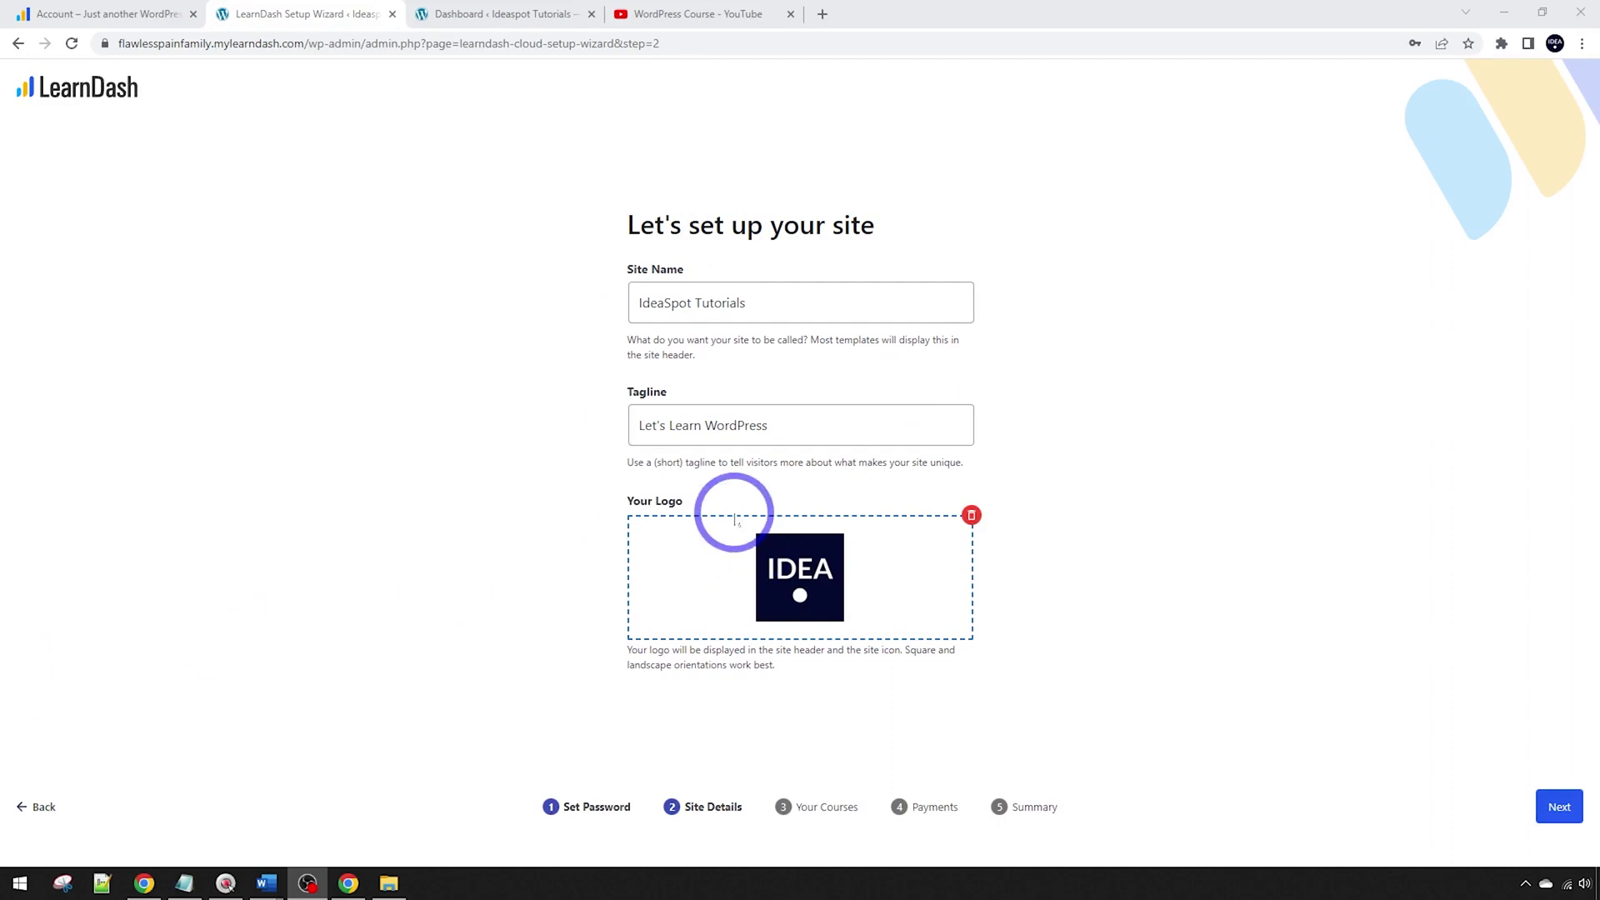
pyautogui.click(1558, 812)
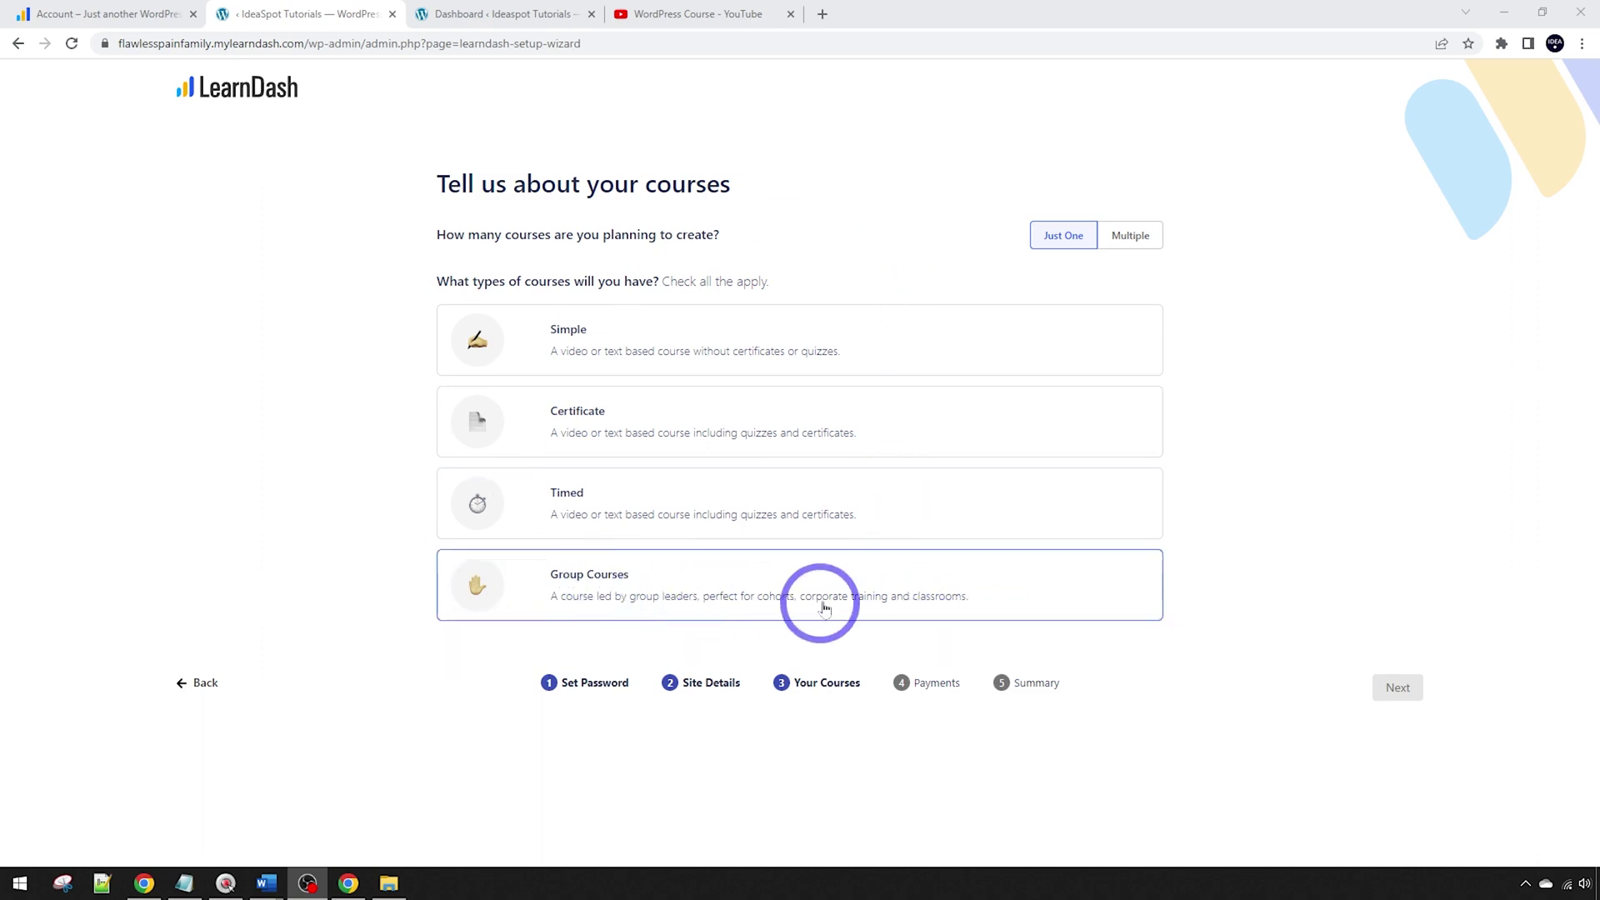
# Set the course type to Simple, choose Yes to charging, and select Stripe for payments
pyautogui.click(654, 335)
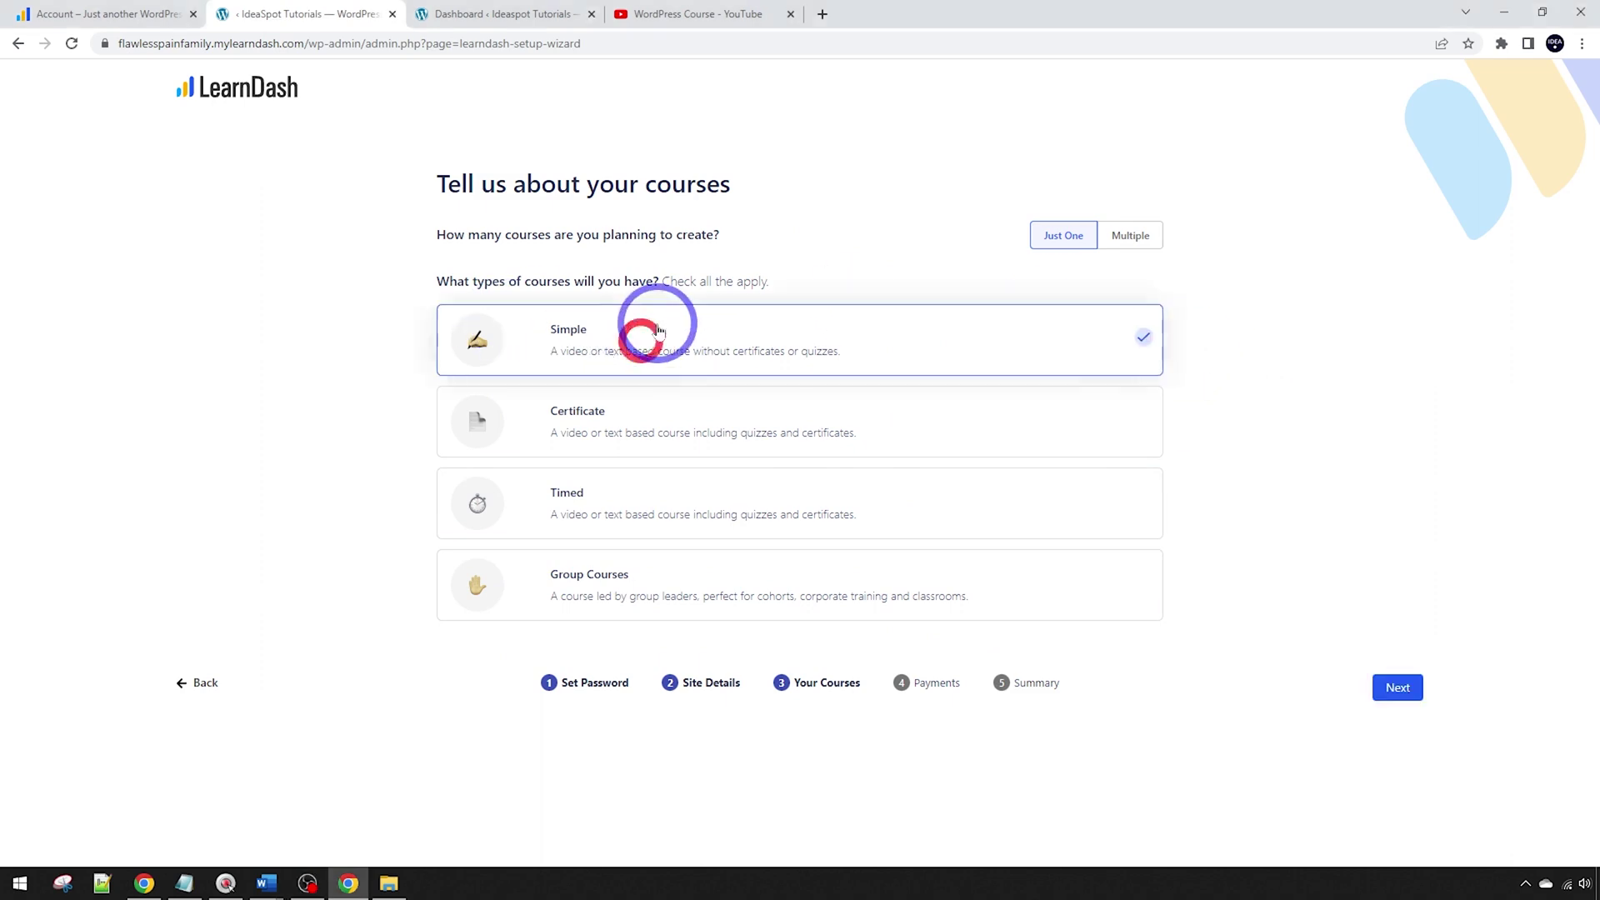
pyautogui.click(1398, 689)
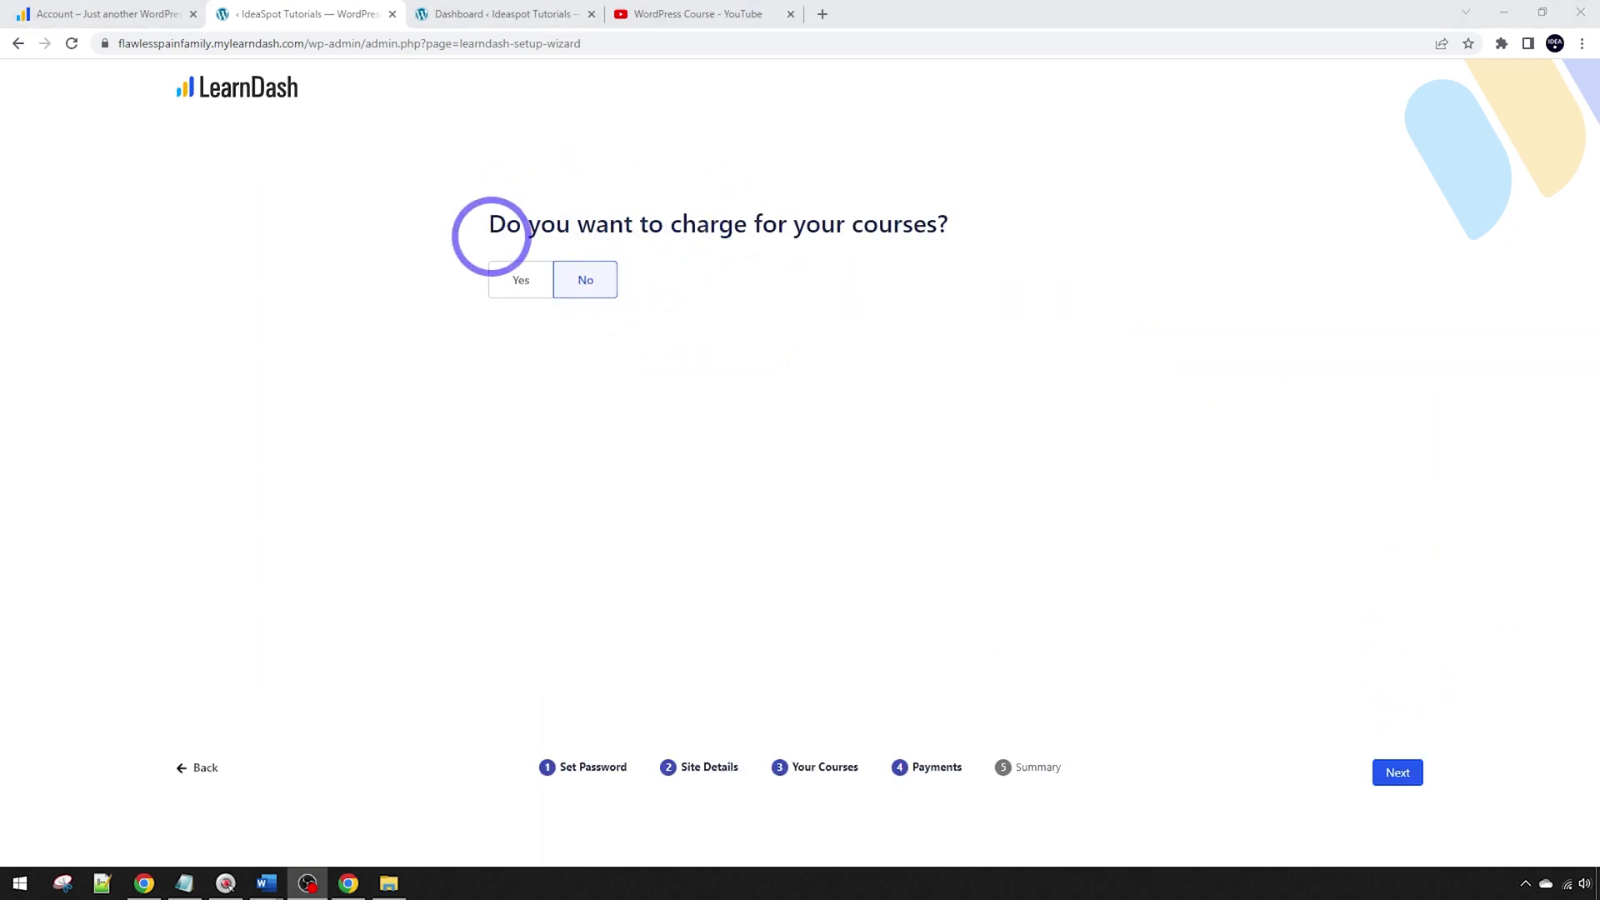
pyautogui.click(503, 293)
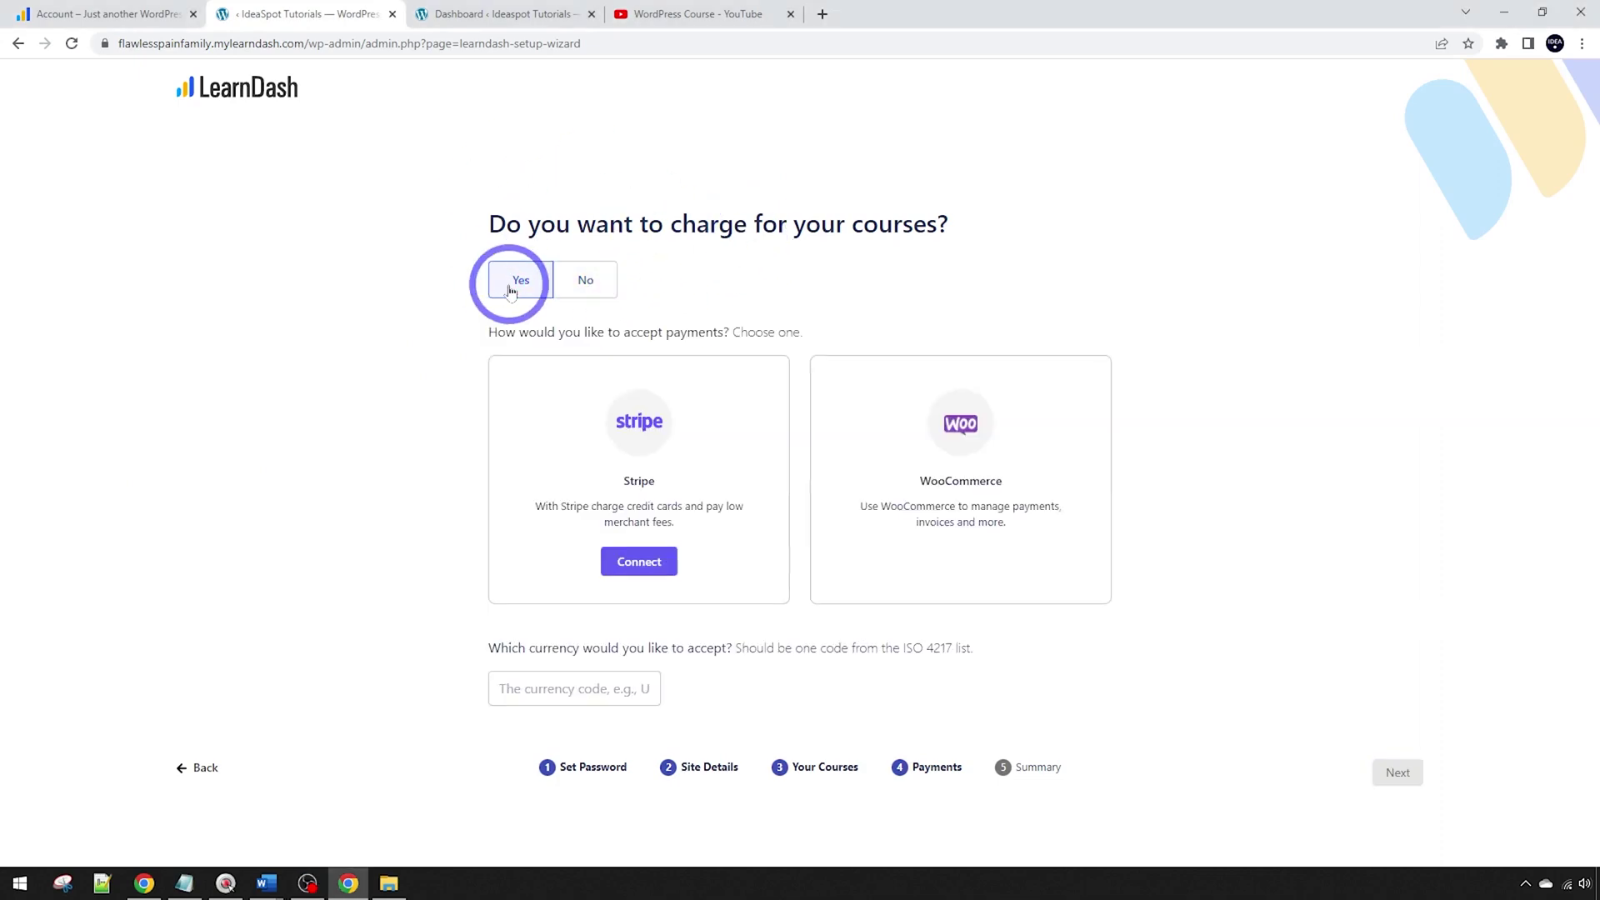
pyautogui.click(647, 377)
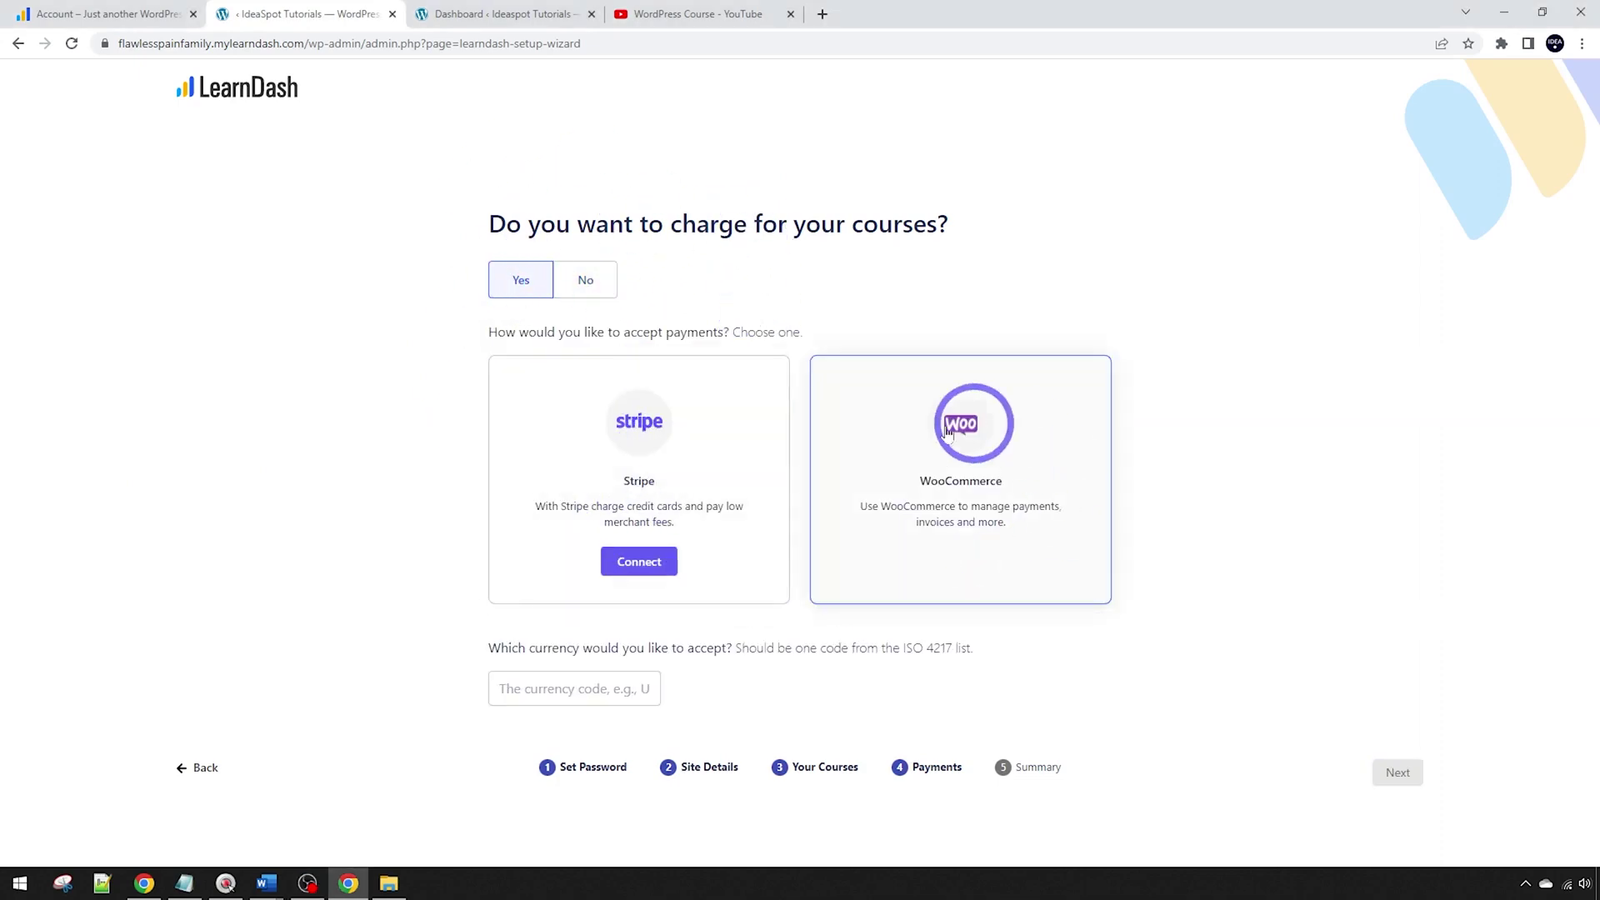
pyautogui.press('F9')
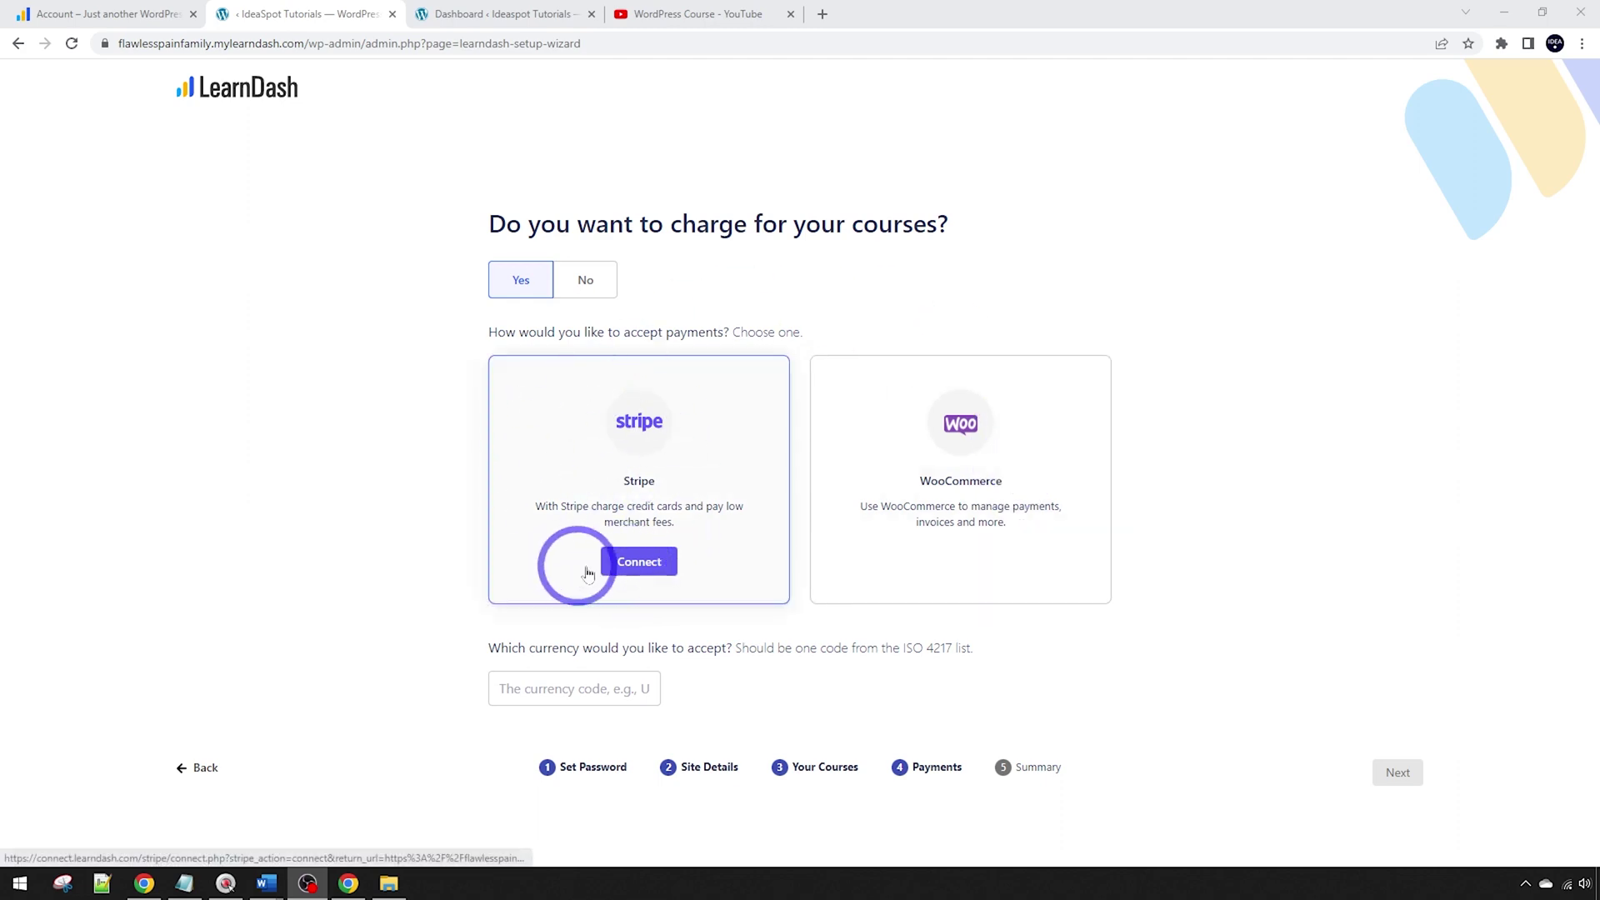
# Connect a Stripe account by signing in with its e-mail and password and authorising LearnDash
pyautogui.click(631, 565)
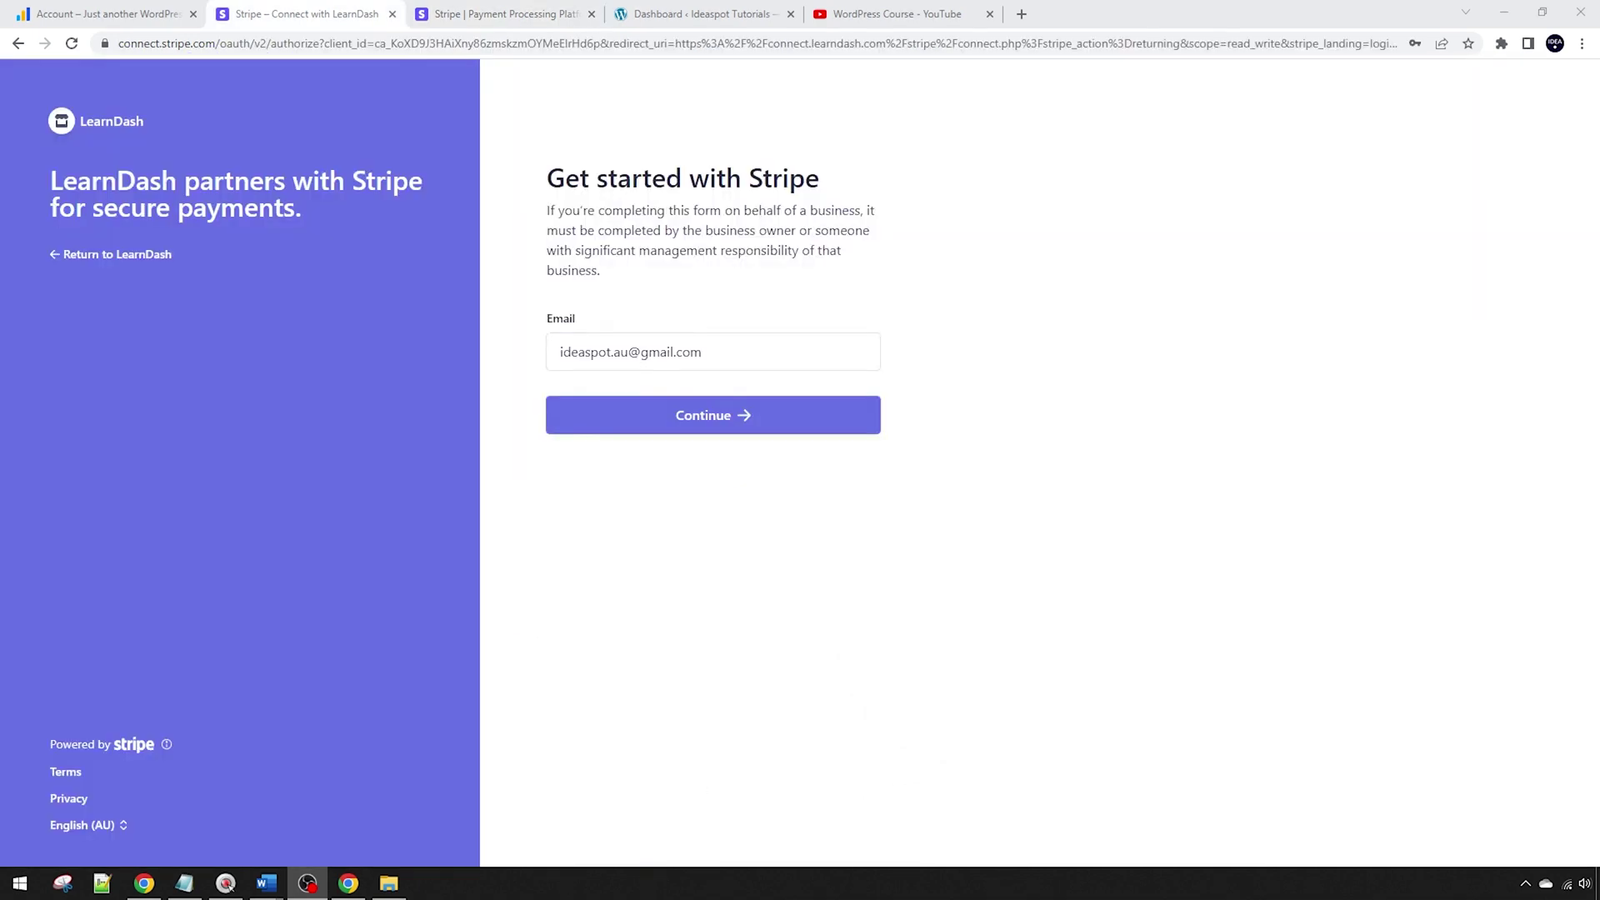
pyautogui.click(308, 13)
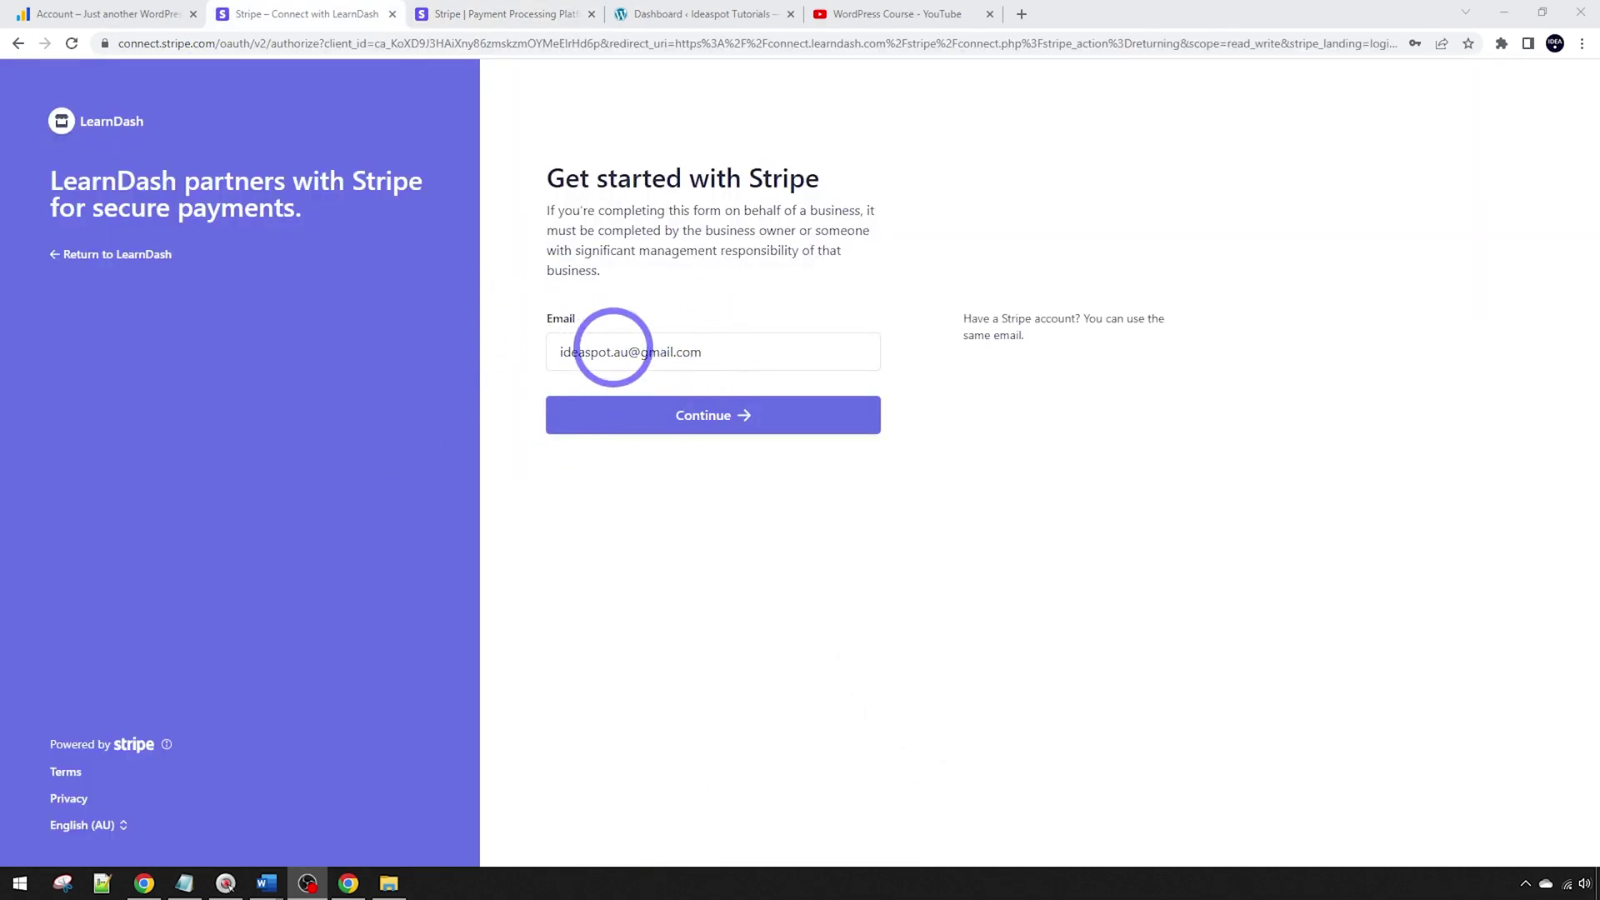
pyautogui.click(704, 416)
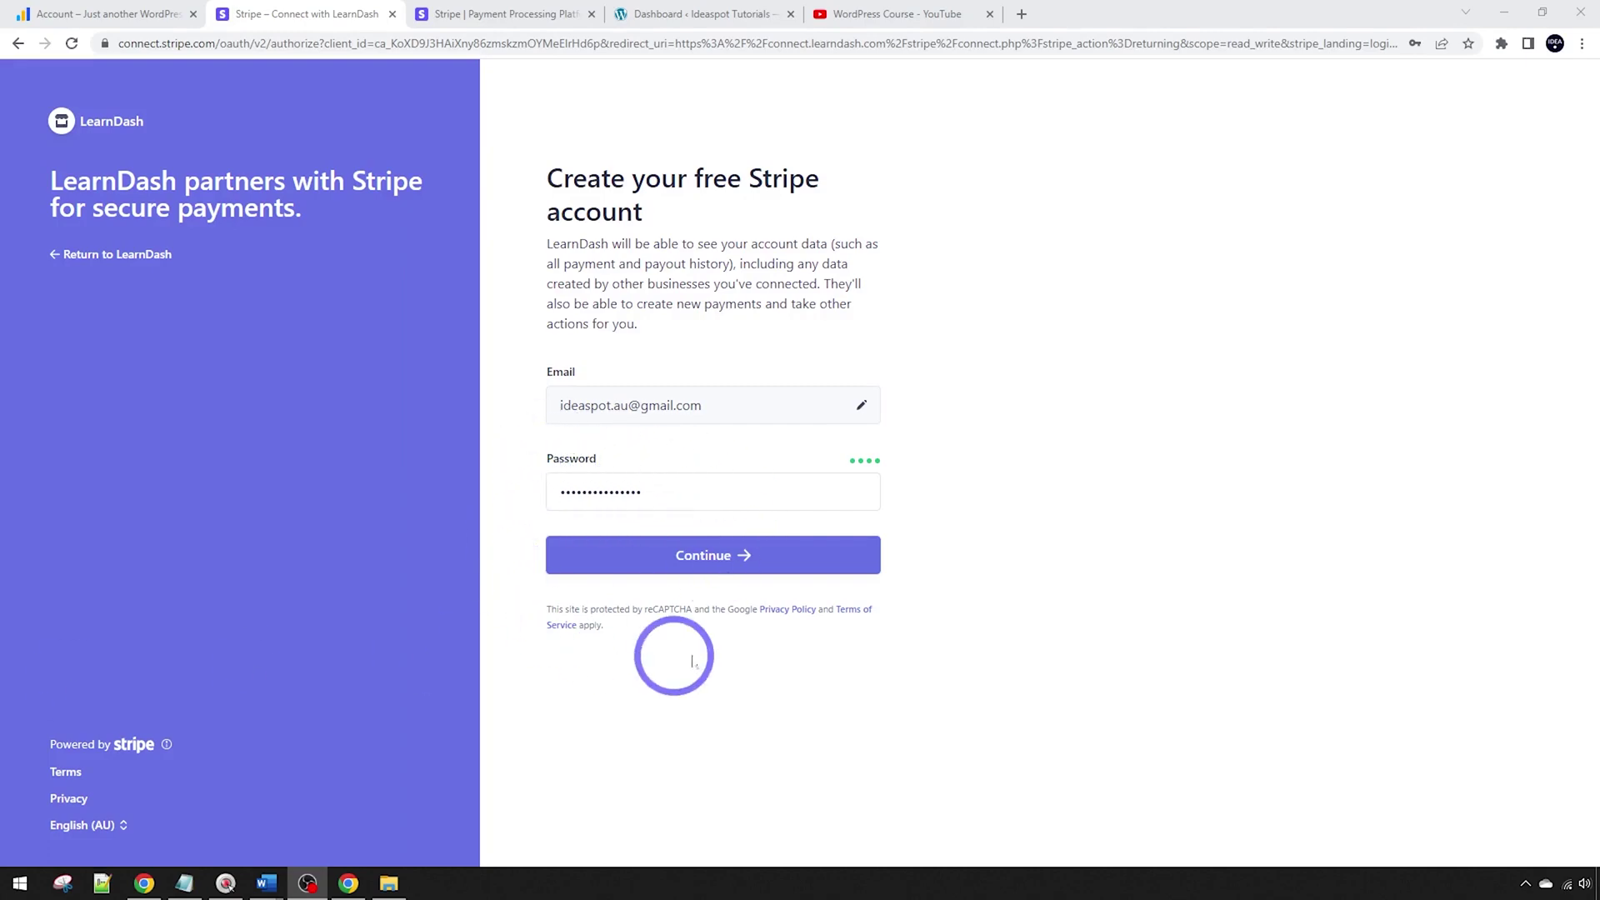
pyautogui.click(715, 557)
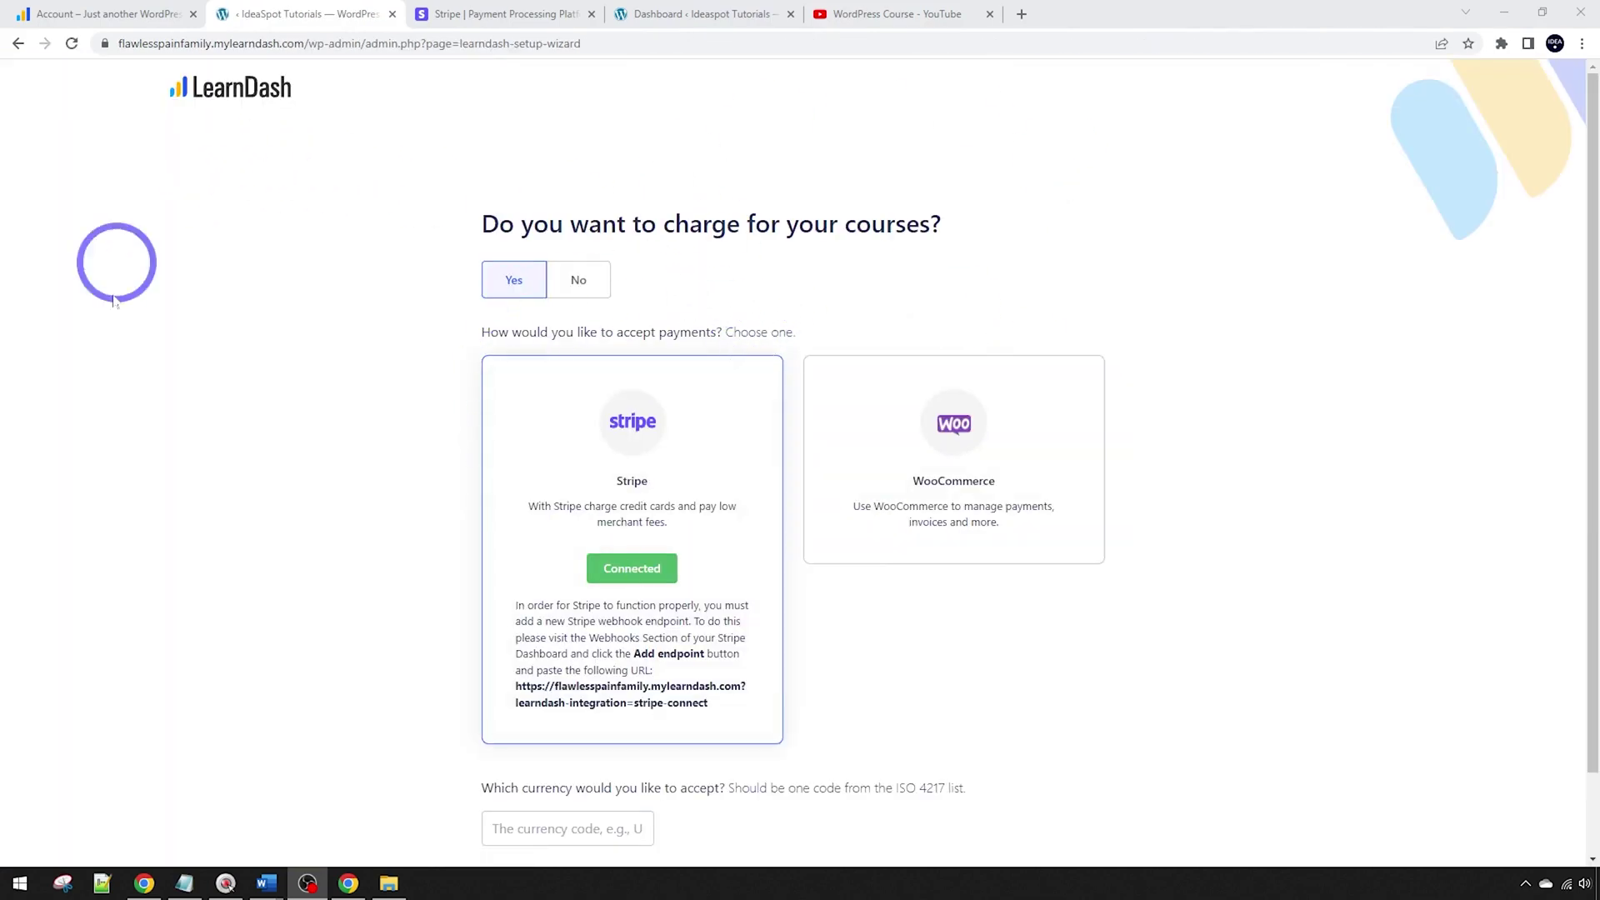
# Enter USD as the payment currency code, checking it against the ISO 4217 list
pyautogui.scroll(-1, 475, 417)
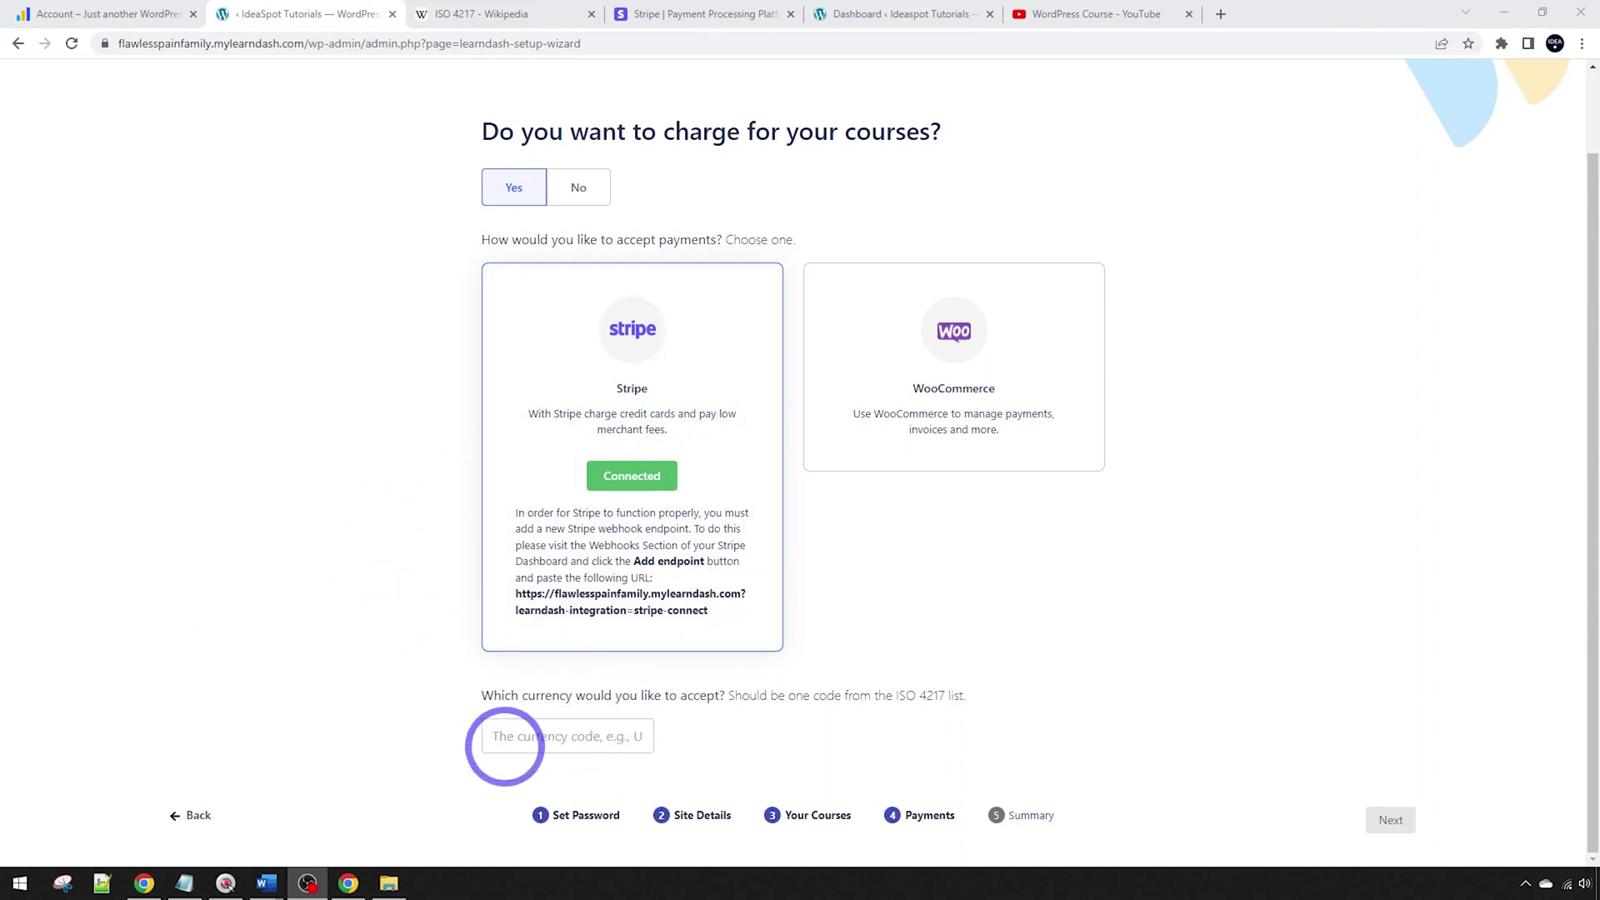
pyautogui.click(539, 737)
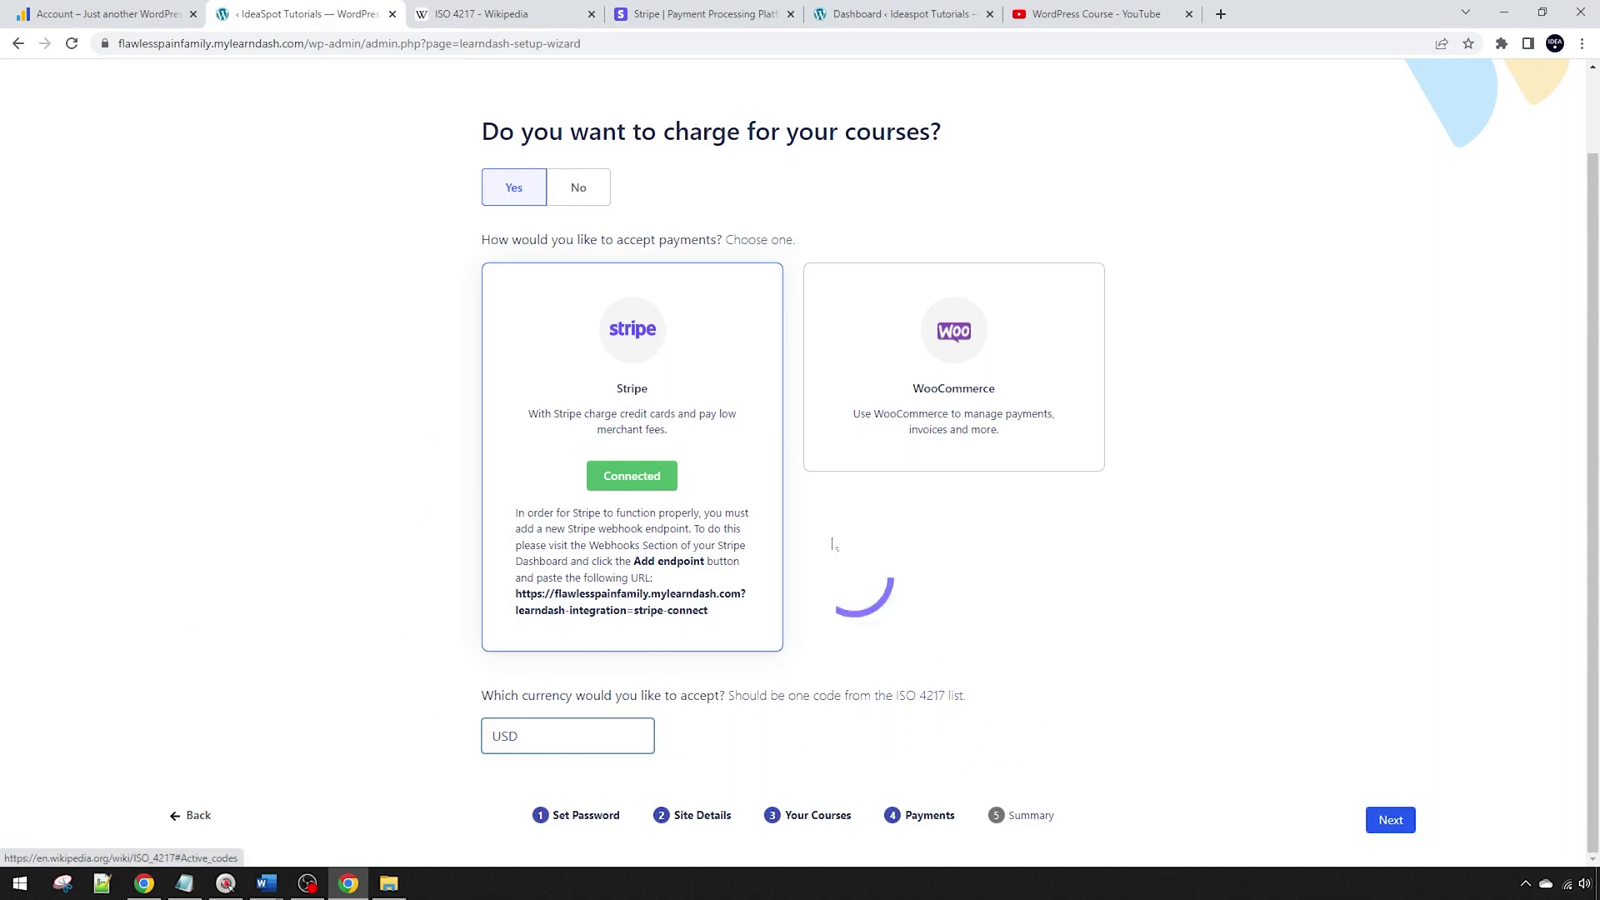
pyautogui.click(454, 13)
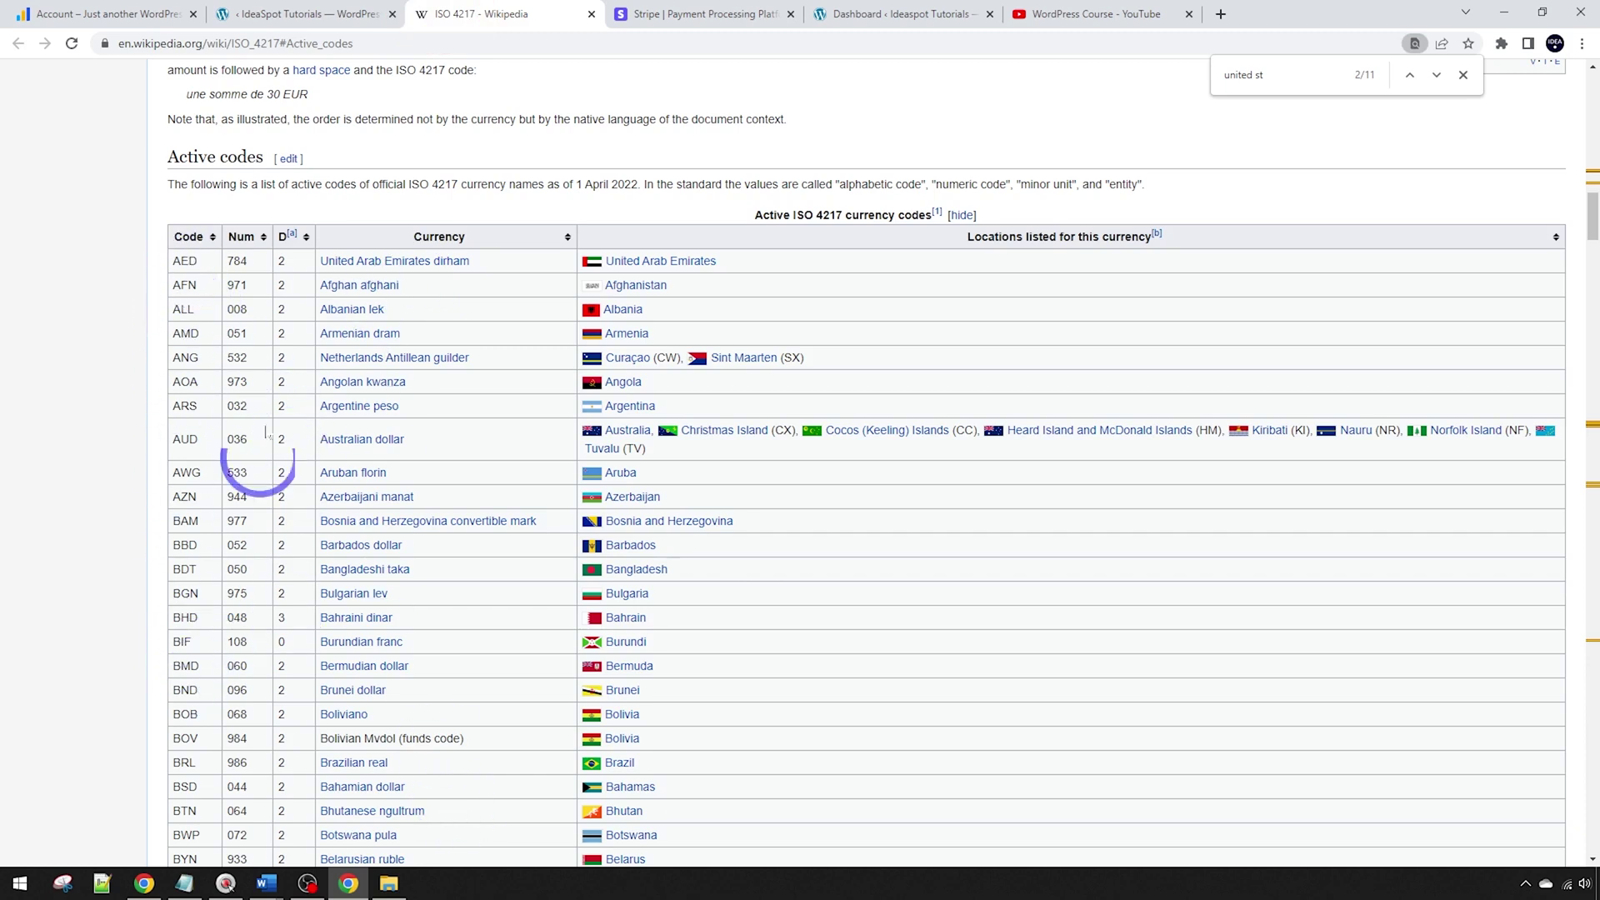
pyautogui.click(312, 17)
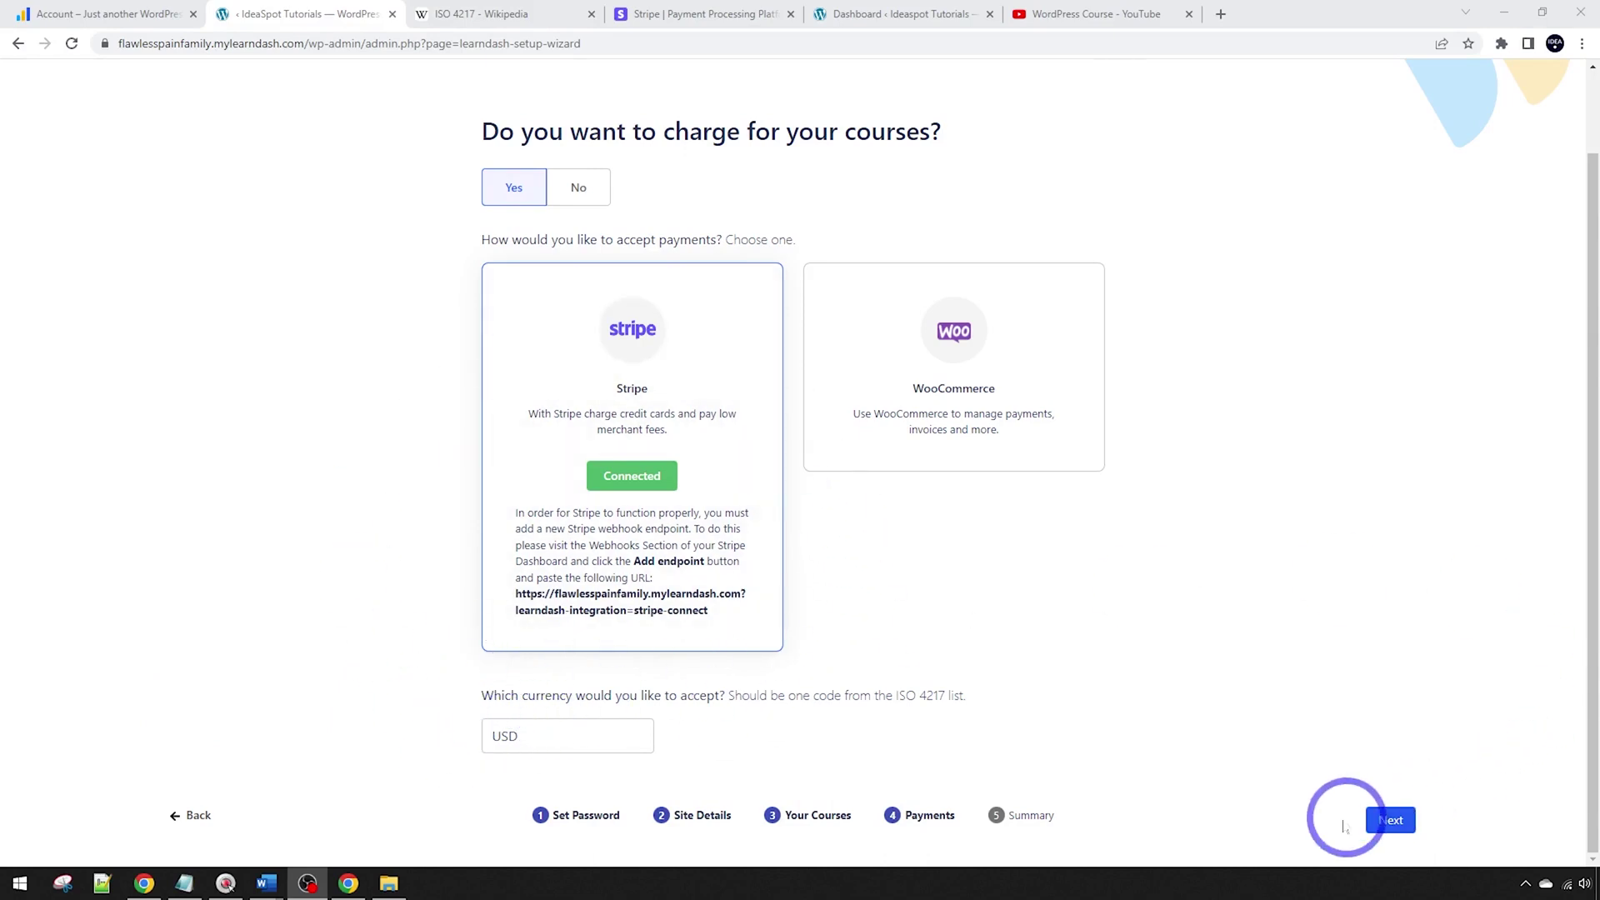
# Complete the payment setup wizard and open the starter template chooser under Design your site
pyautogui.click(1382, 821)
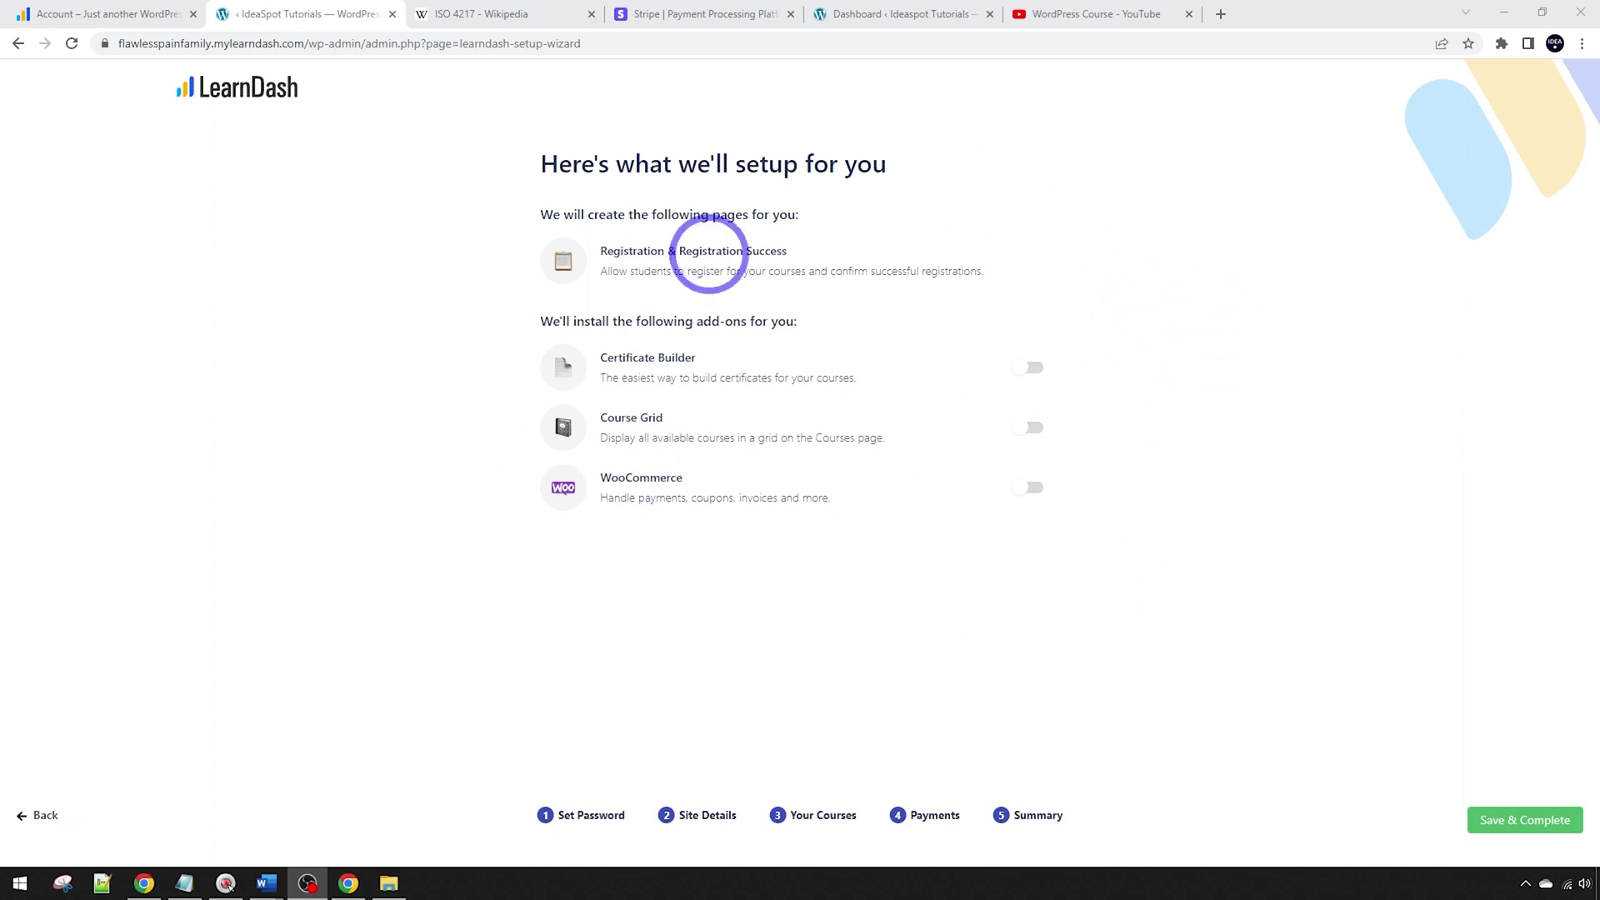
pyautogui.click(1508, 825)
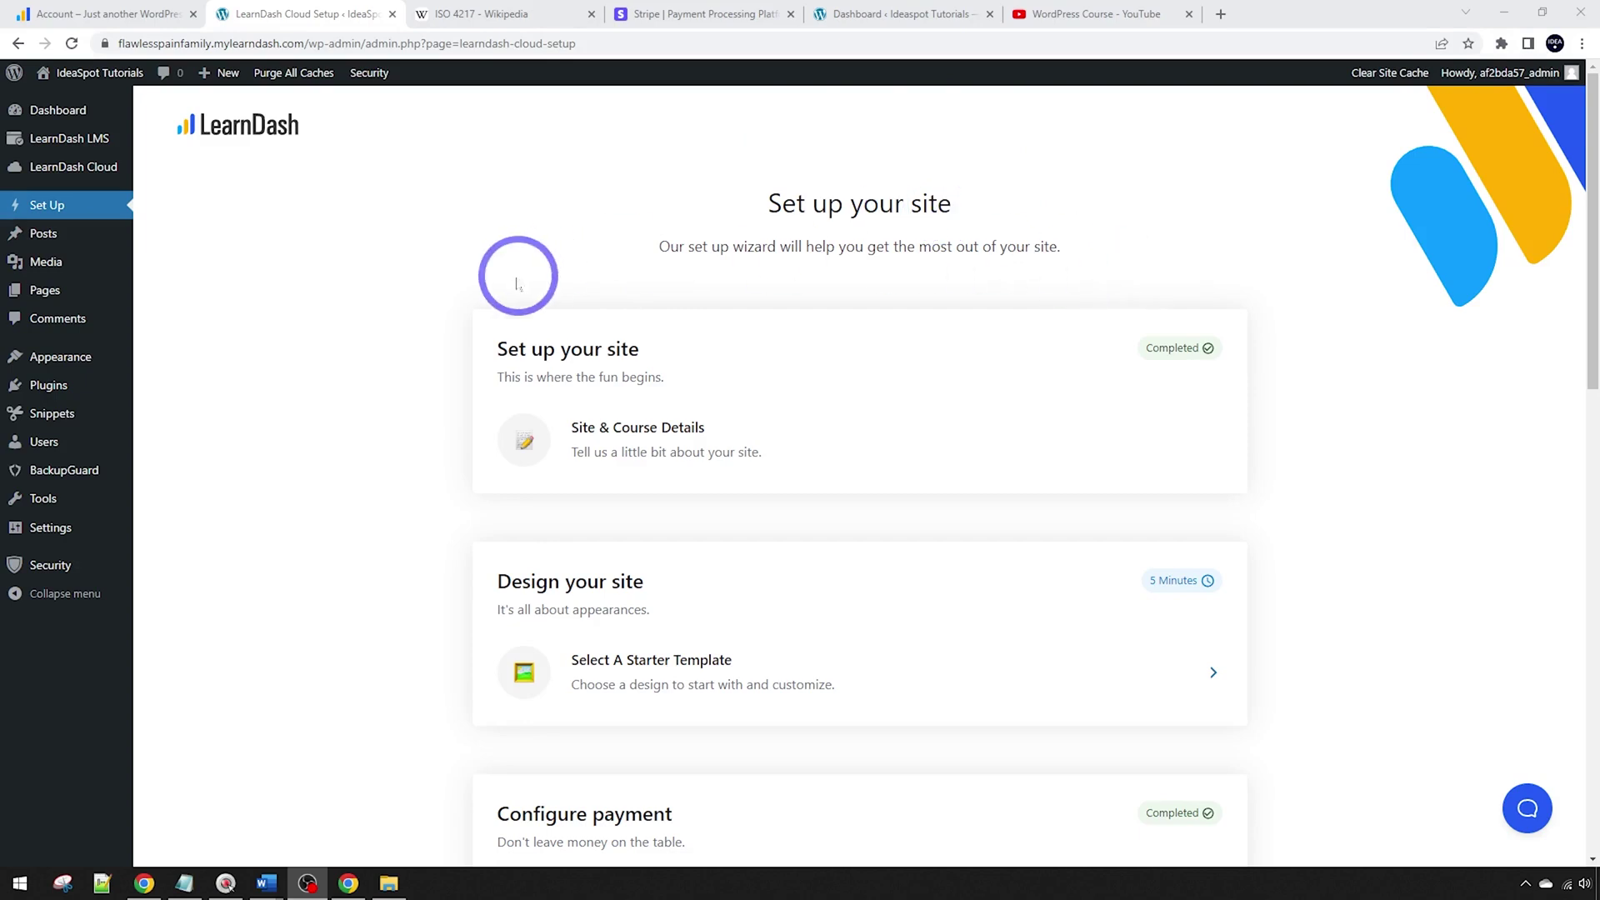
pyautogui.scroll(-1, 689, 428)
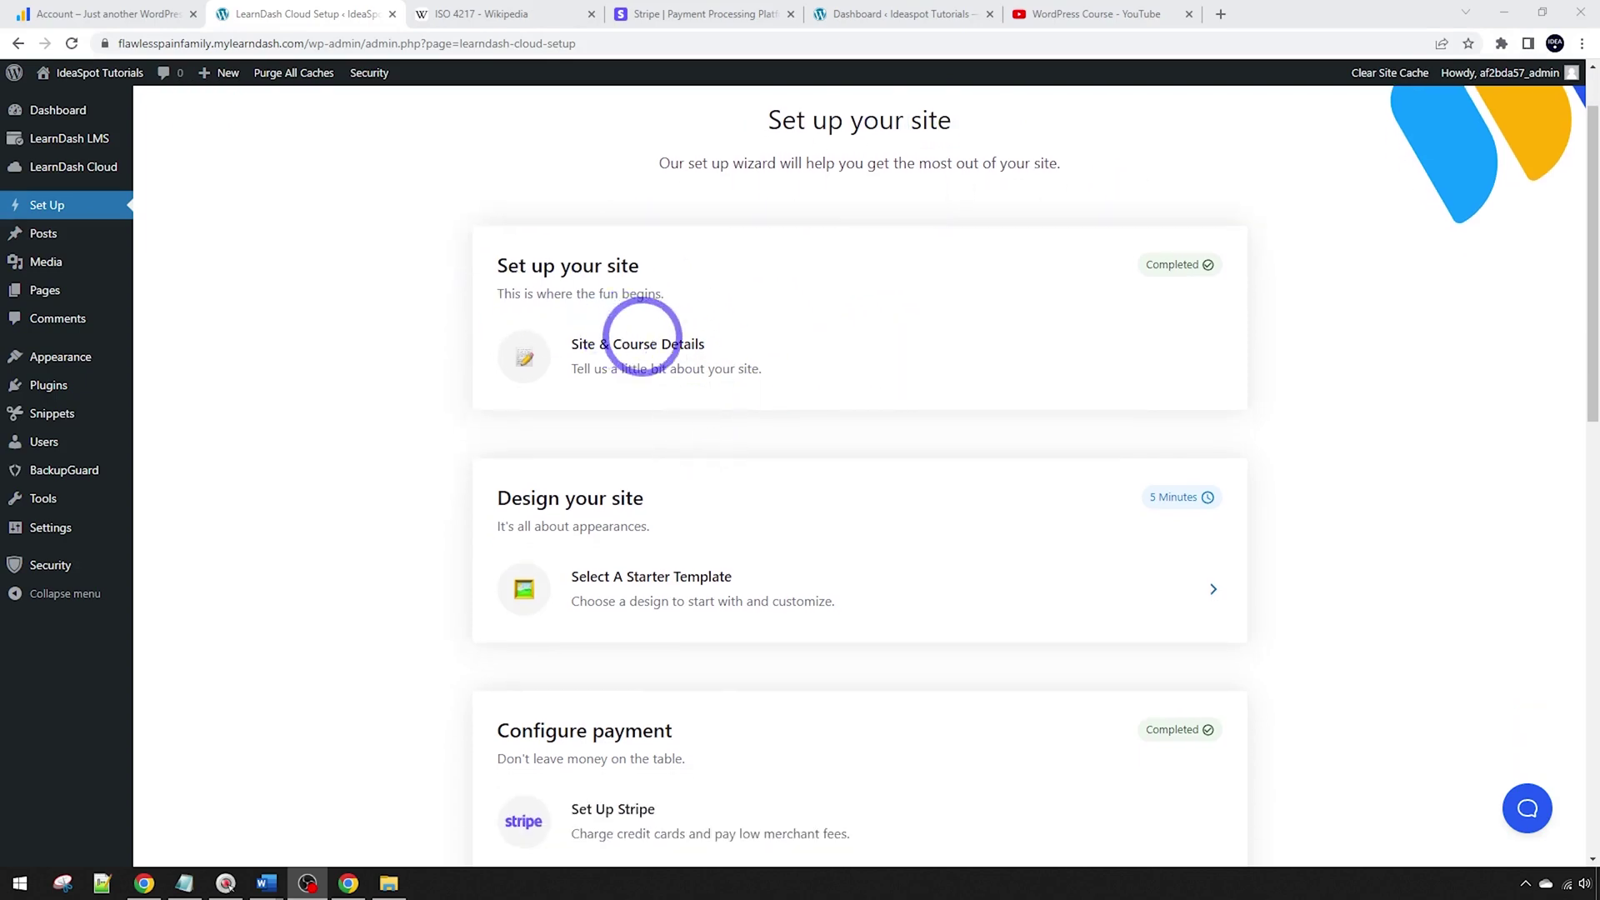
pyautogui.scroll(-2, 641, 335)
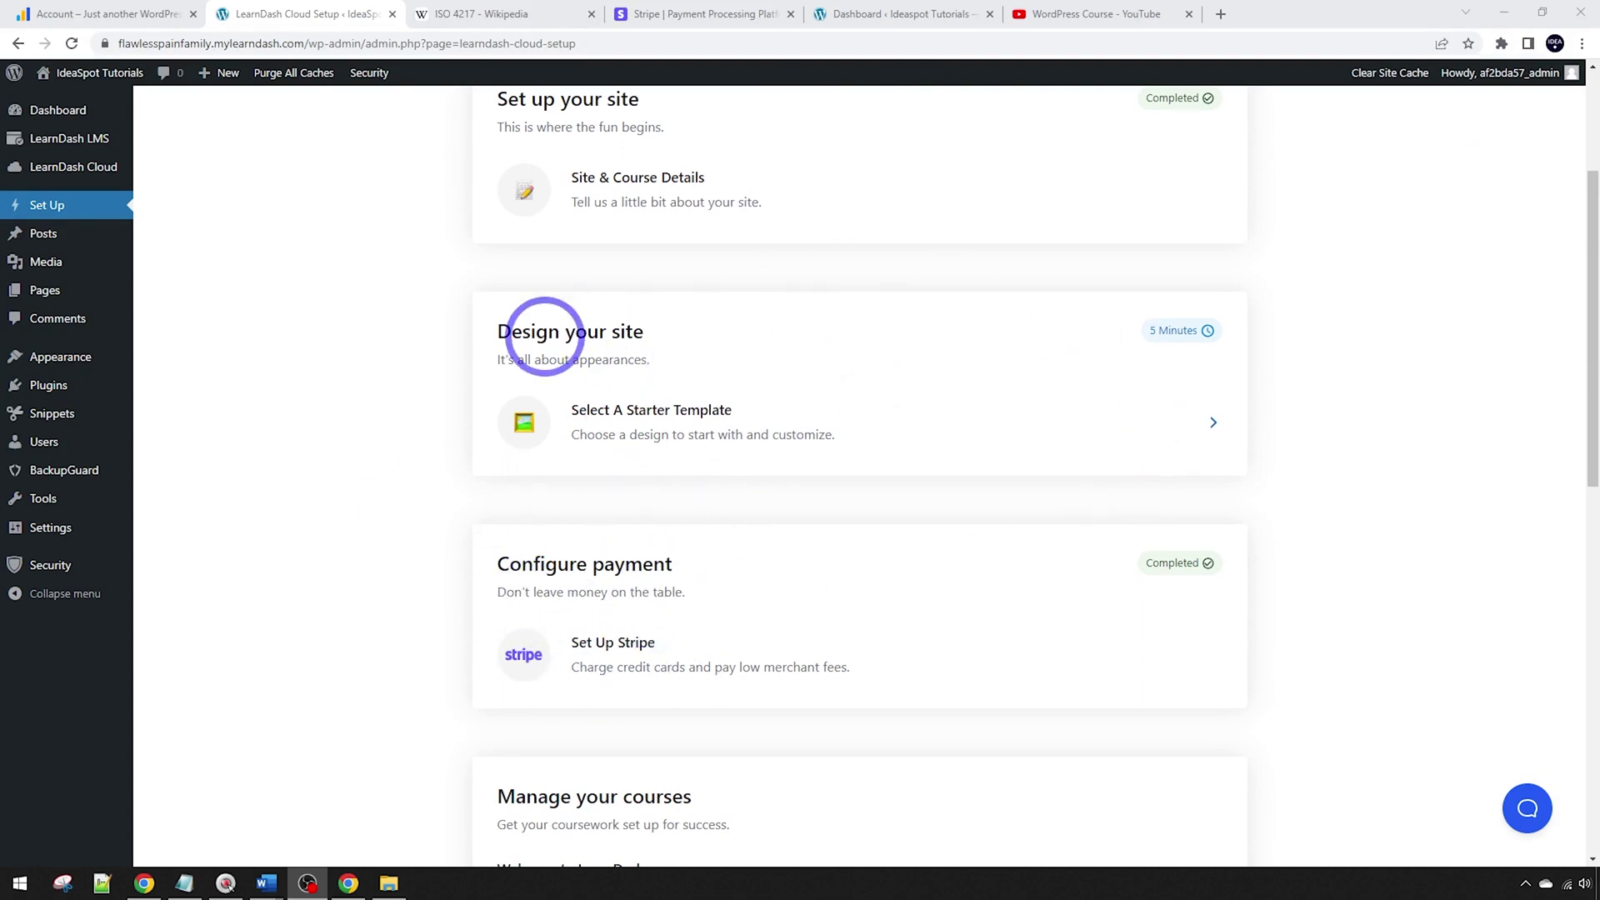
pyautogui.click(676, 428)
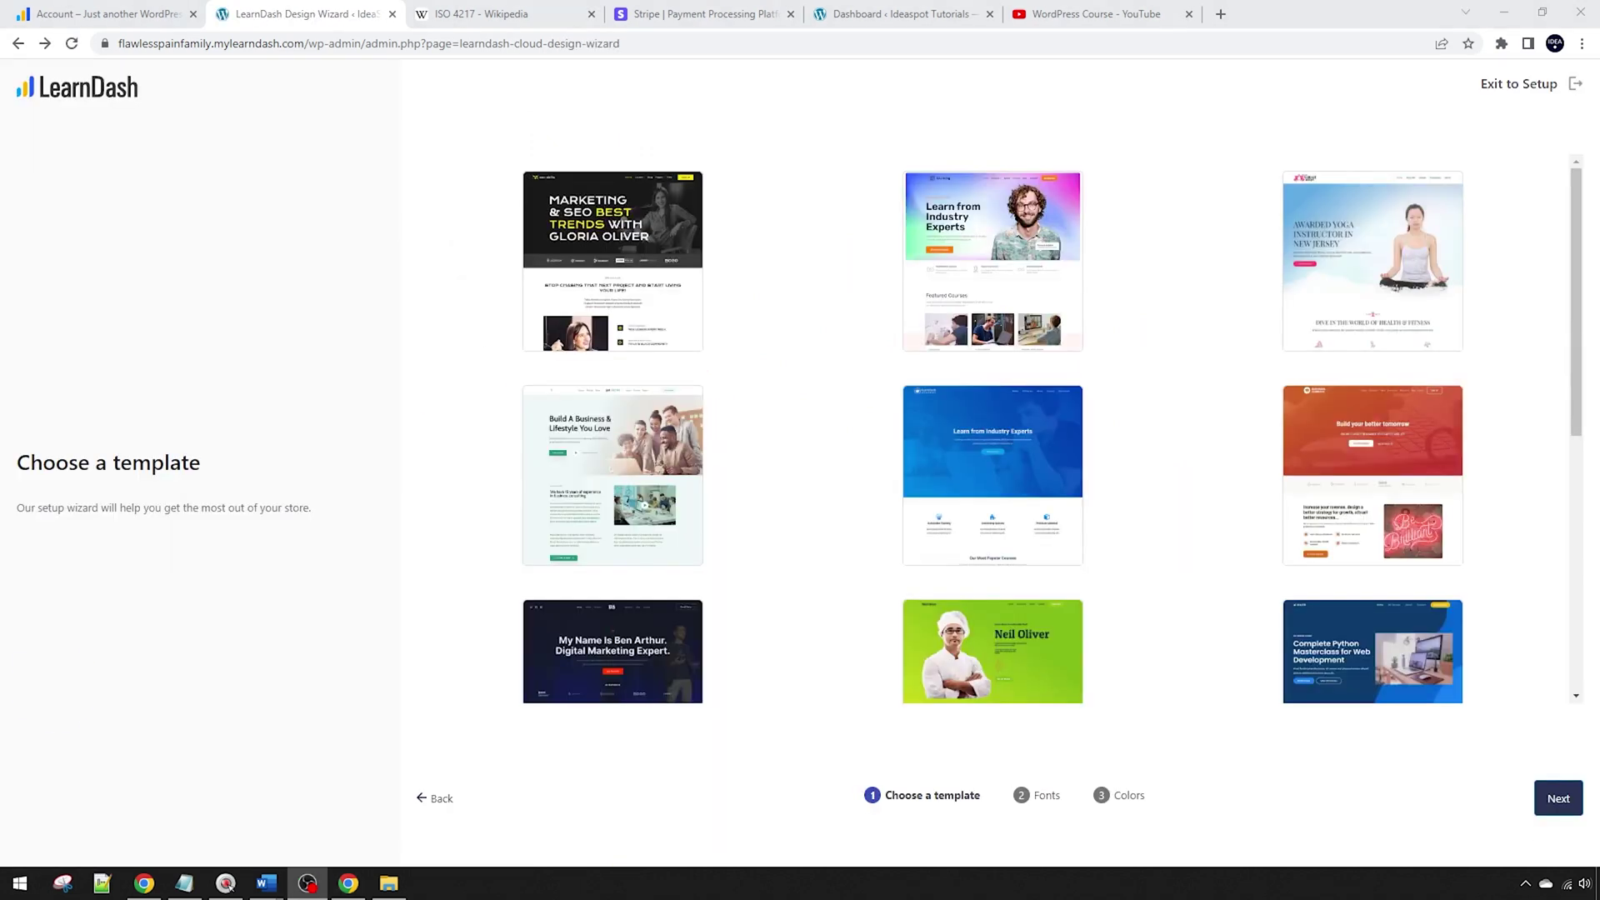
# Browse the starter template grid and select the Digital Course template
pyautogui.moveTo(690, 444)
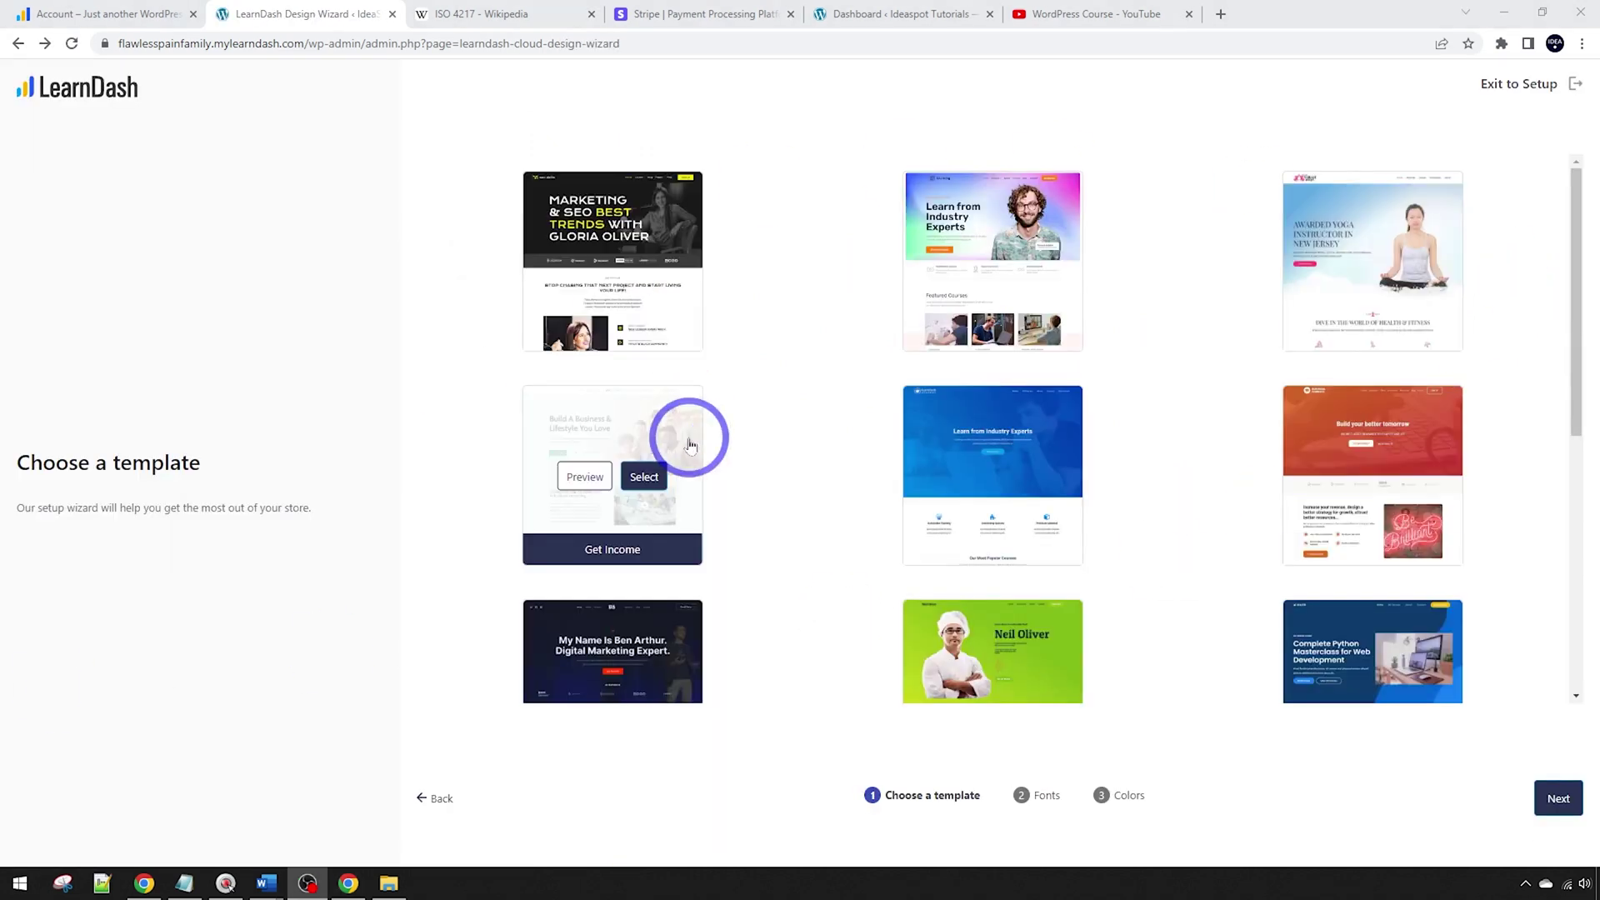
pyautogui.scroll(-1, 1216, 370)
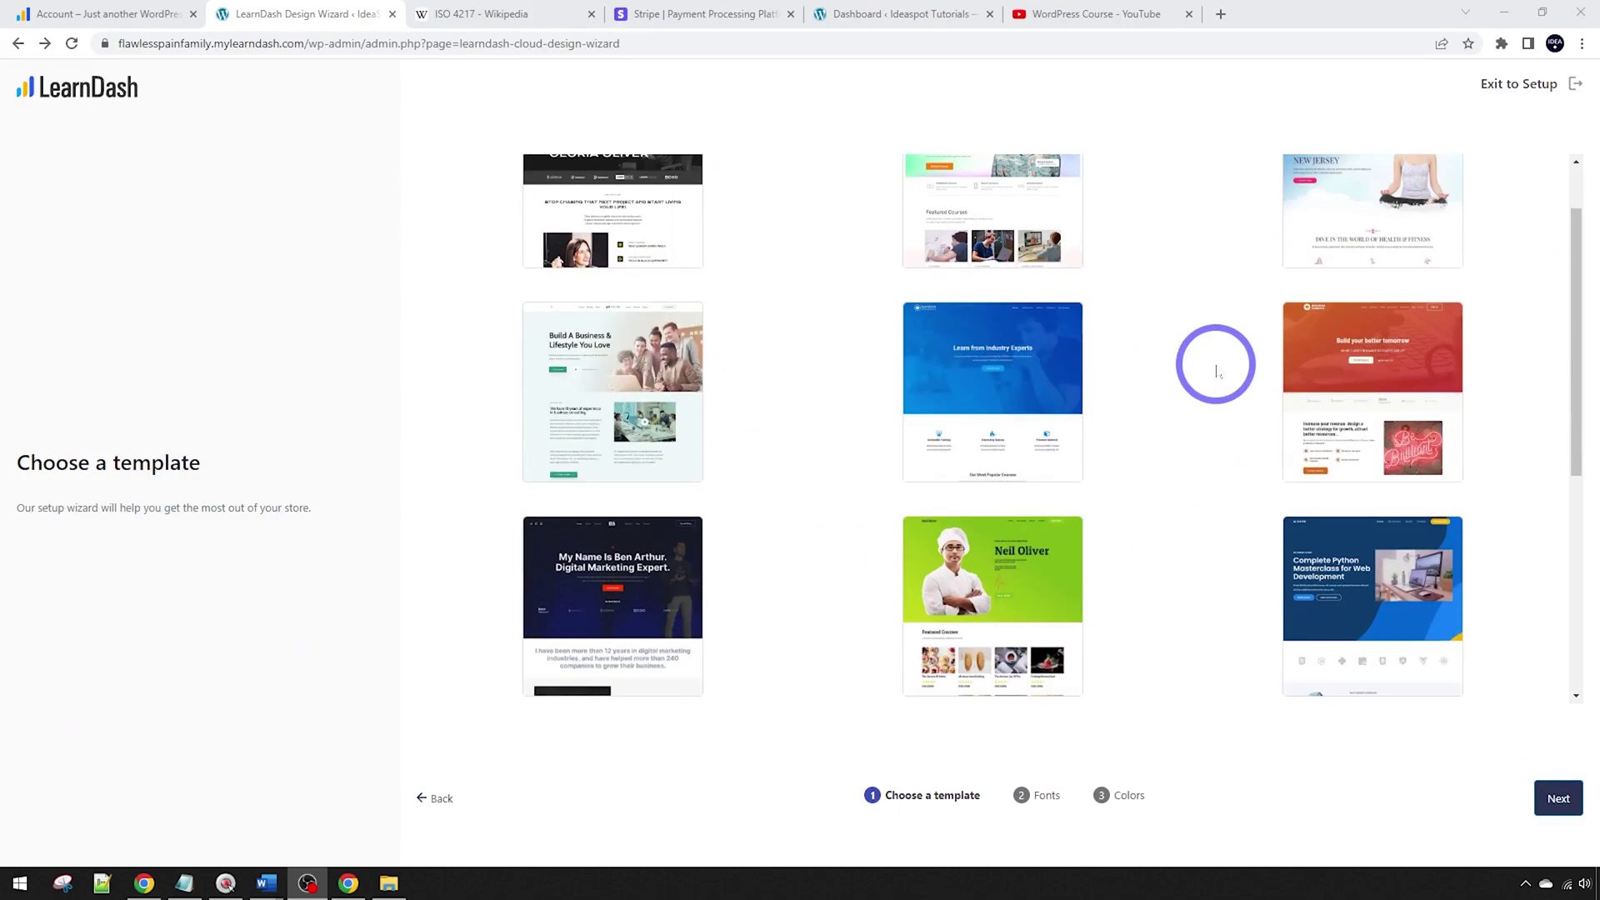
pyautogui.scroll(1, 1216, 371)
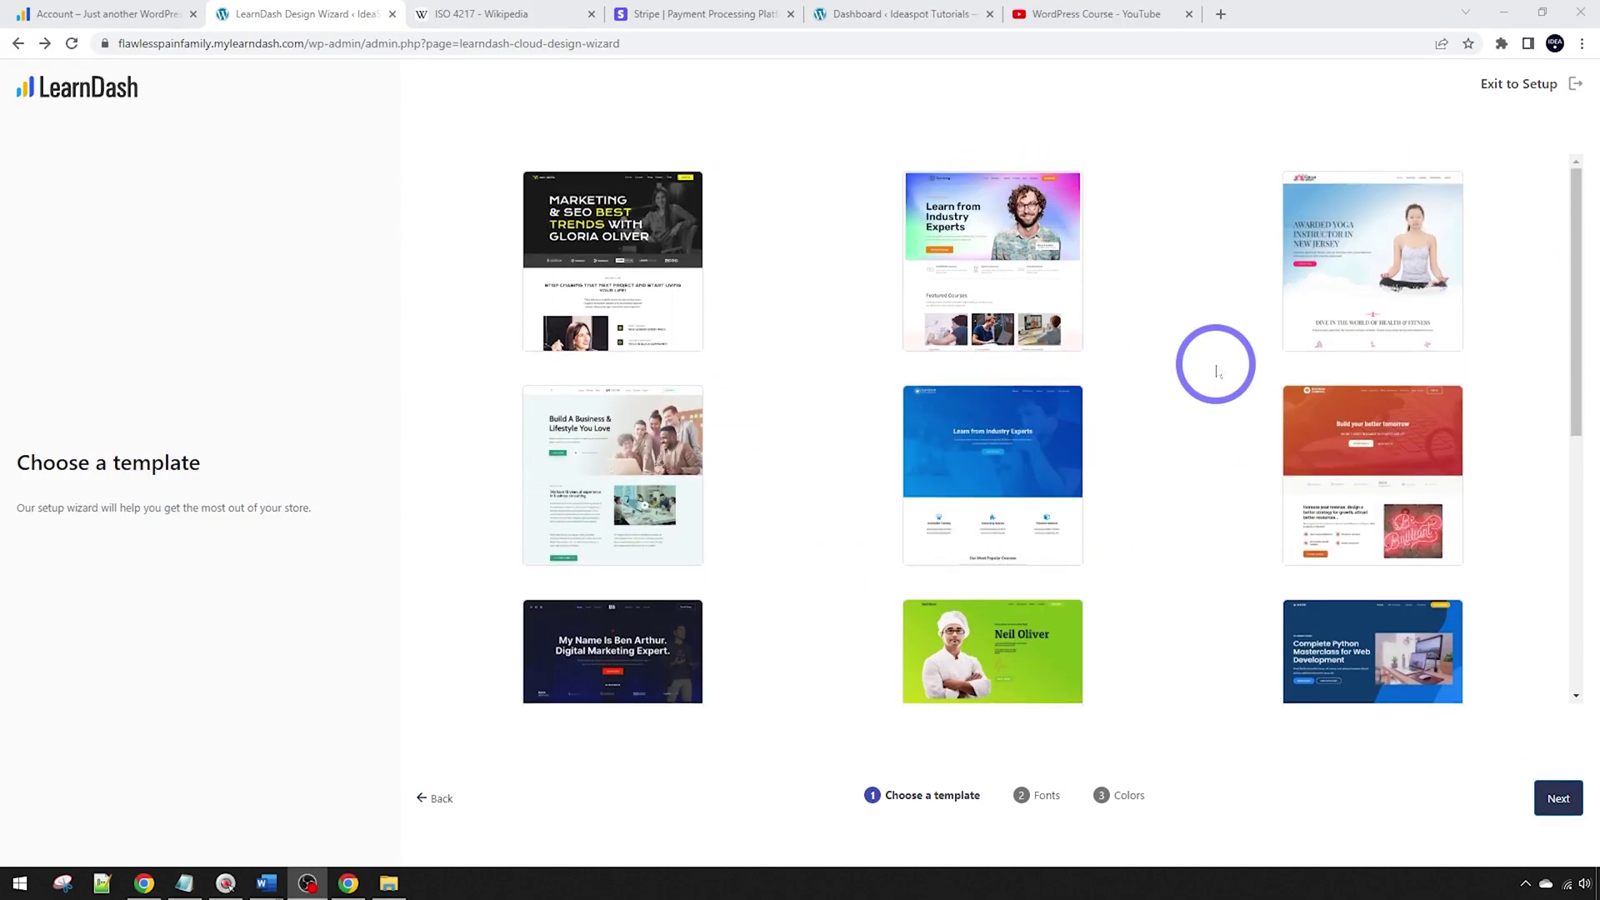
pyautogui.scroll(-6, 1216, 371)
pyautogui.moveTo(1003, 461)
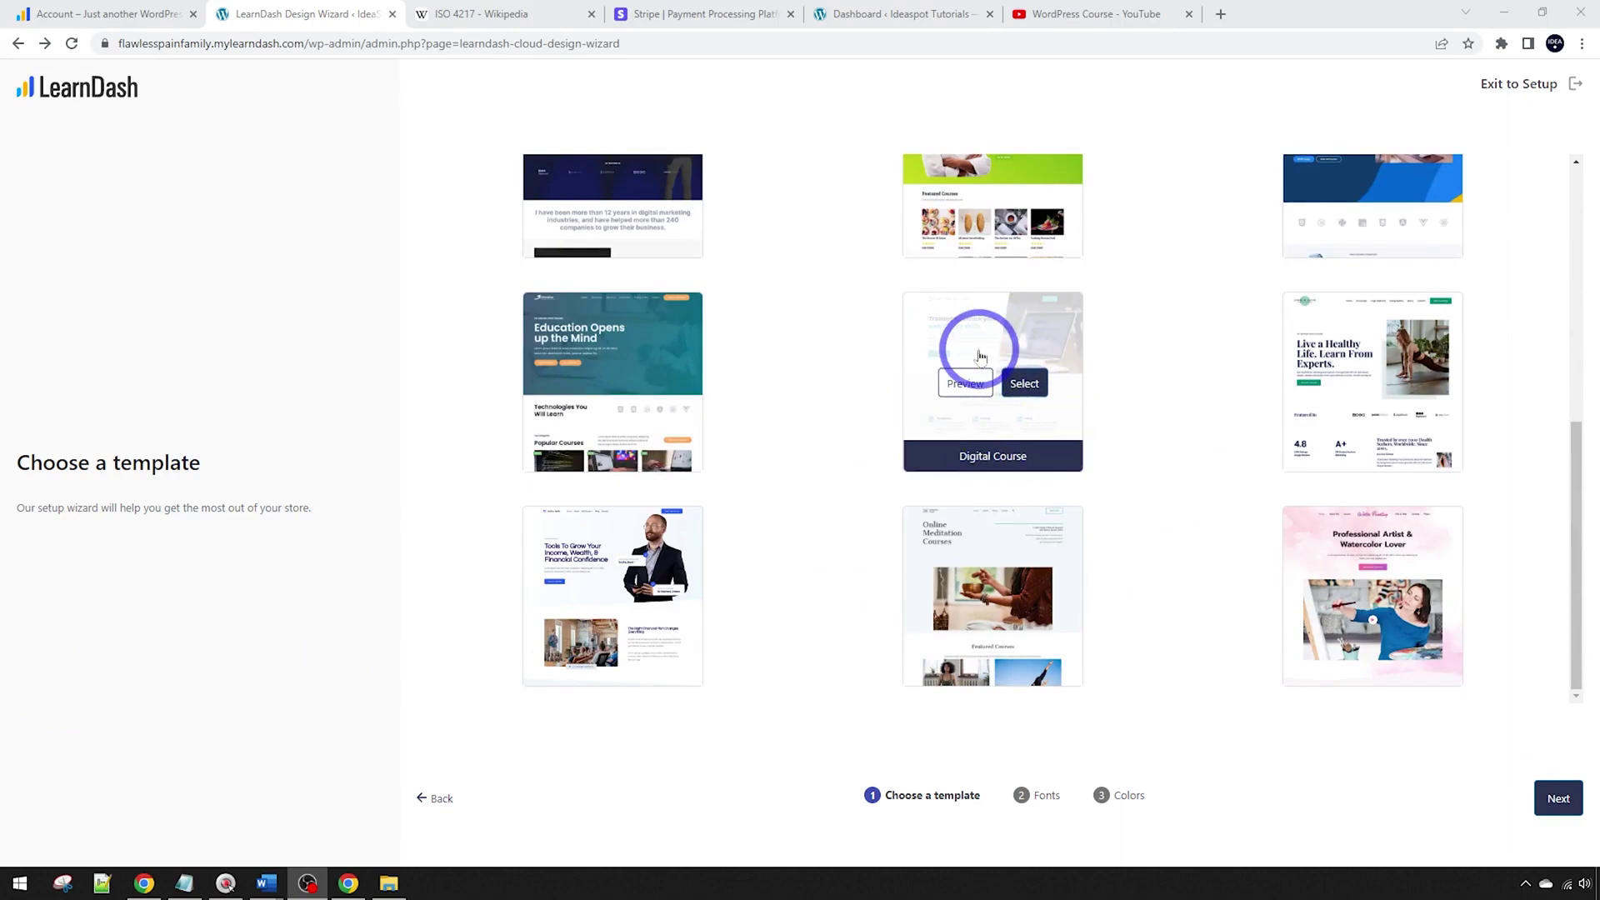
pyautogui.scroll(4, 1140, 468)
pyautogui.scroll(1, 1178, 500)
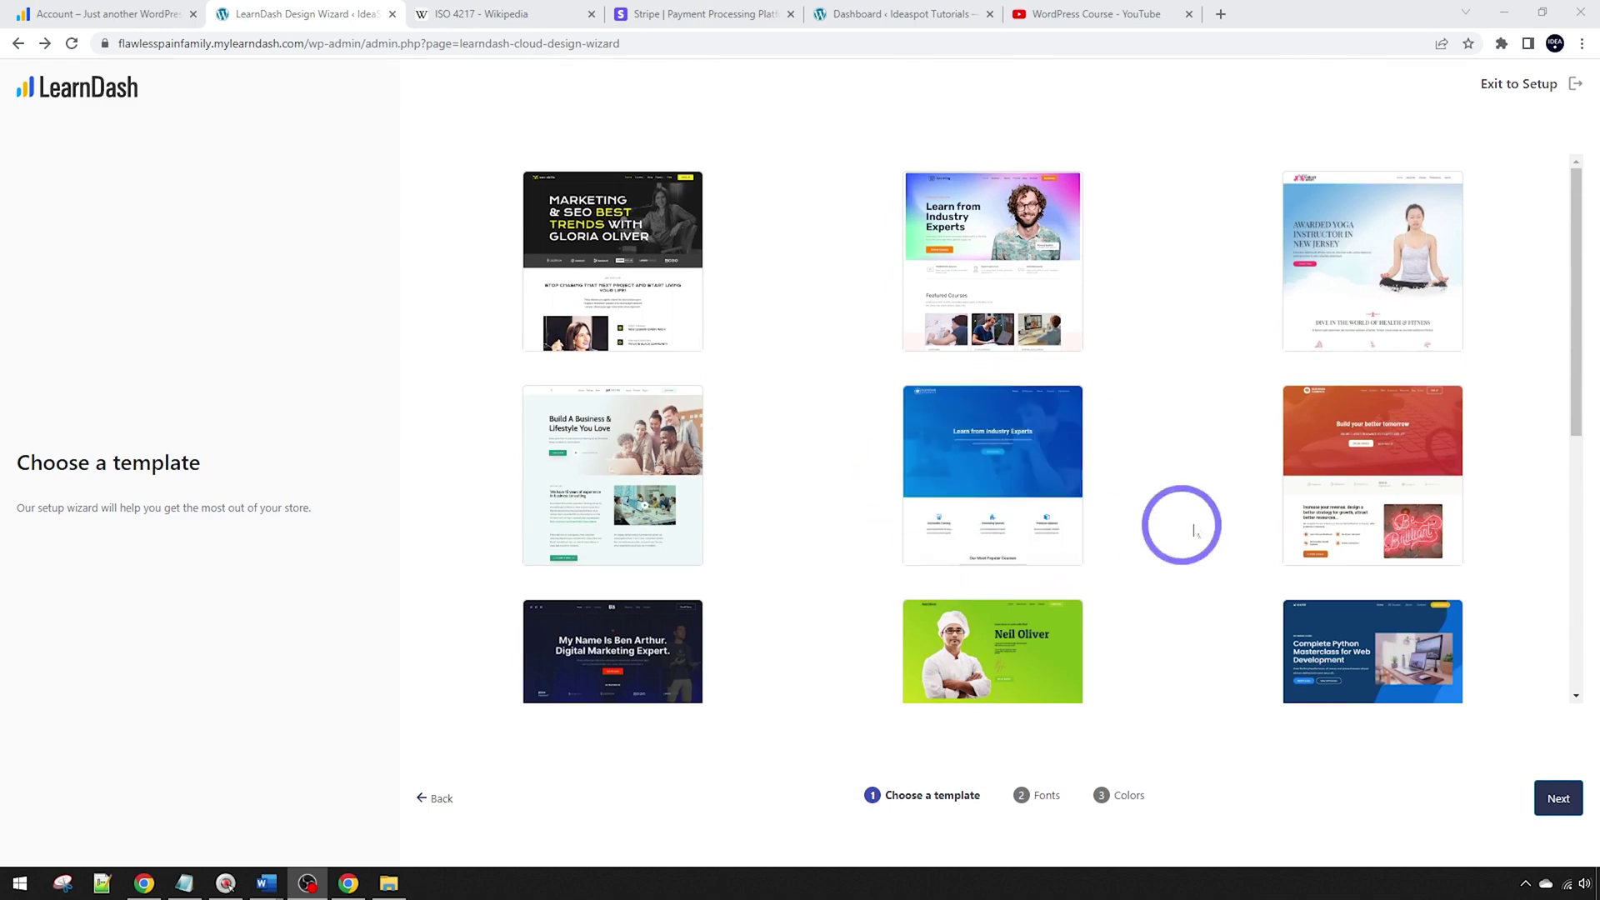
pyautogui.scroll(-6, 1211, 522)
pyautogui.moveTo(1044, 375)
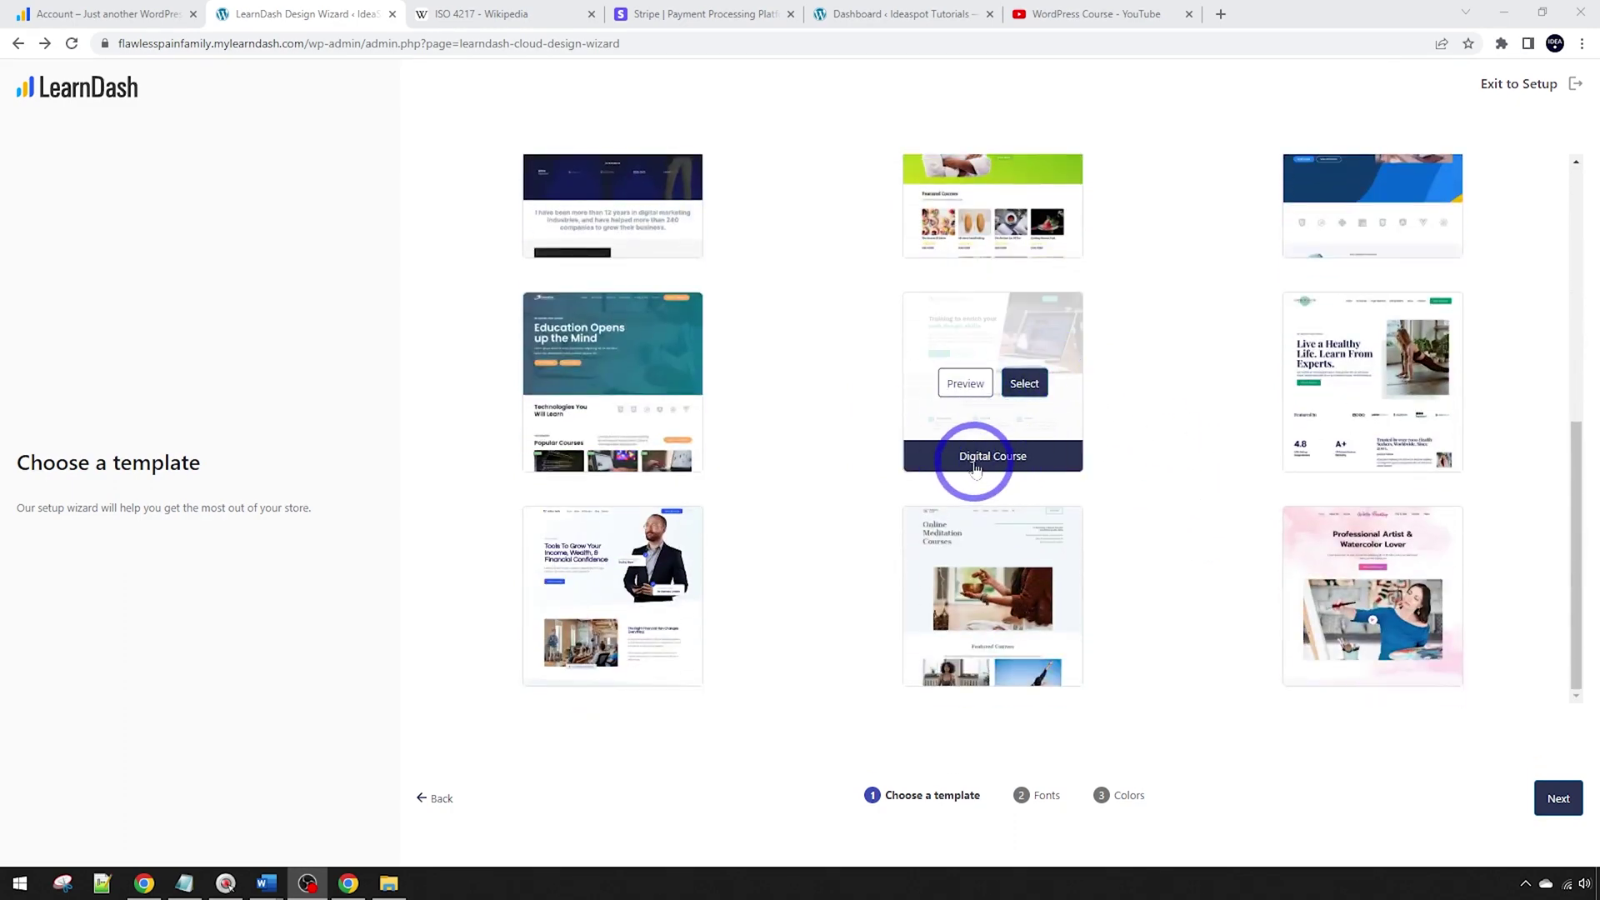
pyautogui.click(1026, 384)
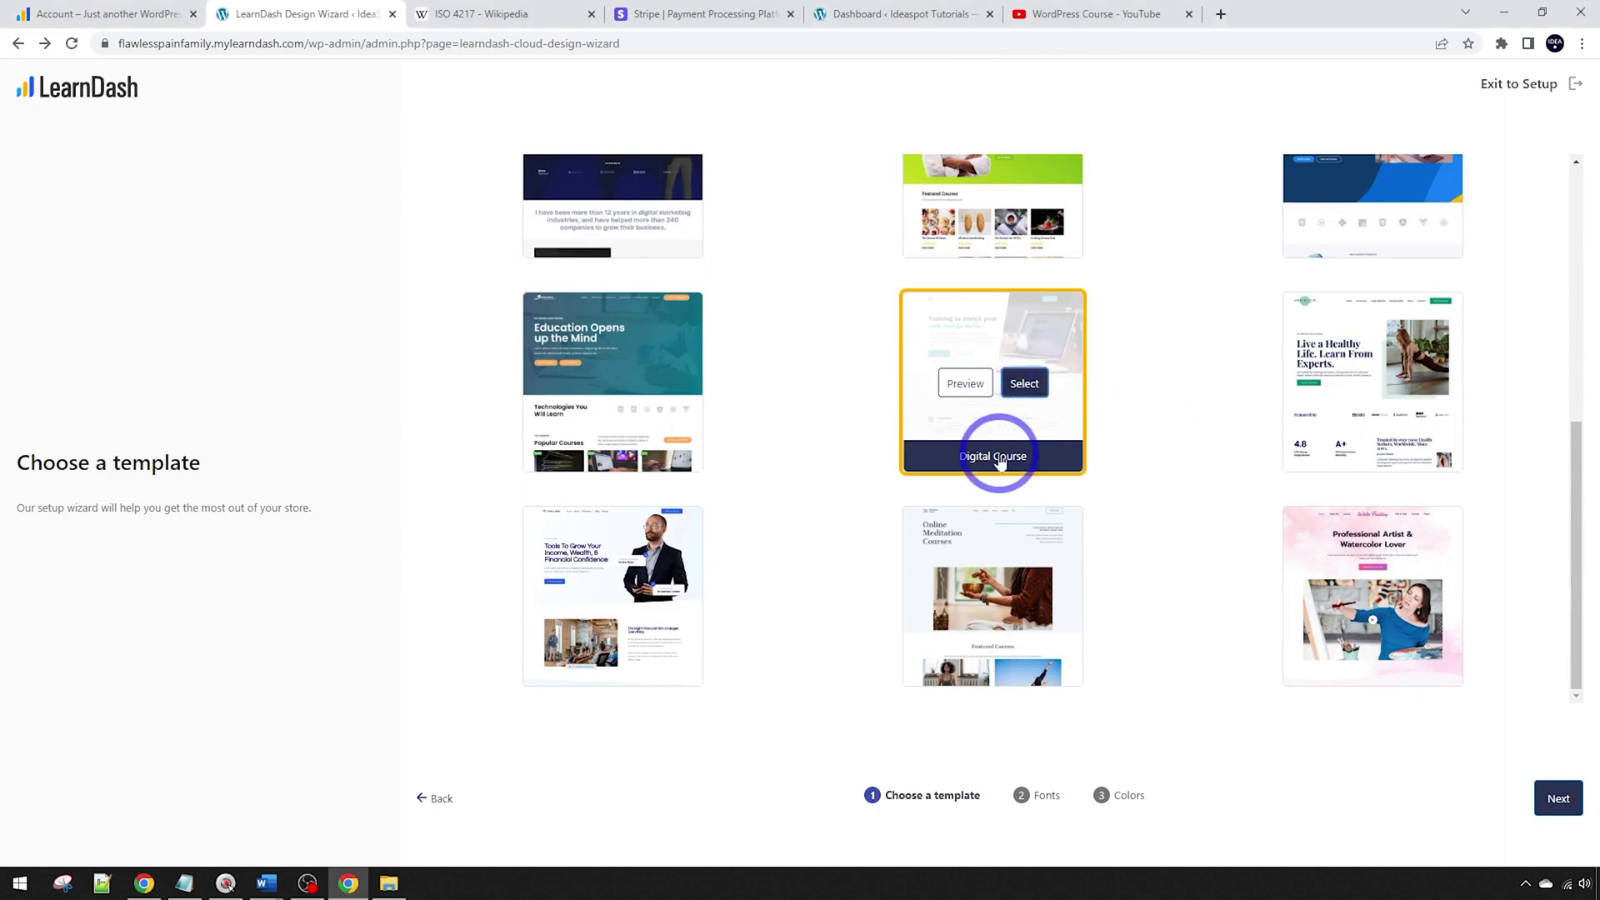
# Preview four alternative fonts, revert to the template's default font, and proceed to colours
pyautogui.click(1558, 798)
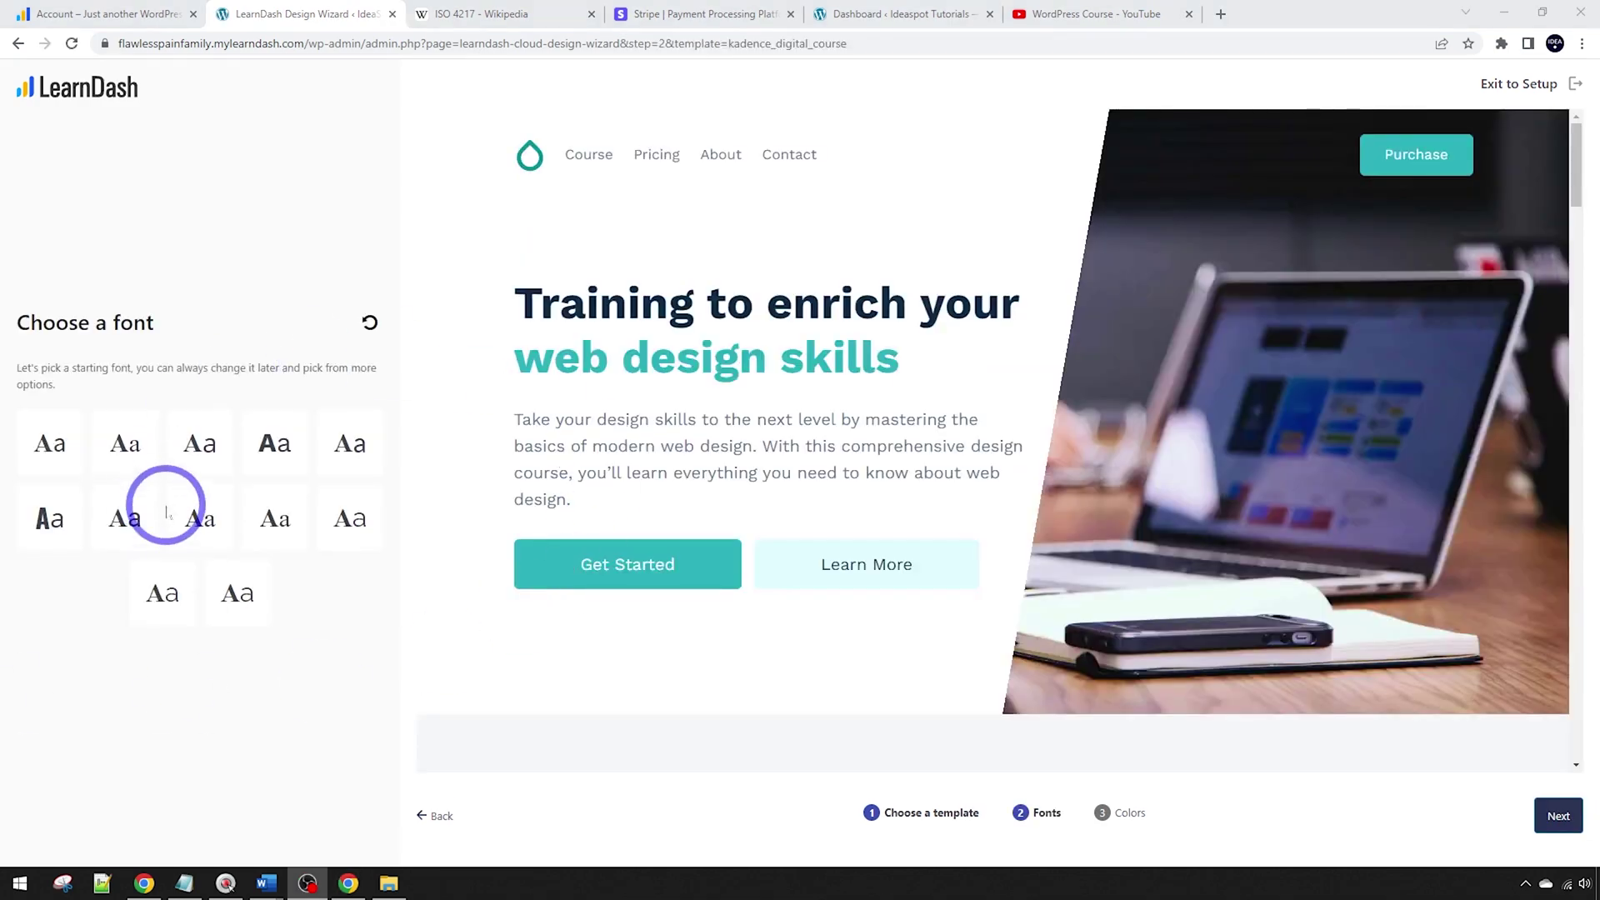
pyautogui.click(280, 450)
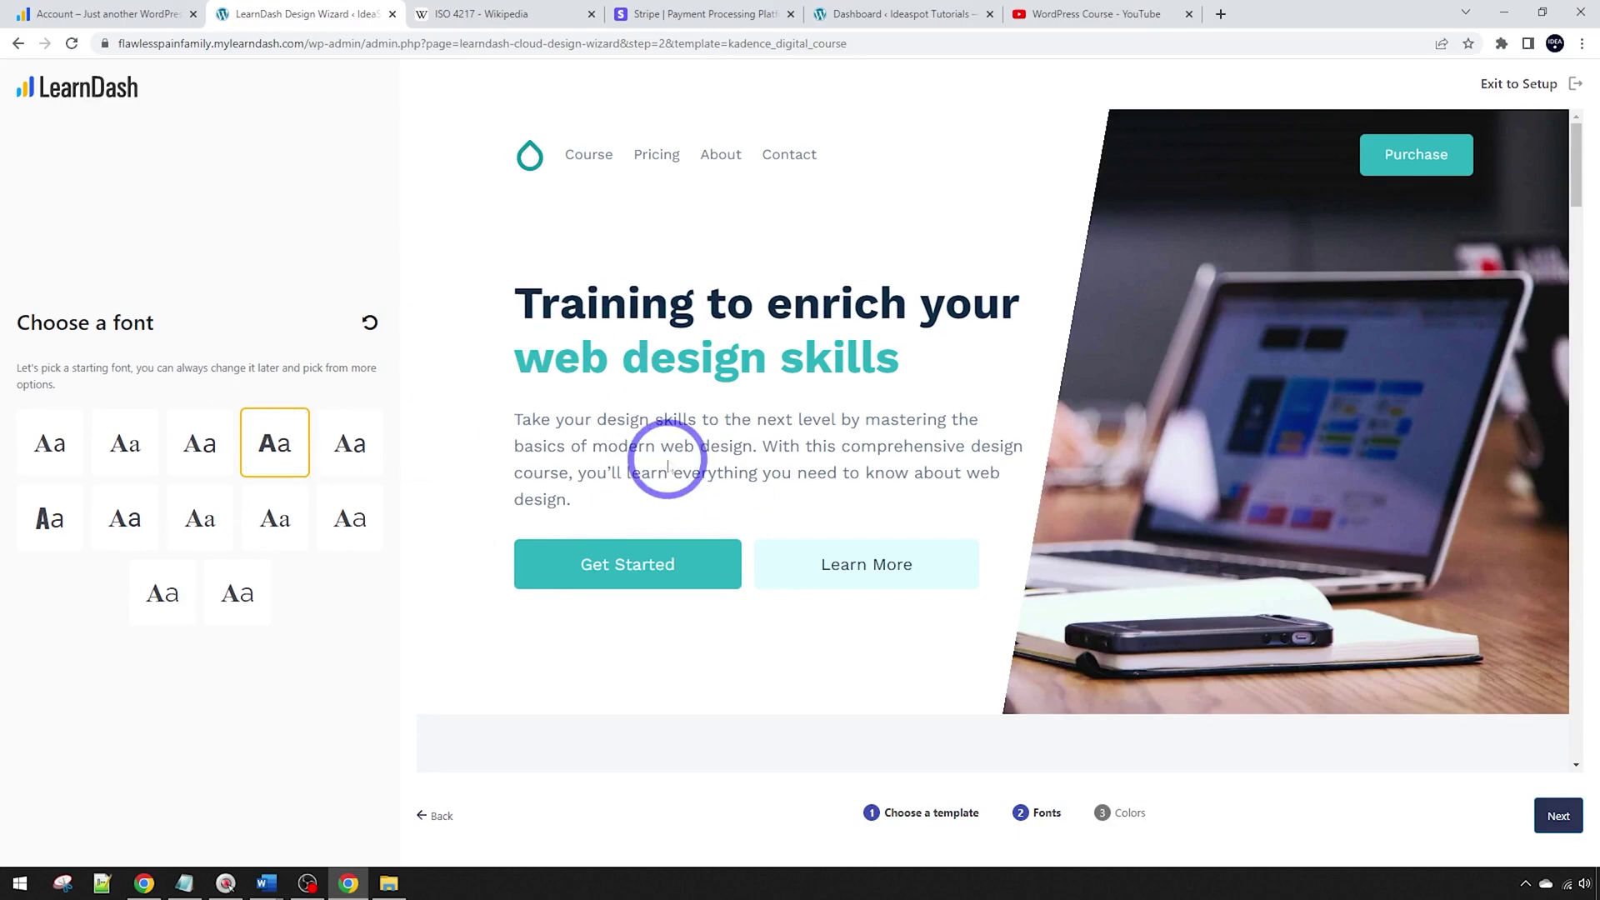
pyautogui.click(350, 441)
pyautogui.click(275, 525)
pyautogui.click(196, 525)
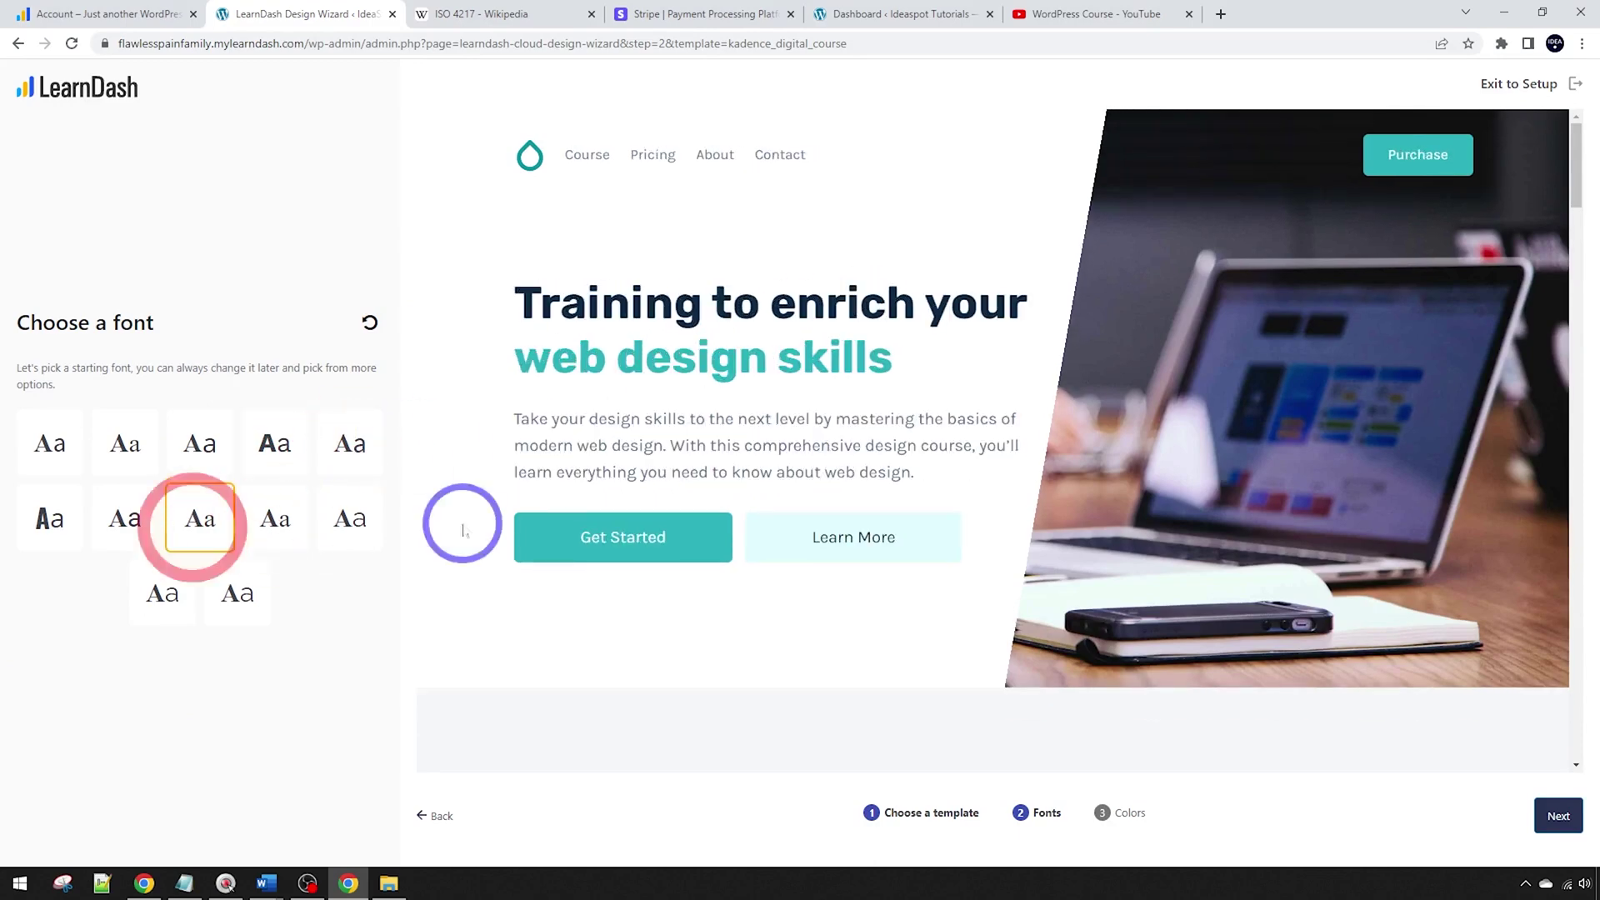
pyautogui.click(370, 325)
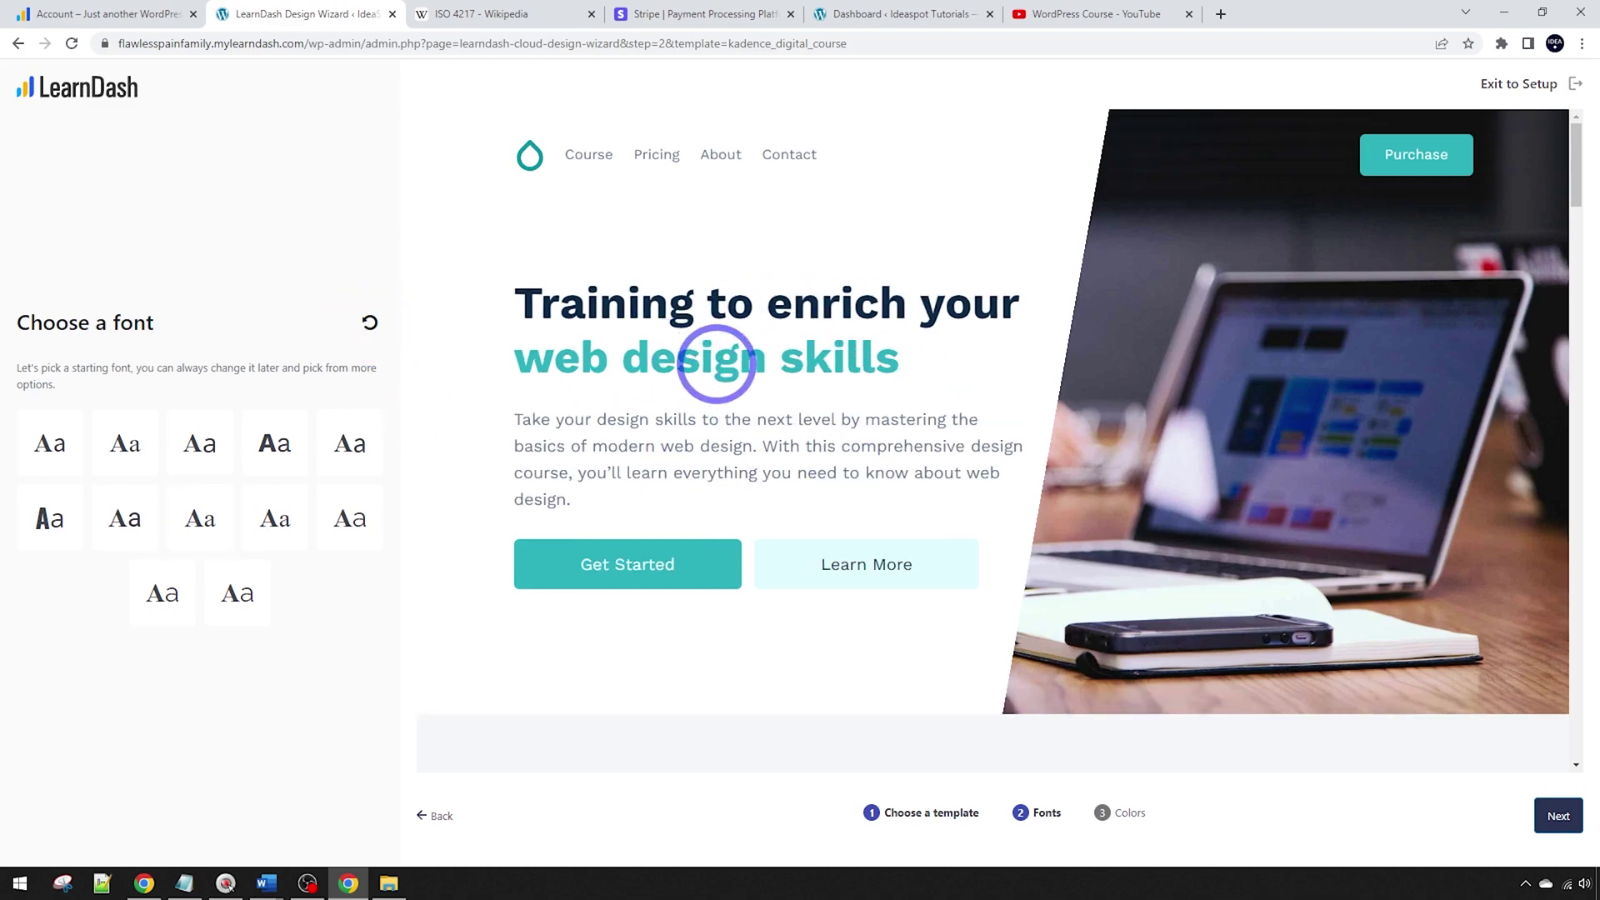
pyautogui.click(1559, 812)
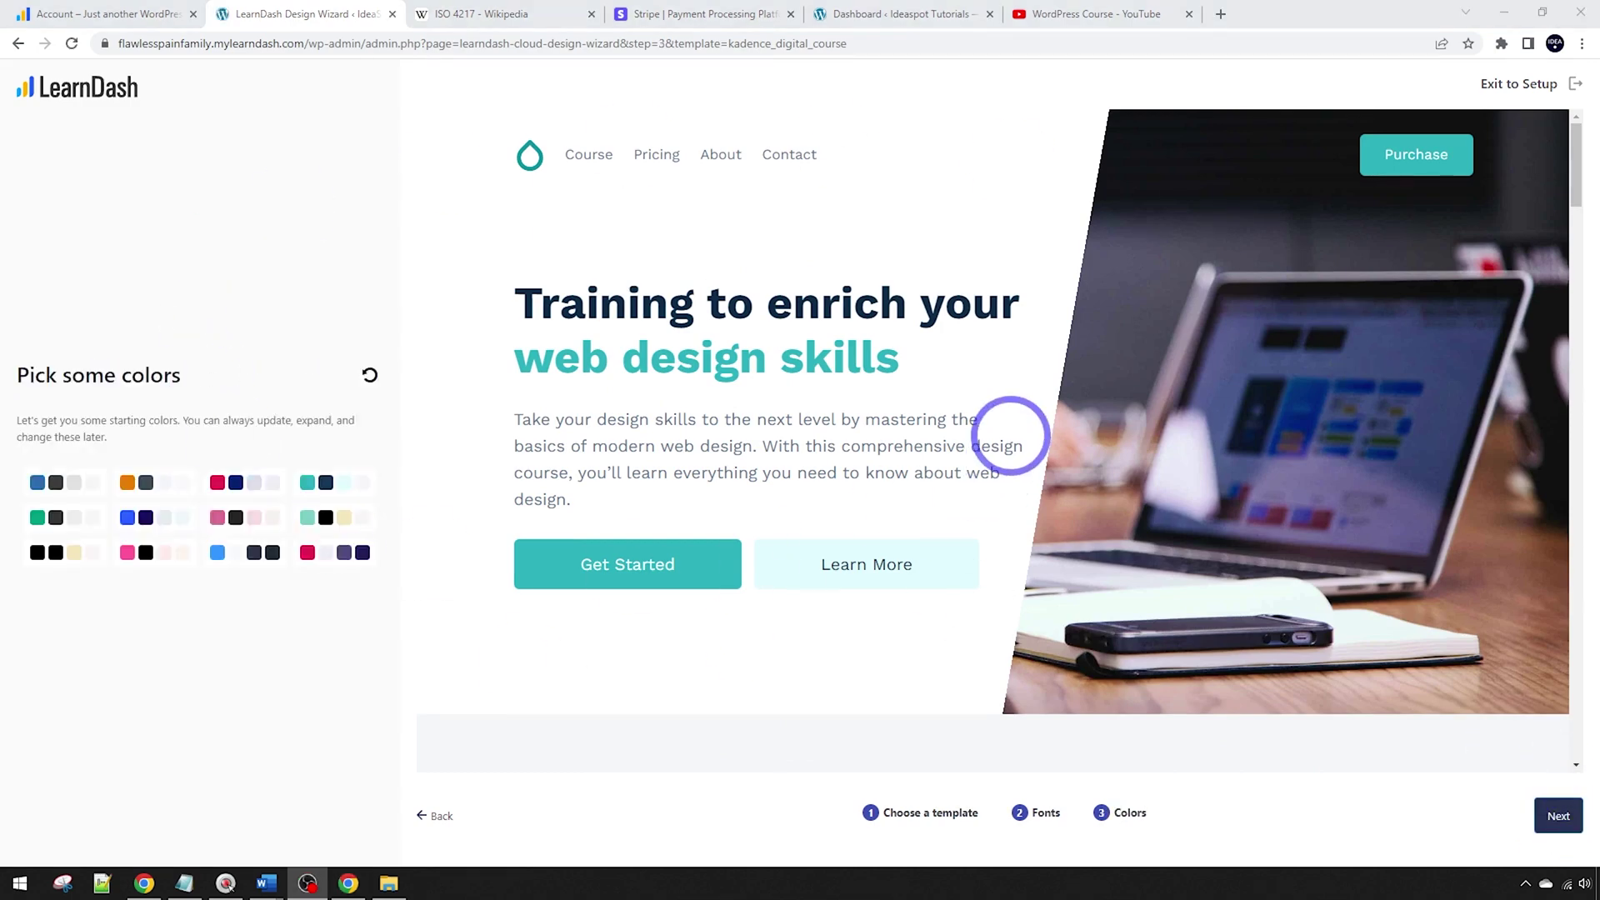
# Preview dark-red, blue, pink, maroon-cream and green colour palettes on the Digital Course template
pyautogui.click(354, 559)
pyautogui.click(265, 554)
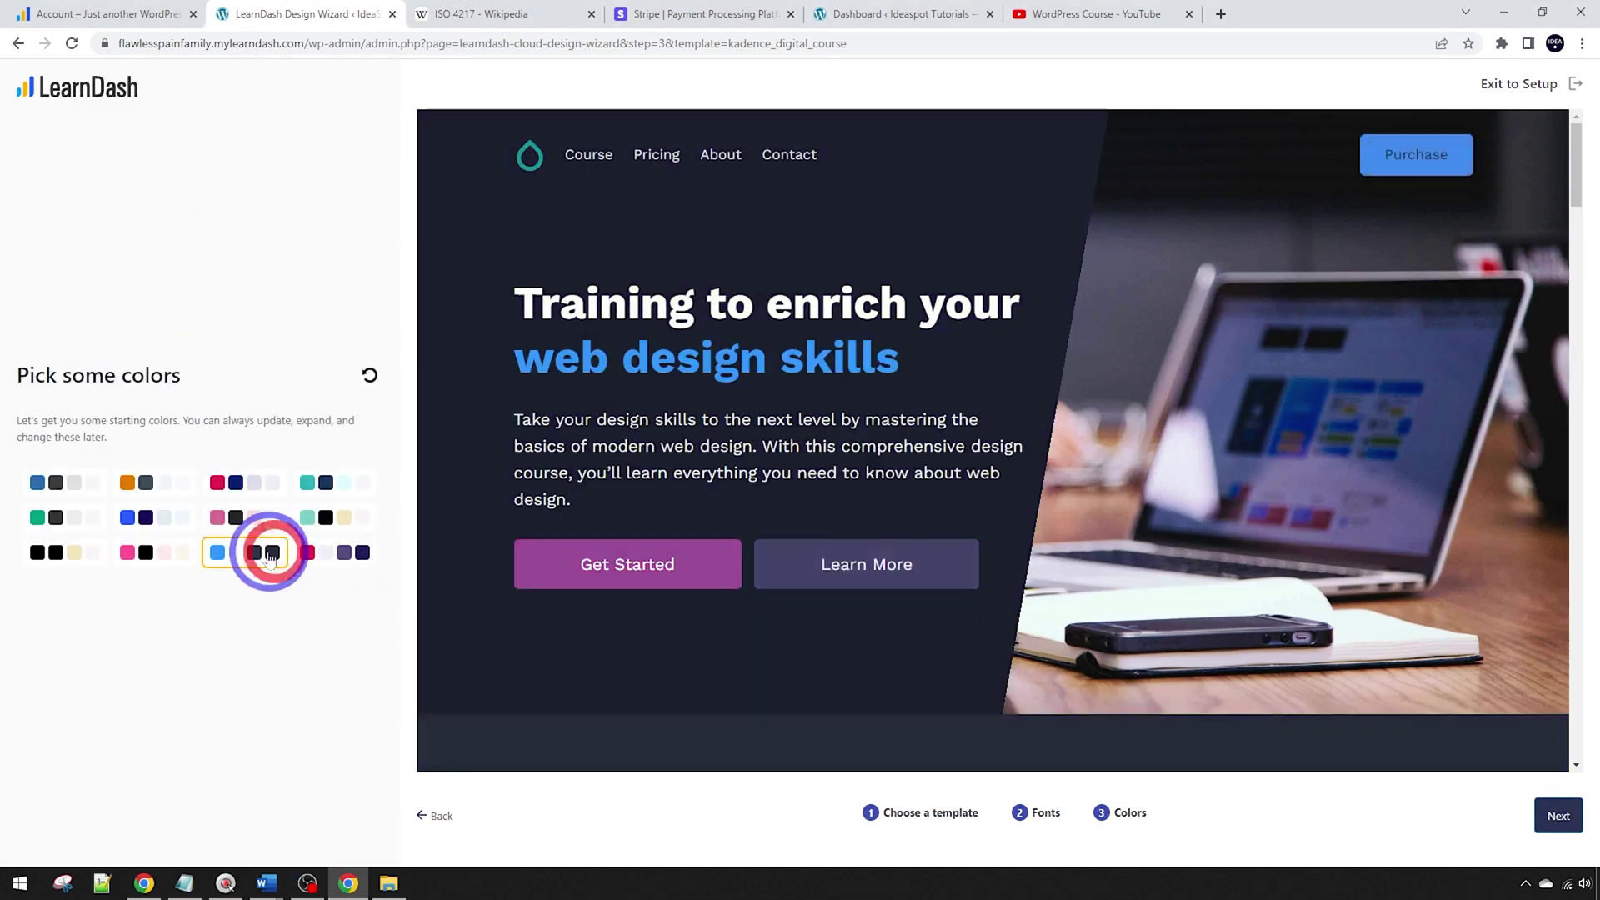
pyautogui.click(234, 523)
pyautogui.click(137, 519)
pyautogui.click(137, 553)
pyautogui.click(47, 550)
pyautogui.click(54, 525)
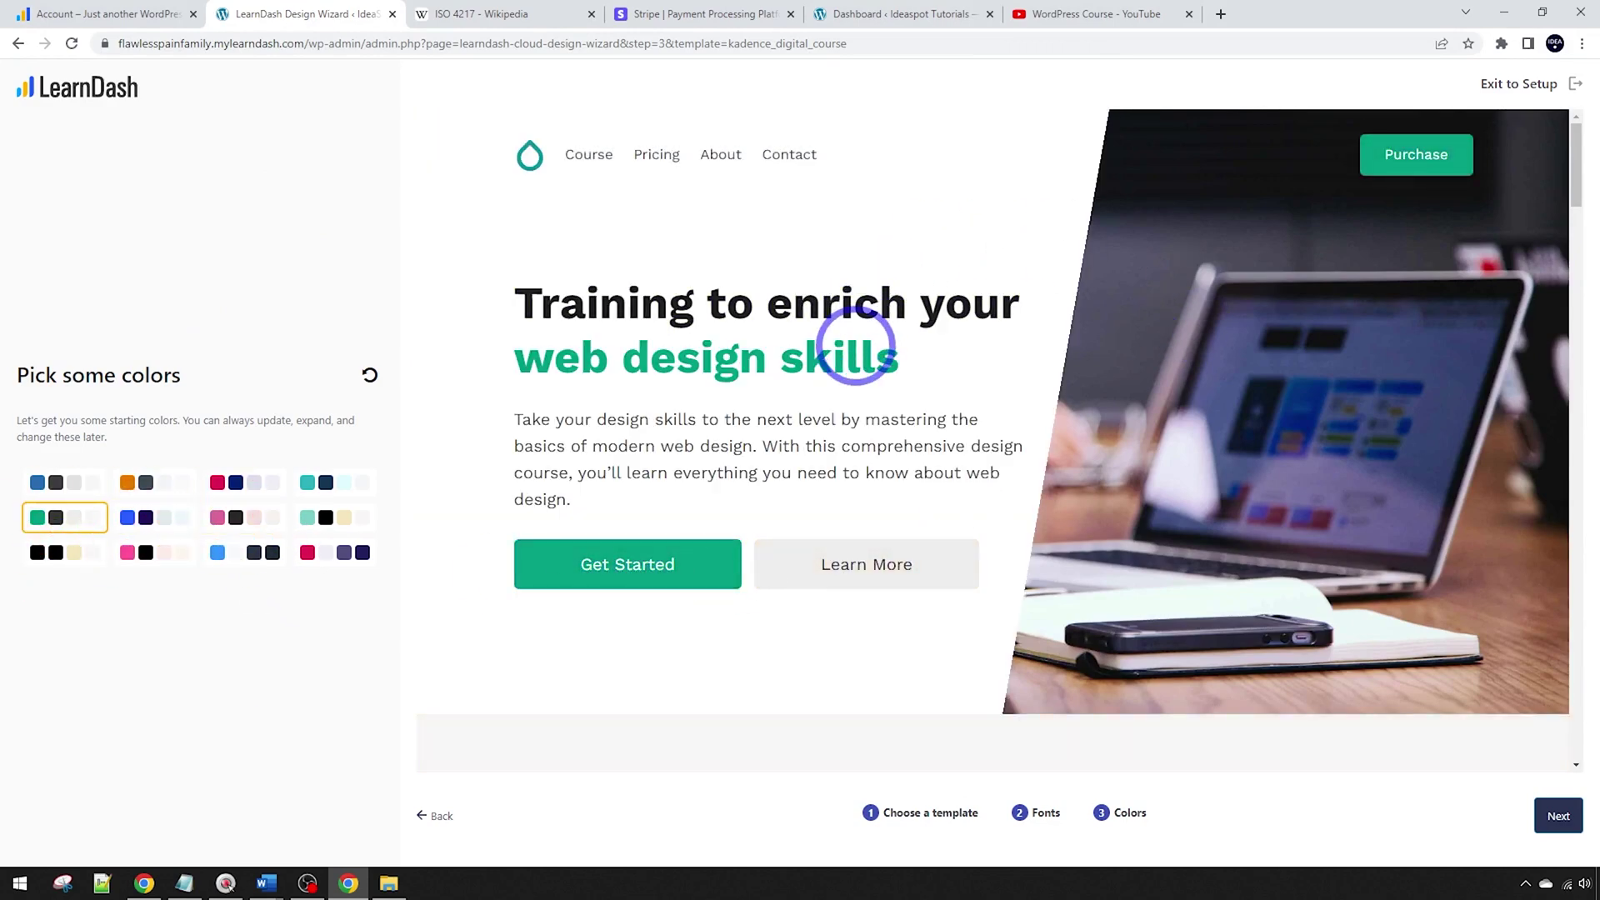
# Try teal, red-navy, orange-gold and blue palettes, then restore the default teal scheme and continue
pyautogui.click(321, 485)
pyautogui.click(247, 480)
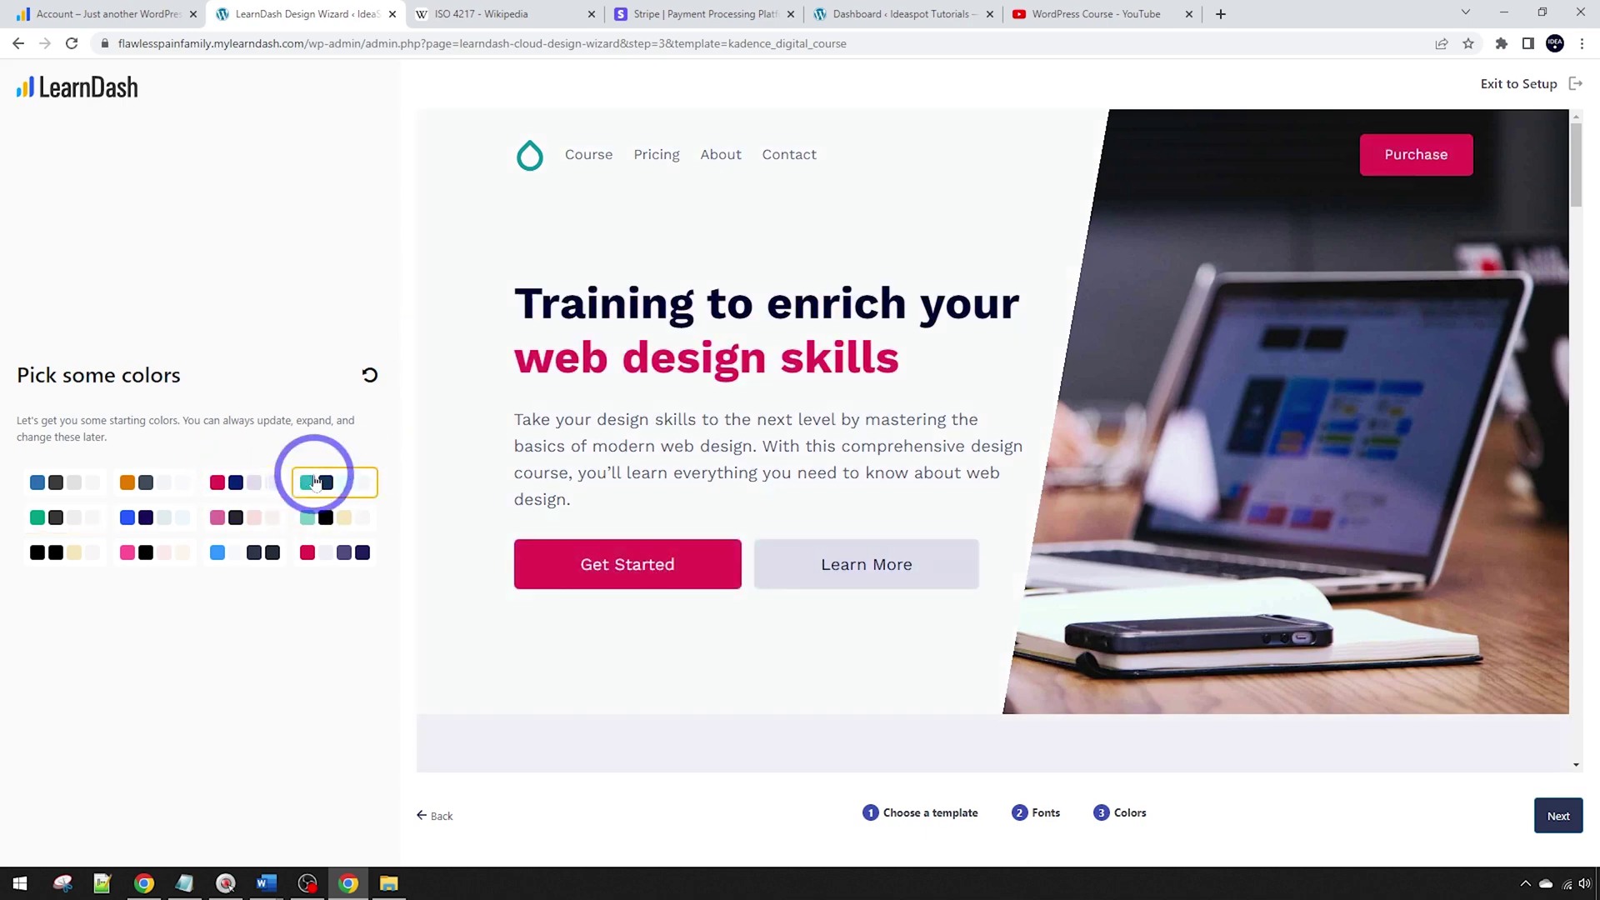
pyautogui.click(314, 481)
pyautogui.click(126, 485)
pyautogui.click(60, 482)
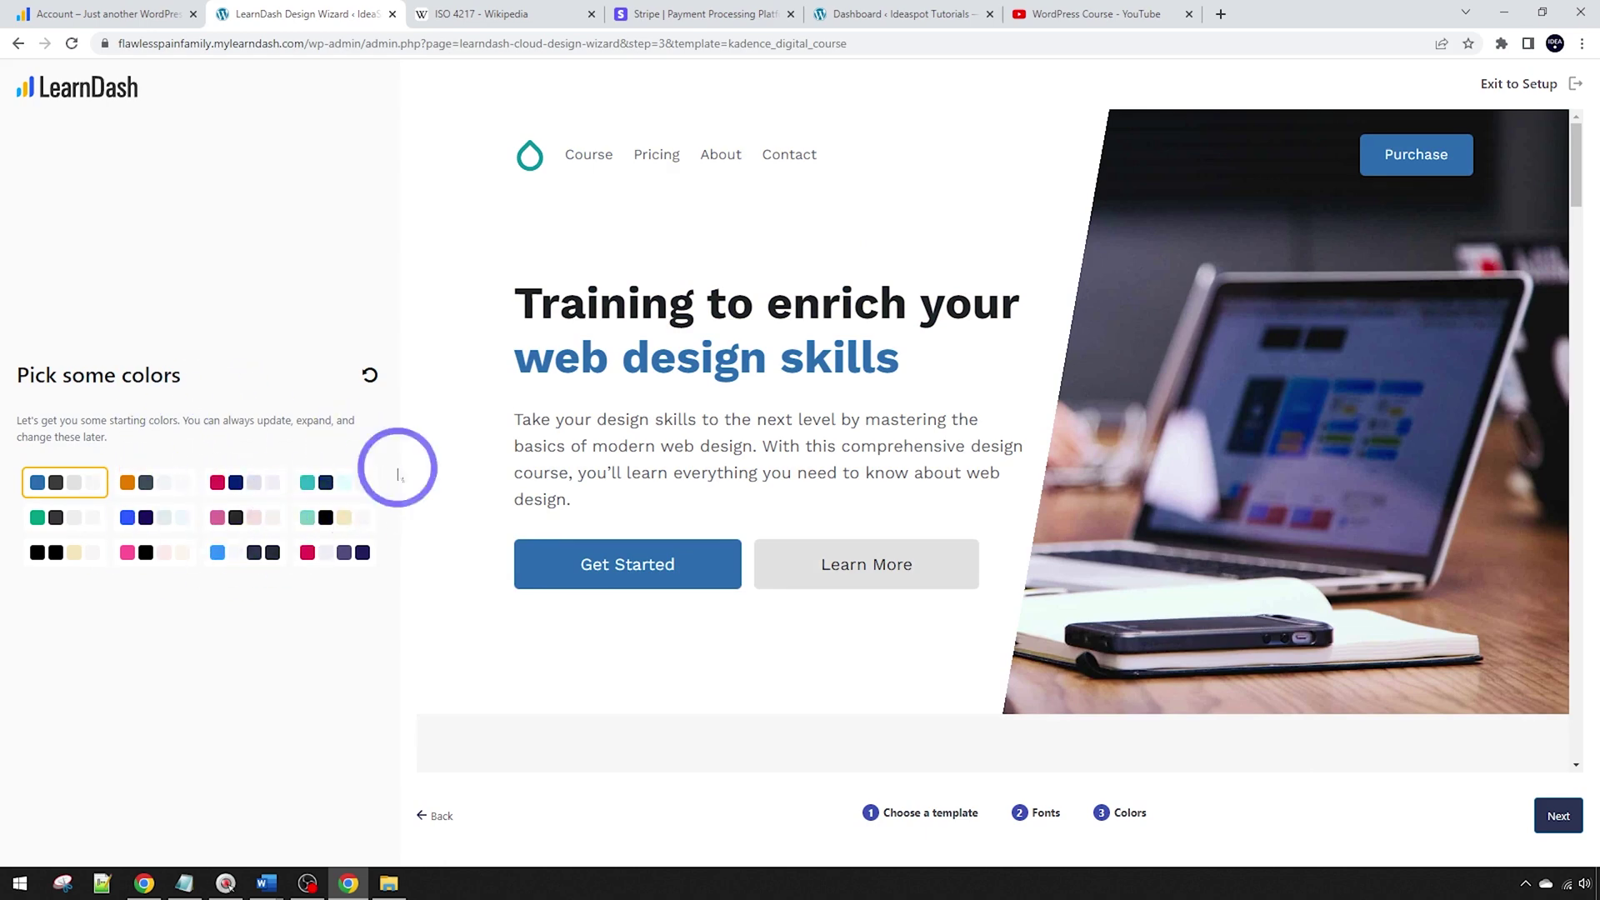
pyautogui.click(370, 375)
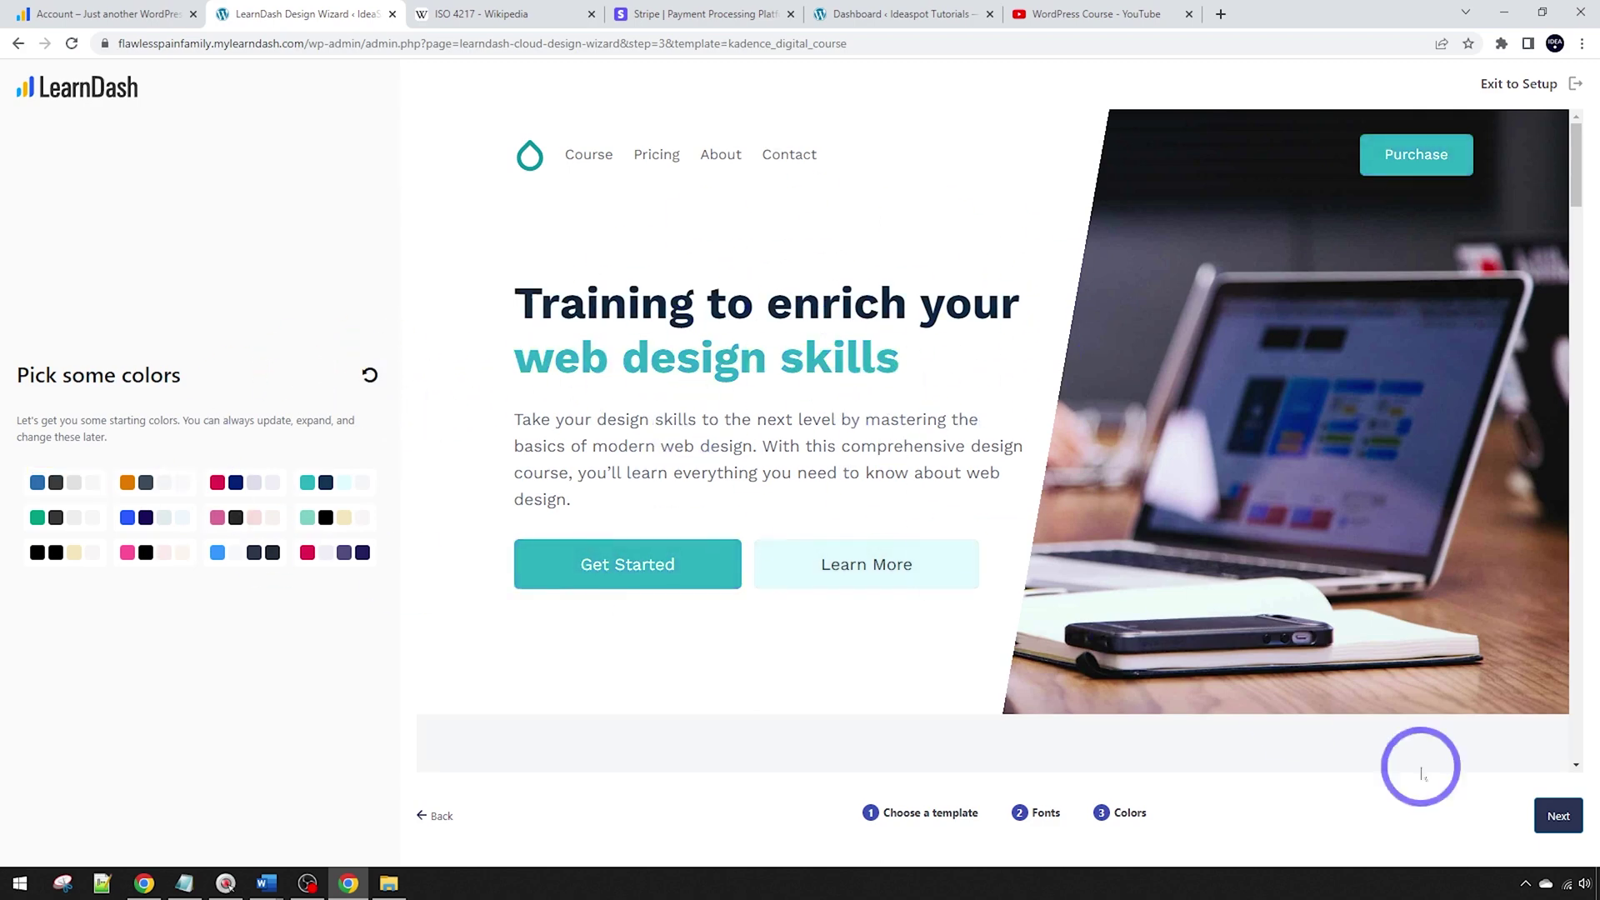
pyautogui.click(1557, 816)
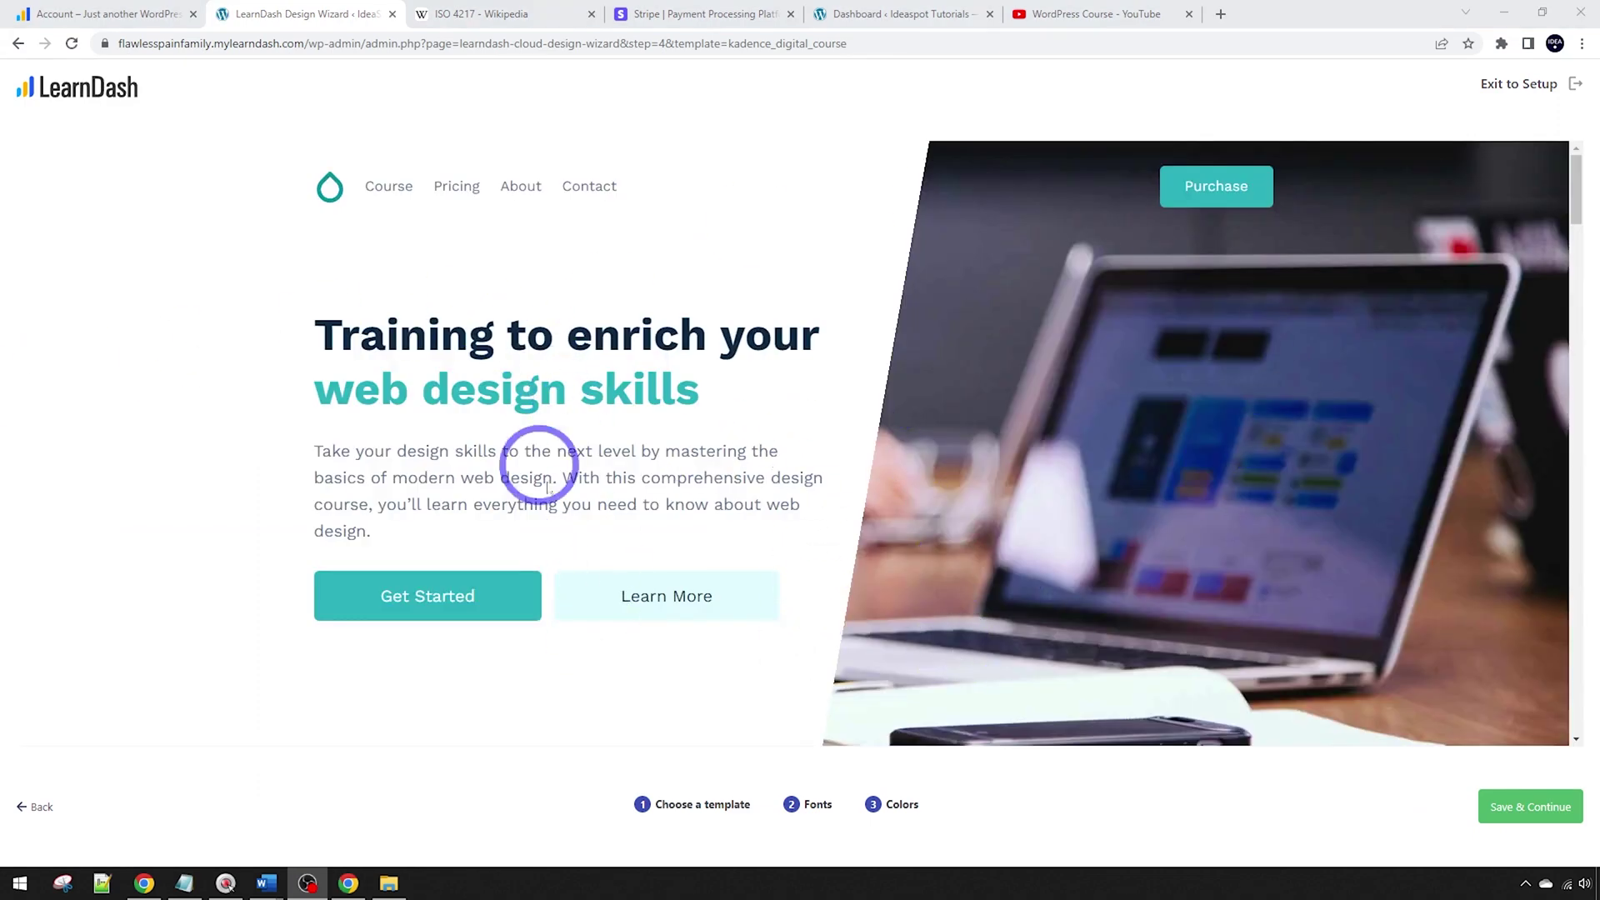
# Save the teal design choices, build the Digital Course template, and scroll through the setup overview
pyautogui.click(1524, 796)
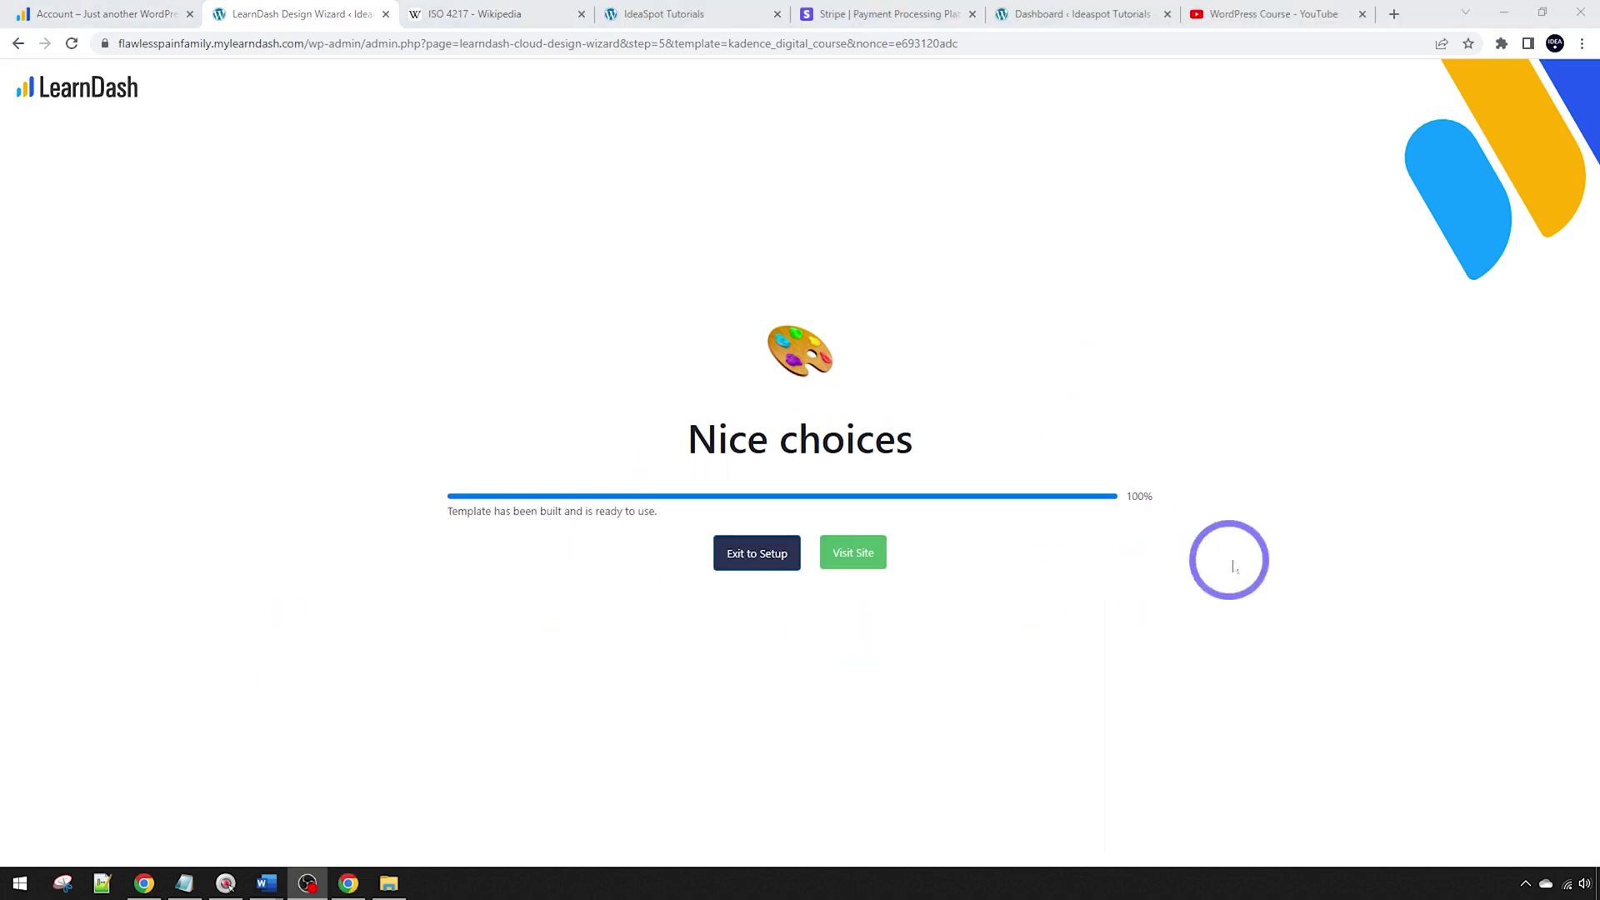
pyautogui.click(727, 554)
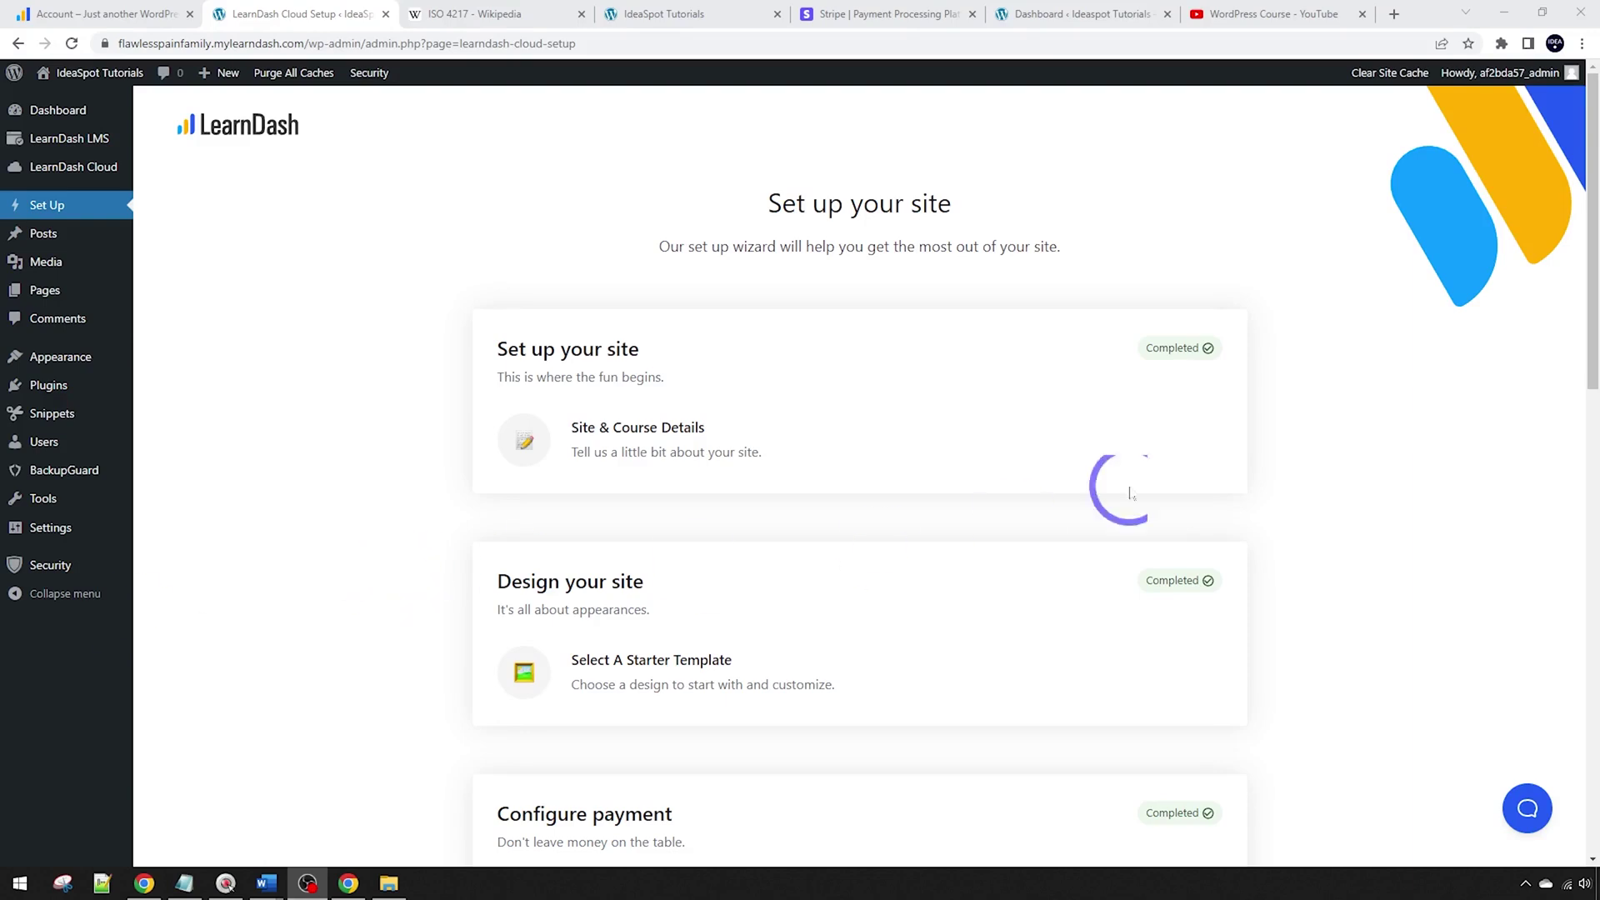
pyautogui.scroll(-2, 557, 360)
pyautogui.scroll(-3, 796, 433)
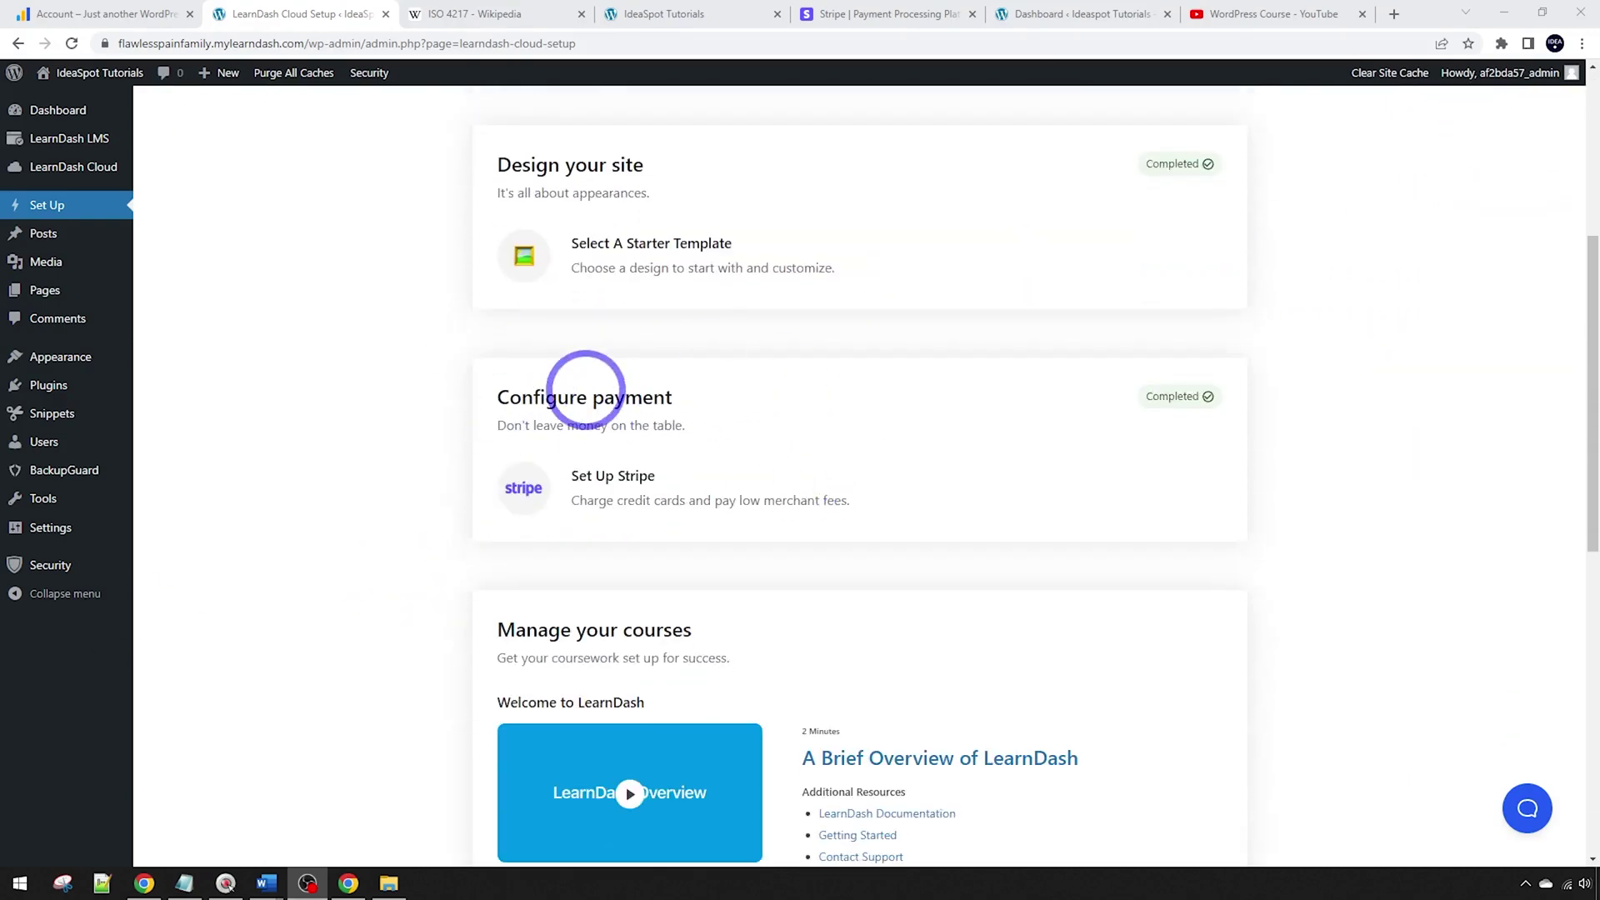
pyautogui.scroll(-4, 788, 404)
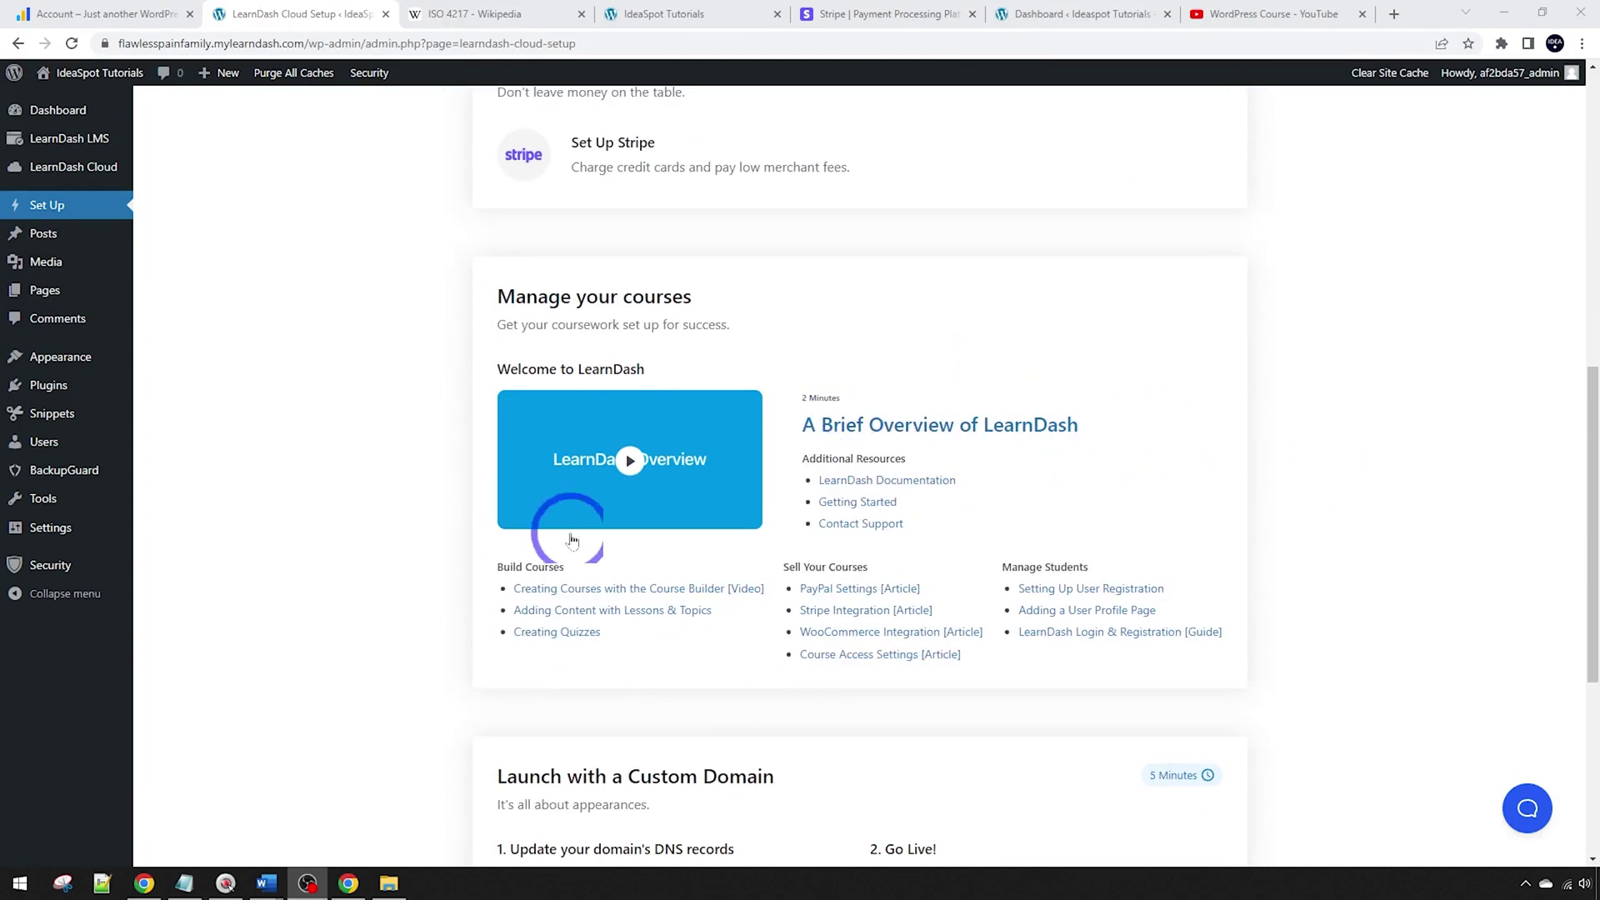
pyautogui.scroll(-5, 636, 571)
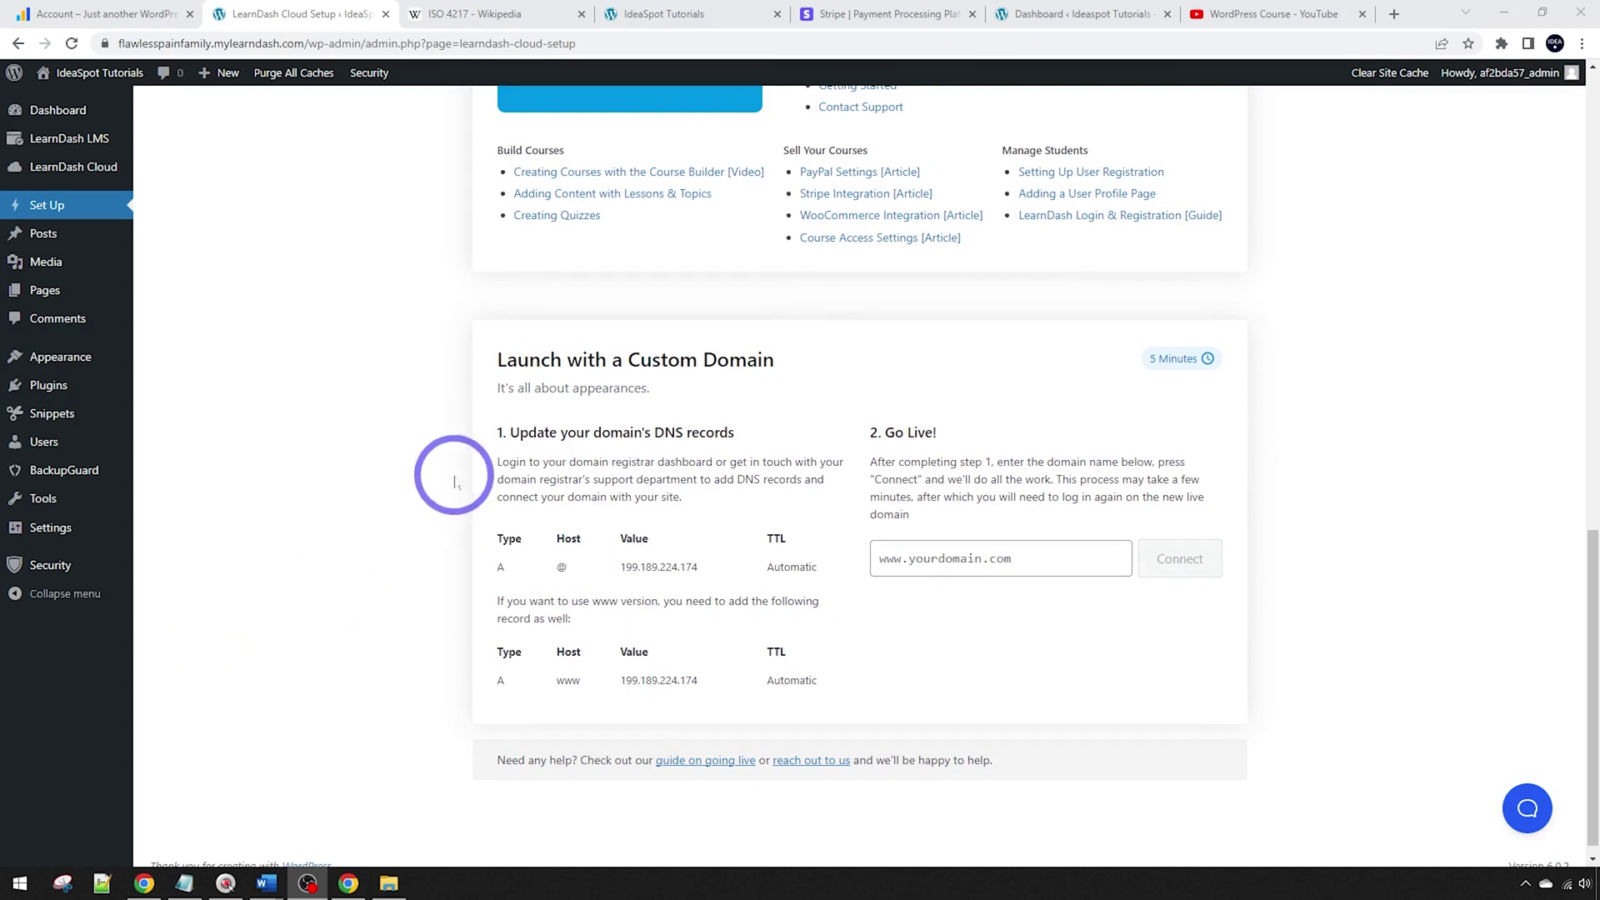
pyautogui.moveTo(81, 76)
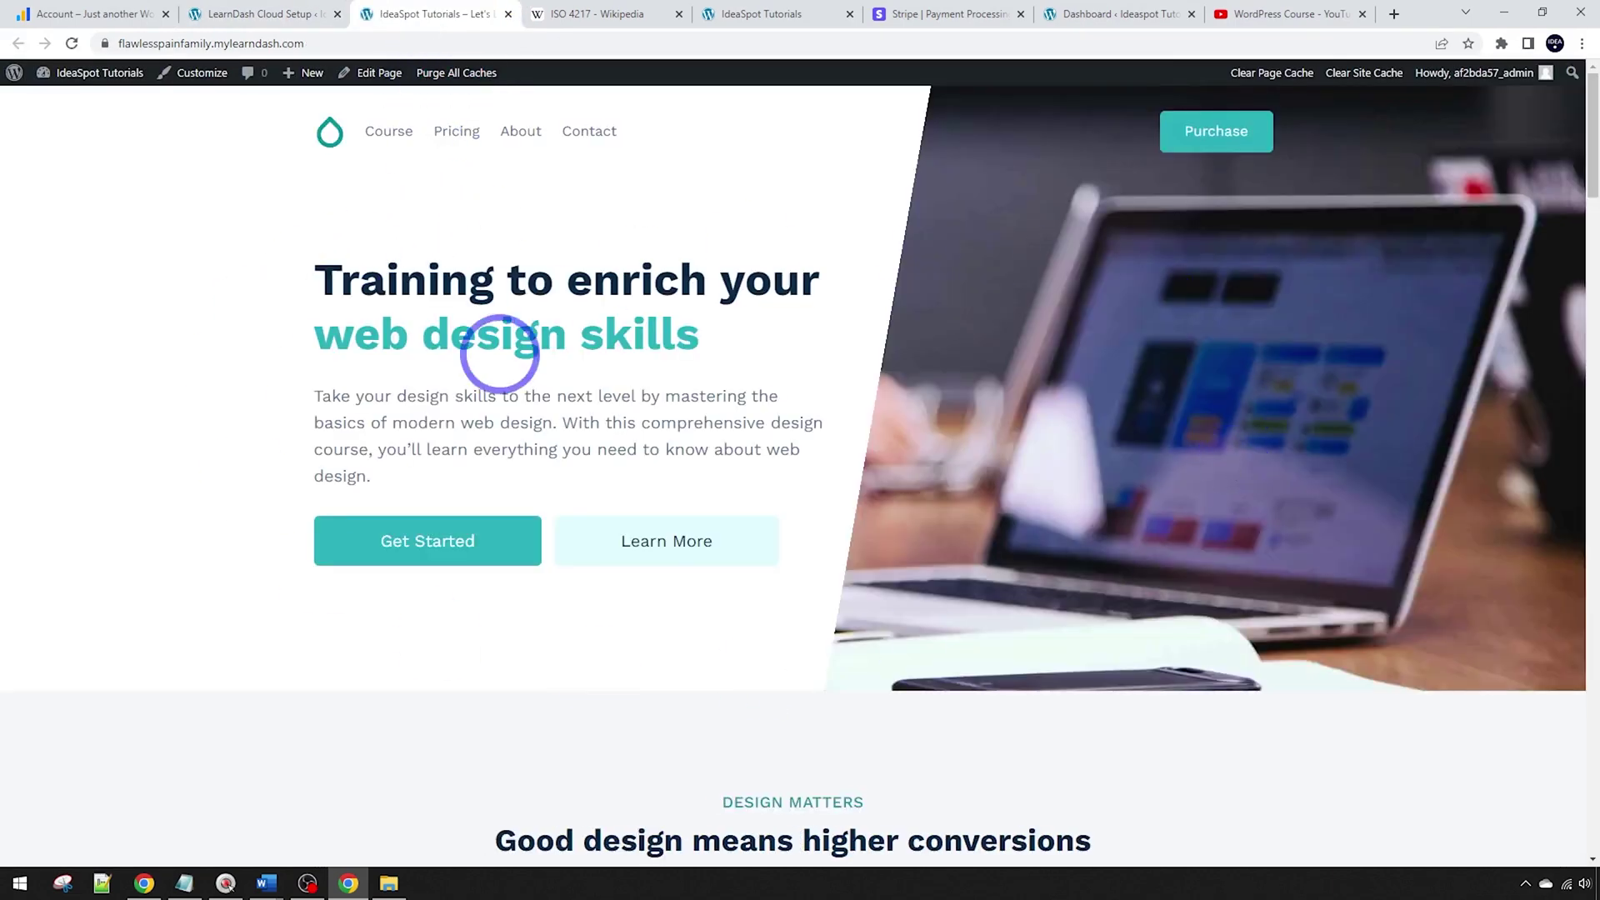
# Open the home page in the editor at the 'Training to enrich your' heading
pyautogui.scroll(-5, 625, 436)
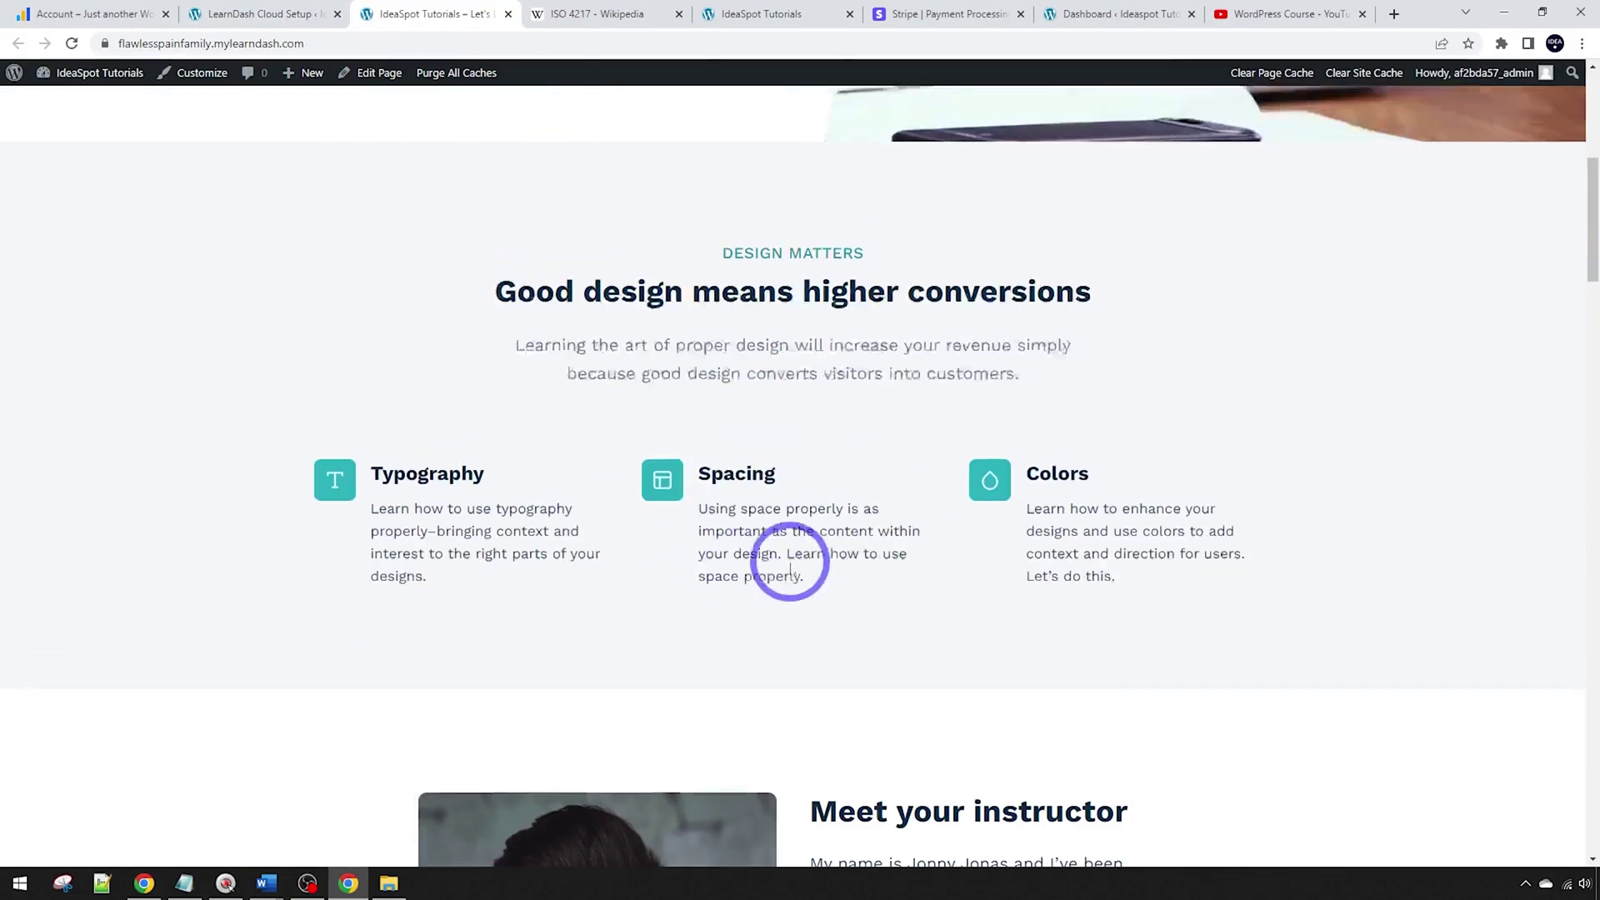
pyautogui.scroll(5, 791, 567)
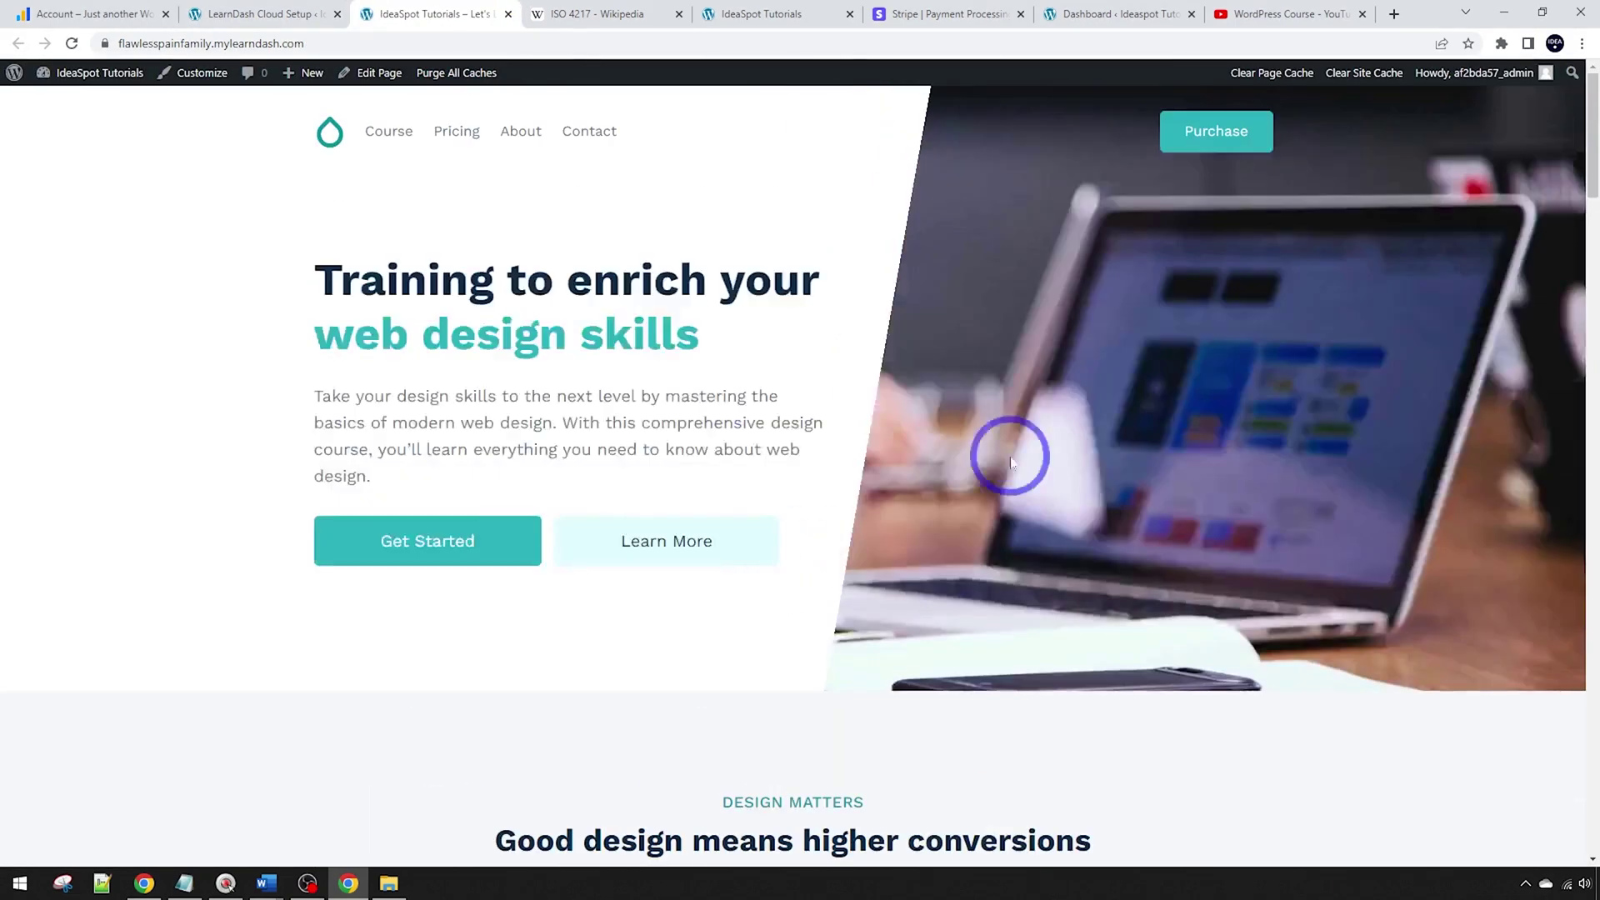
pyautogui.click(376, 75)
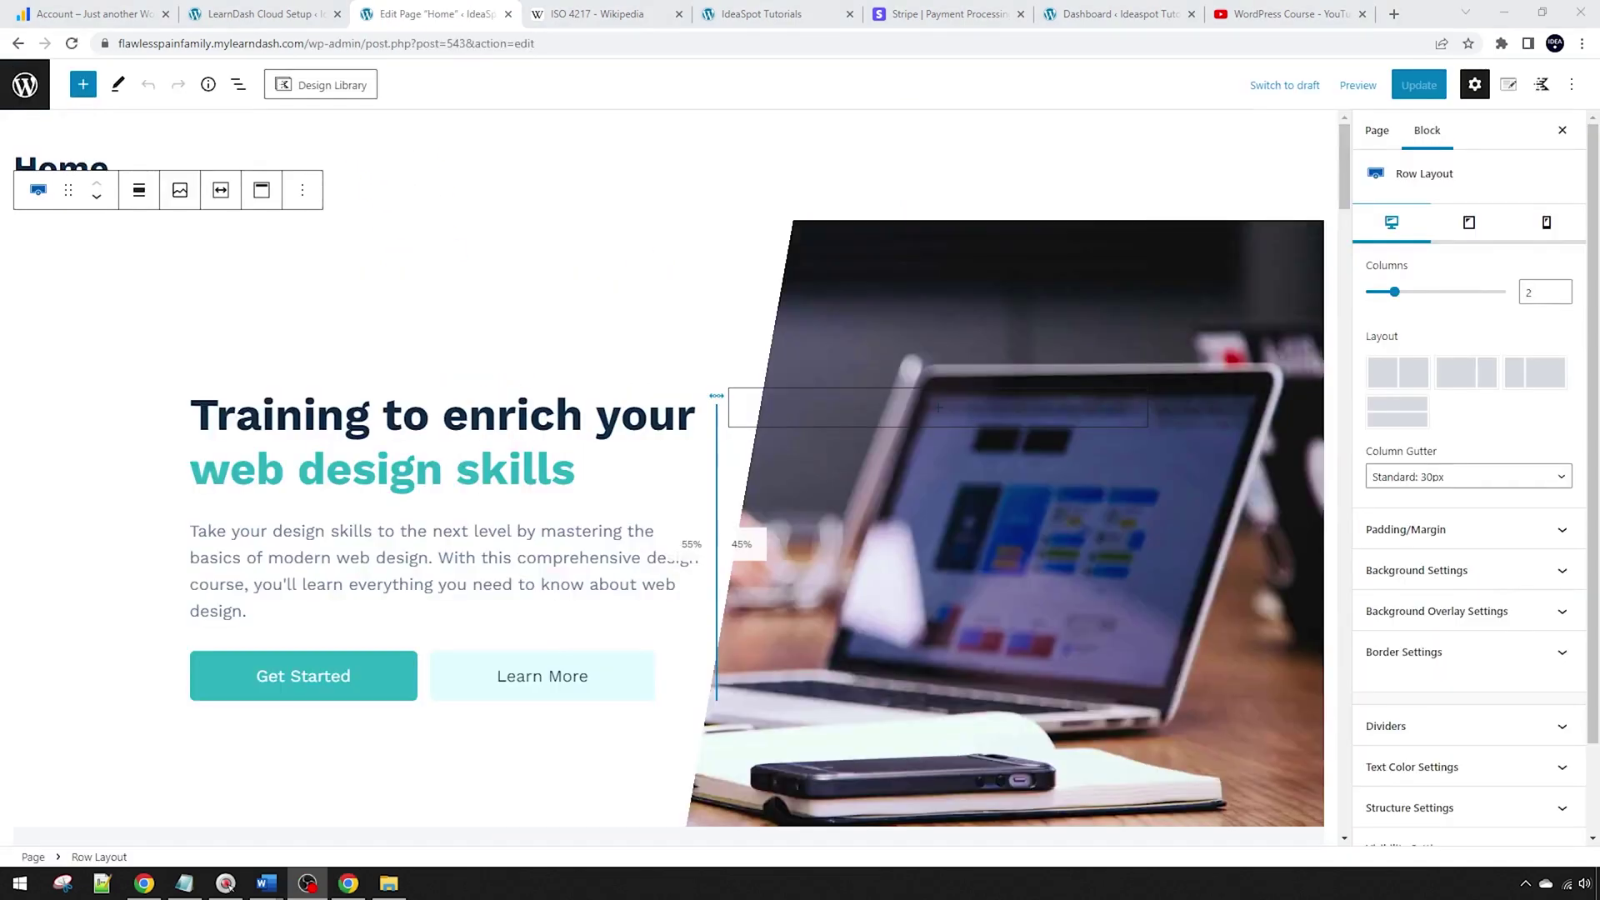
pyautogui.click(588, 392)
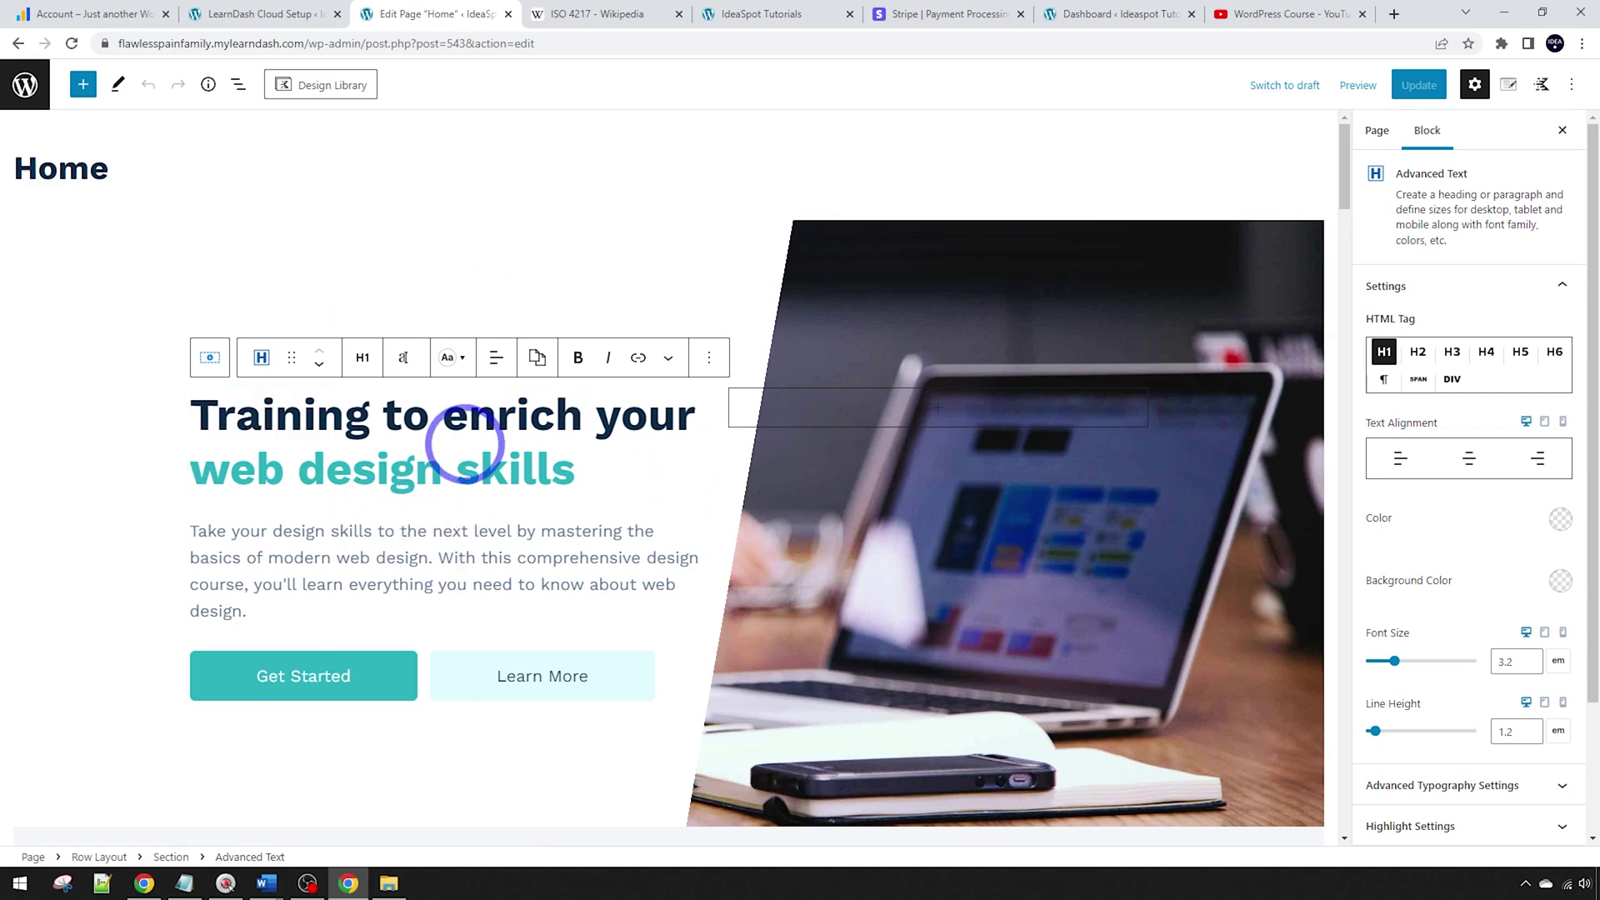
# Inspect the hero row layout's background settings, then return to the LearnDash Cloud setup tab
pyautogui.click(988, 573)
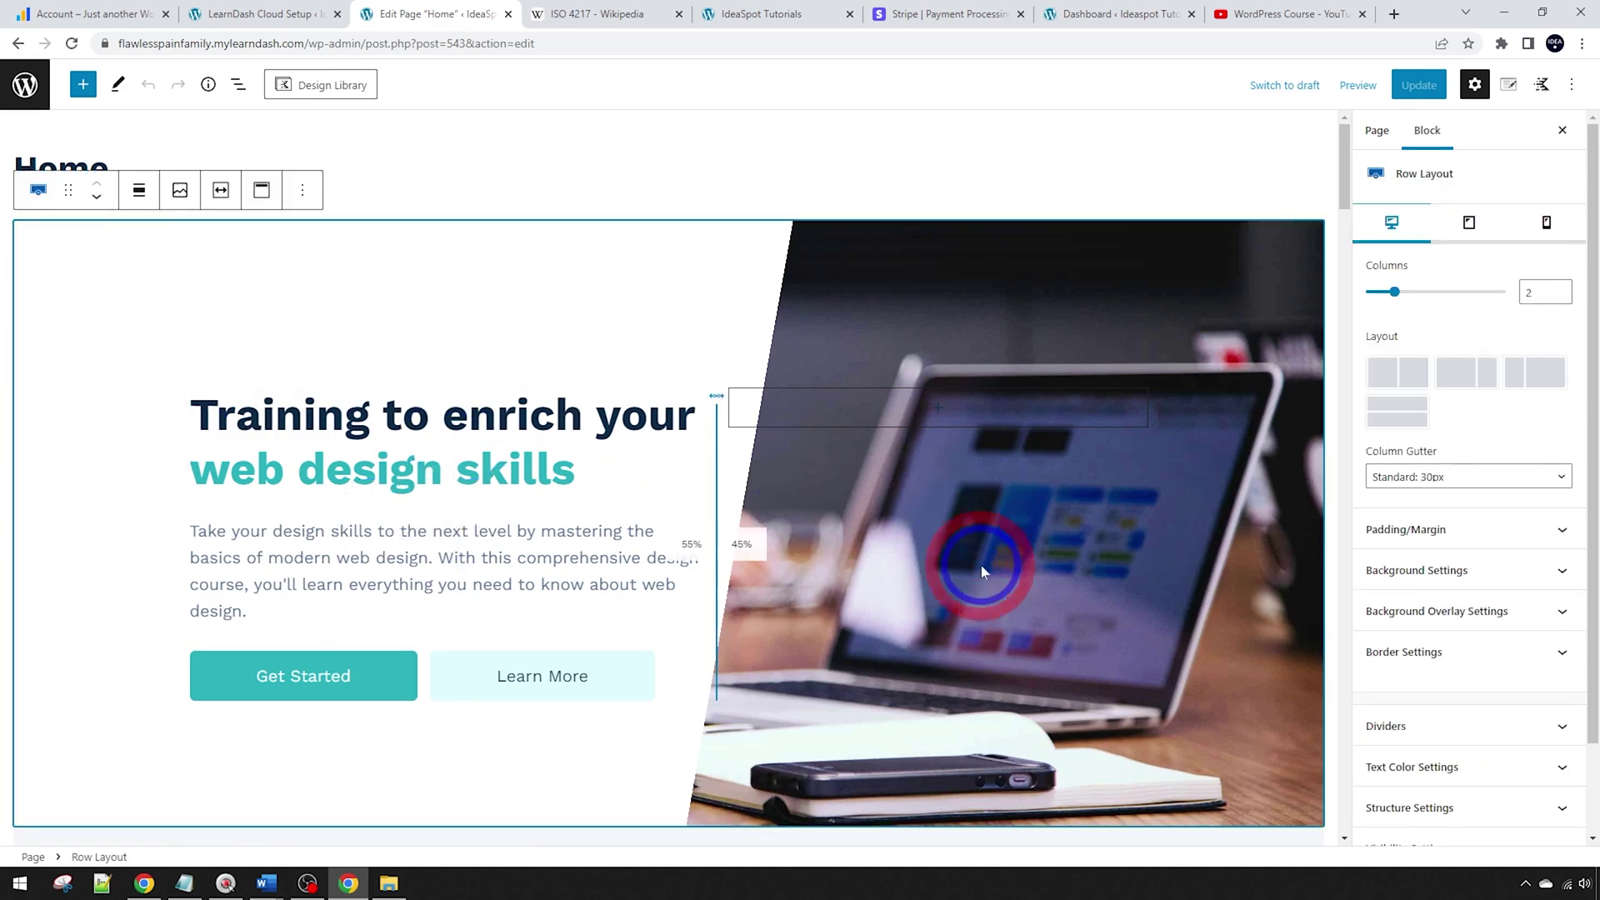
pyautogui.scroll(-1, 1050, 559)
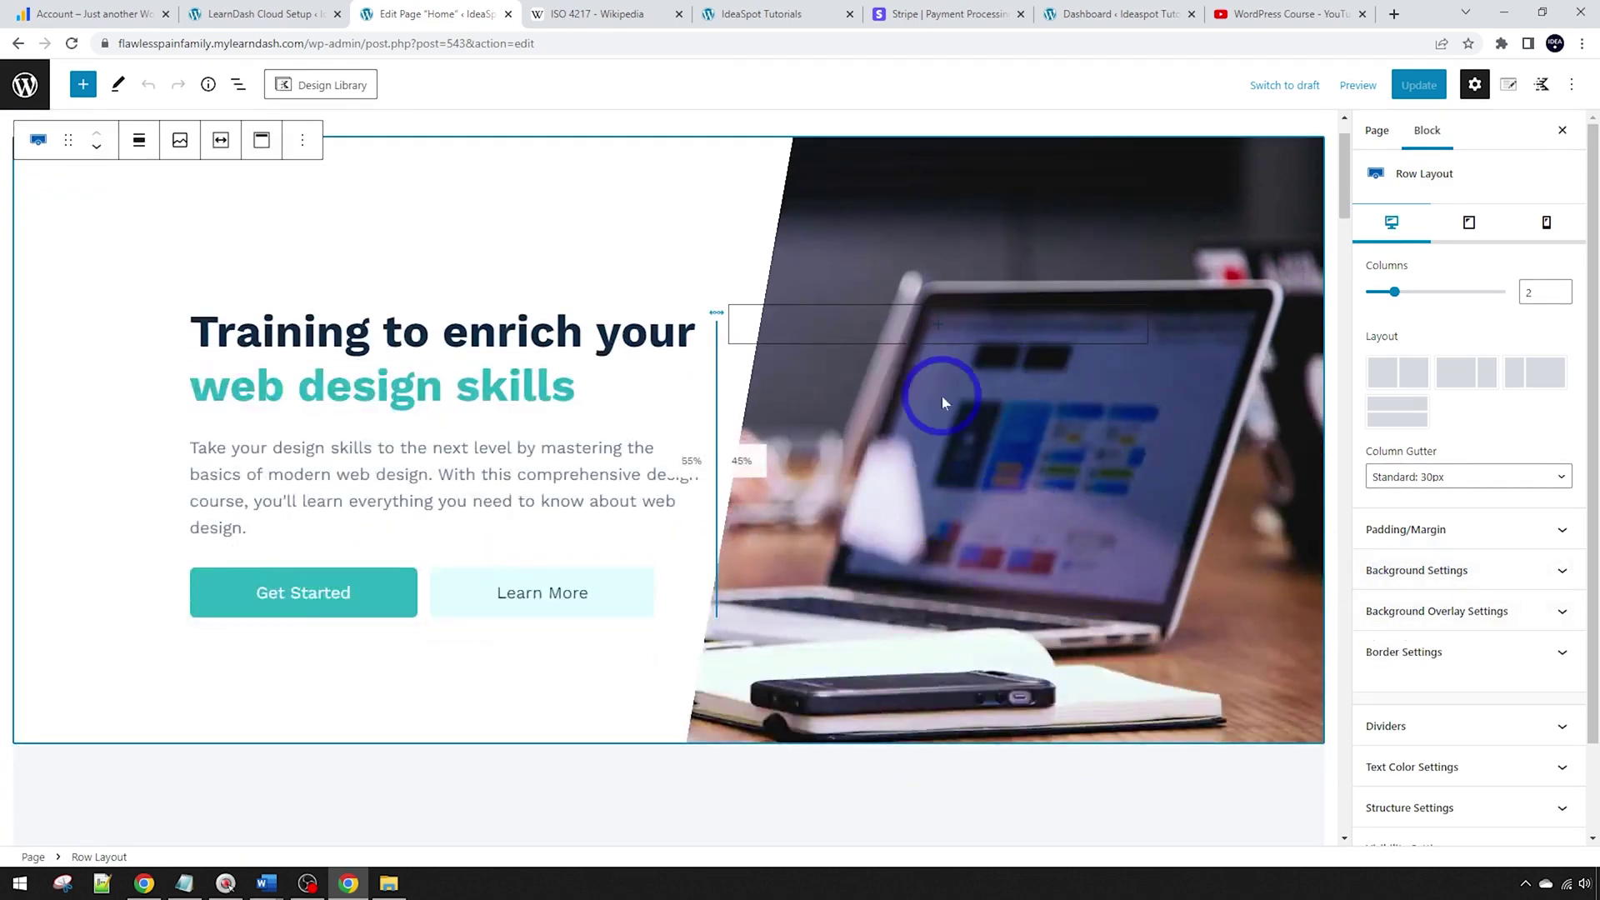
pyautogui.click(1446, 575)
pyautogui.scroll(-3, 1446, 581)
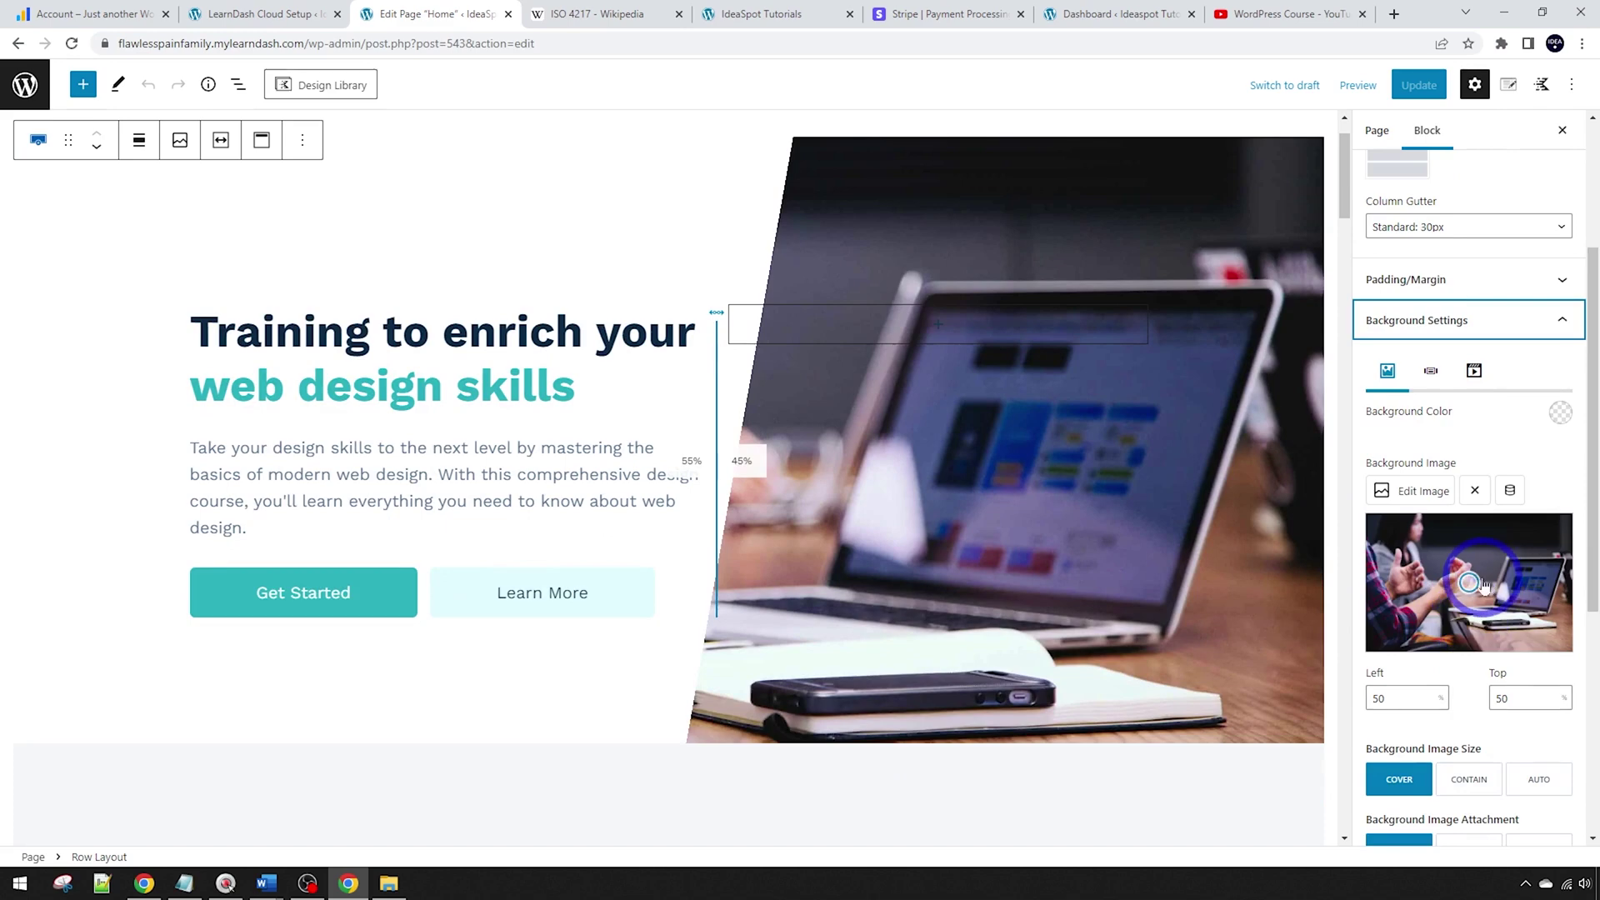
pyautogui.scroll(1, 963, 474)
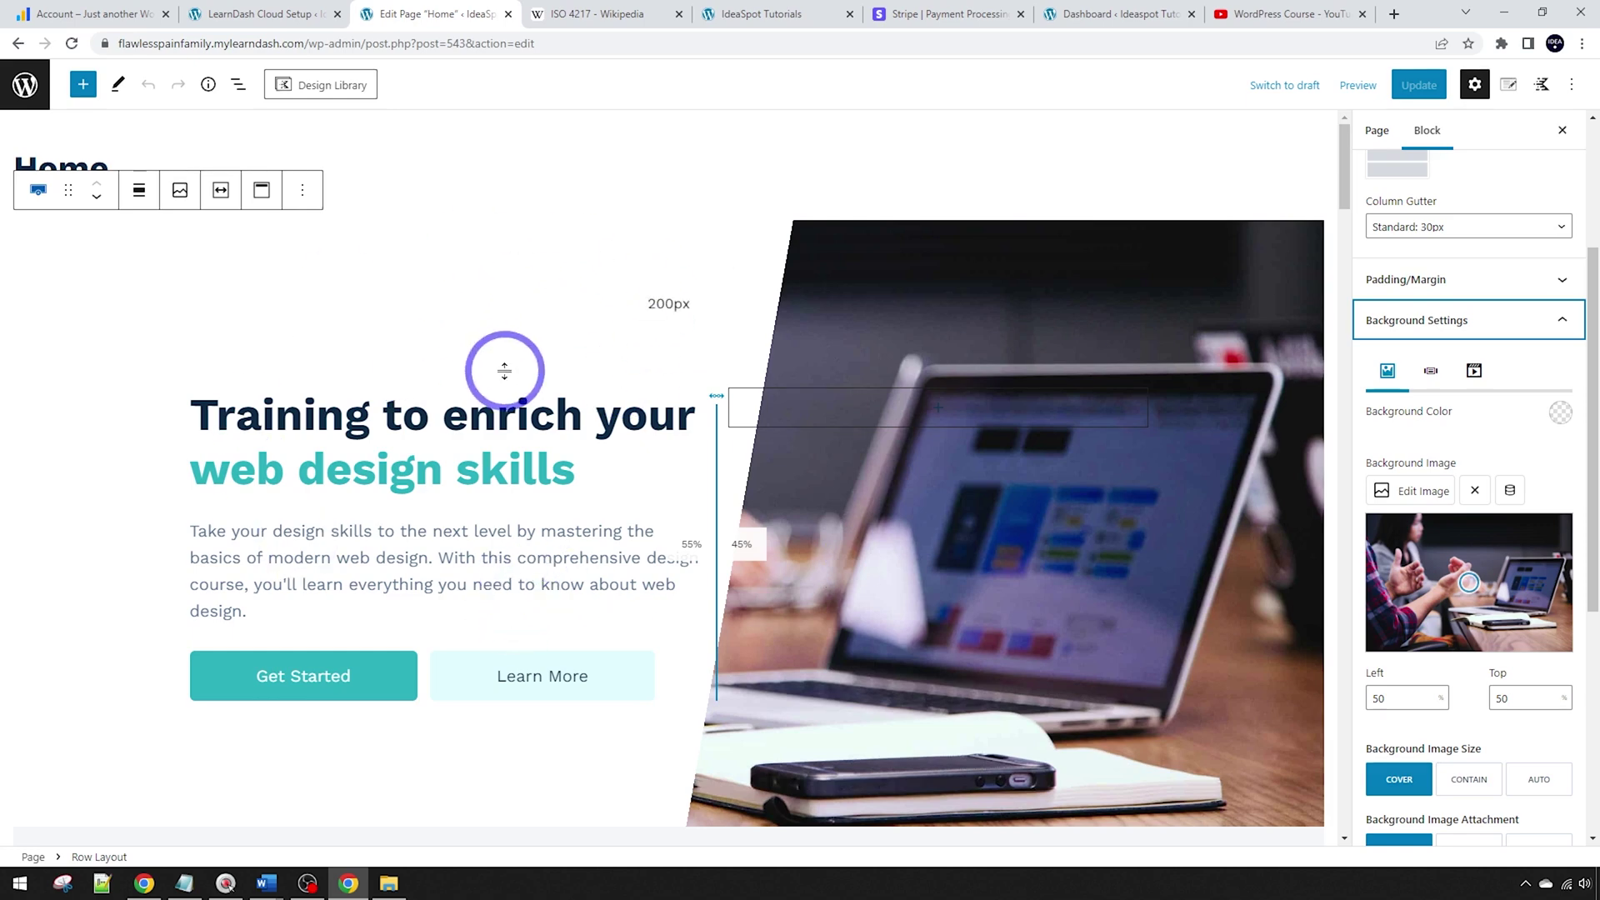
pyautogui.click(232, 10)
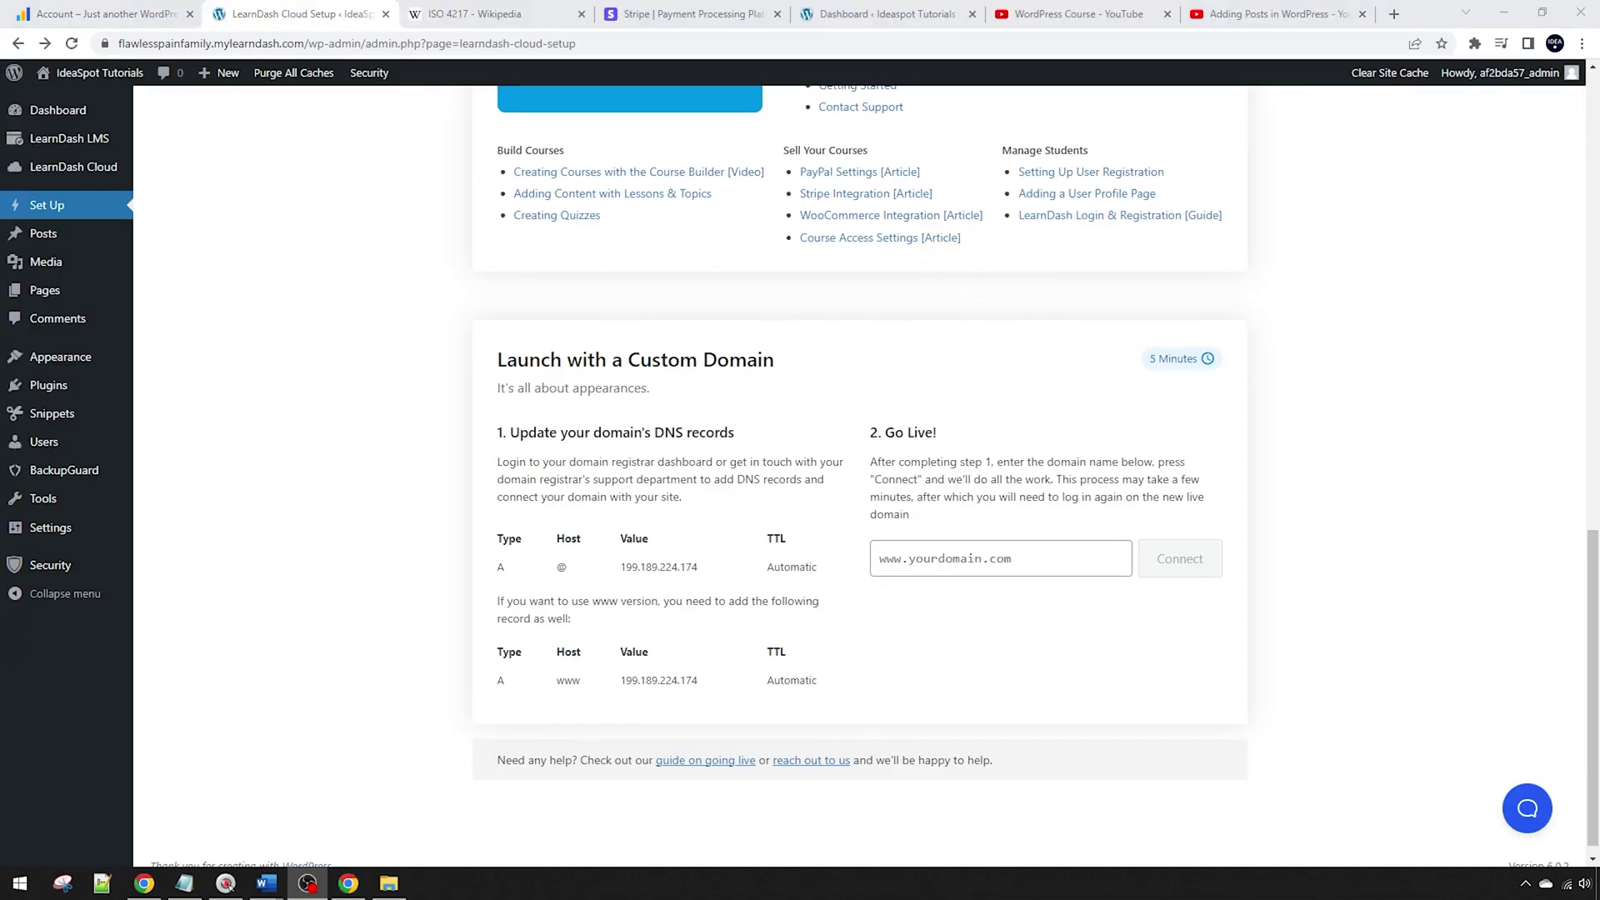
# Go to the LearnDash LMS overview and scroll through the Bootcamp tutorial list
pyautogui.click(79, 150)
pyautogui.click(79, 150)
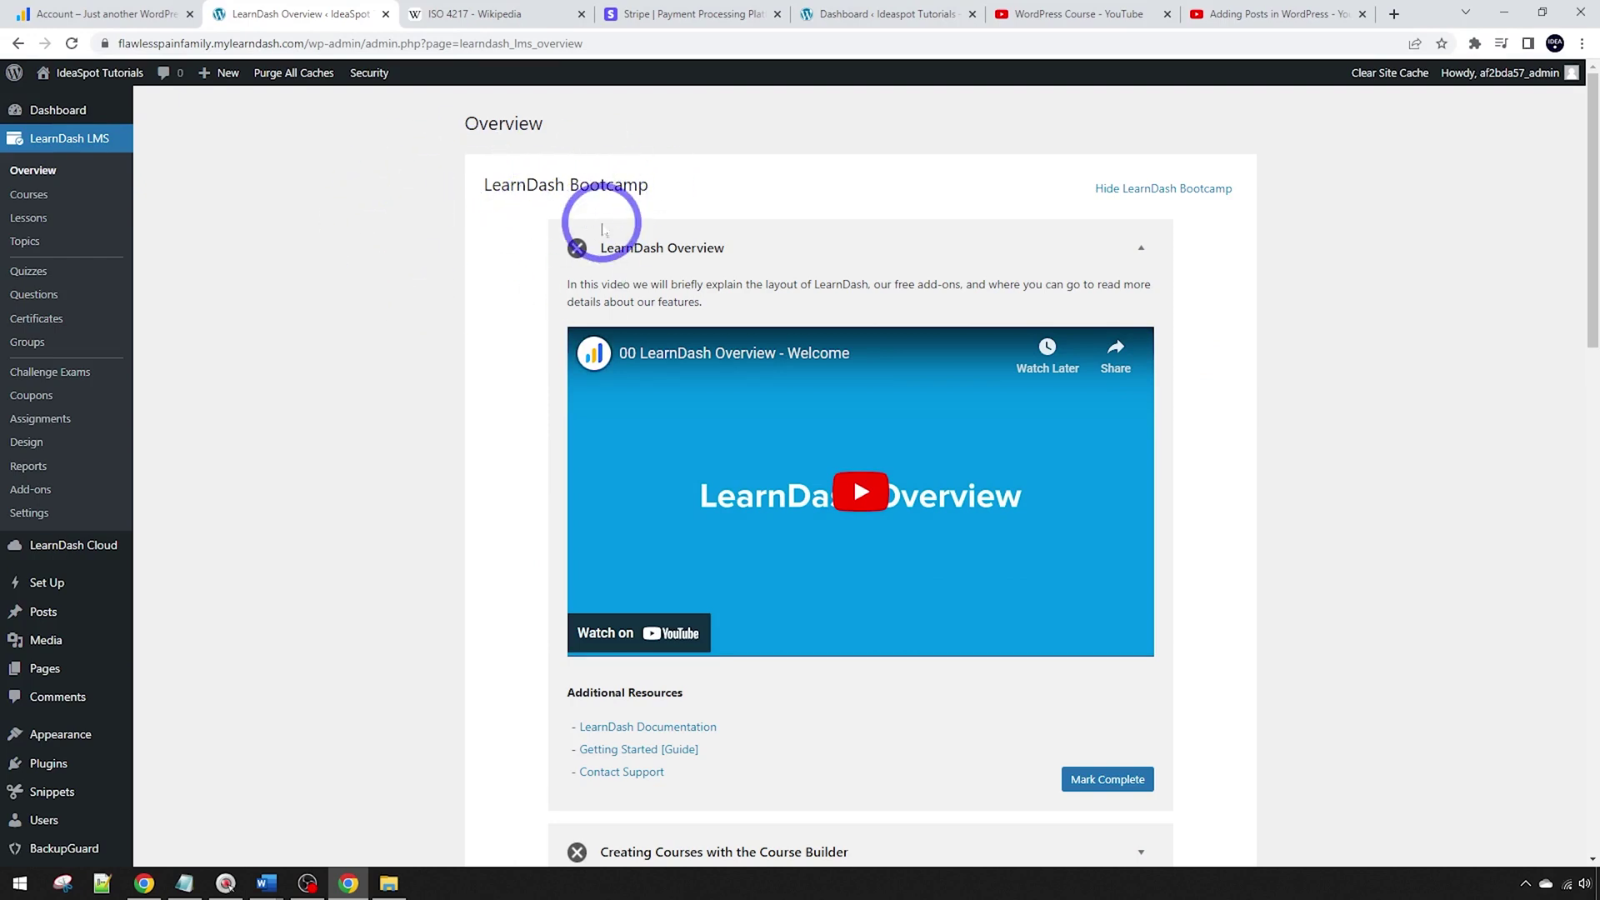
pyautogui.hotkey('alt', 'Tab')
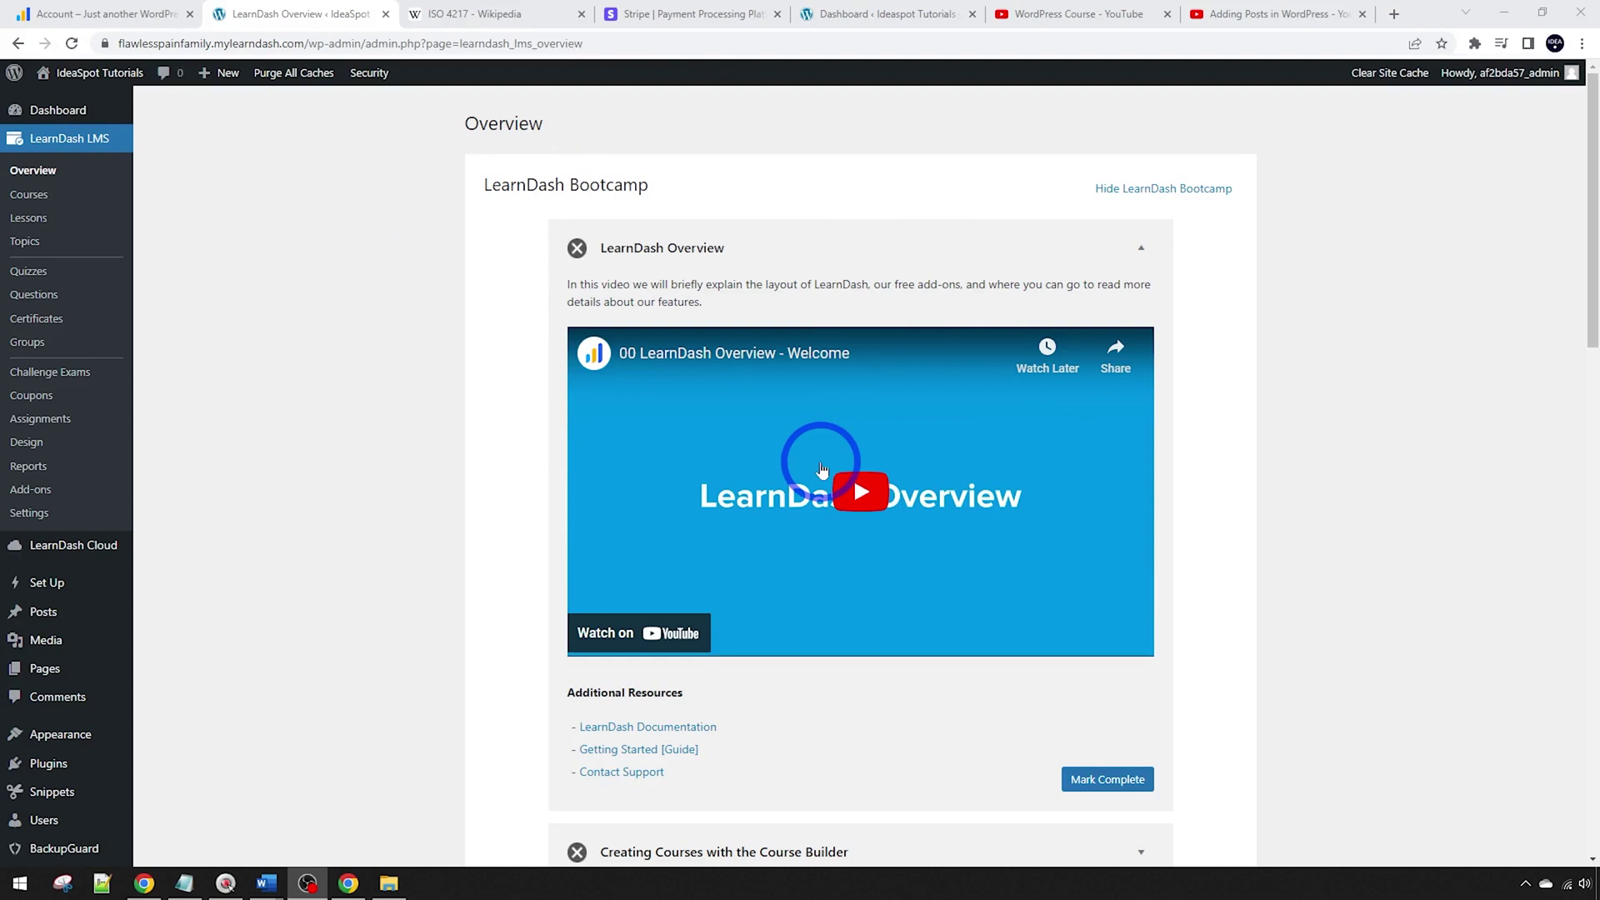
pyautogui.scroll(-5, 1047, 436)
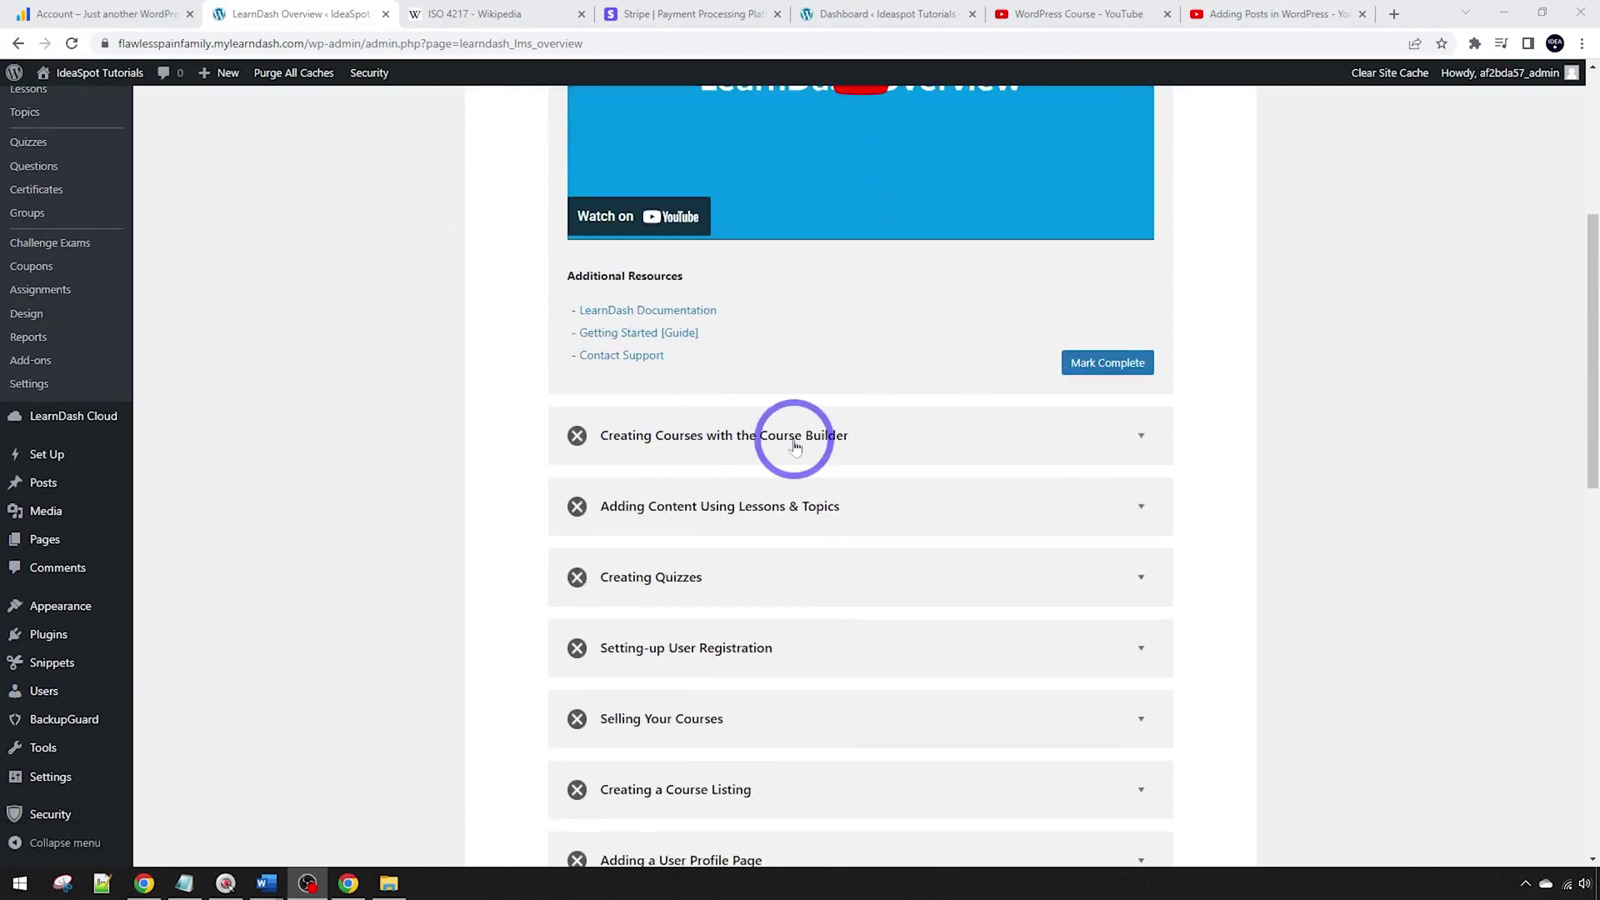
pyautogui.scroll(-2, 723, 354)
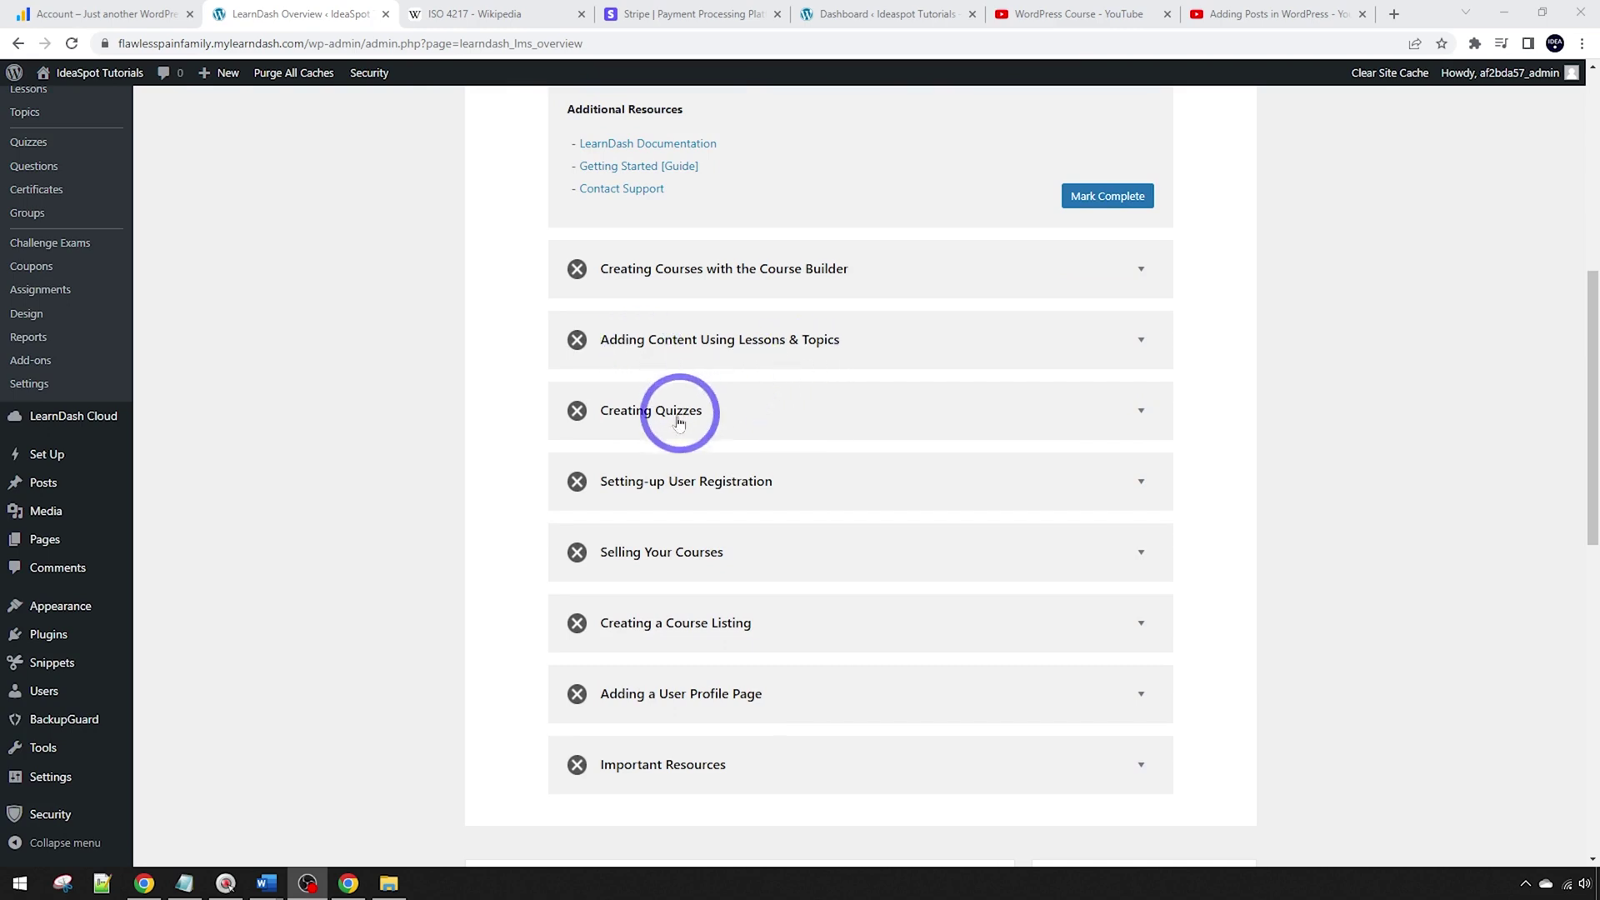
pyautogui.scroll(-1, 1165, 508)
pyautogui.scroll(-1, 1165, 509)
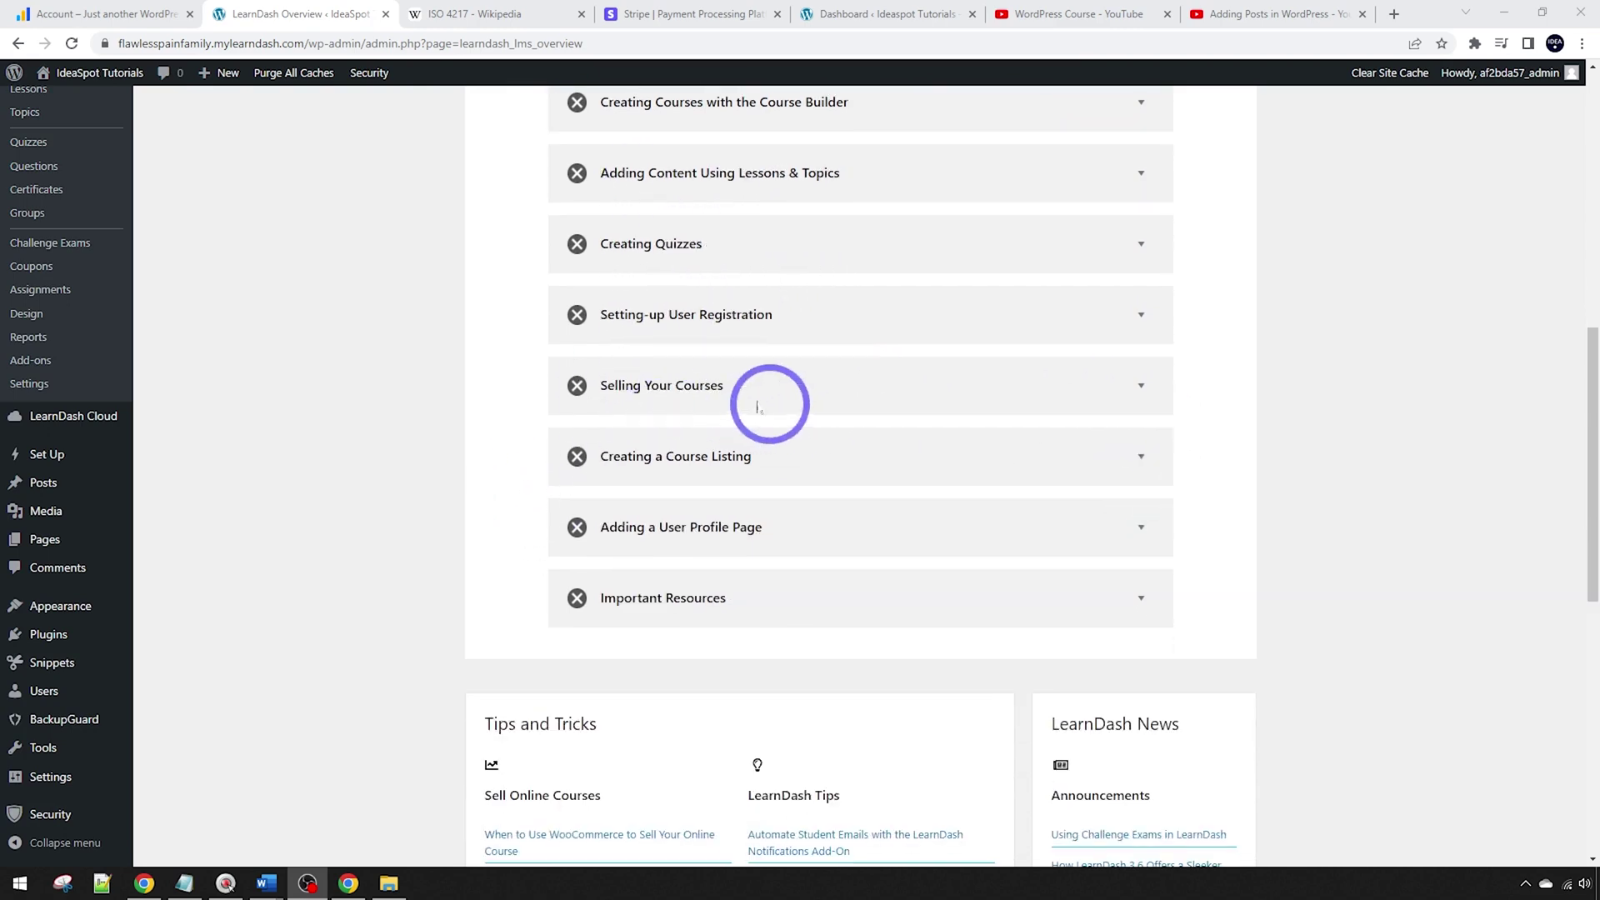
pyautogui.scroll(-1, 1022, 425)
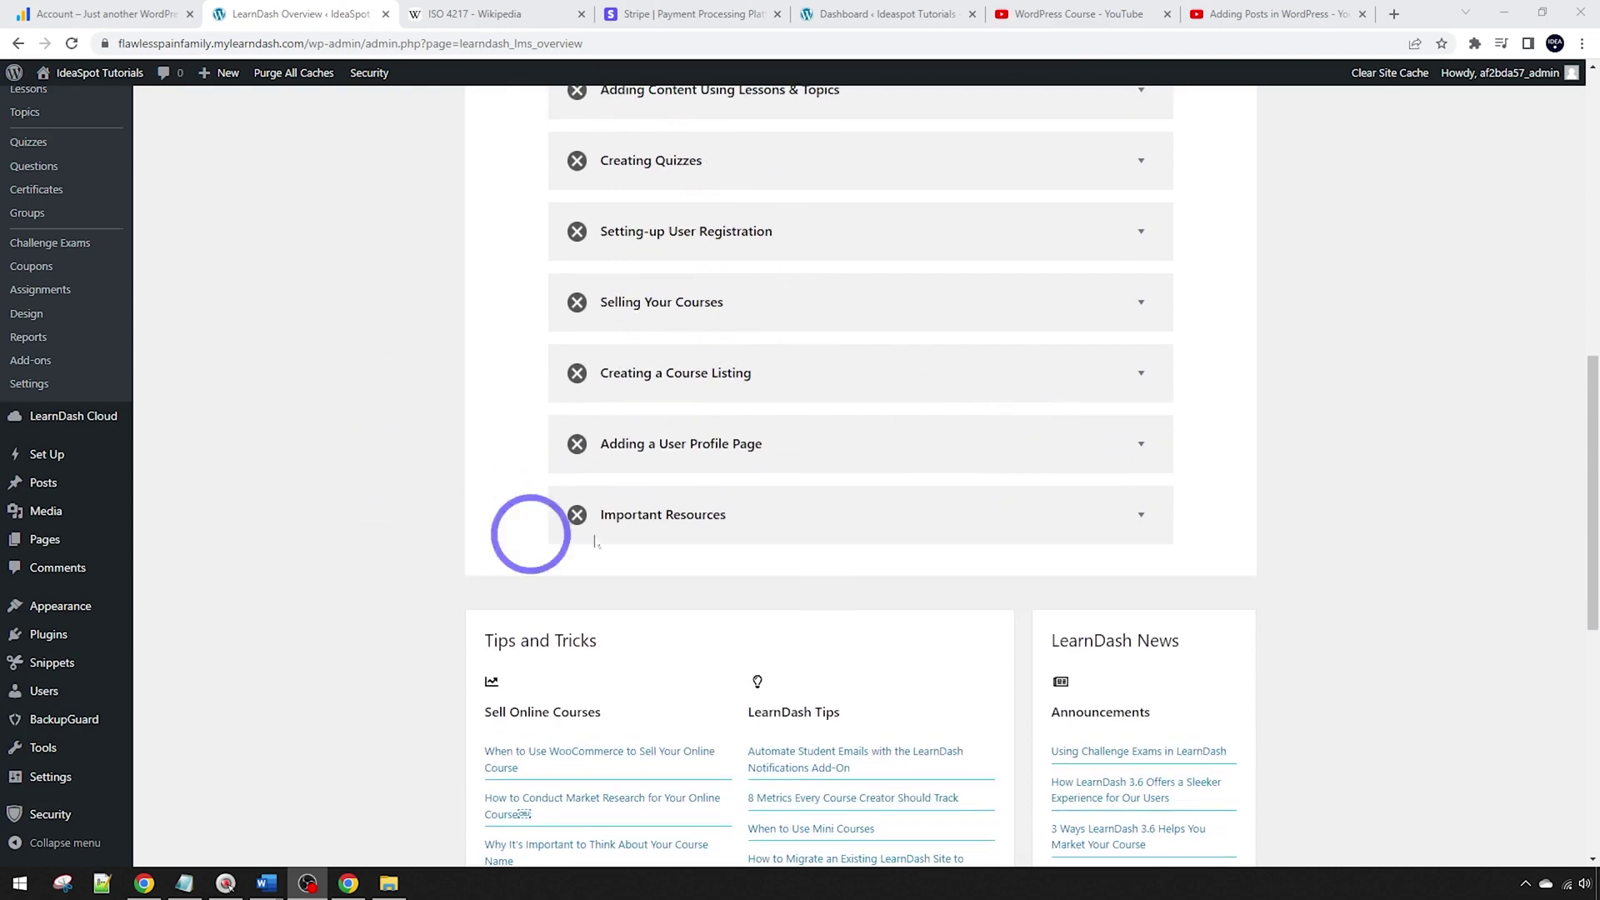
pyautogui.scroll(-1, 753, 490)
pyautogui.scroll(2, 820, 500)
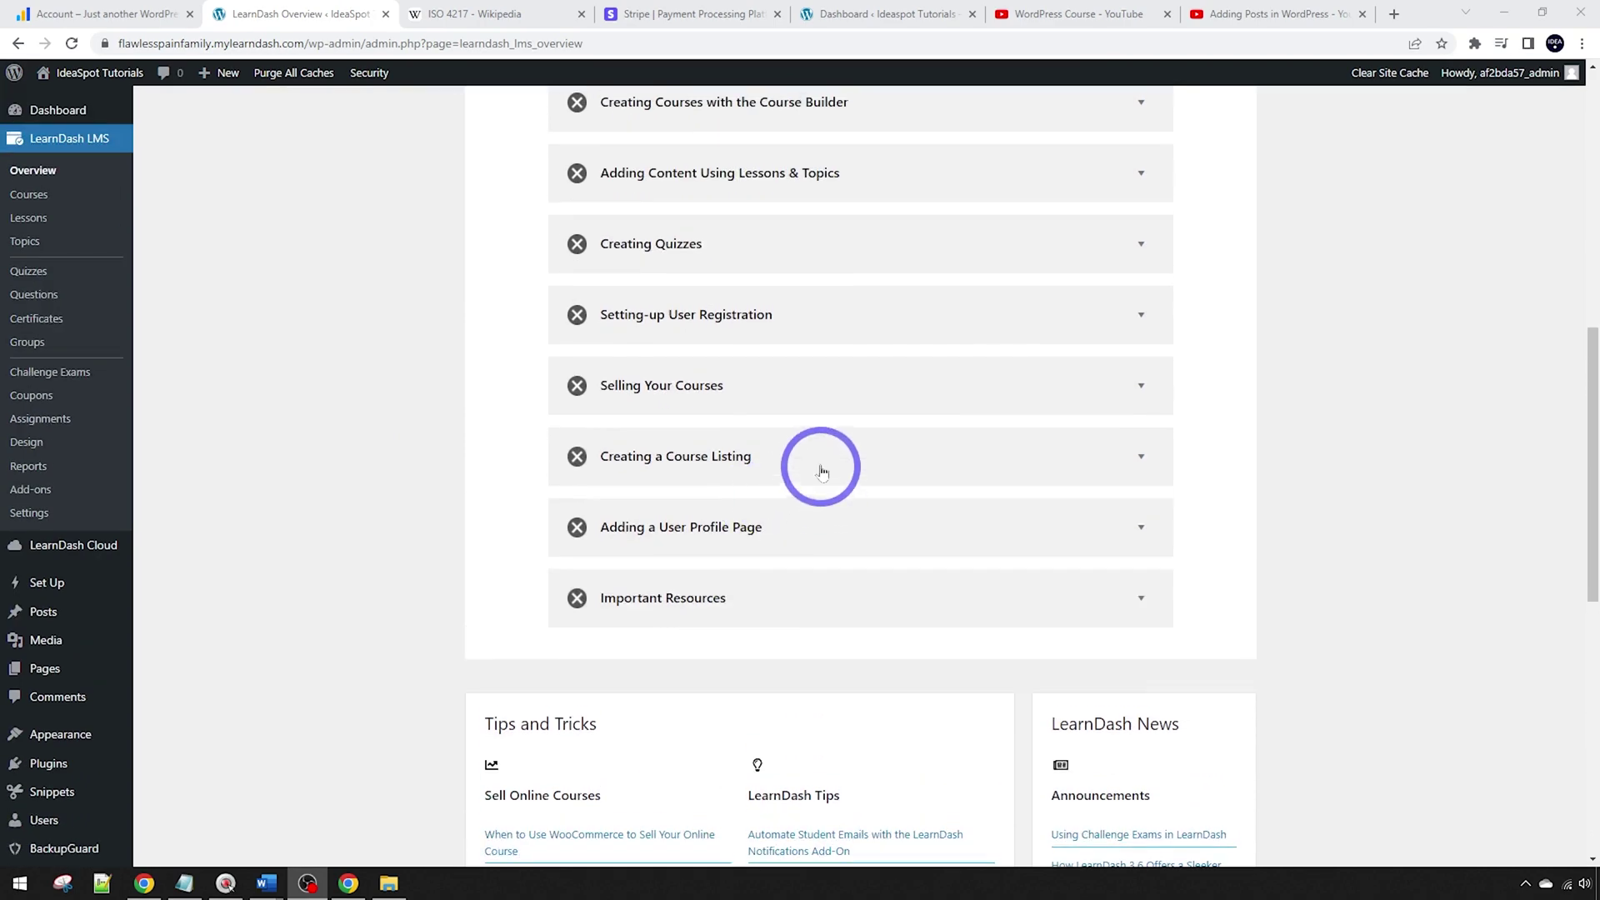
# Expand the Creating a Course Listing tutorial video, then go to the Courses list
pyautogui.click(817, 462)
pyautogui.scroll(-2, 756, 580)
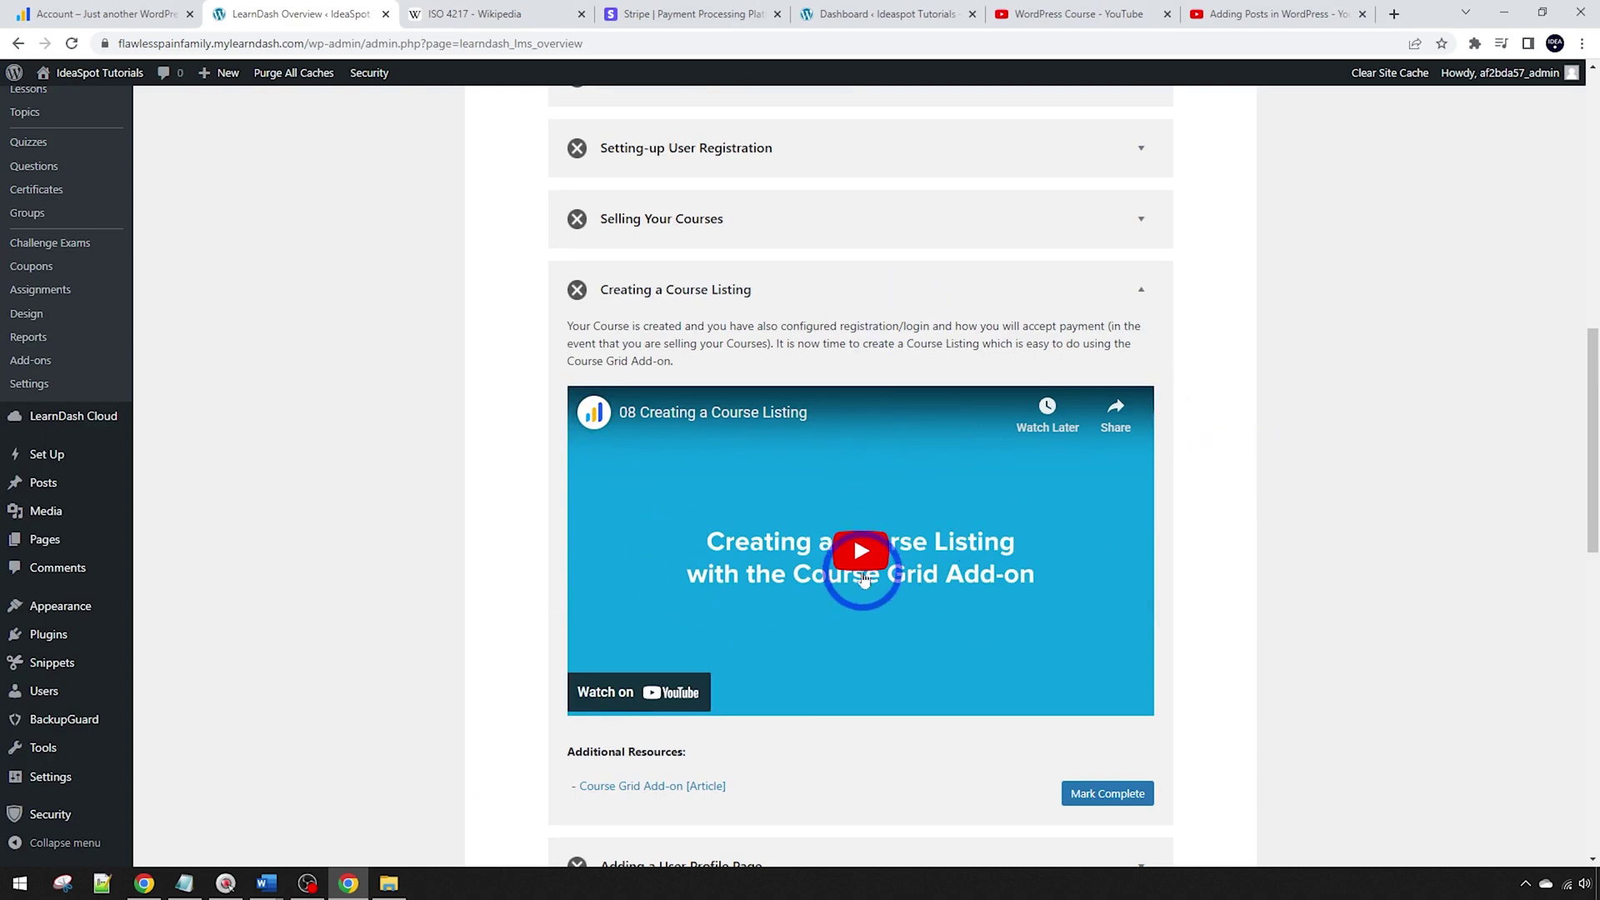
pyautogui.scroll(12, 865, 580)
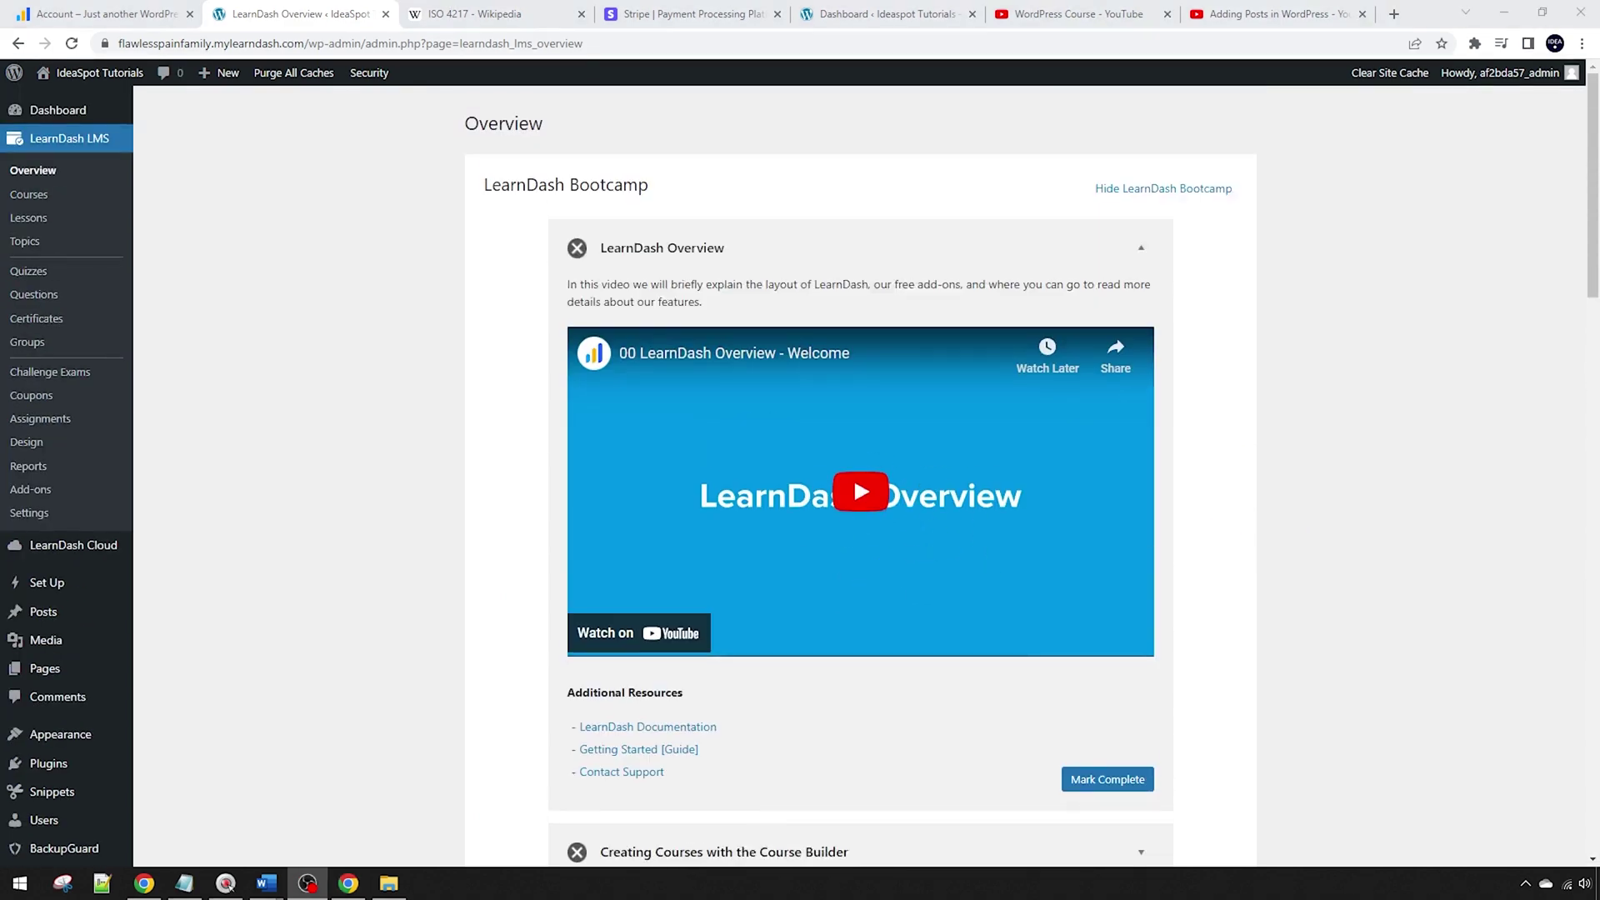
pyautogui.click(40, 199)
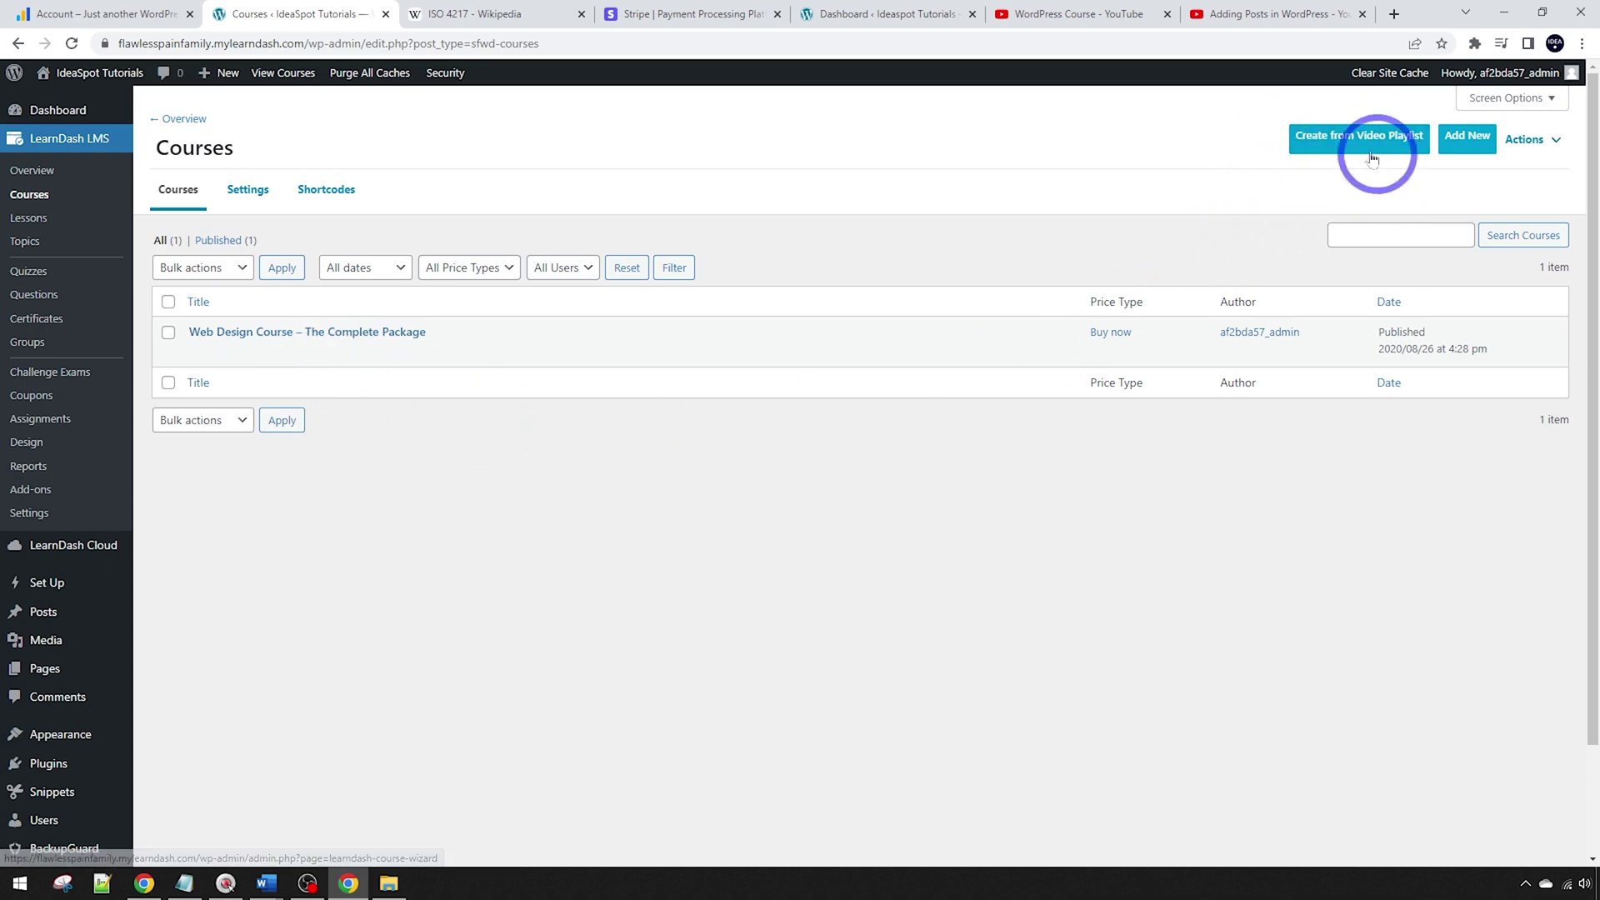
# Start a new course with Create from Video Playlist on the Courses page
pyautogui.click(1343, 149)
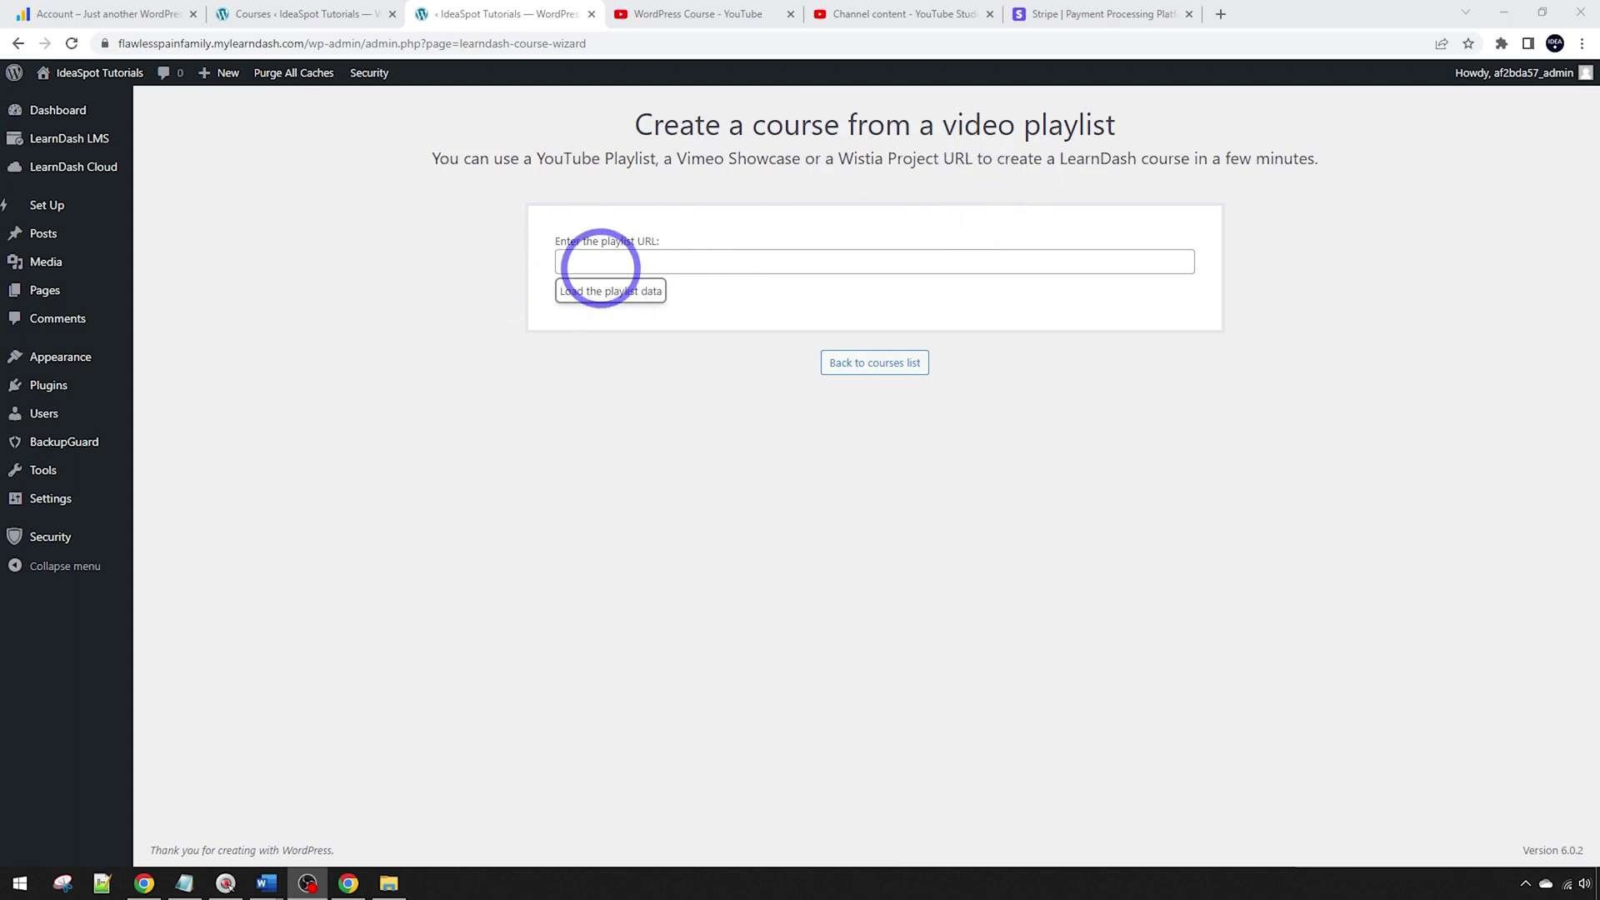
# Switch to the 'WordPress Course - YouTube' playlist tab
pyautogui.click(709, 15)
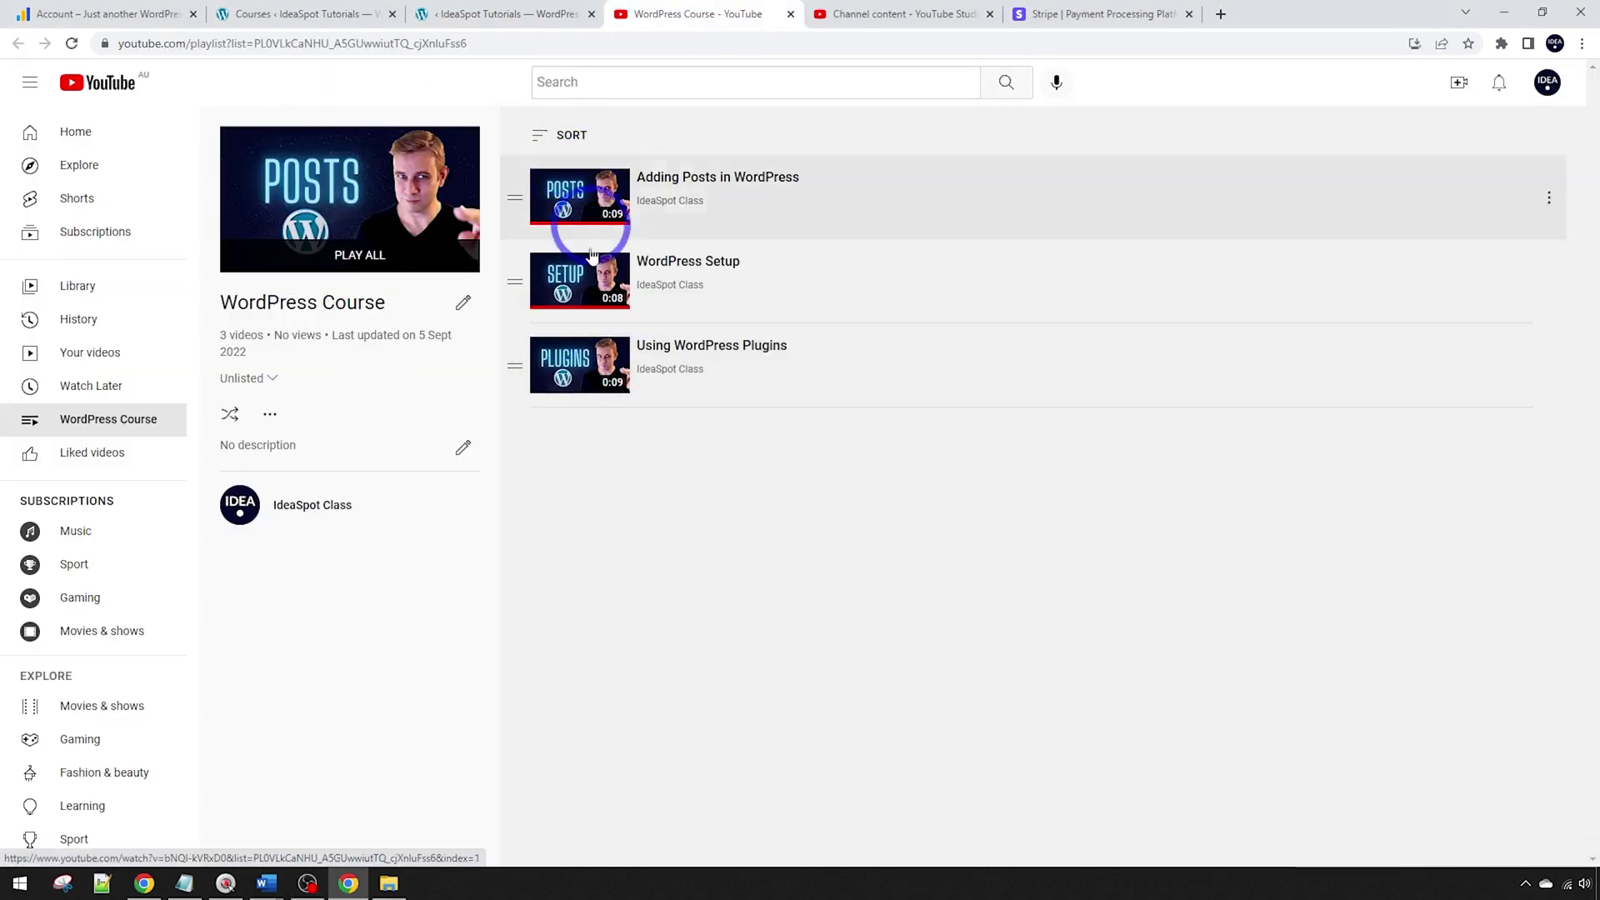
# Paste the YouTube 'WordPress Course' playlist URL into LearnDash's playlist URL field
pyautogui.click(279, 45)
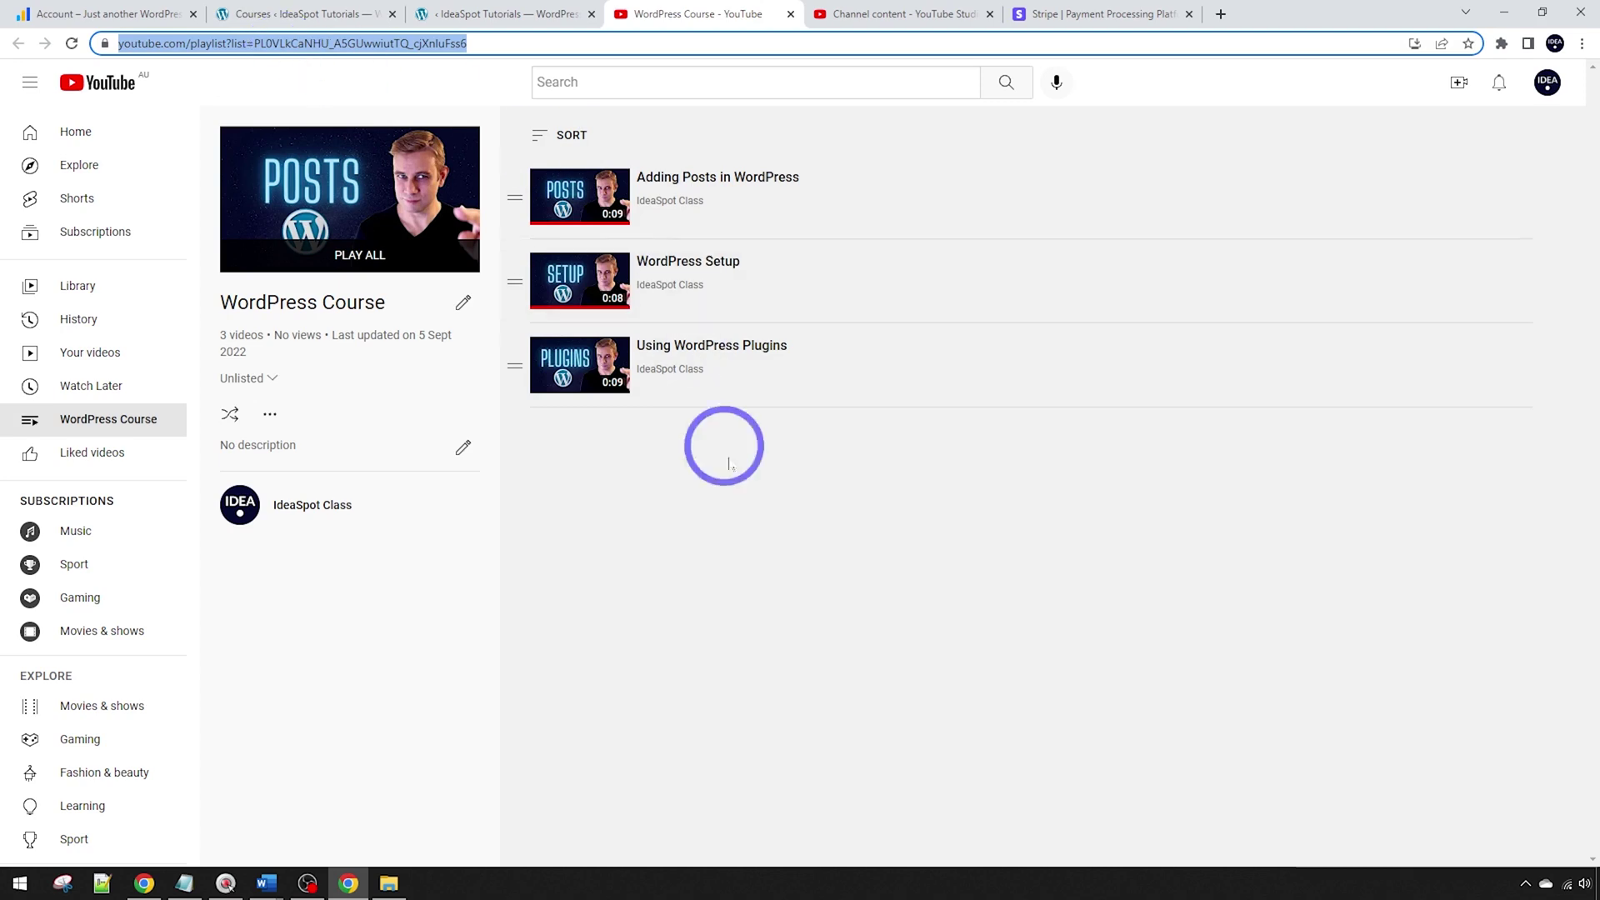
pyautogui.click(735, 496)
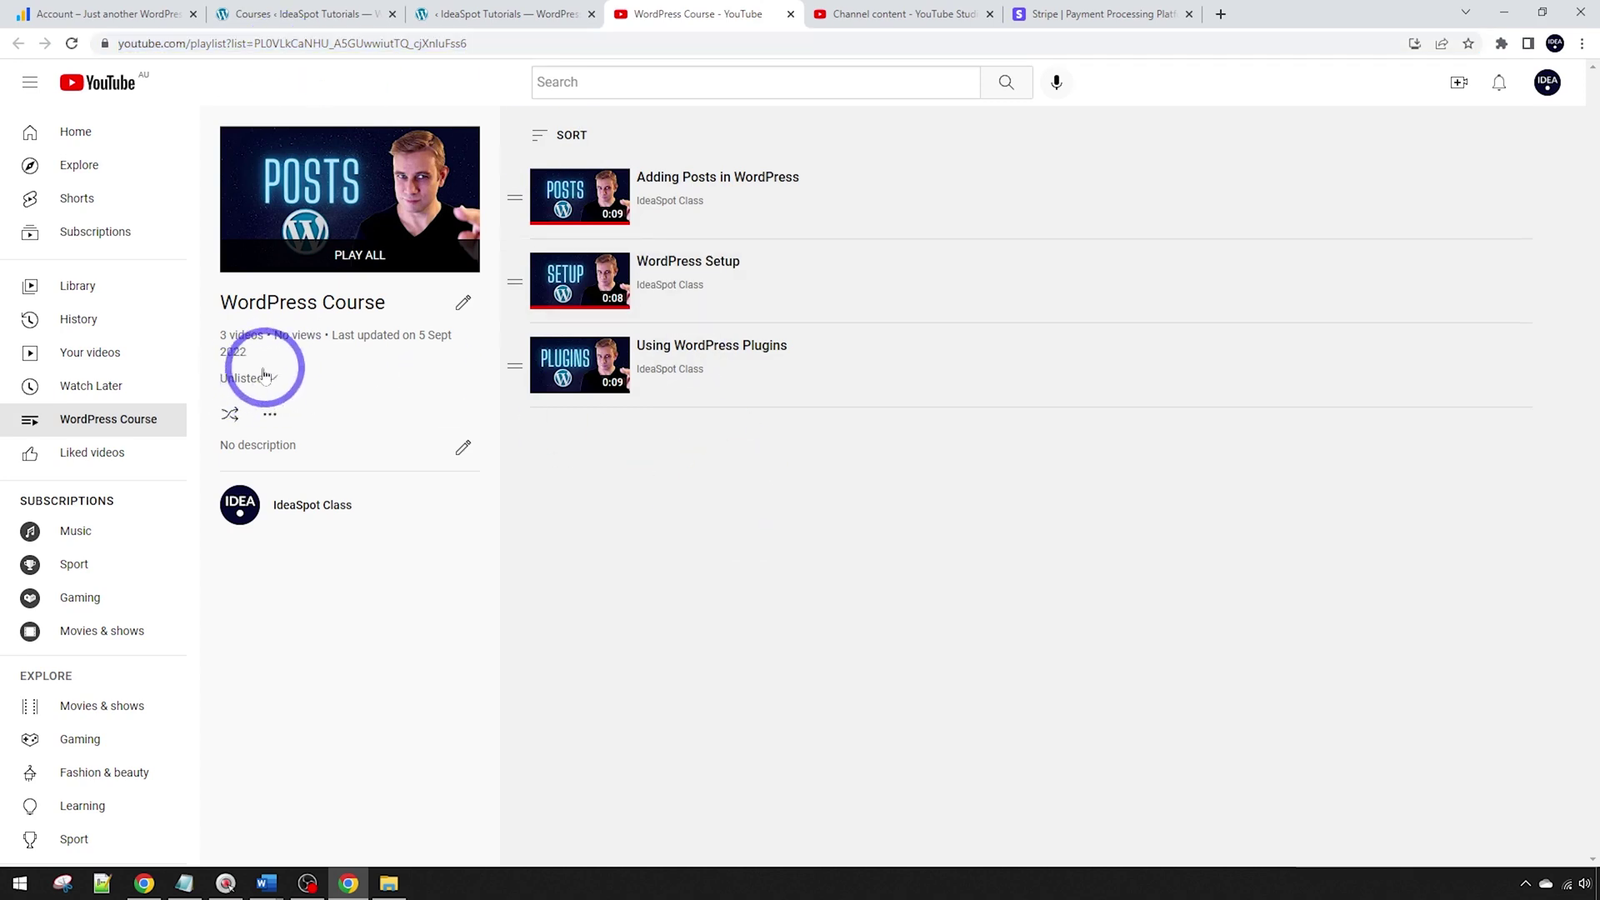
pyautogui.click(904, 10)
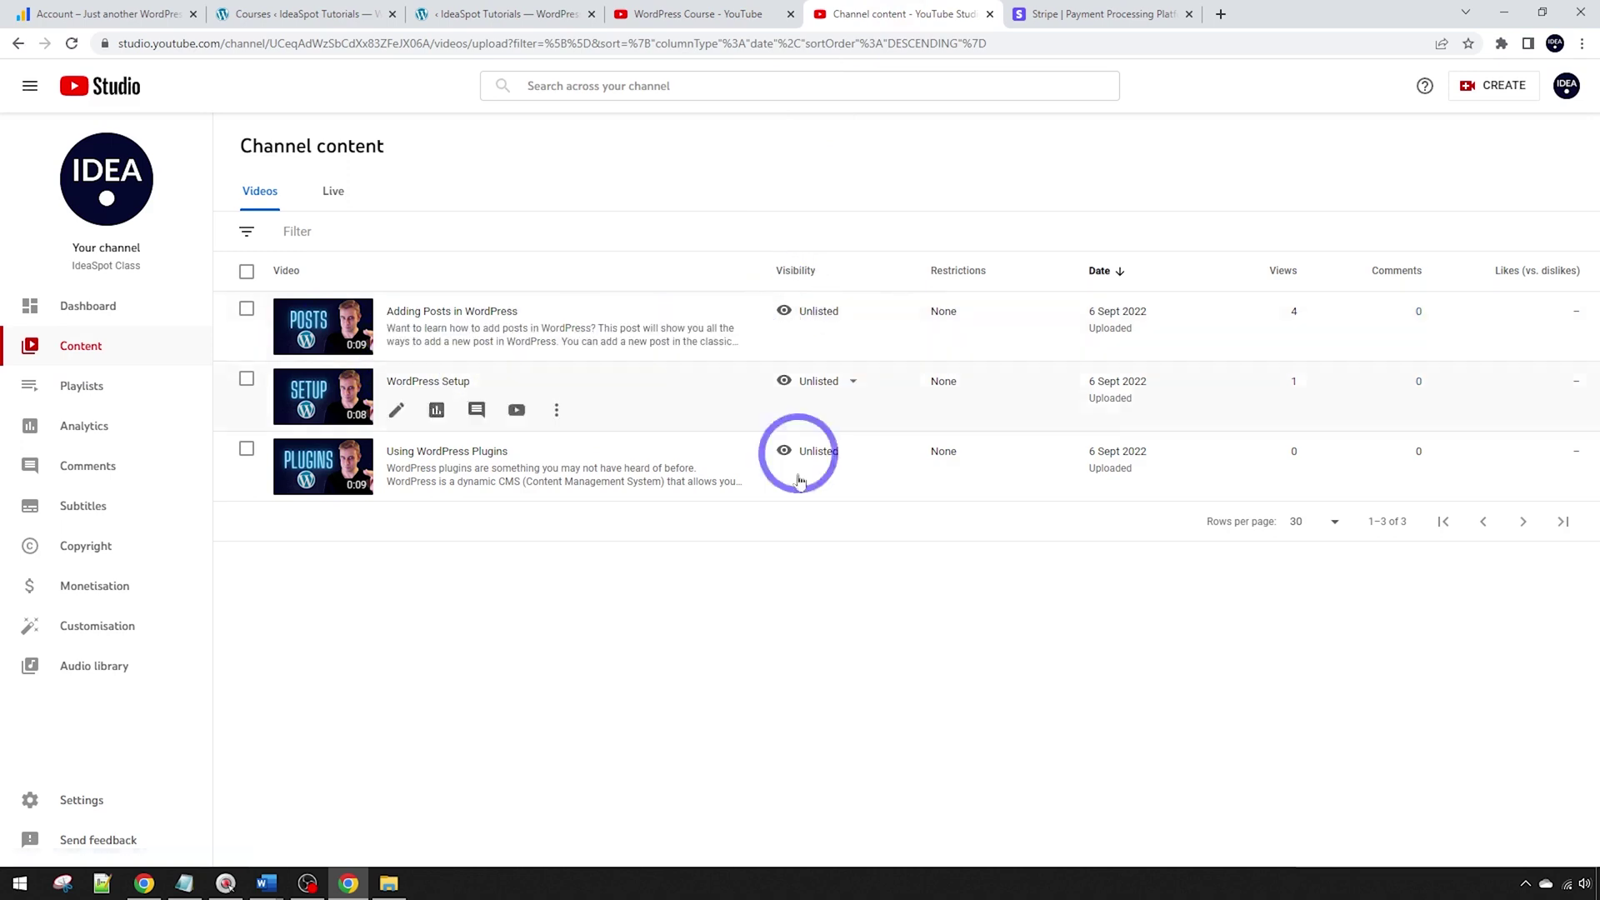
pyautogui.click(550, 10)
pyautogui.click(575, 261)
pyautogui.write('https://www.youtube.com/playlist?list=PL0VLkCaNHU_A5GUwwiutTQ_gjXnluFss6')
pyautogui.click(696, 14)
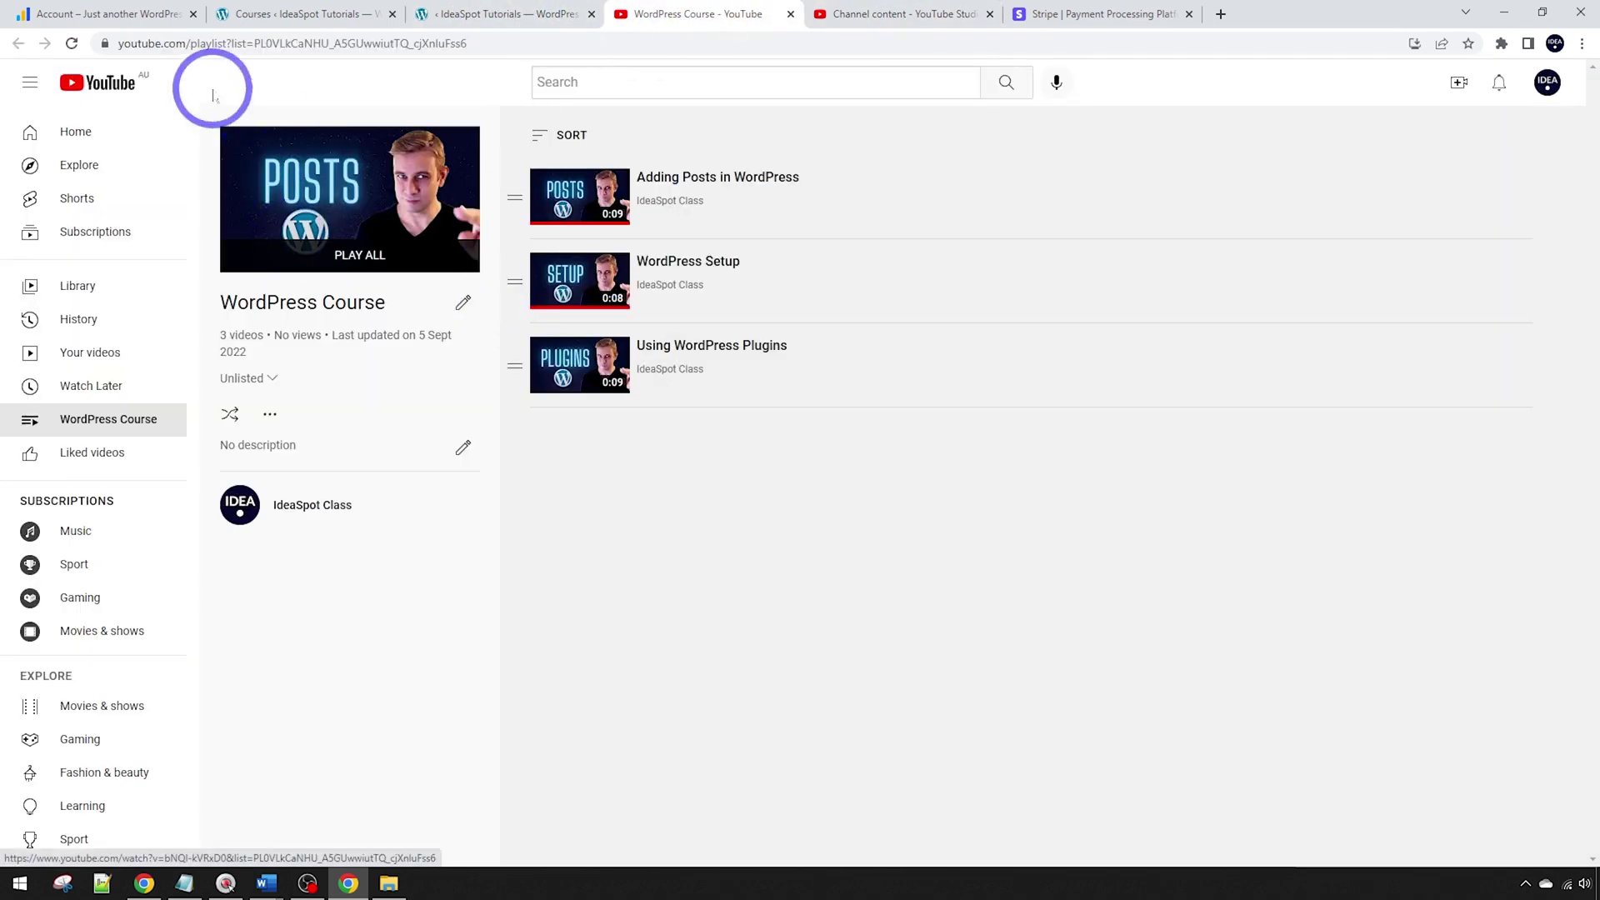
pyautogui.click(510, 14)
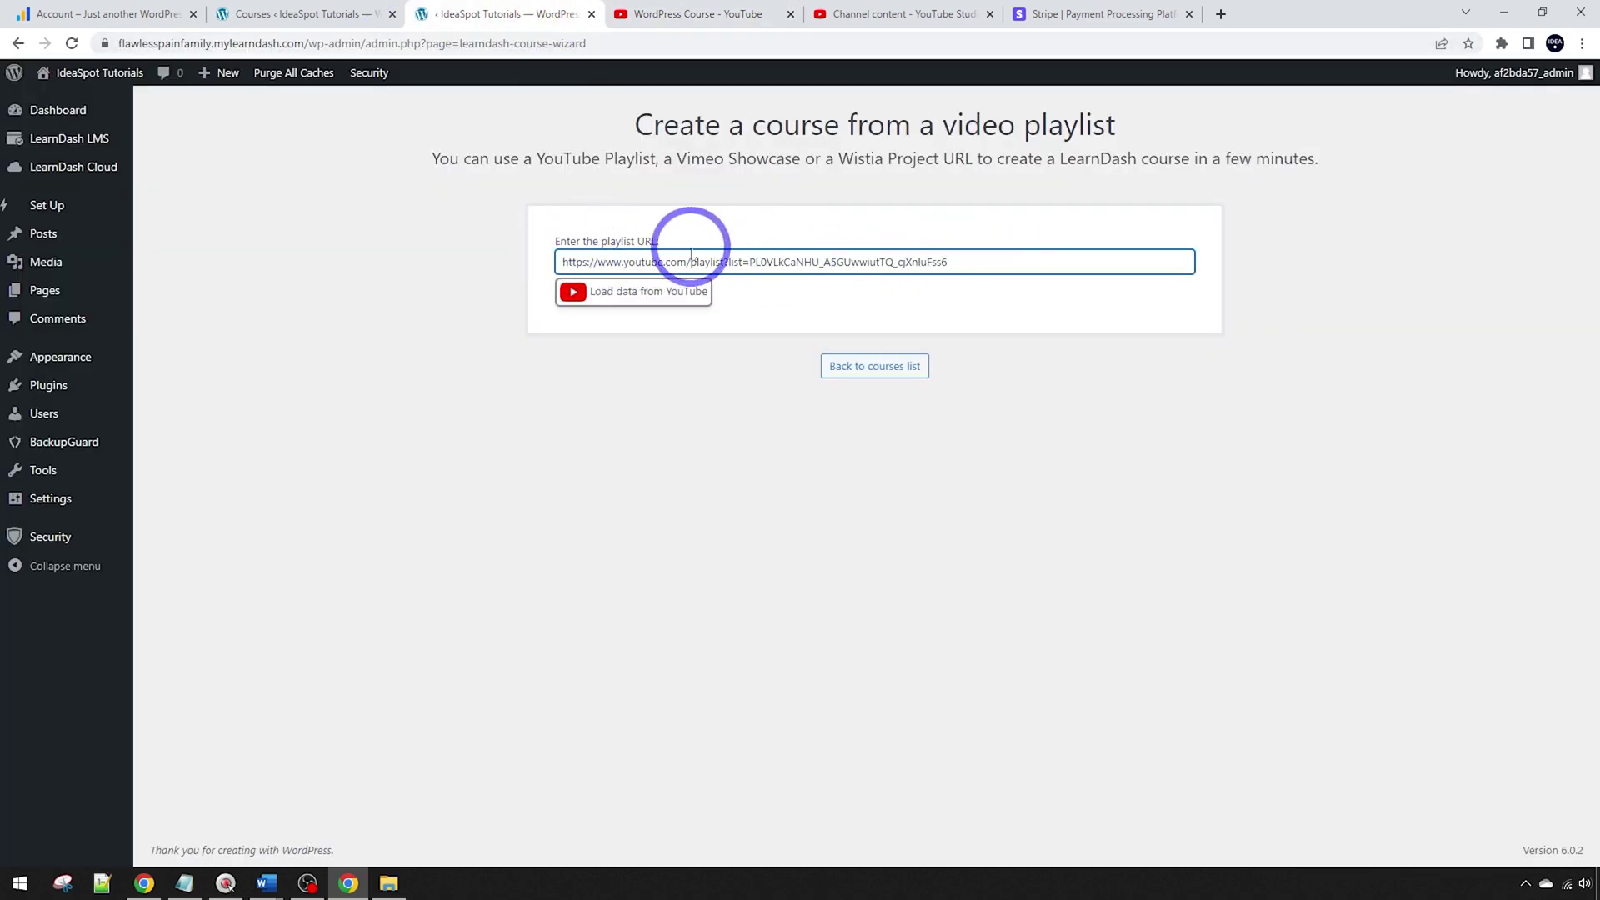
# Load the playlist data from YouTube, giving 'WordPress Course' 3 lessons, then view the playlist again
pyautogui.click(594, 293)
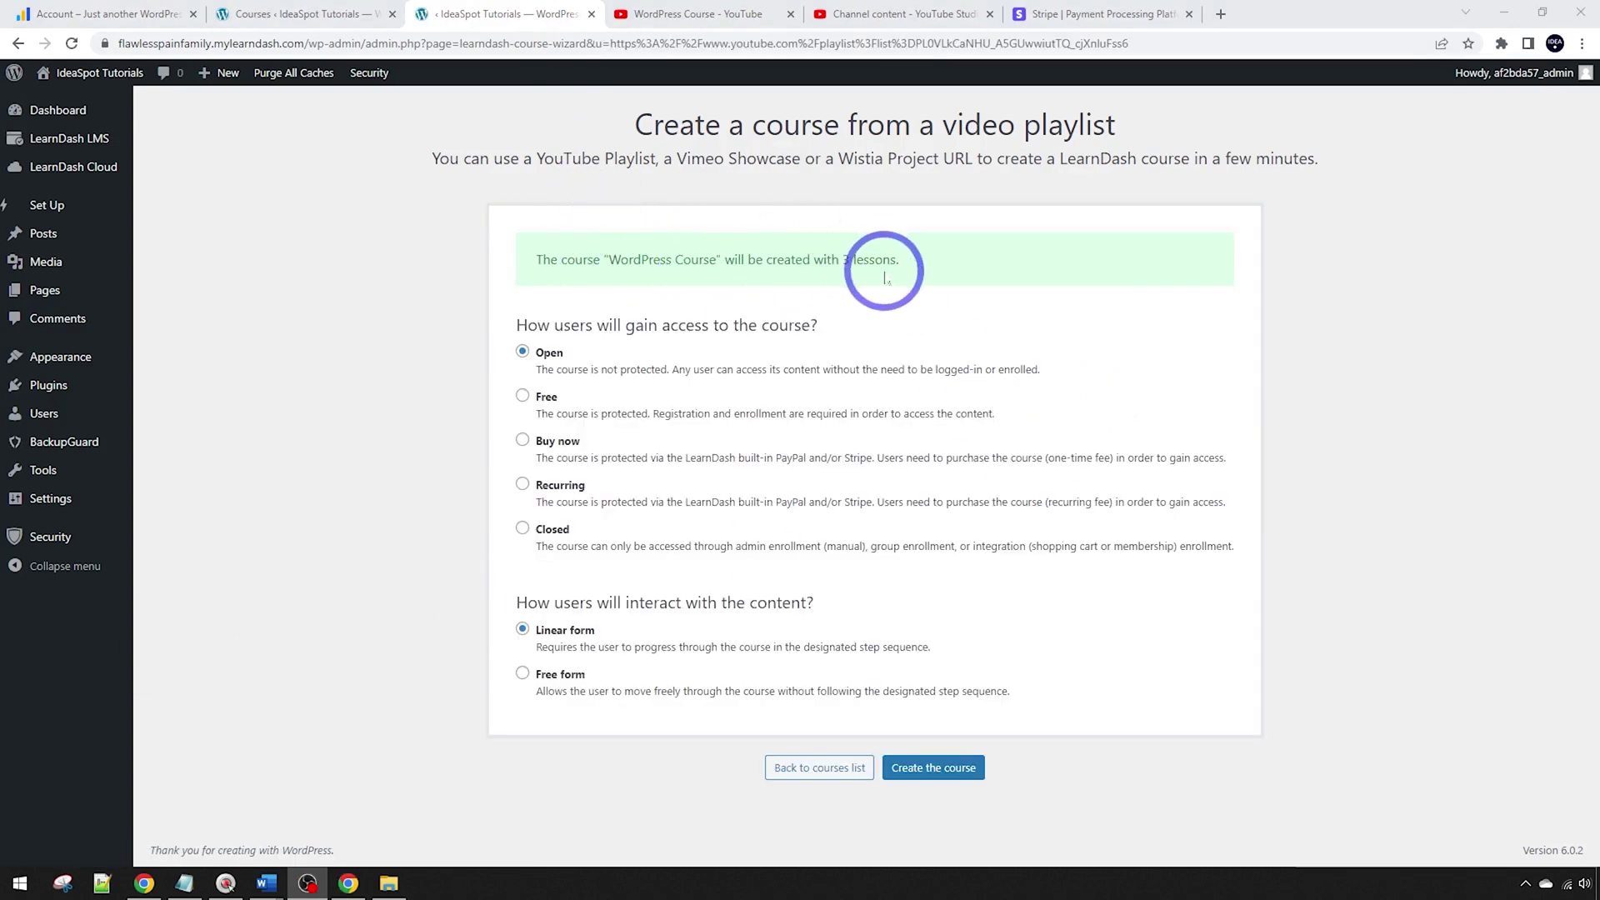
pyautogui.click(736, 13)
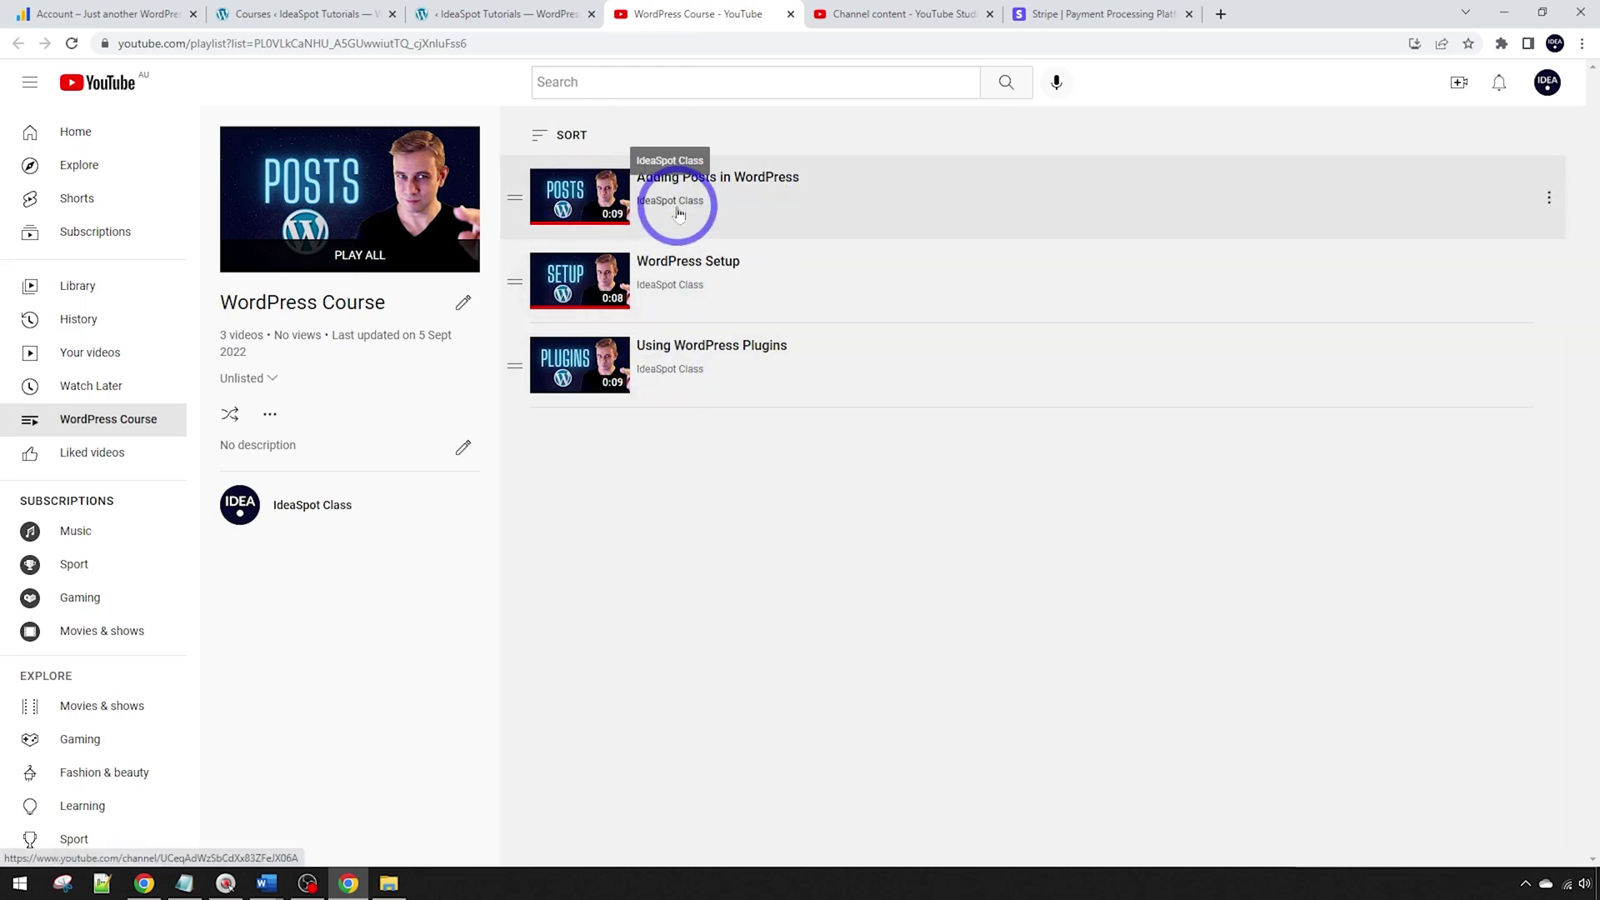
# Review the 'Adding Posts in WordPress' video details in YouTube Studio, then return to LearnDash
pyautogui.click(850, 14)
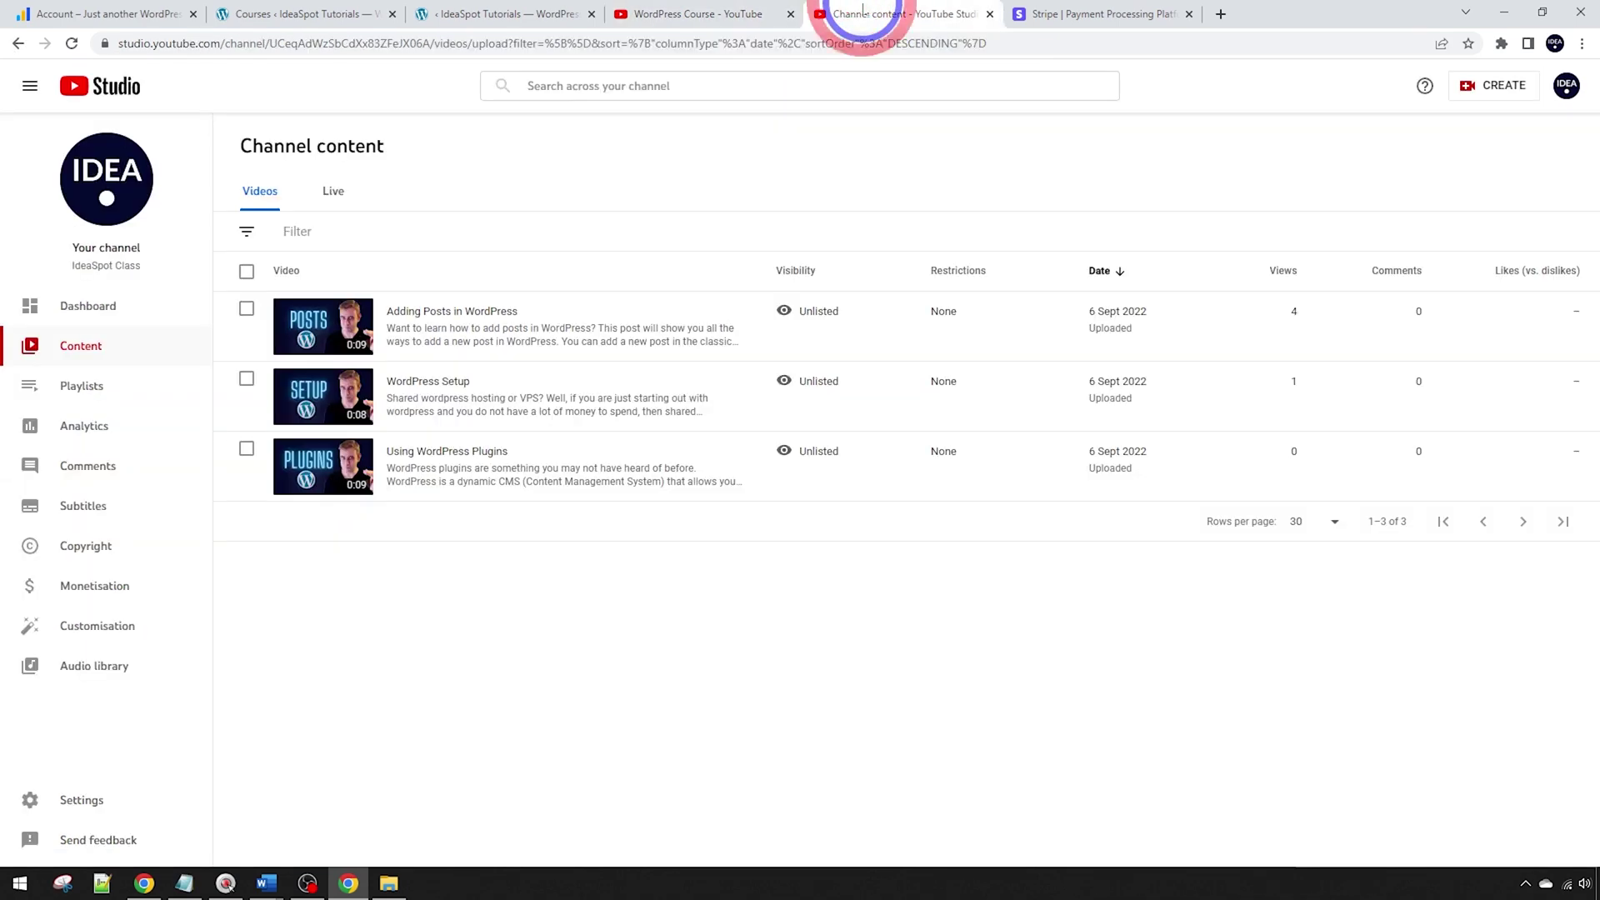
pyautogui.click(398, 339)
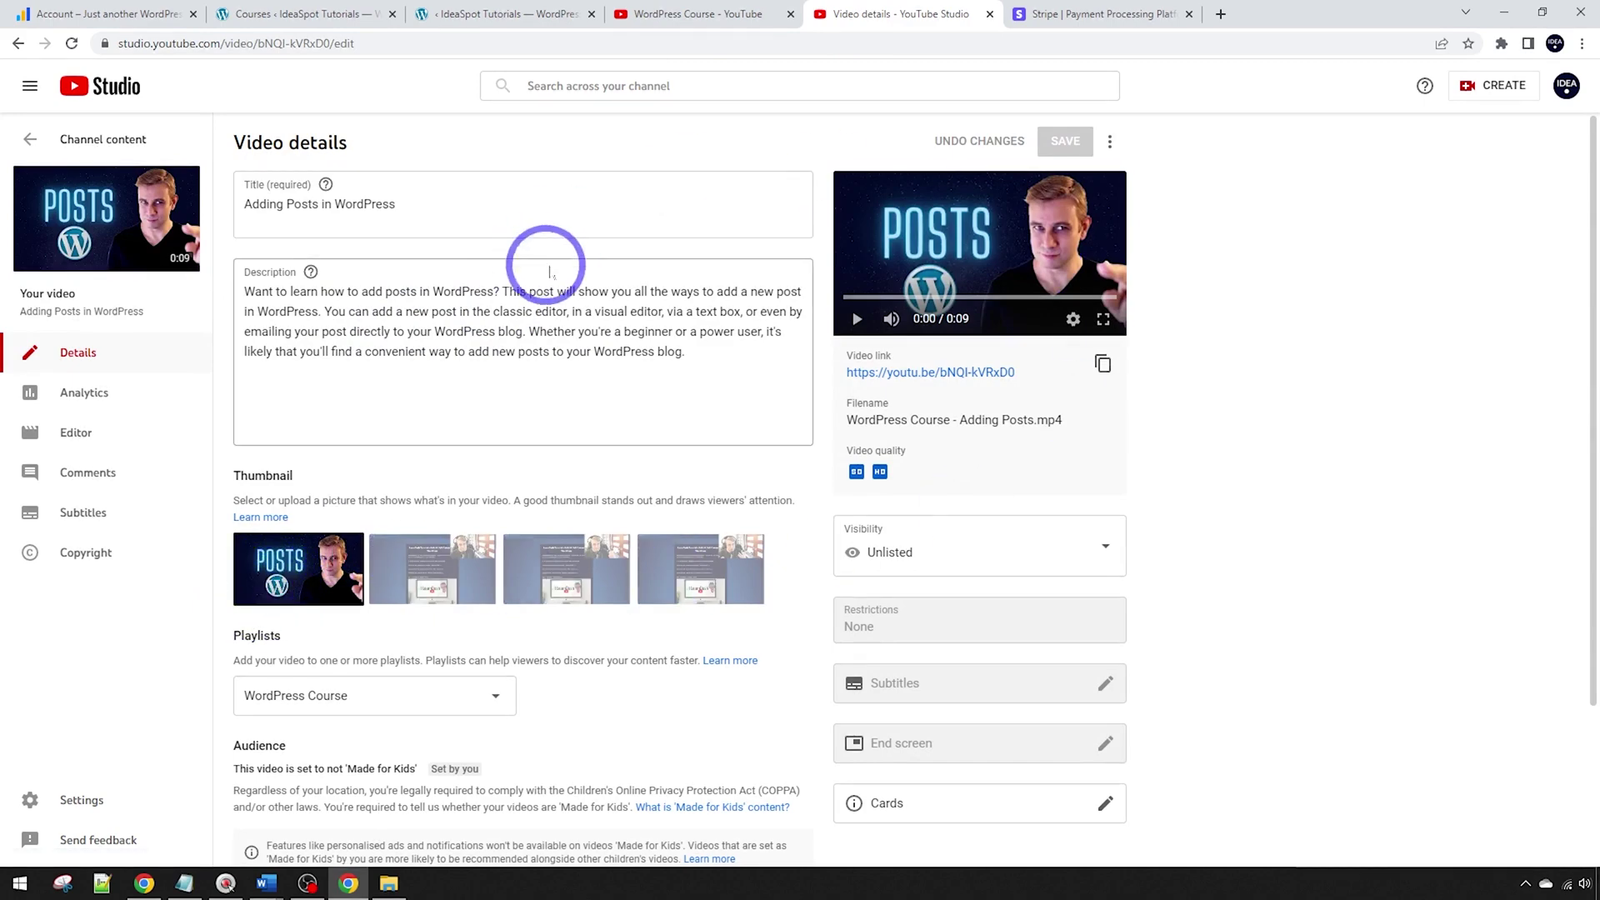
pyautogui.click(479, 12)
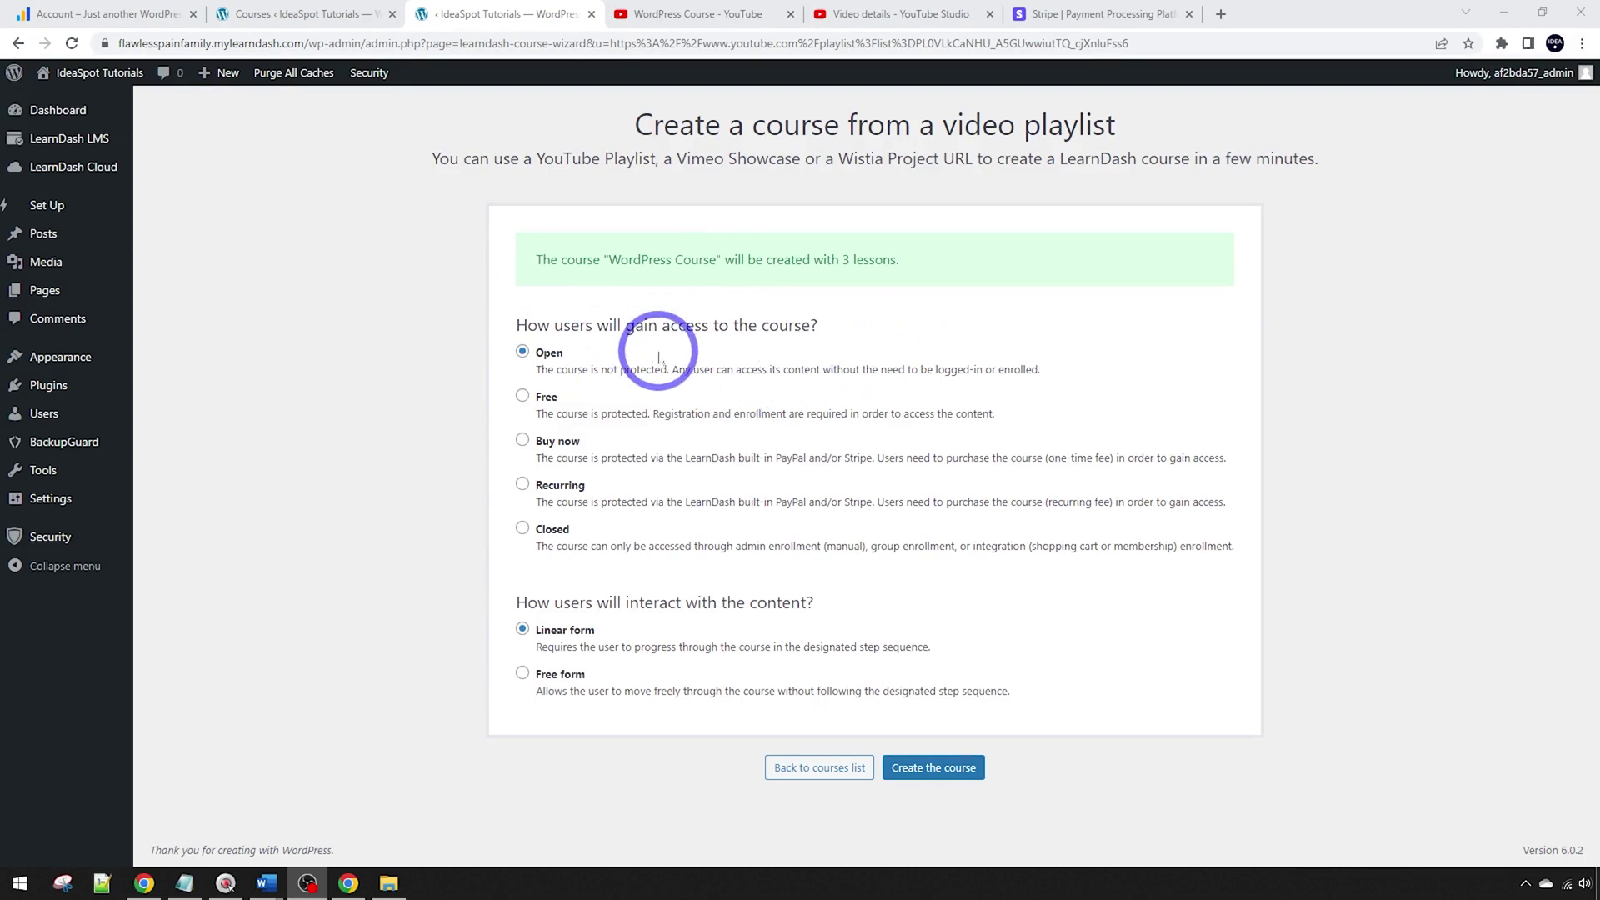
# Set the playlist course to Buy now access at price 10 with Free form navigation
pyautogui.click(522, 399)
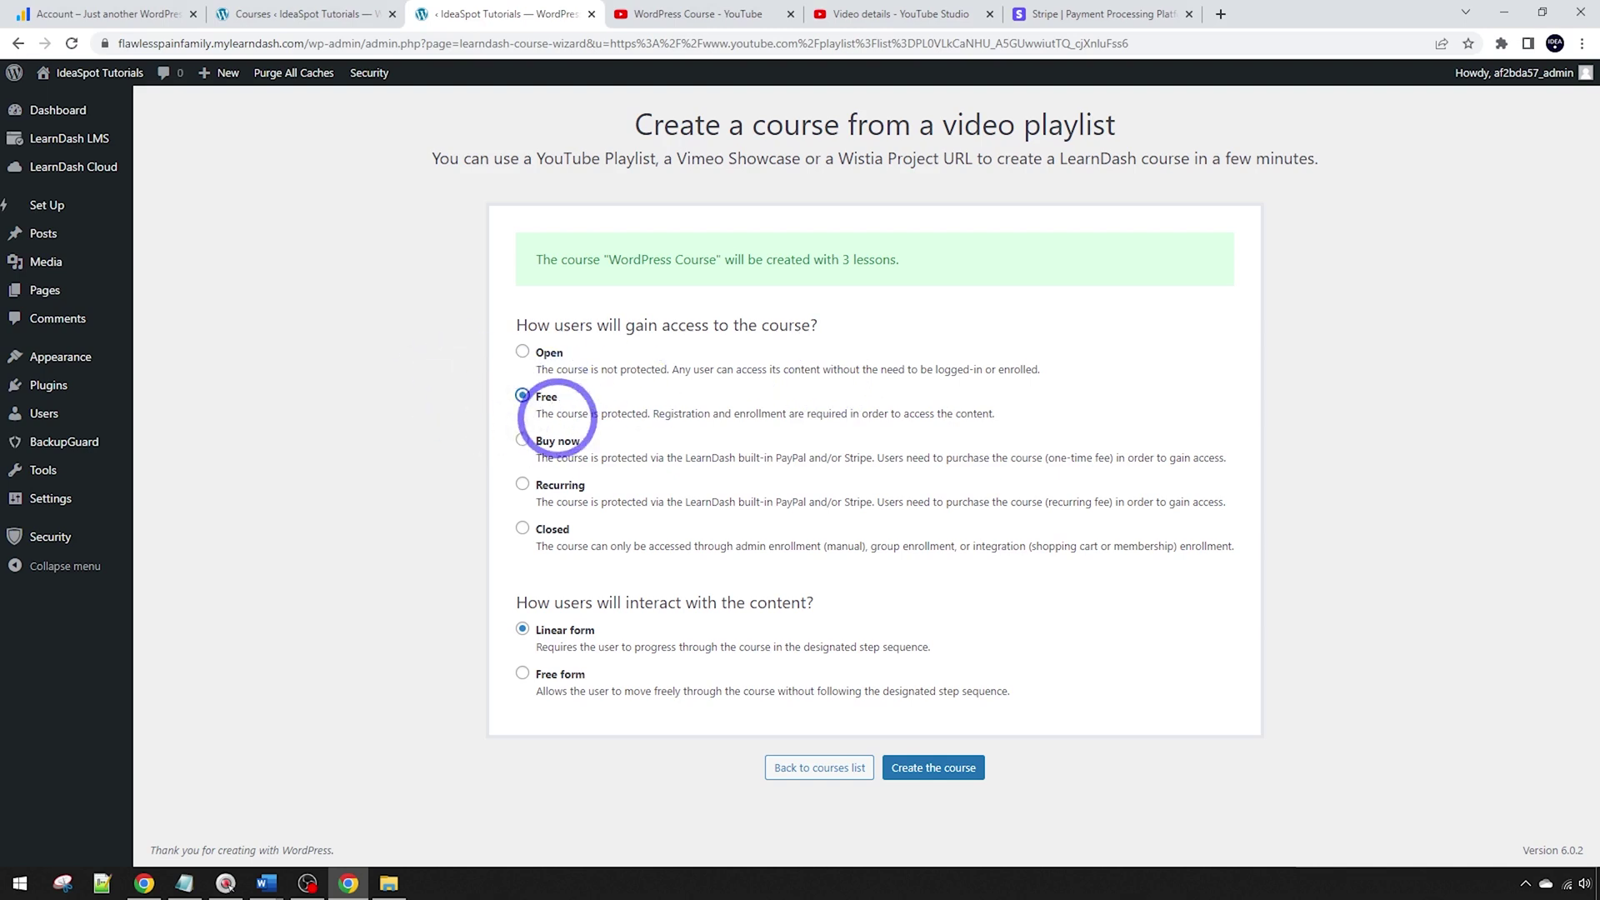
pyautogui.click(522, 440)
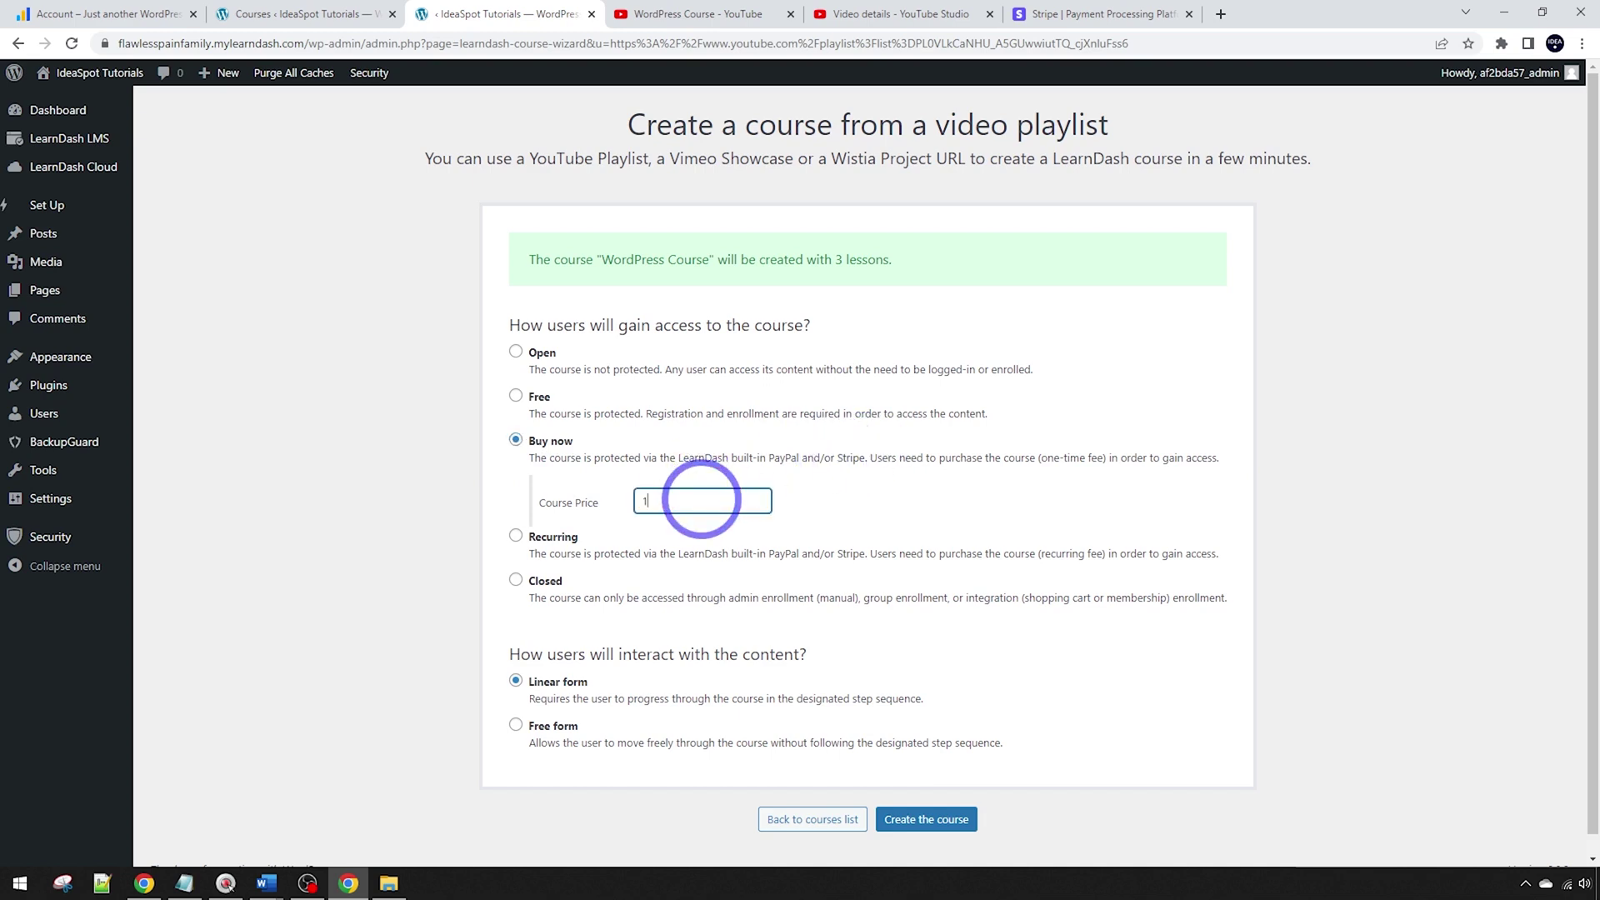
pyautogui.click(701, 500)
pyautogui.write('10')
pyautogui.click(886, 500)
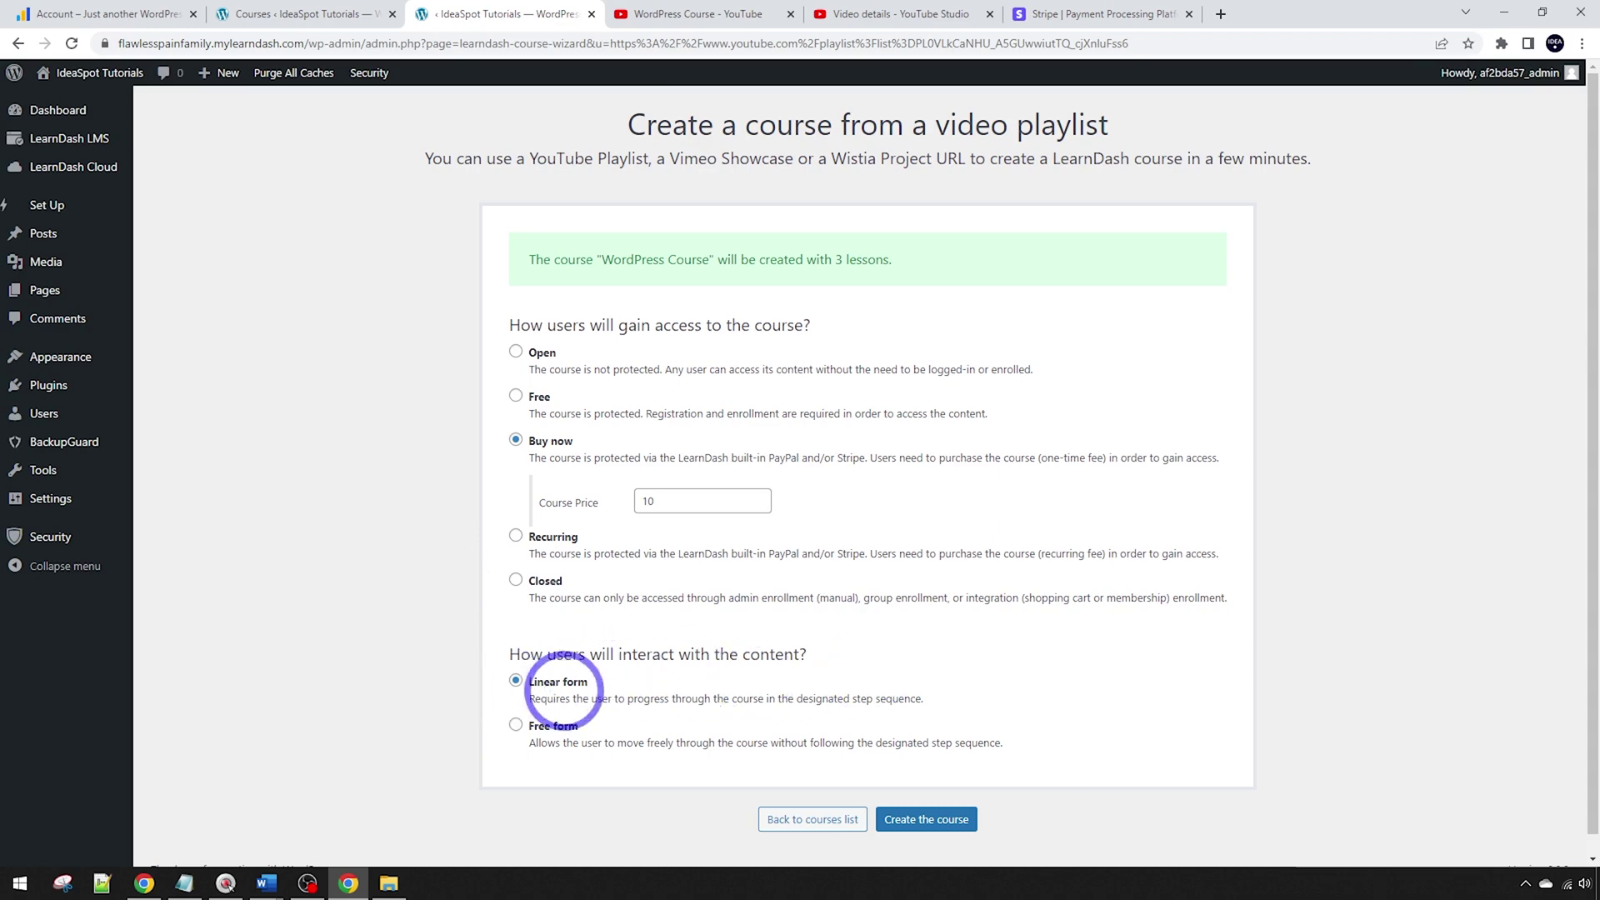
pyautogui.click(708, 15)
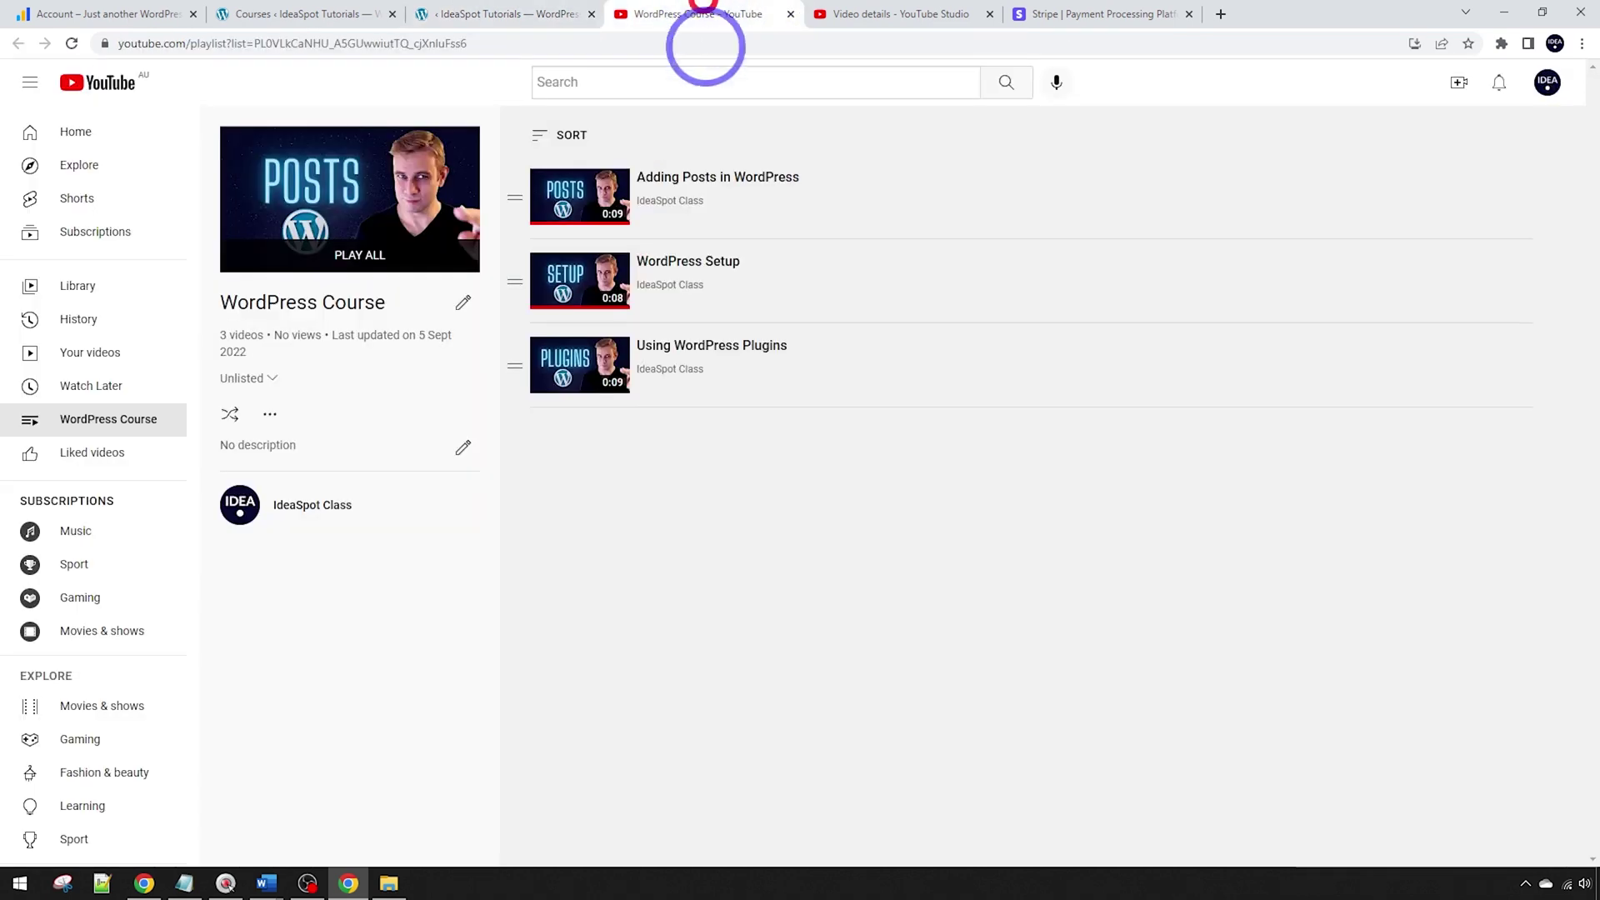
pyautogui.click(467, 14)
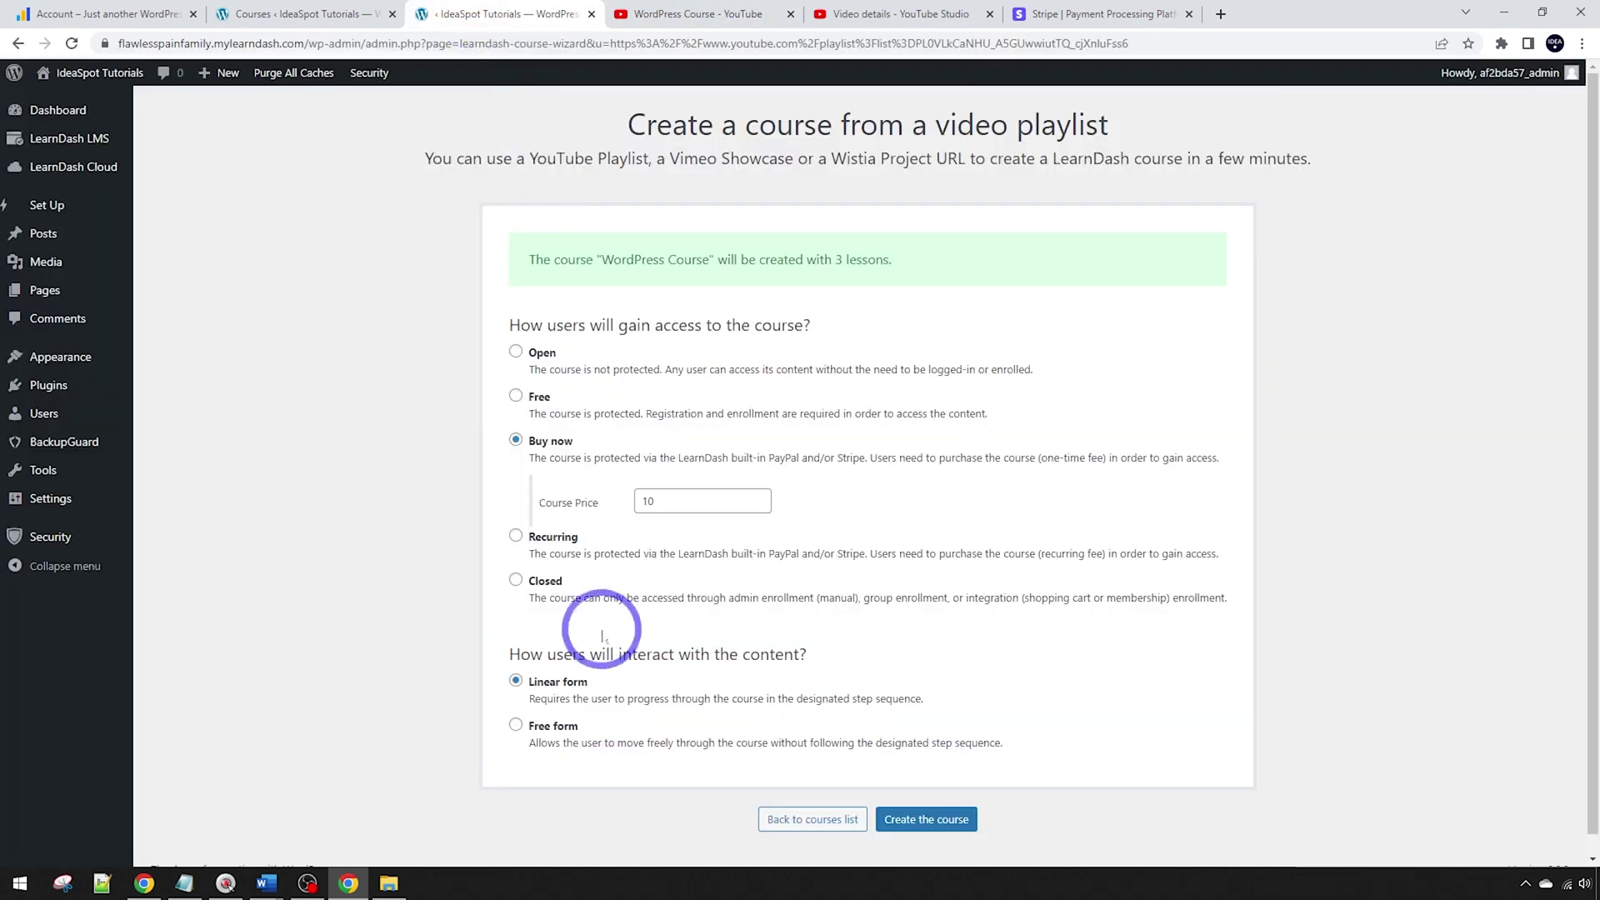
pyautogui.click(516, 727)
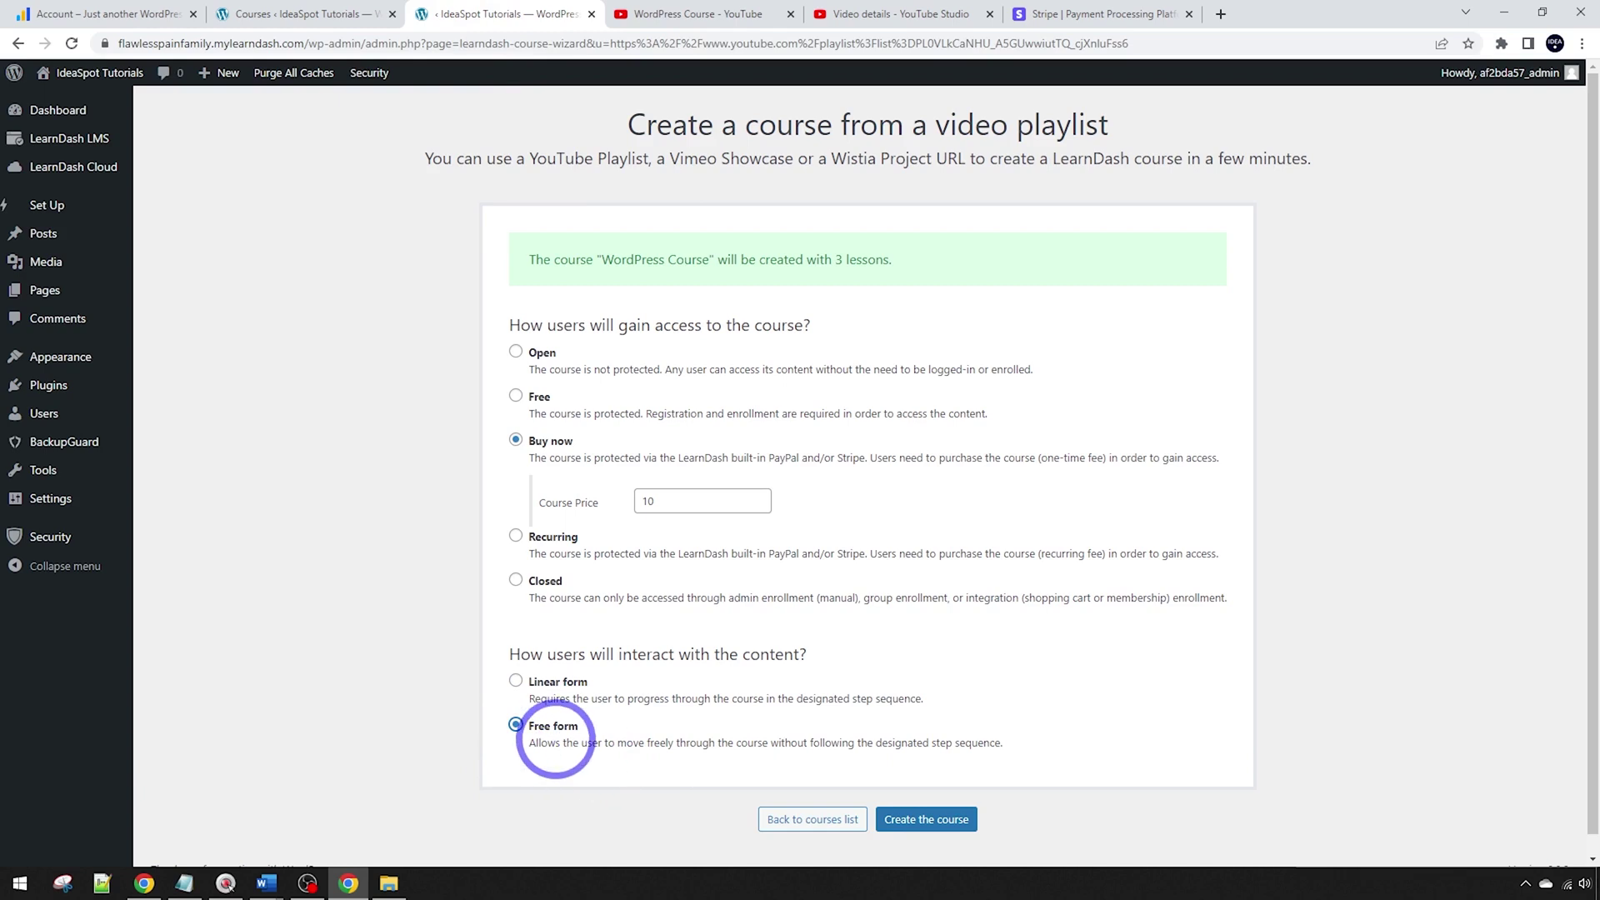
# Create the WordPress Course from the playlist and open its live page in a new tab
pyautogui.click(930, 821)
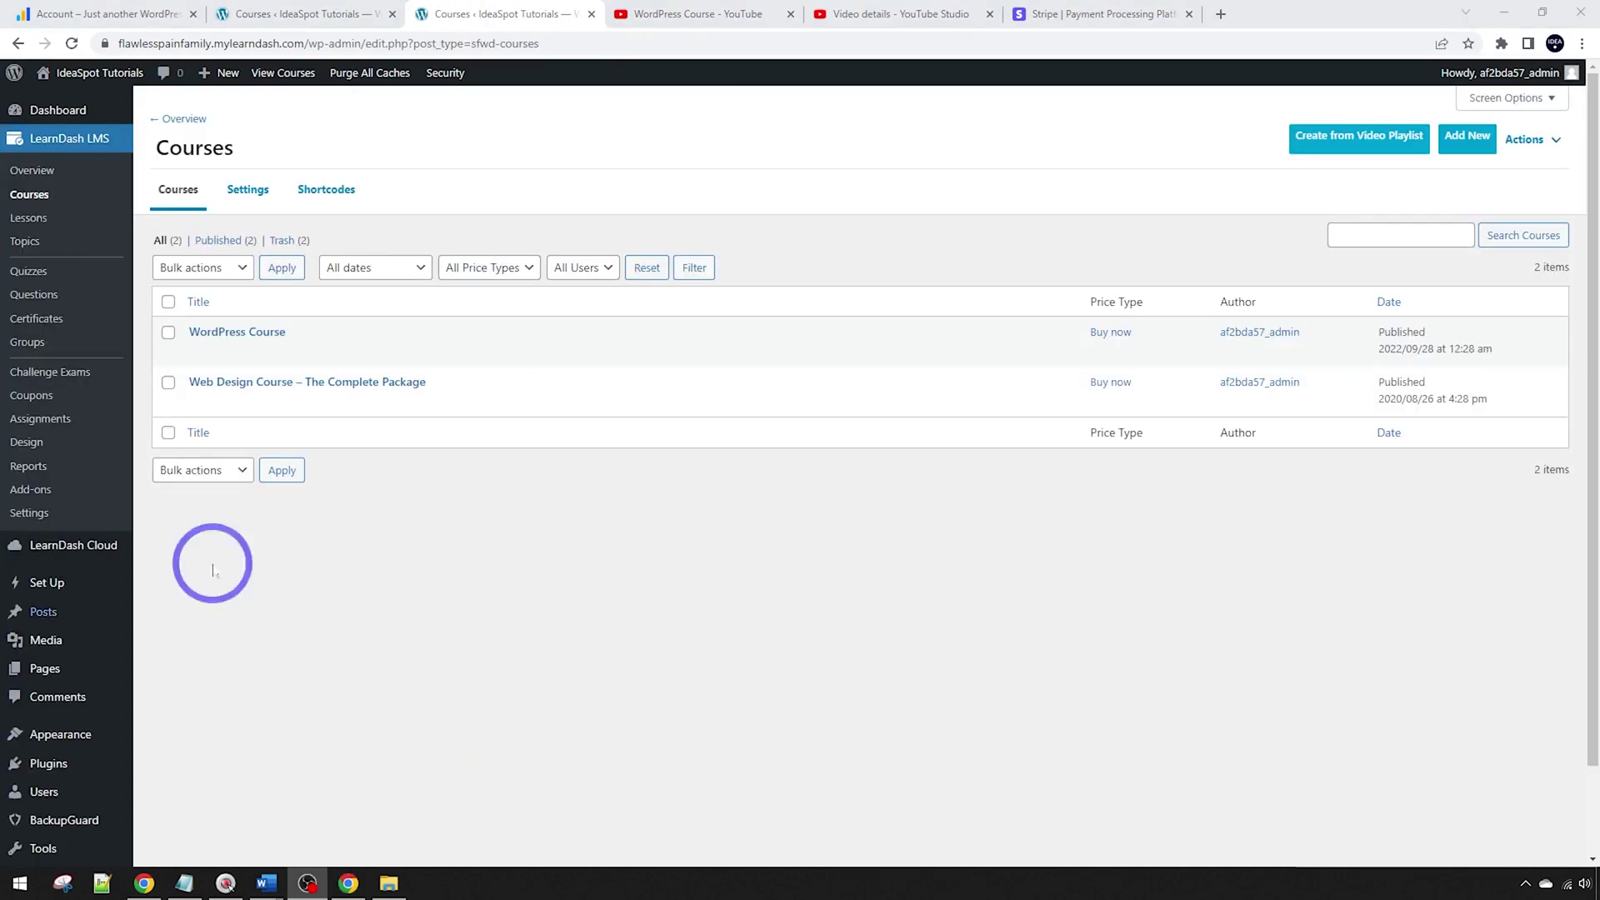
pyautogui.rightClick(319, 355)
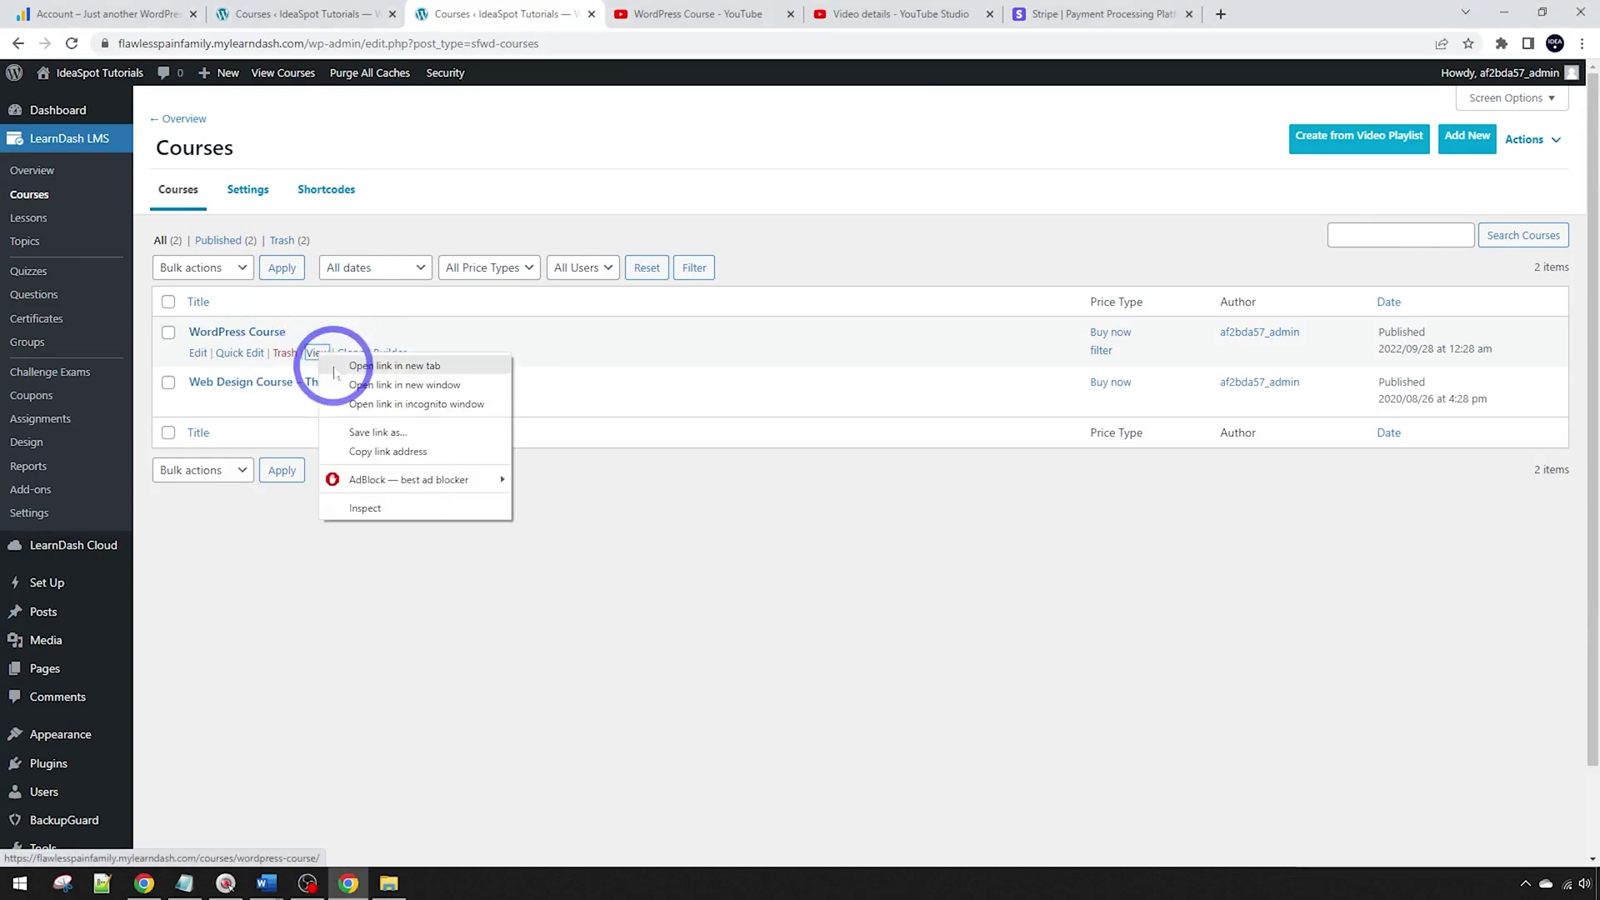
pyautogui.click(335, 367)
pyautogui.click(678, 14)
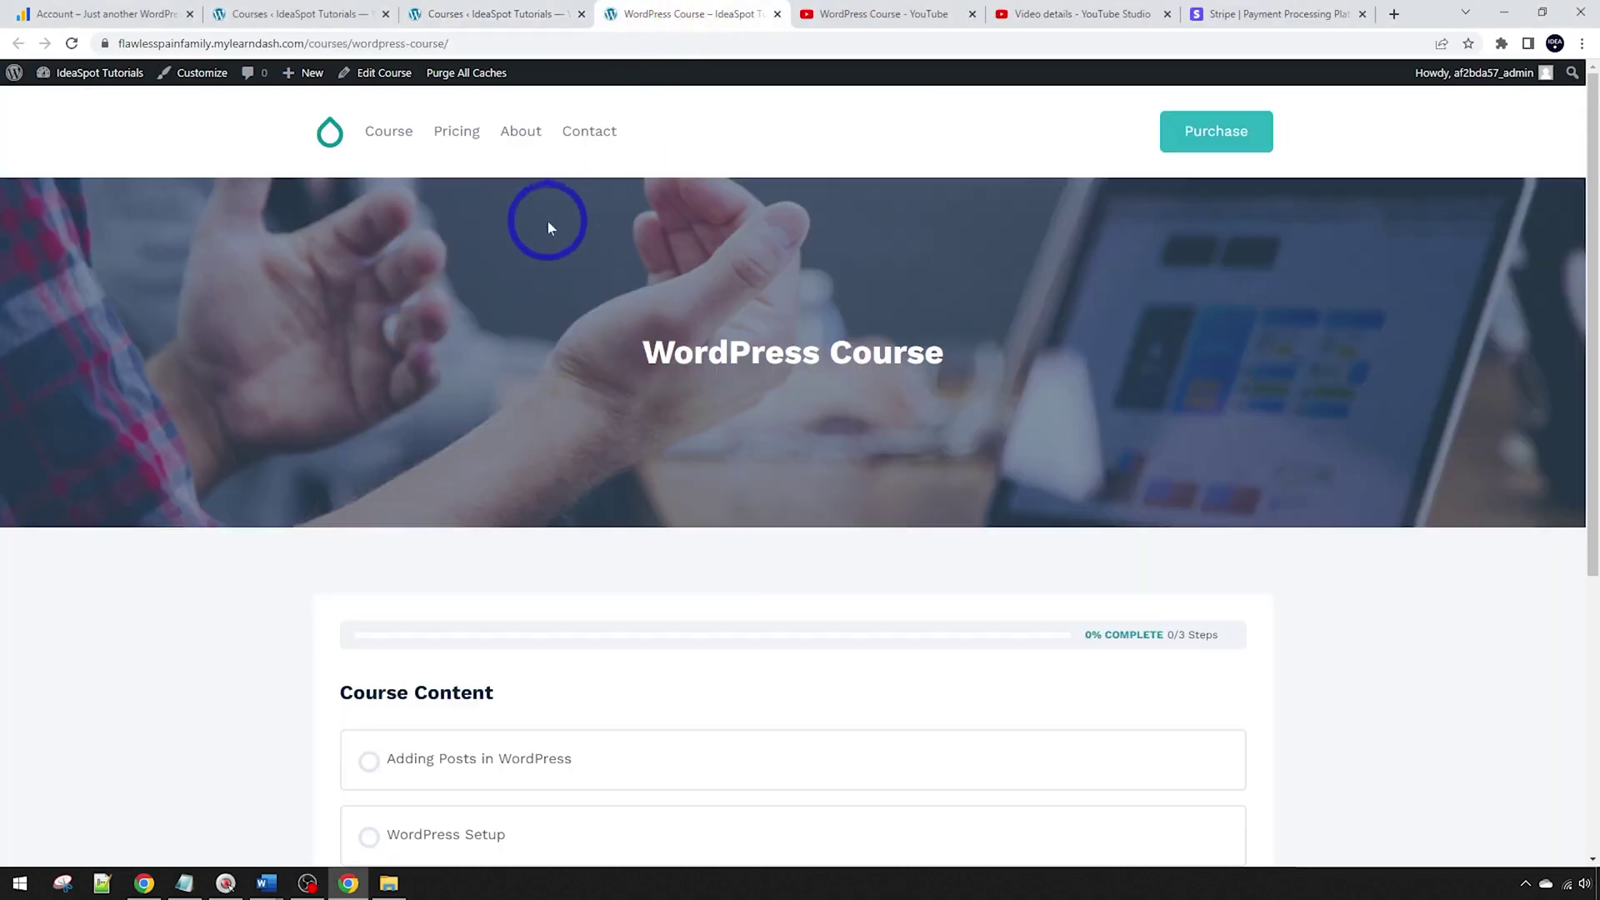
# Open the 'Adding Posts in WordPress' lesson on the live site and mark it complete
pyautogui.scroll(-4, 755, 336)
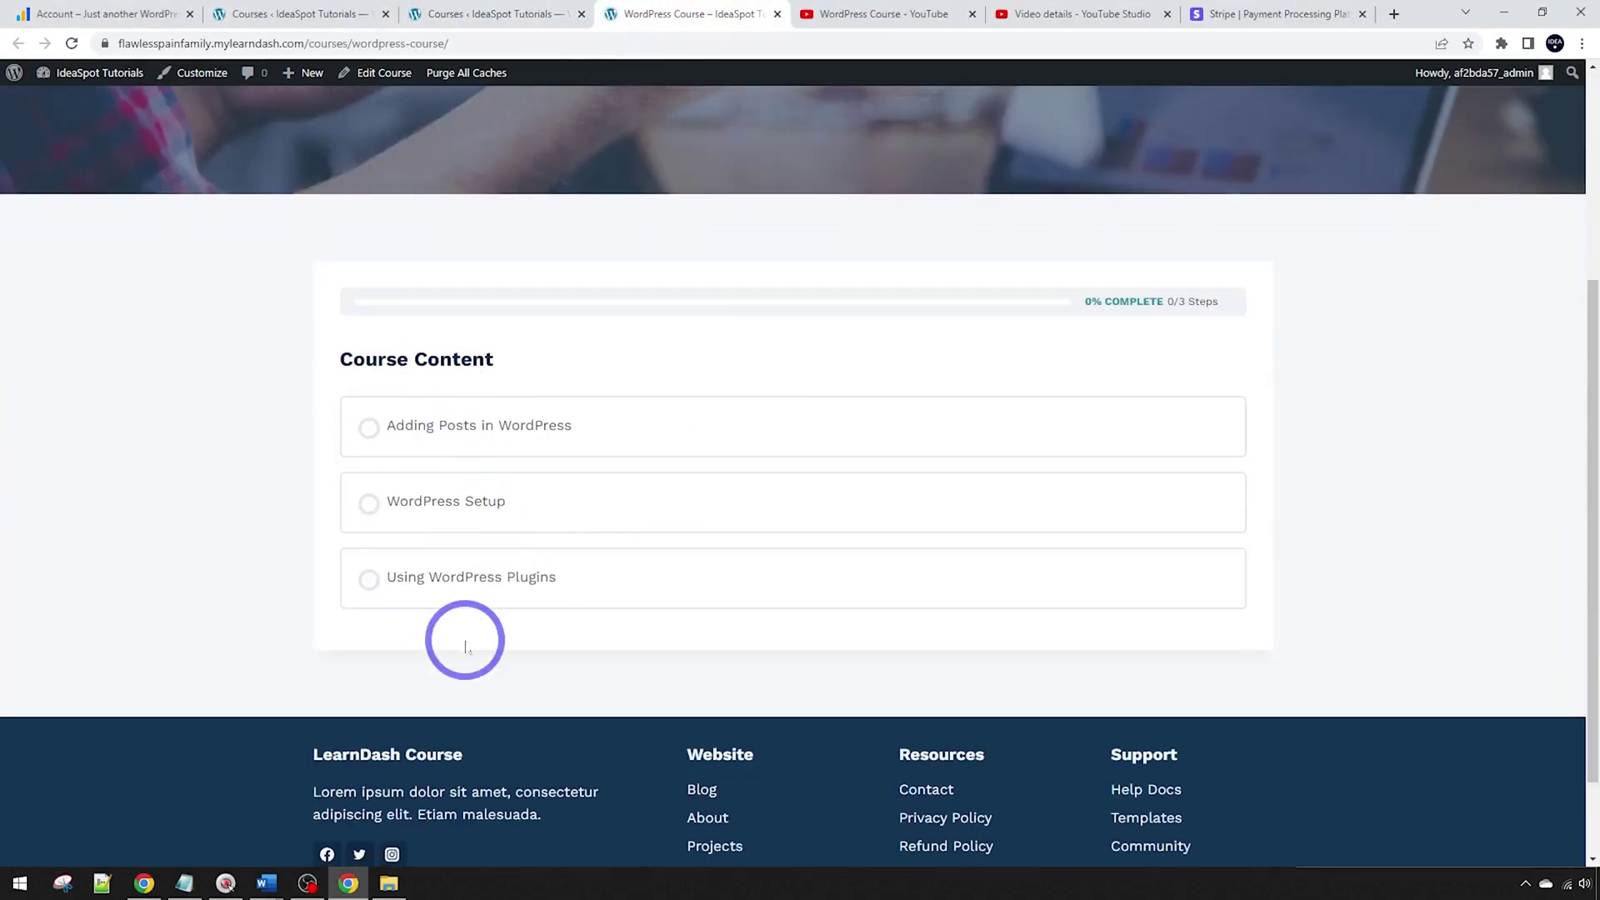
pyautogui.click(477, 432)
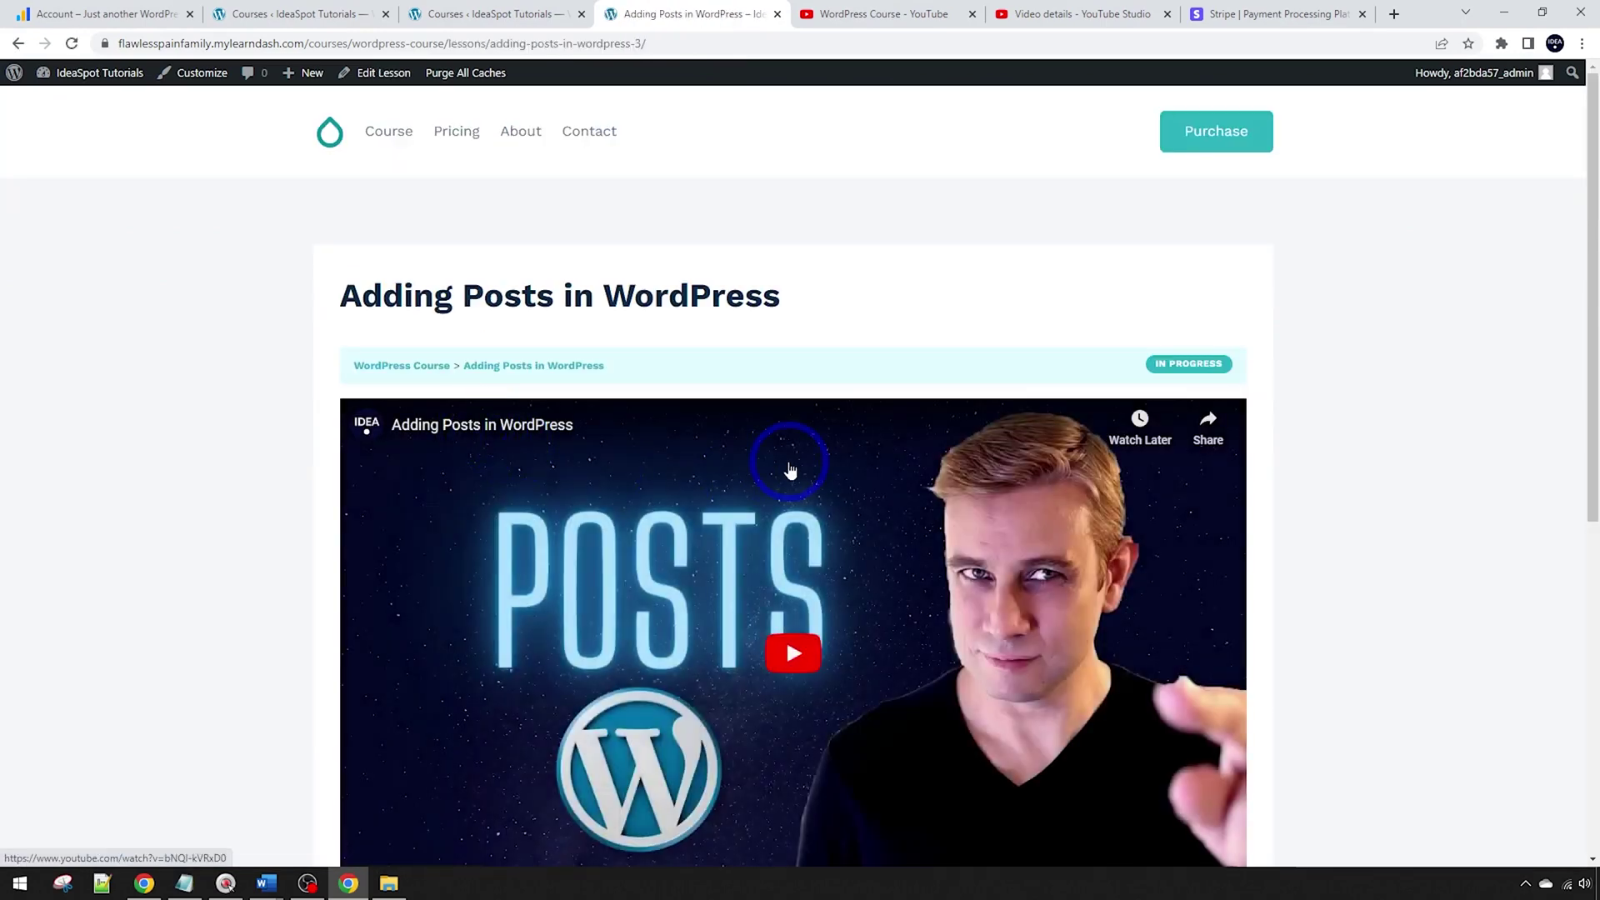
pyautogui.scroll(-3, 886, 358)
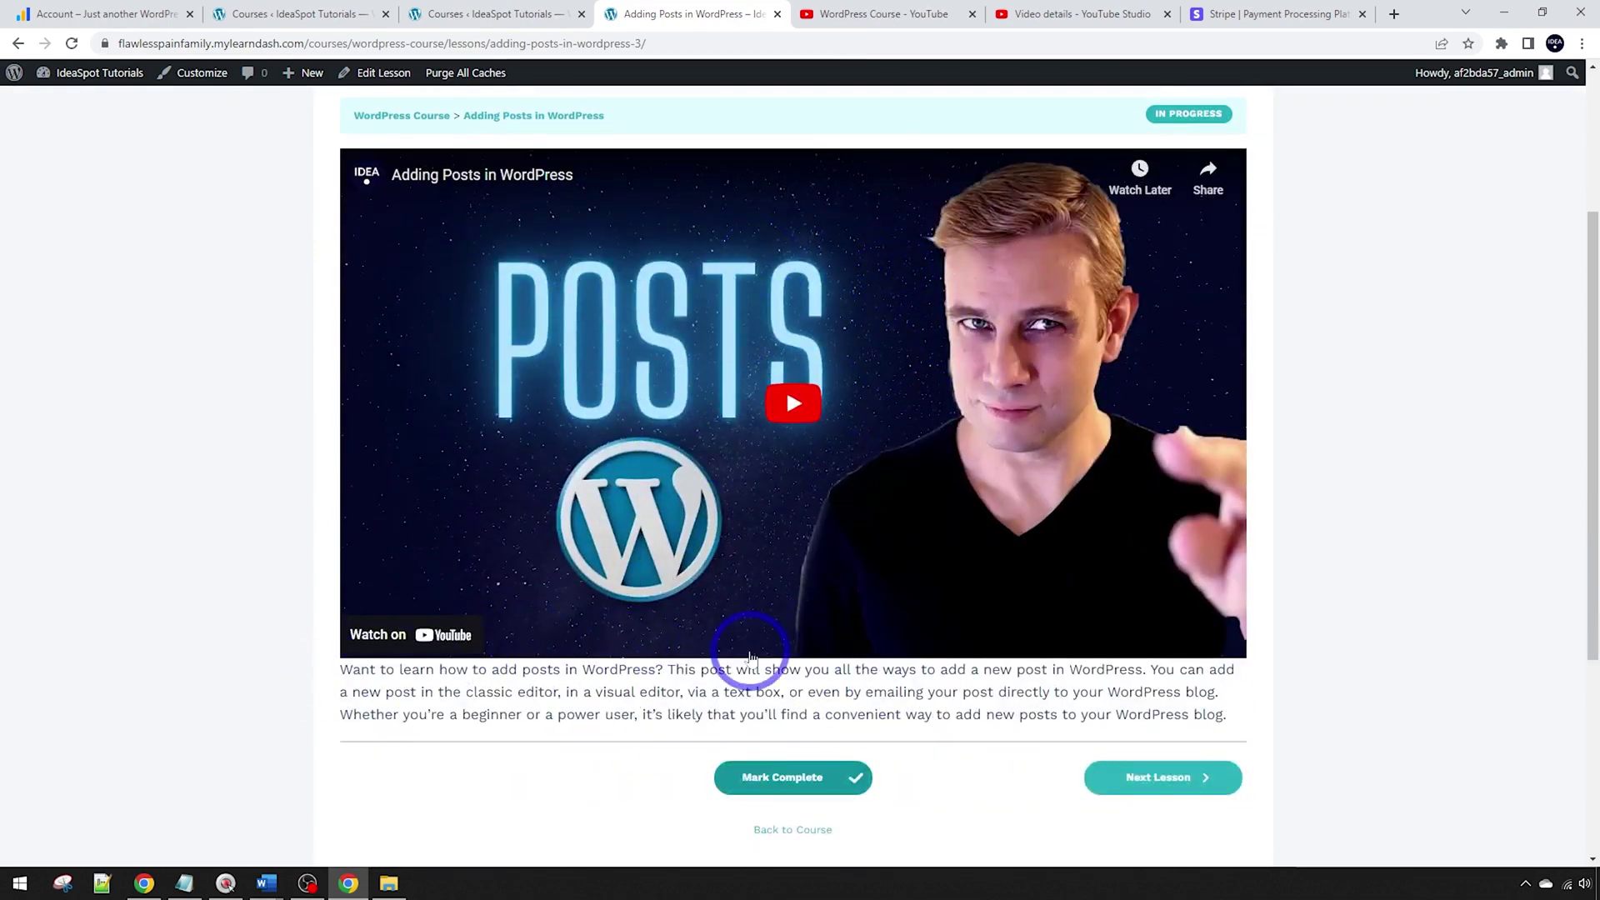
pyautogui.click(774, 777)
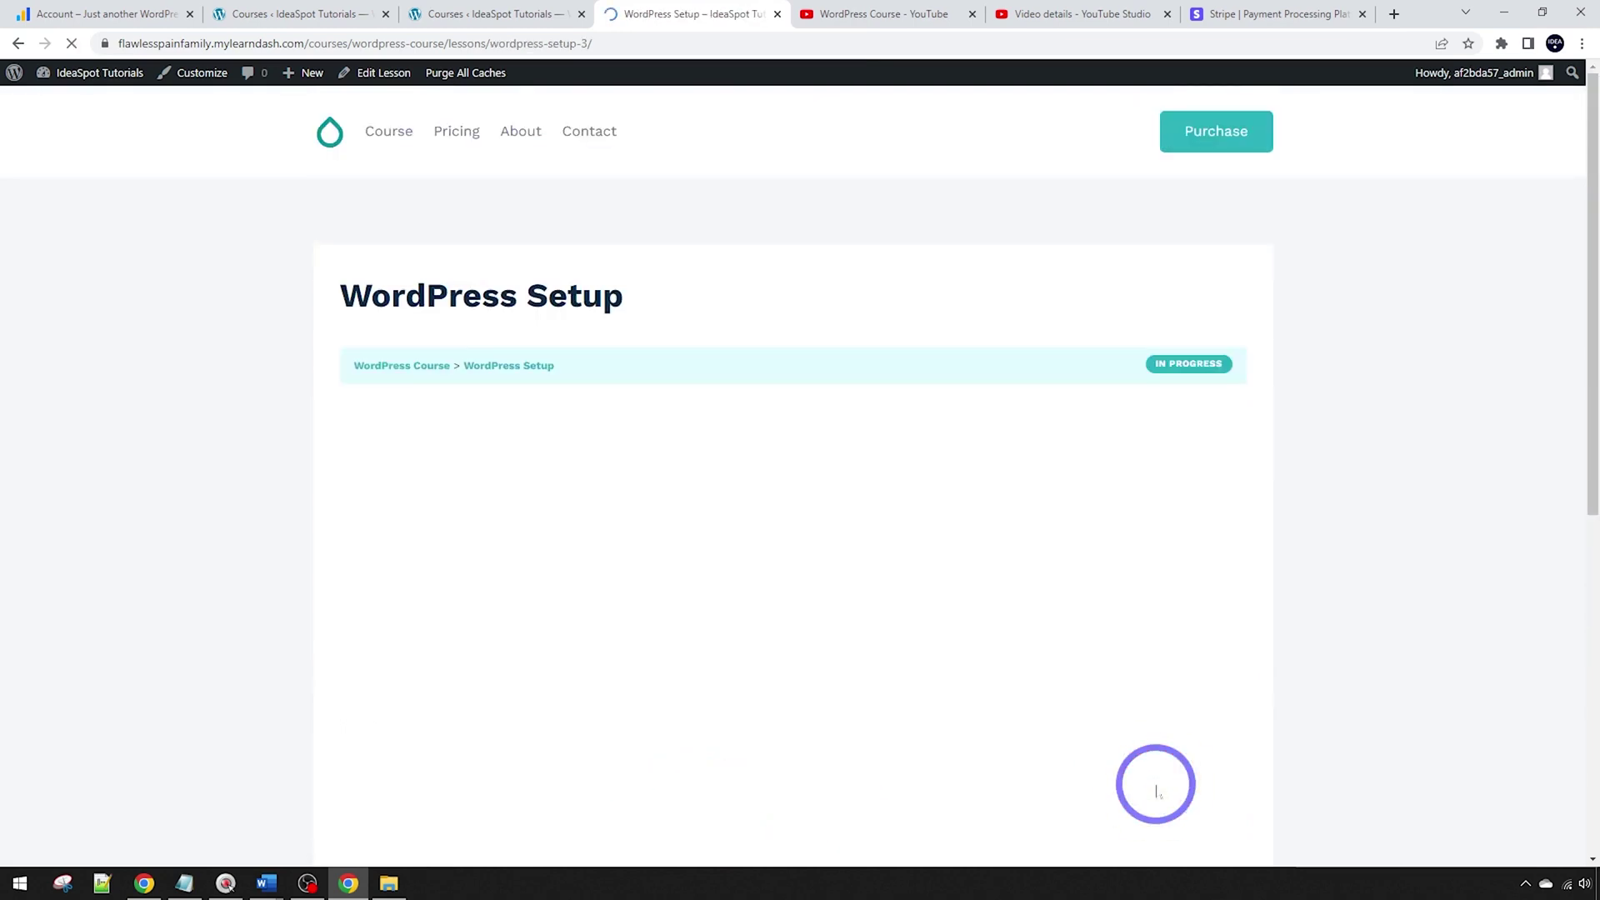
pyautogui.scroll(-3, 1212, 582)
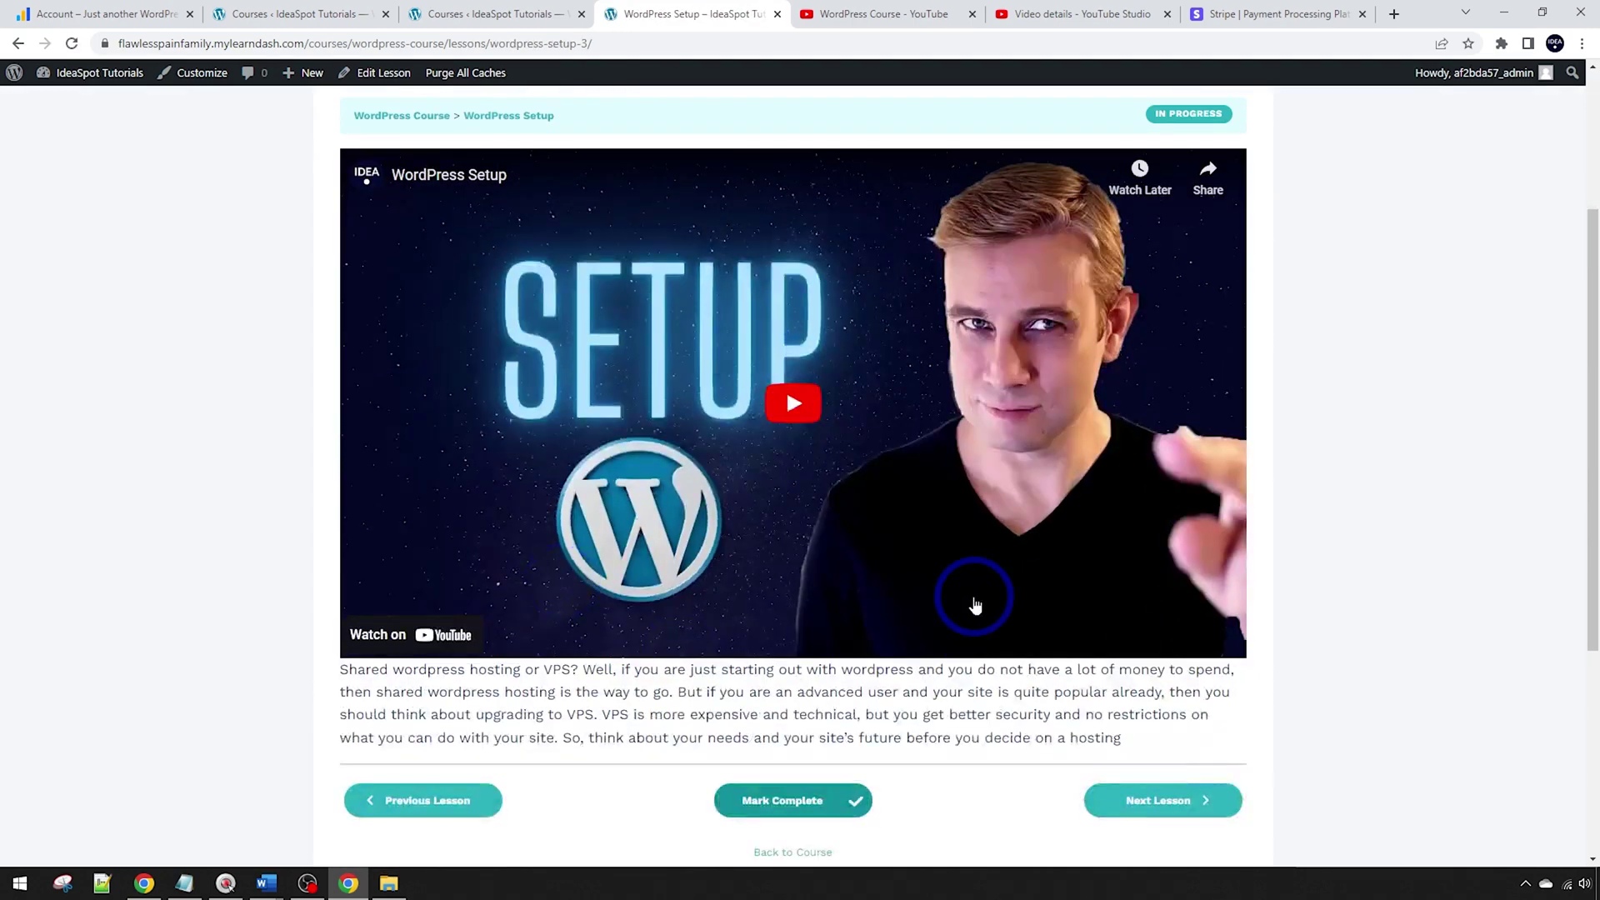
pyautogui.scroll(3, 658, 309)
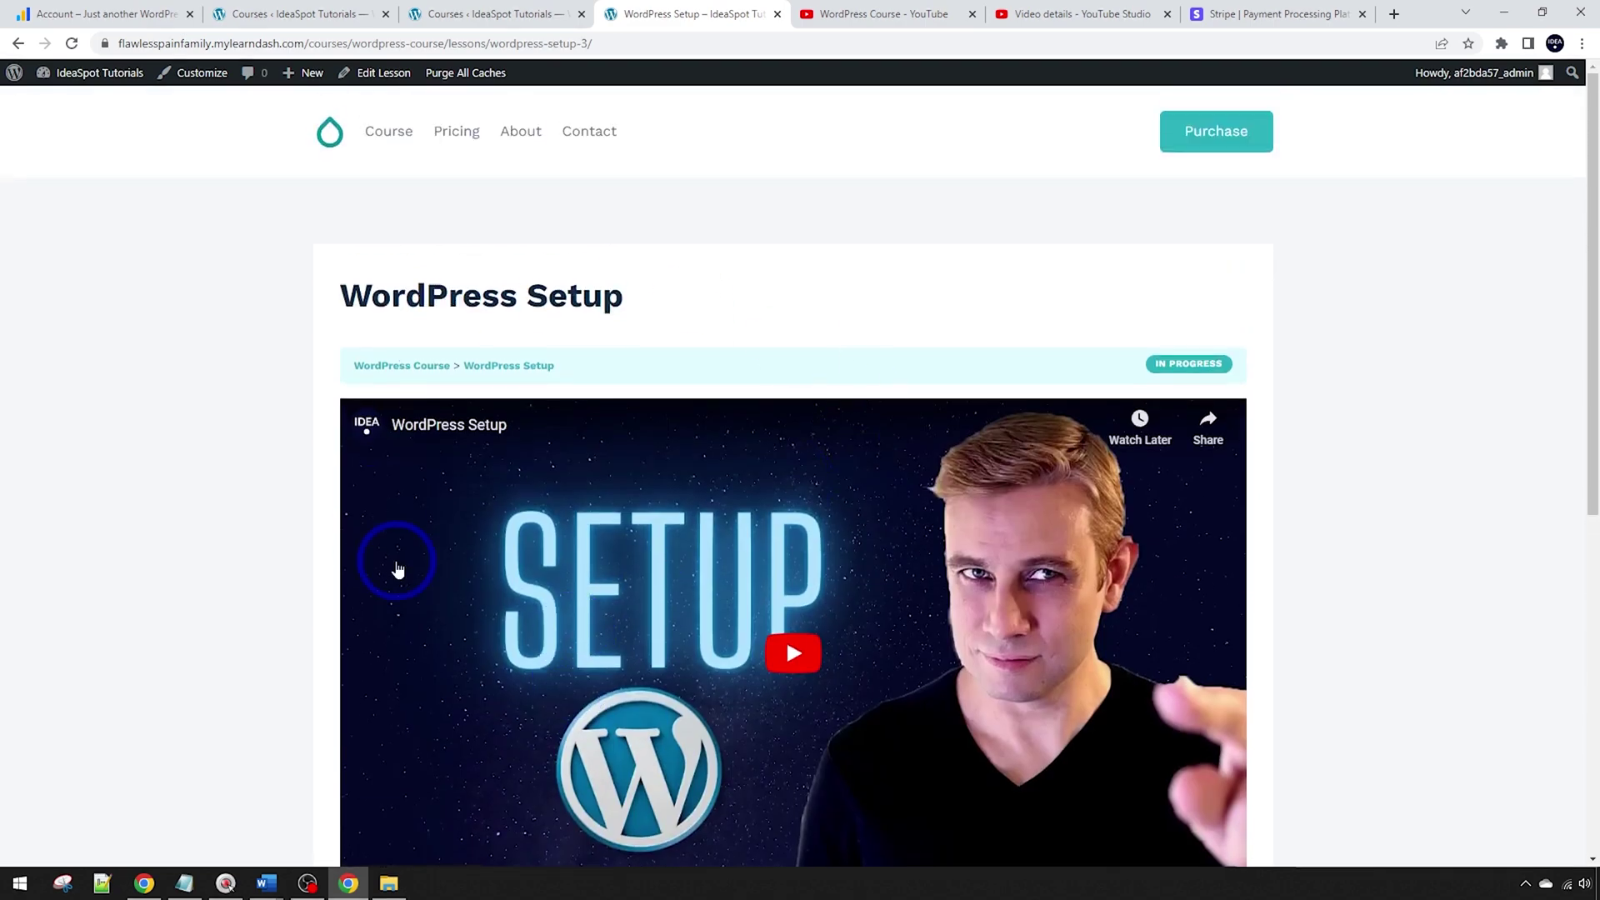
pyautogui.scroll(-3, 918, 515)
pyautogui.scroll(2, 493, 432)
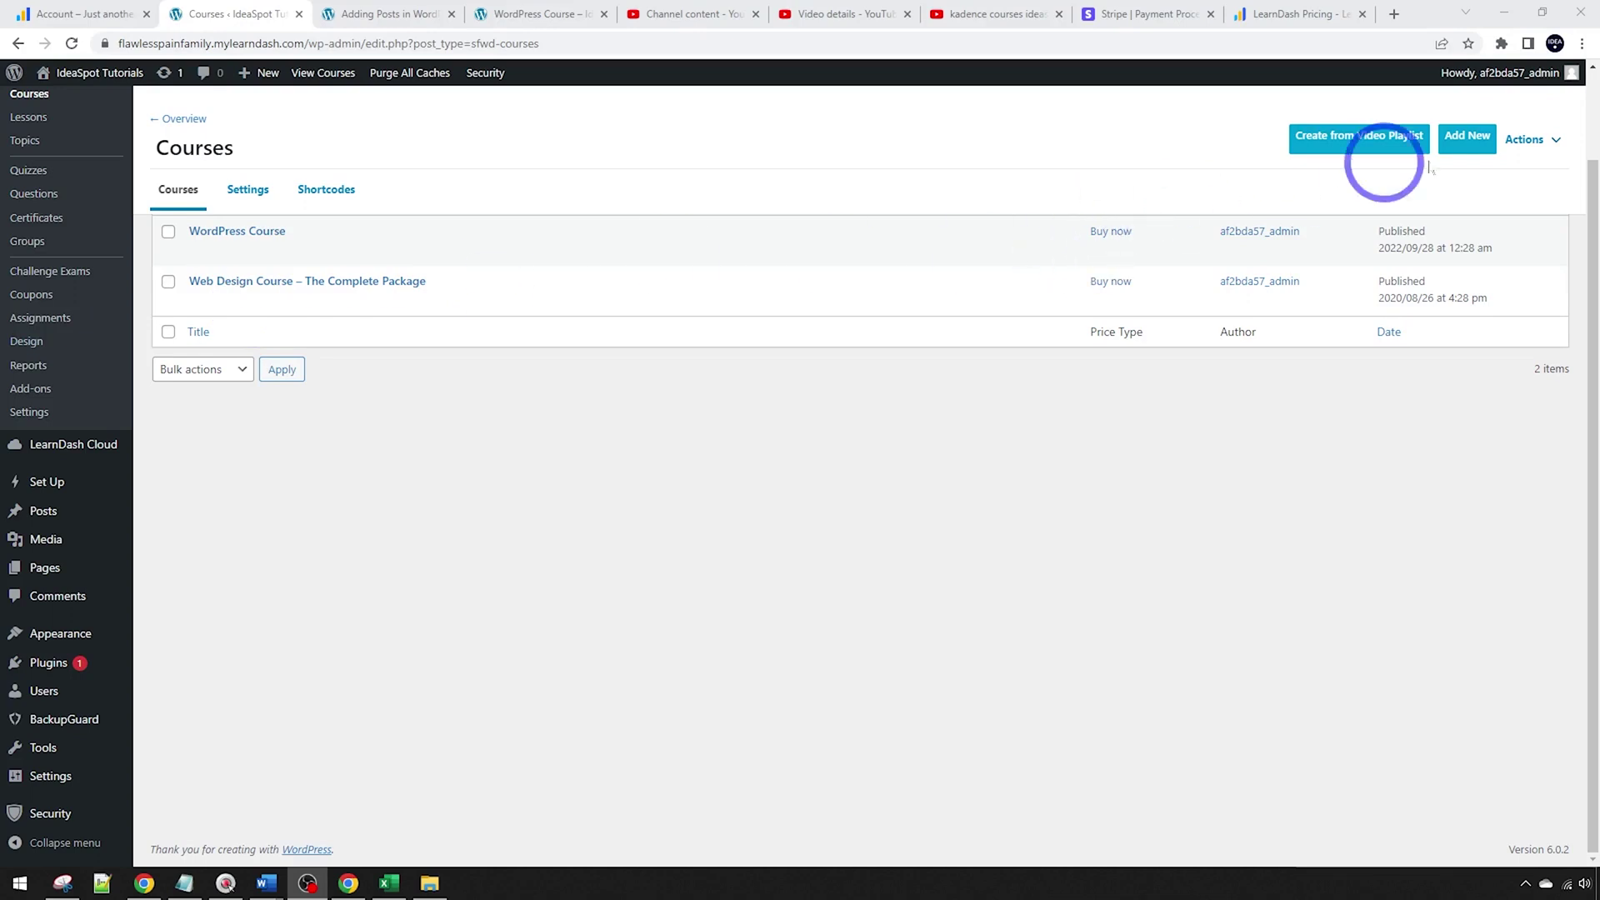
# Add a new course titled 'Blogging Course' with a pasted intro paragraph about blogging
pyautogui.click(1470, 150)
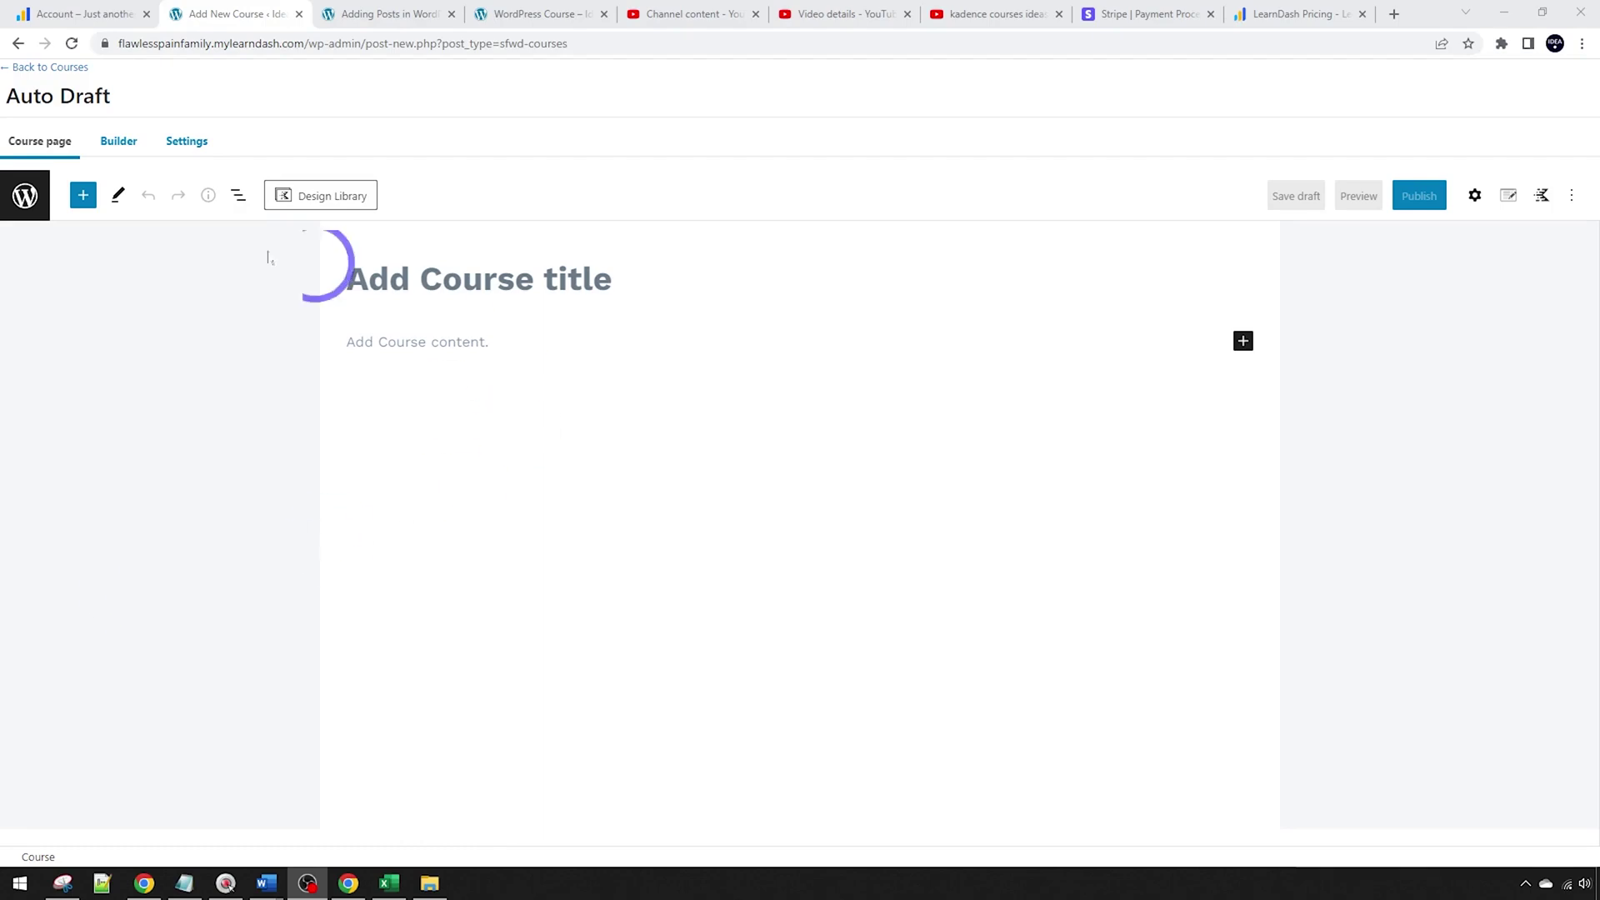
pyautogui.click(500, 279)
pyautogui.write('Blogging Course')
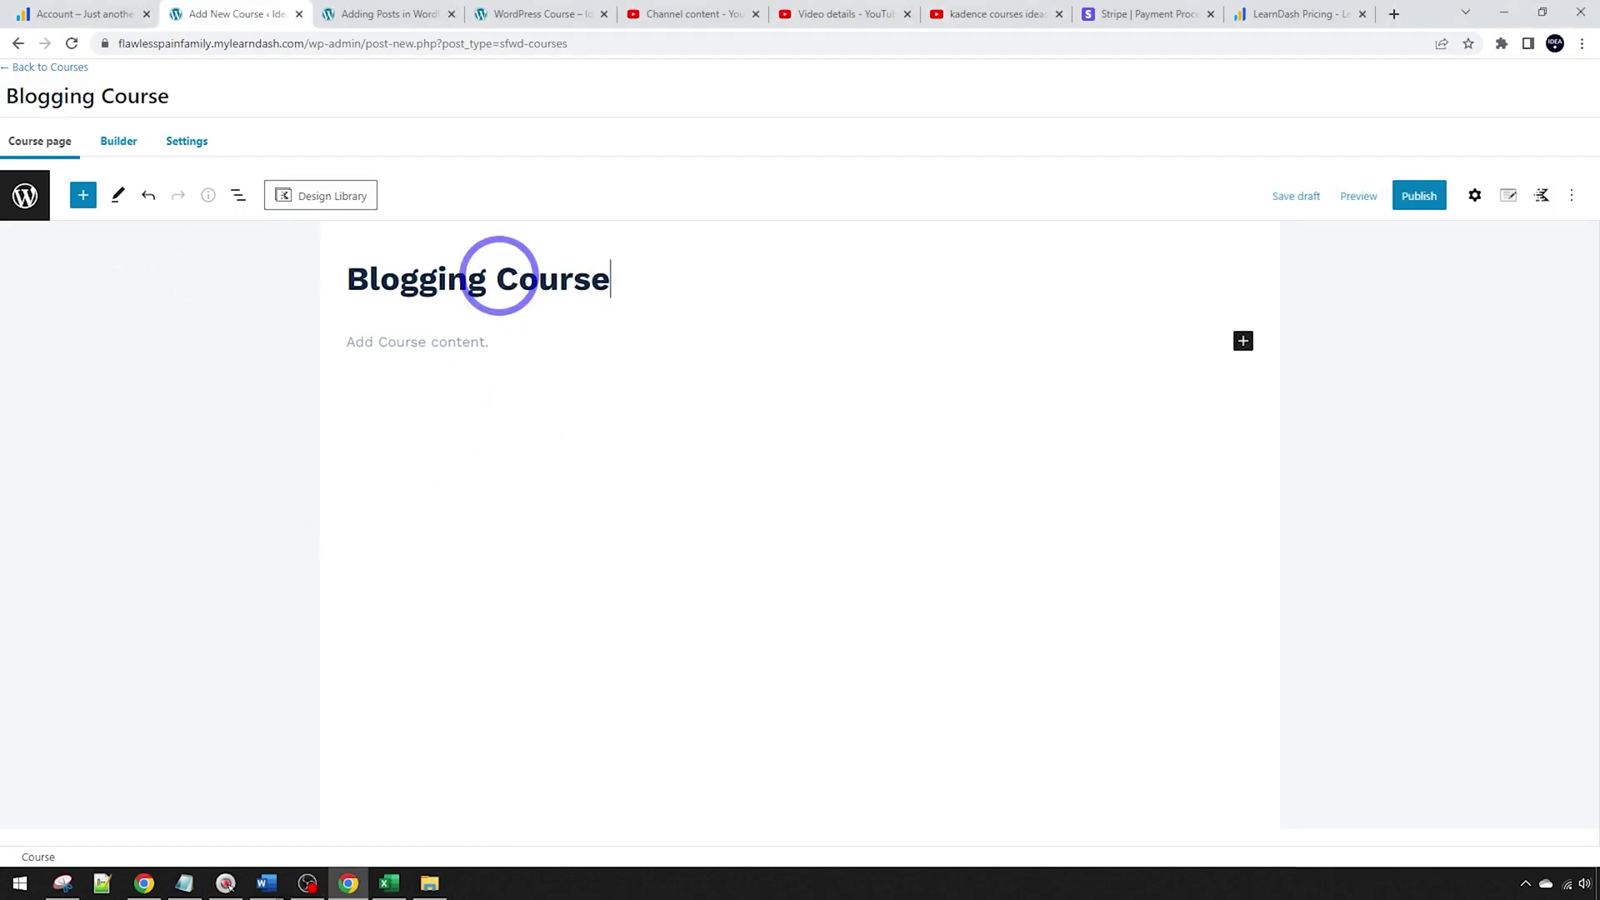
pyautogui.hotkey('alt', 'Tab')
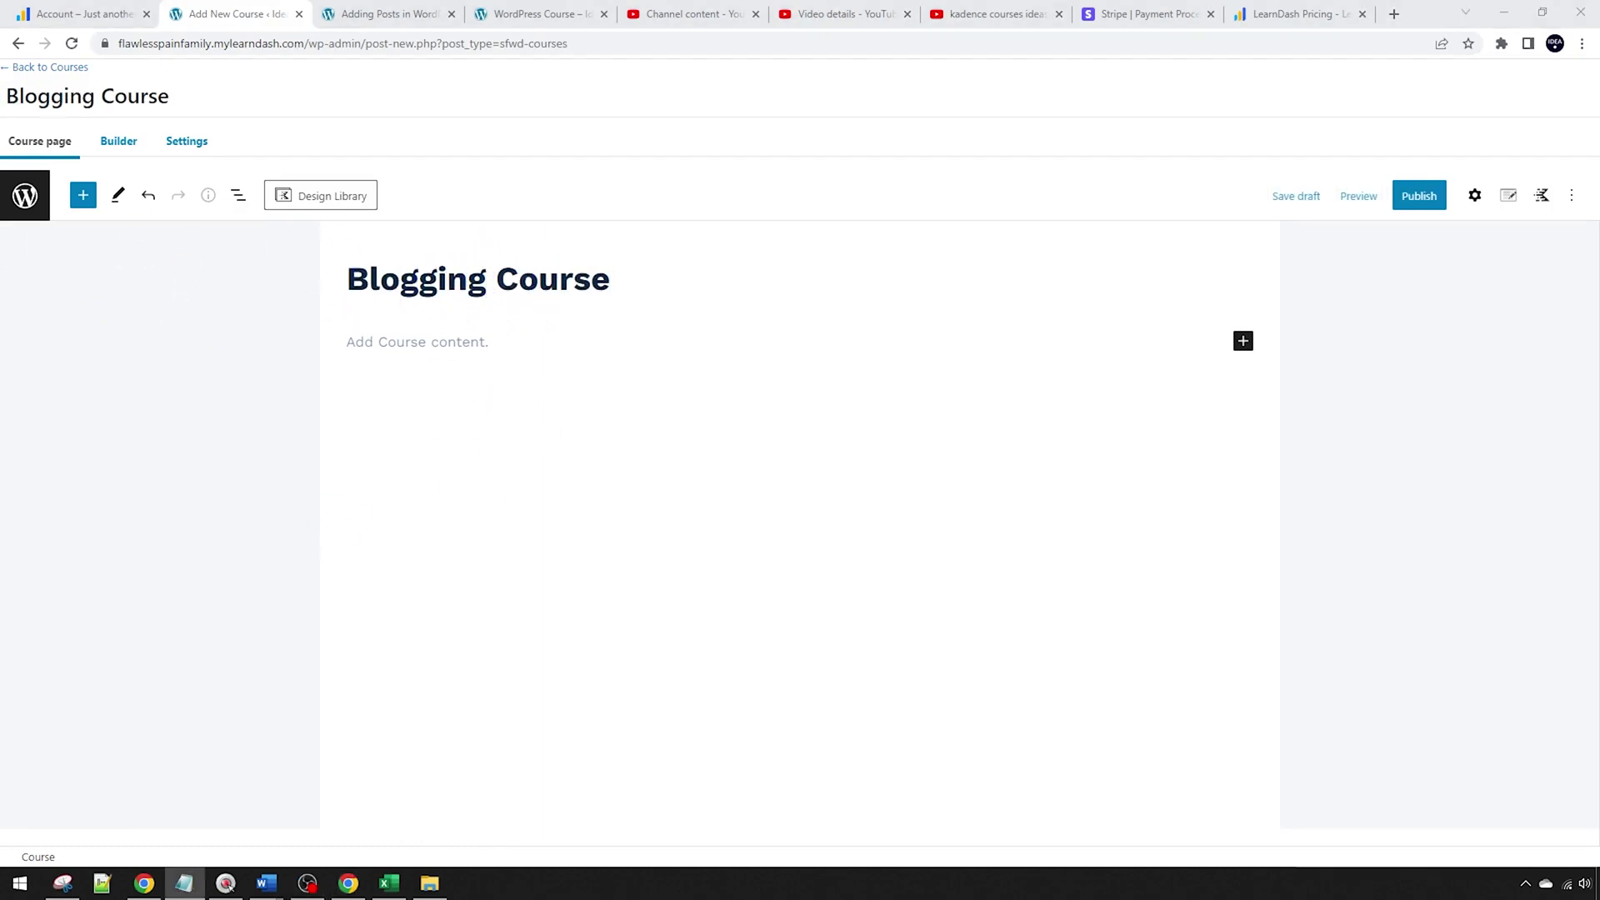
pyautogui.click(358, 340)
pyautogui.write('Blogging is a kind of online journal or news. The blogosphere, or blogosphere, is the nascent "town square" of the 21st Century -- a public sphere of our era, in which people are free to speak their minds and share their knowledge and experience with one another.')
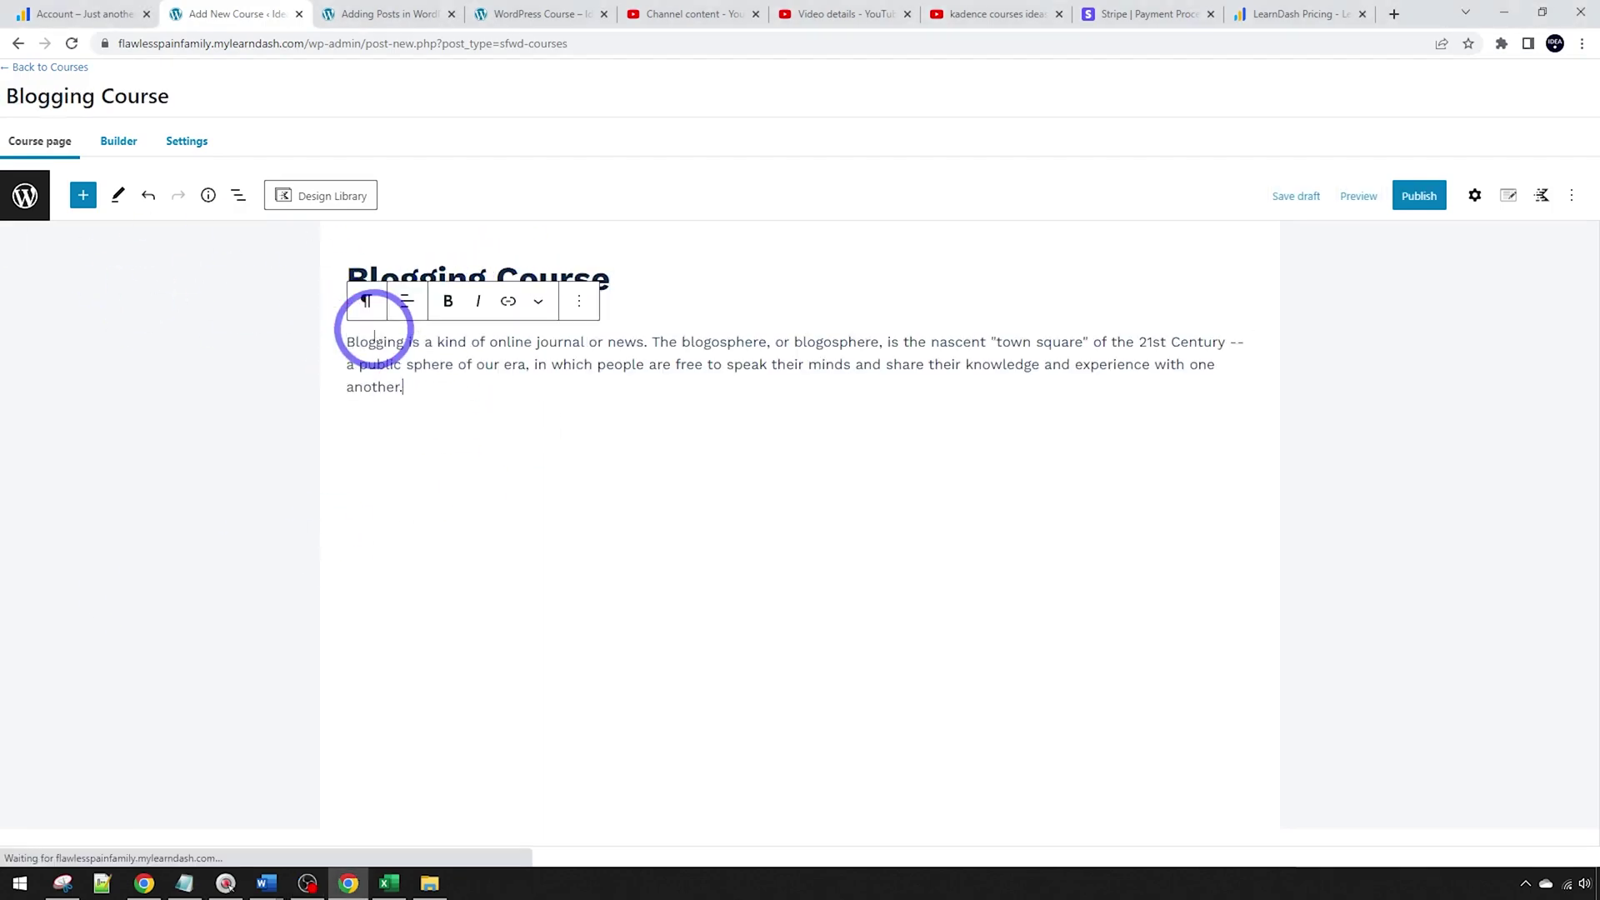
pyautogui.press('Return')
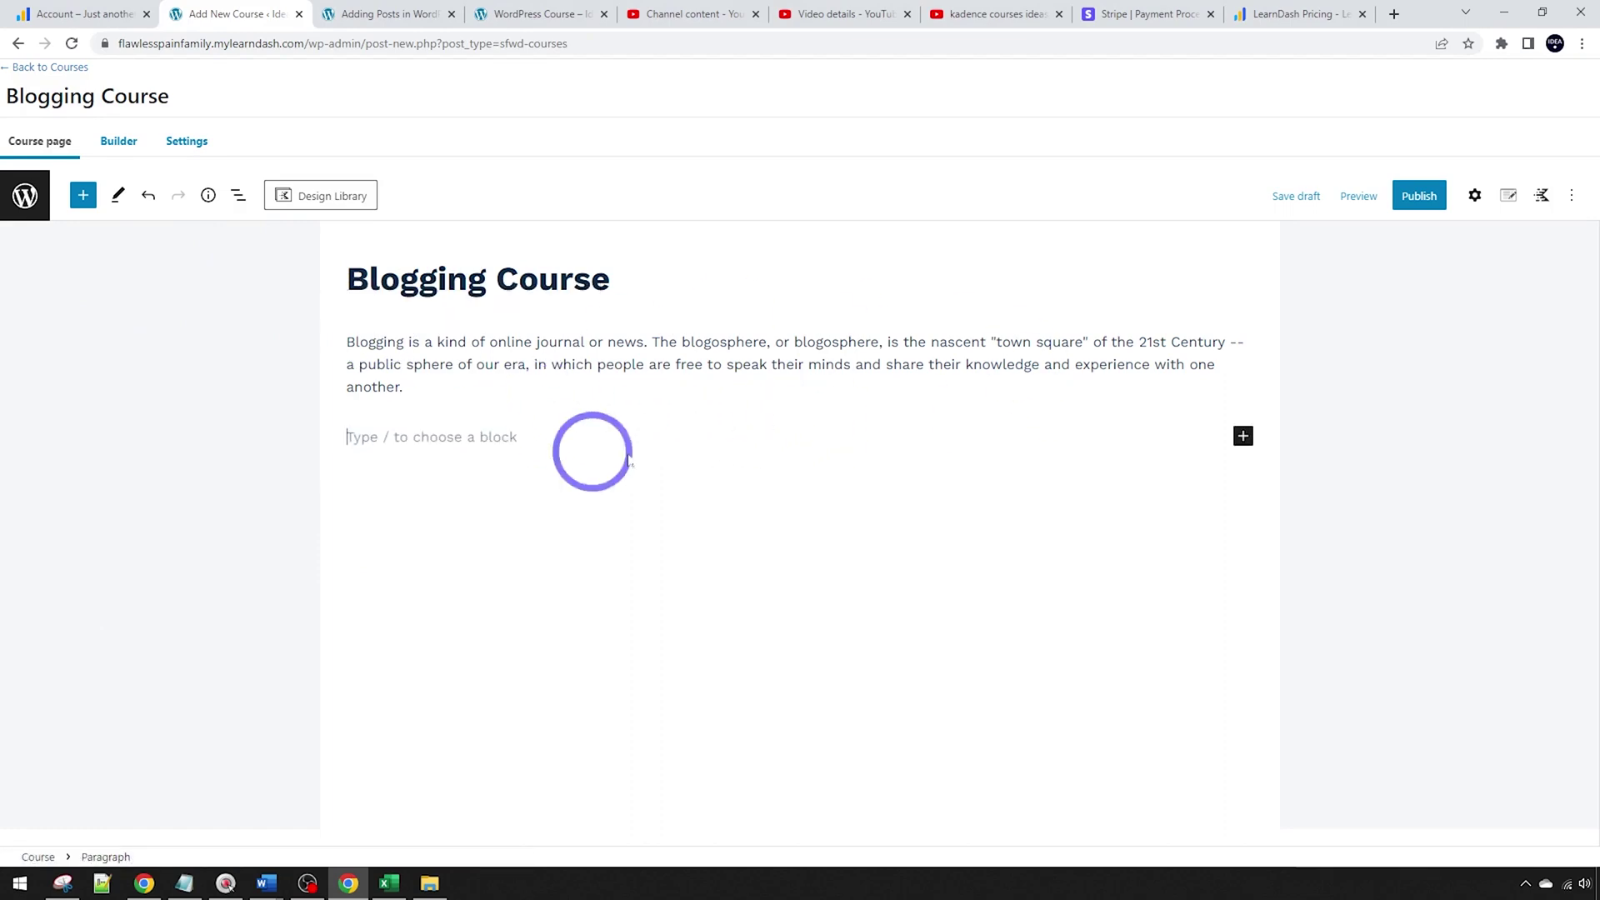
# Insert a Kadence Row Layout block from the full block list and bring up its Design Library
pyautogui.click(1244, 436)
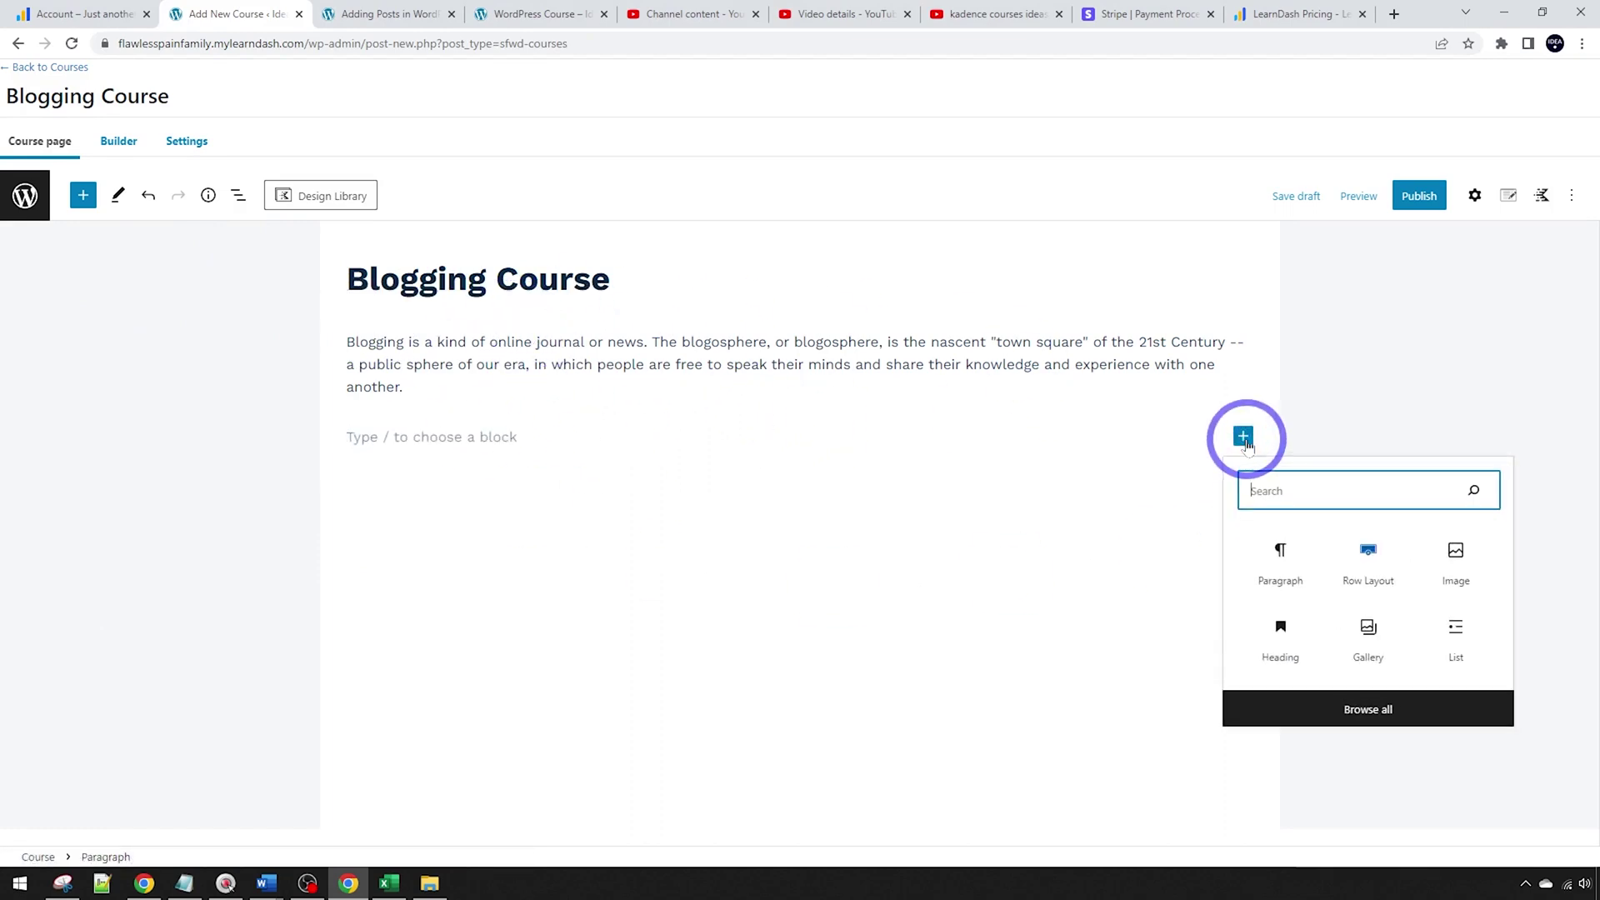
pyautogui.click(1358, 710)
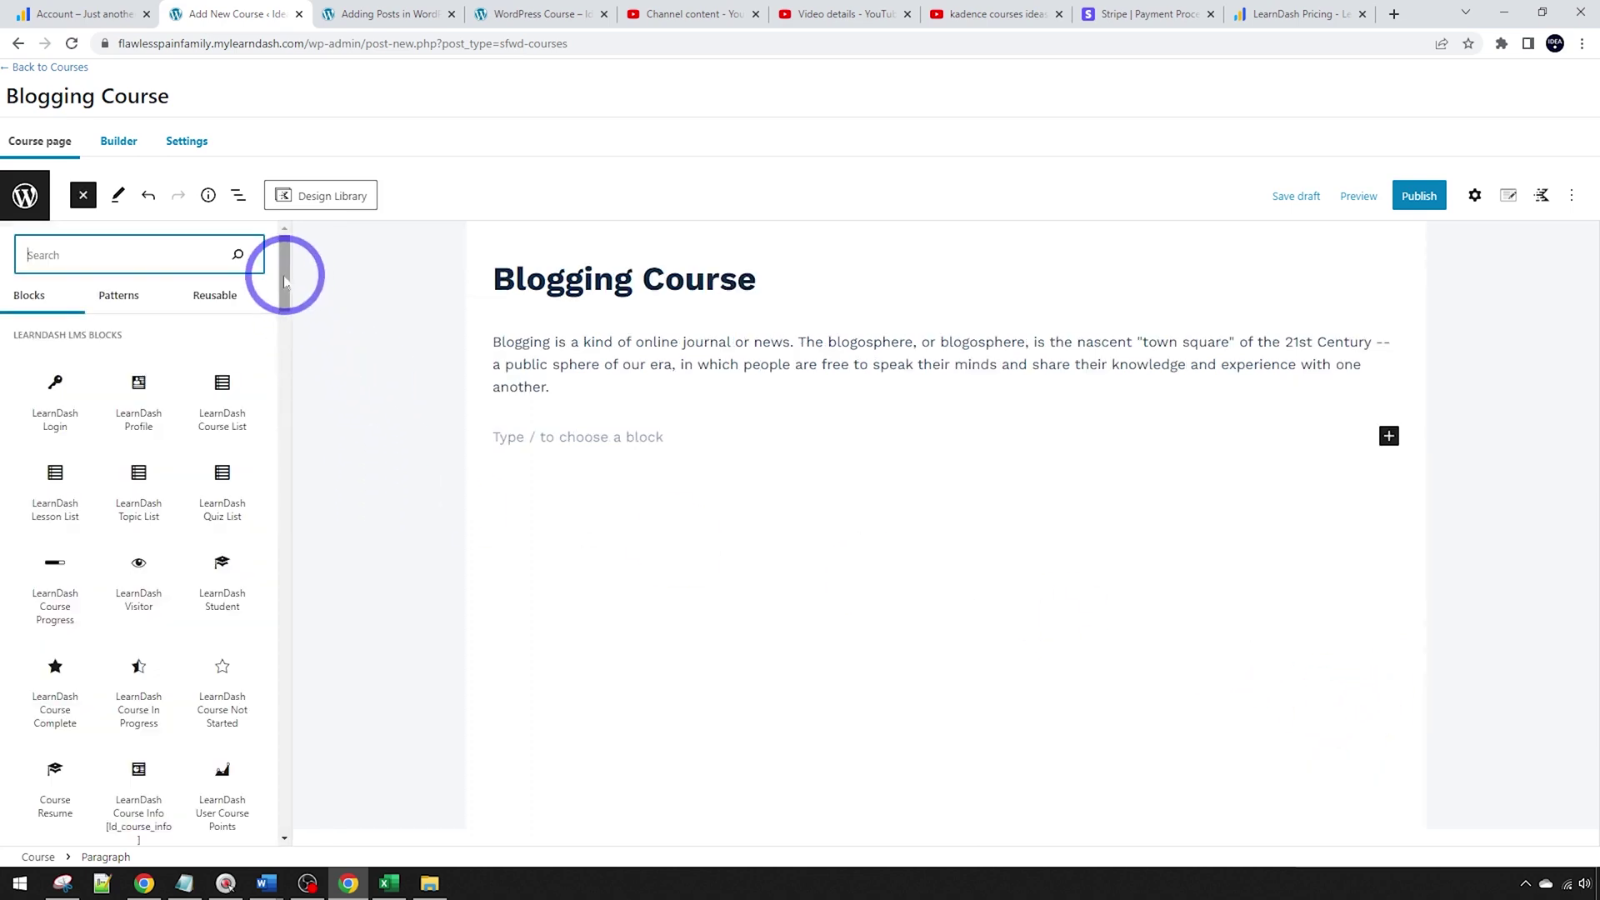
pyautogui.moveTo(284, 281); pyautogui.dragTo(281, 415)
pyautogui.click(59, 563)
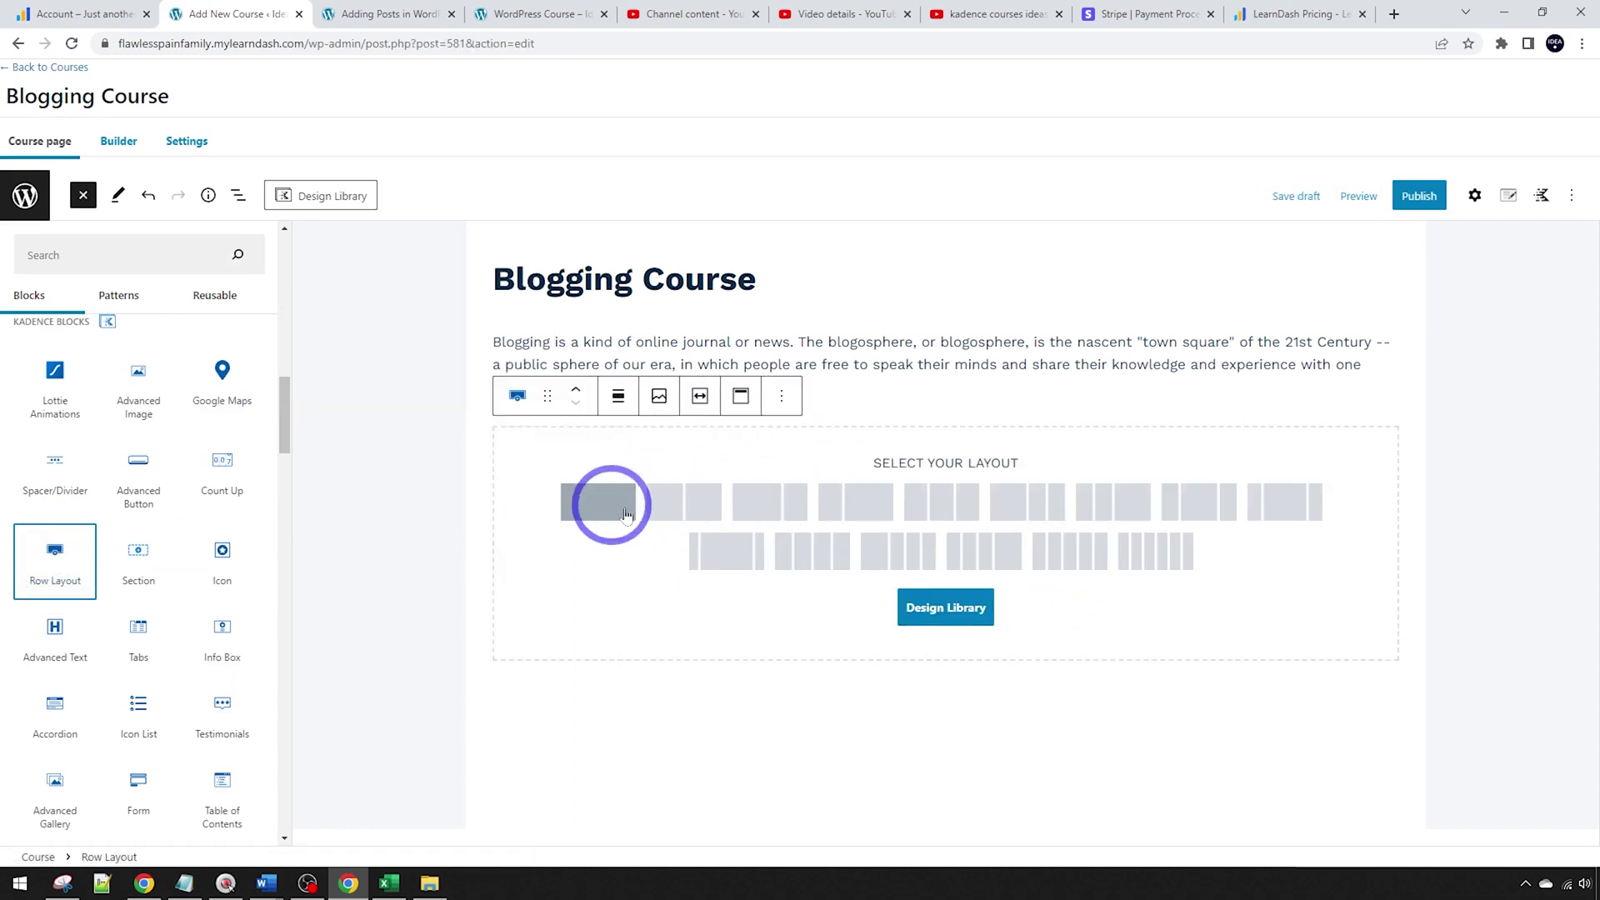
pyautogui.click(944, 610)
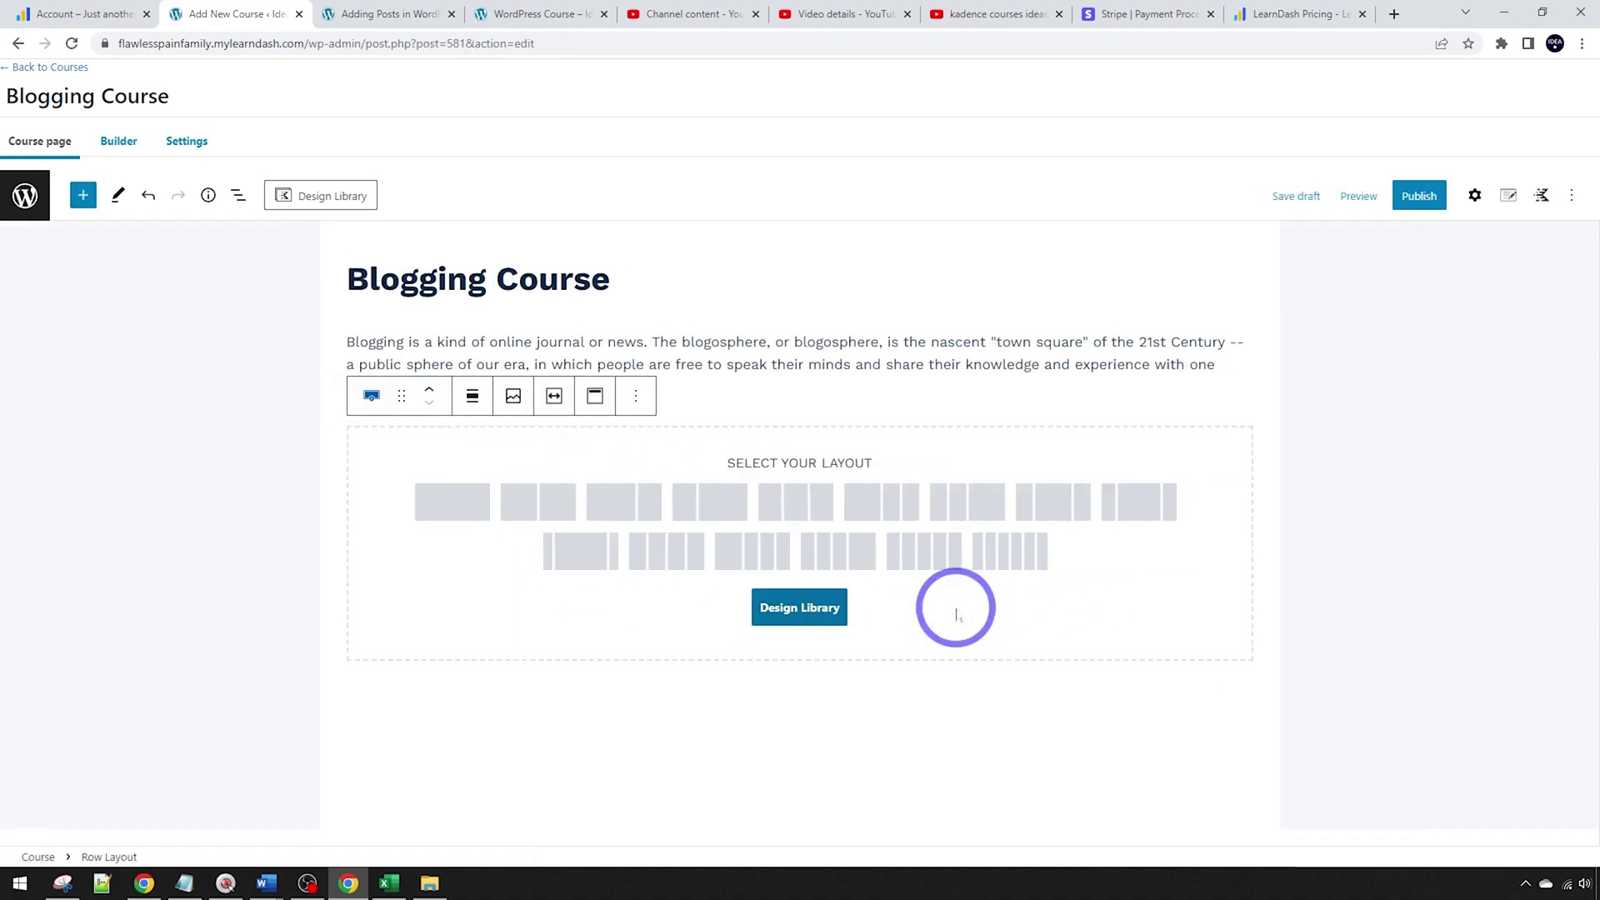
pyautogui.click(808, 607)
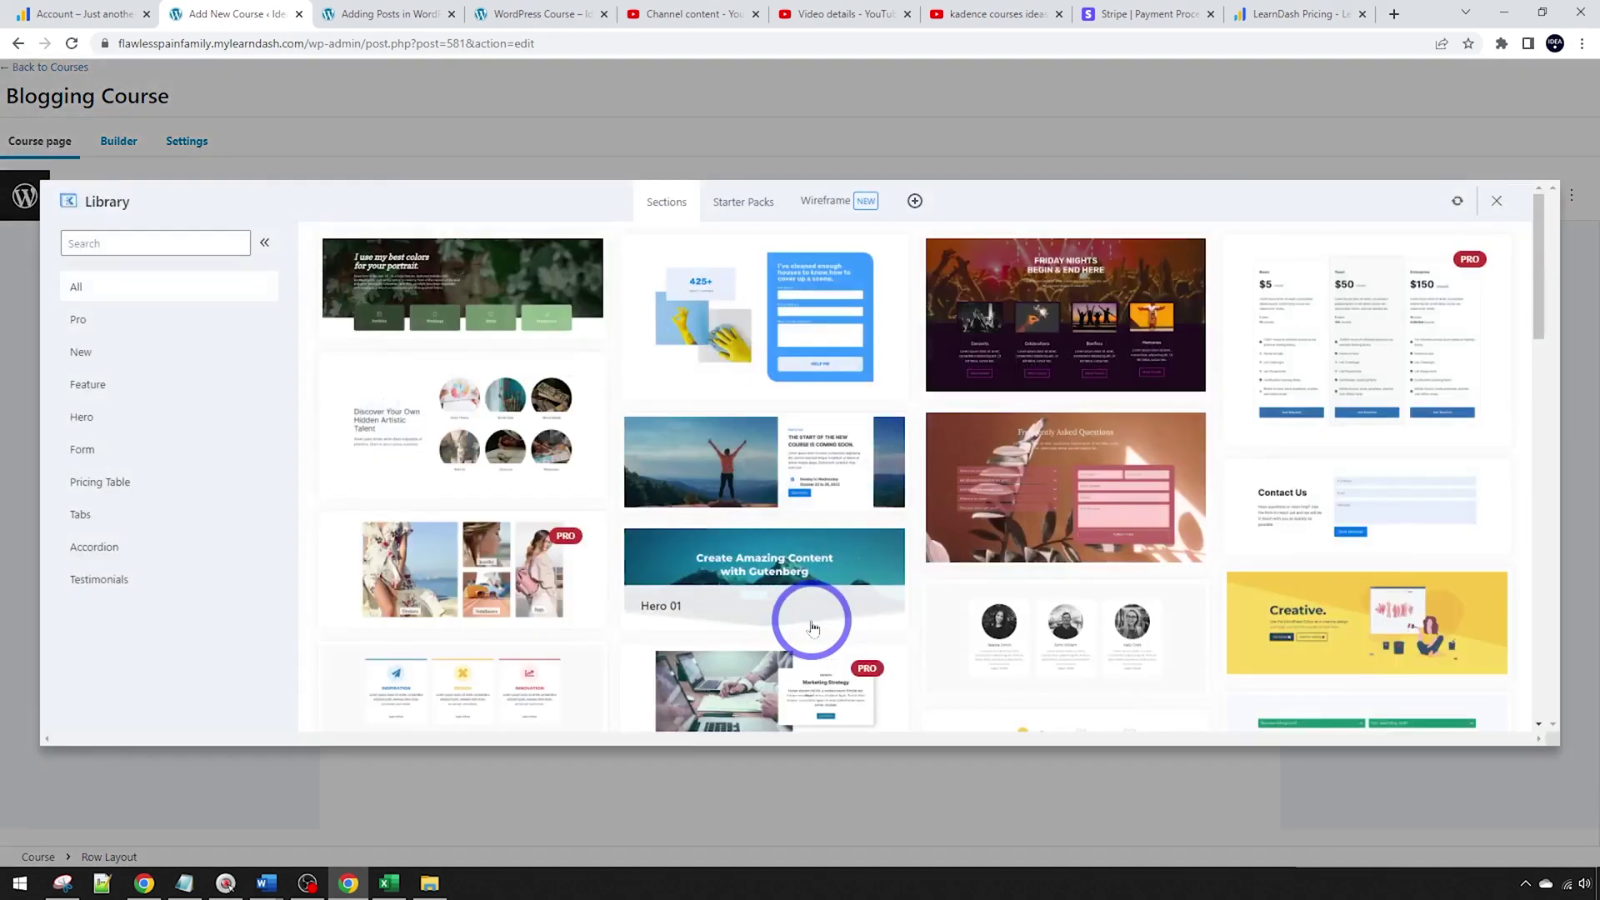
# Insert the 'Great Features' section template from the Features category of the design library
pyautogui.click(96, 384)
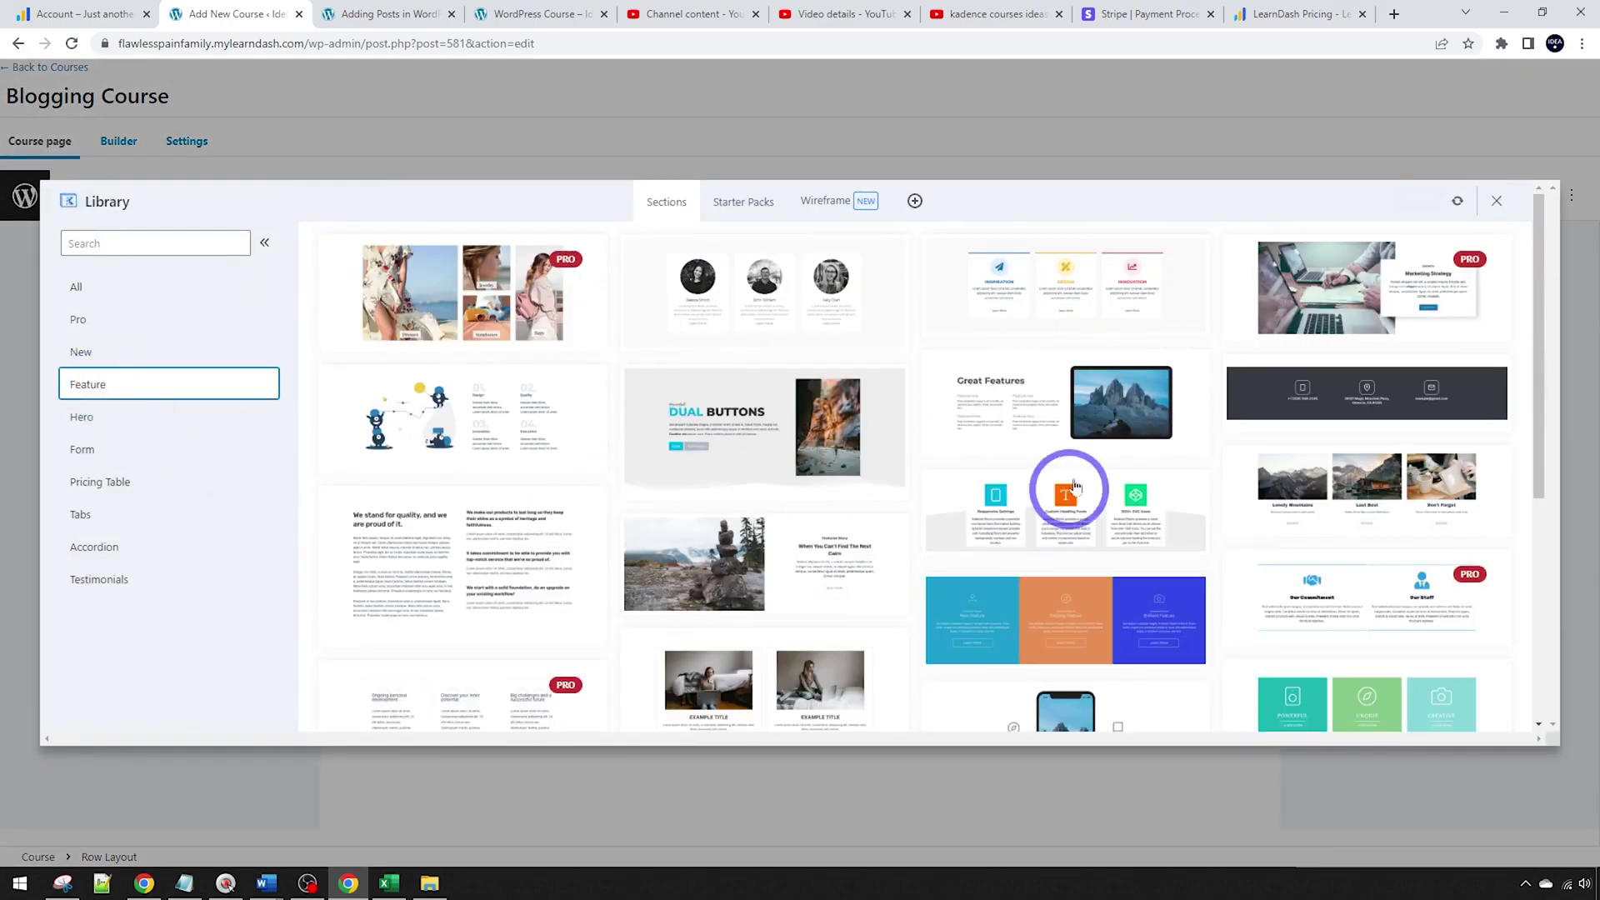
pyautogui.click(1006, 421)
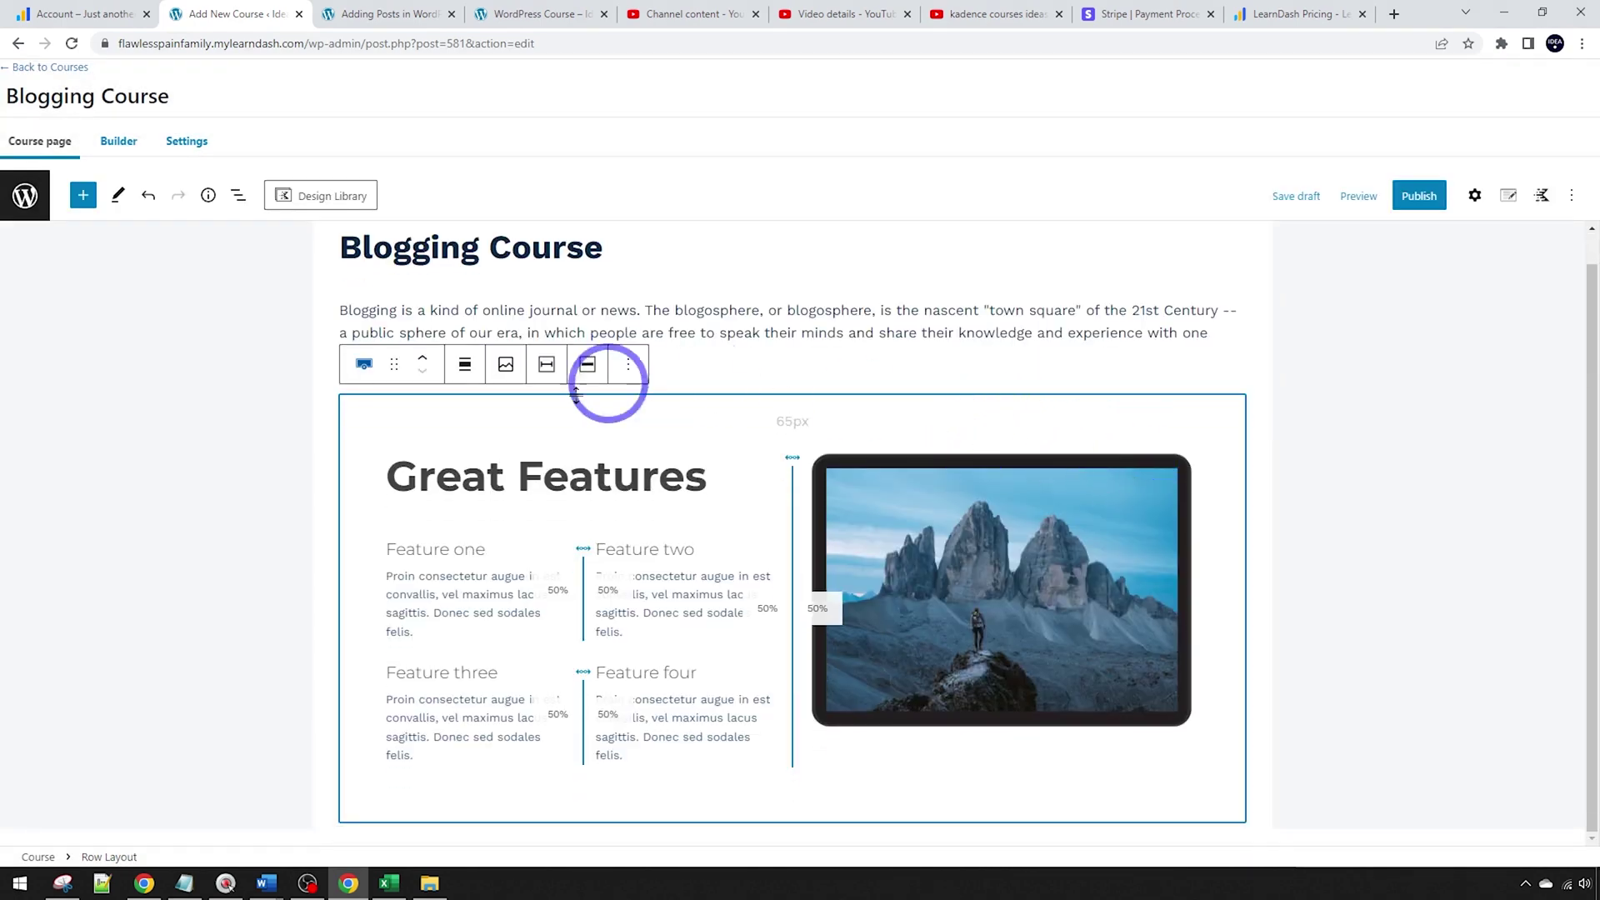
pyautogui.click(1060, 599)
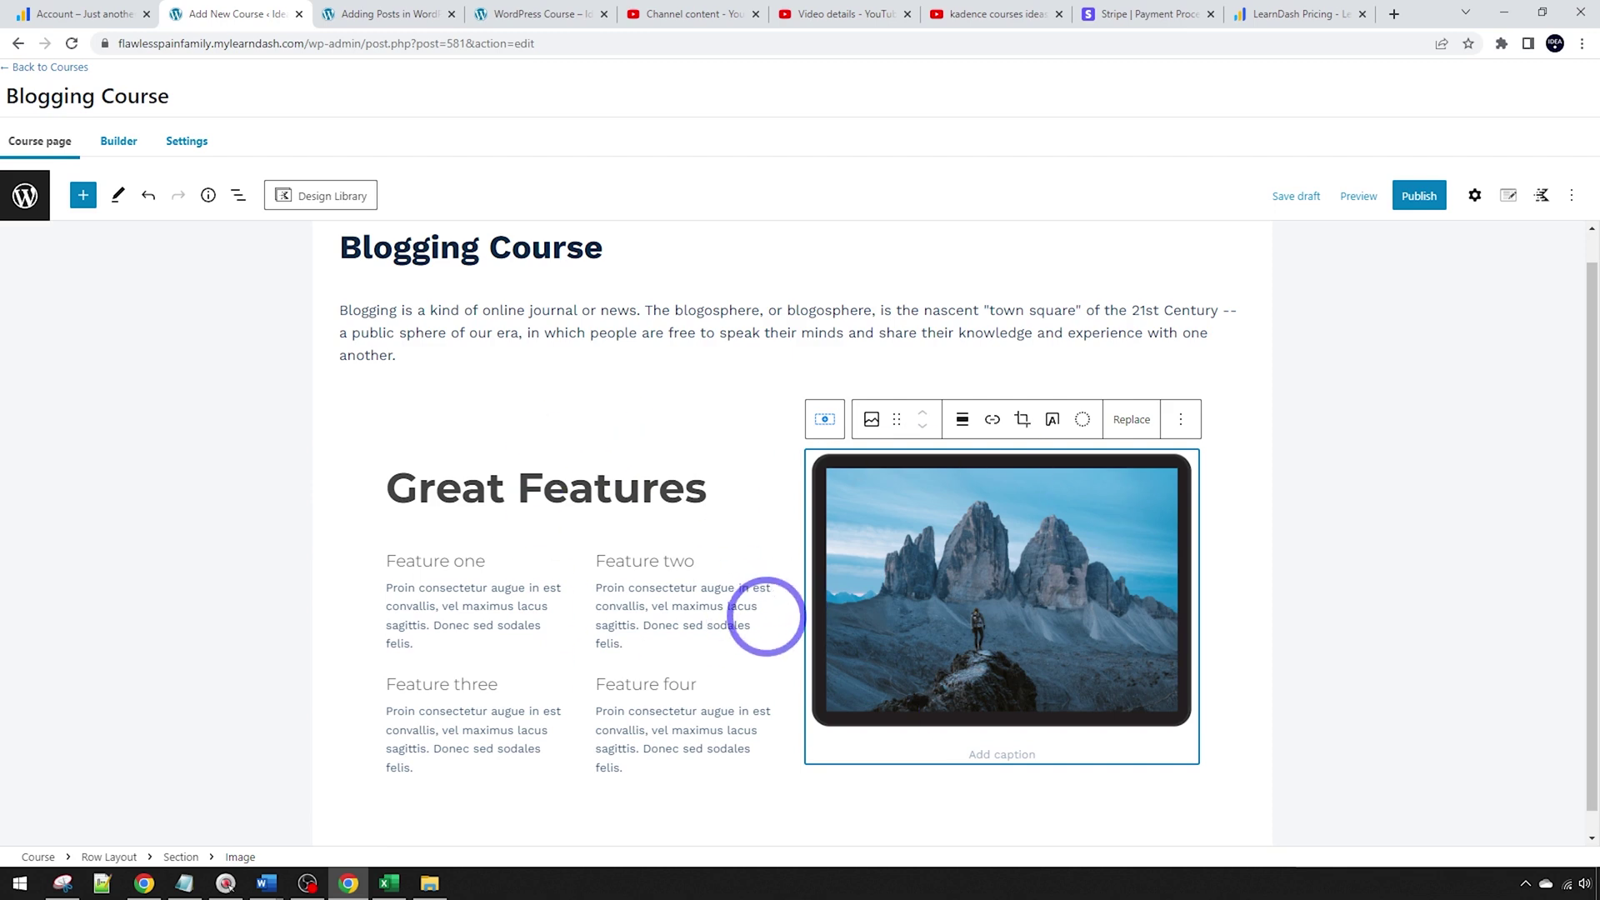
# Publish the Blogging Course and dismiss the published confirmation panel
pyautogui.click(1417, 194)
pyautogui.click(1415, 188)
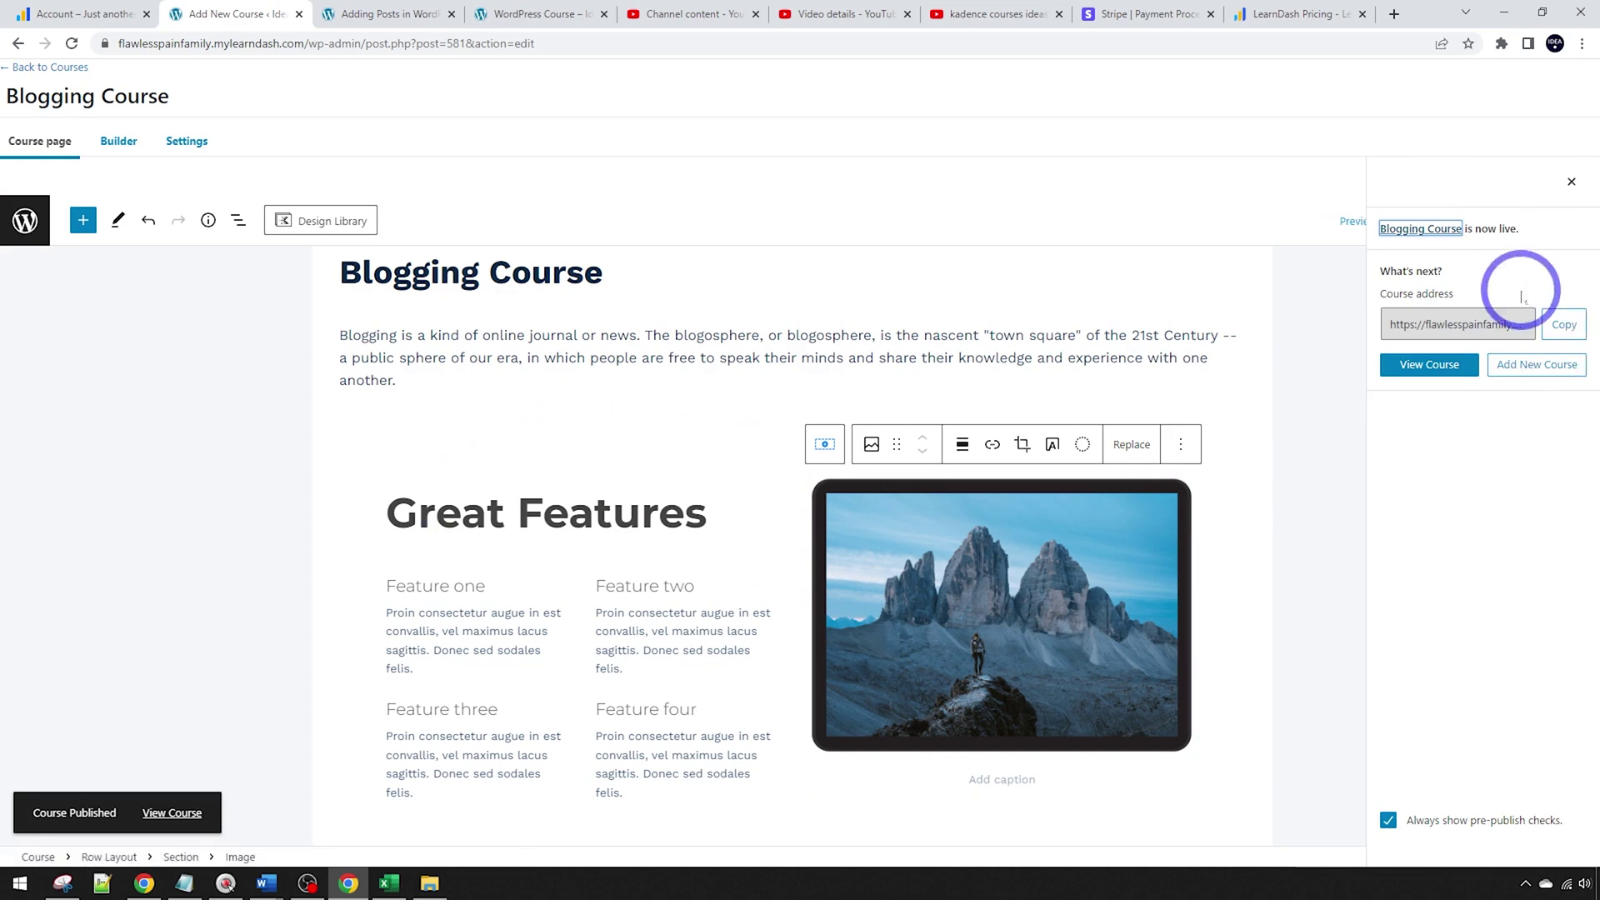
pyautogui.click(1572, 182)
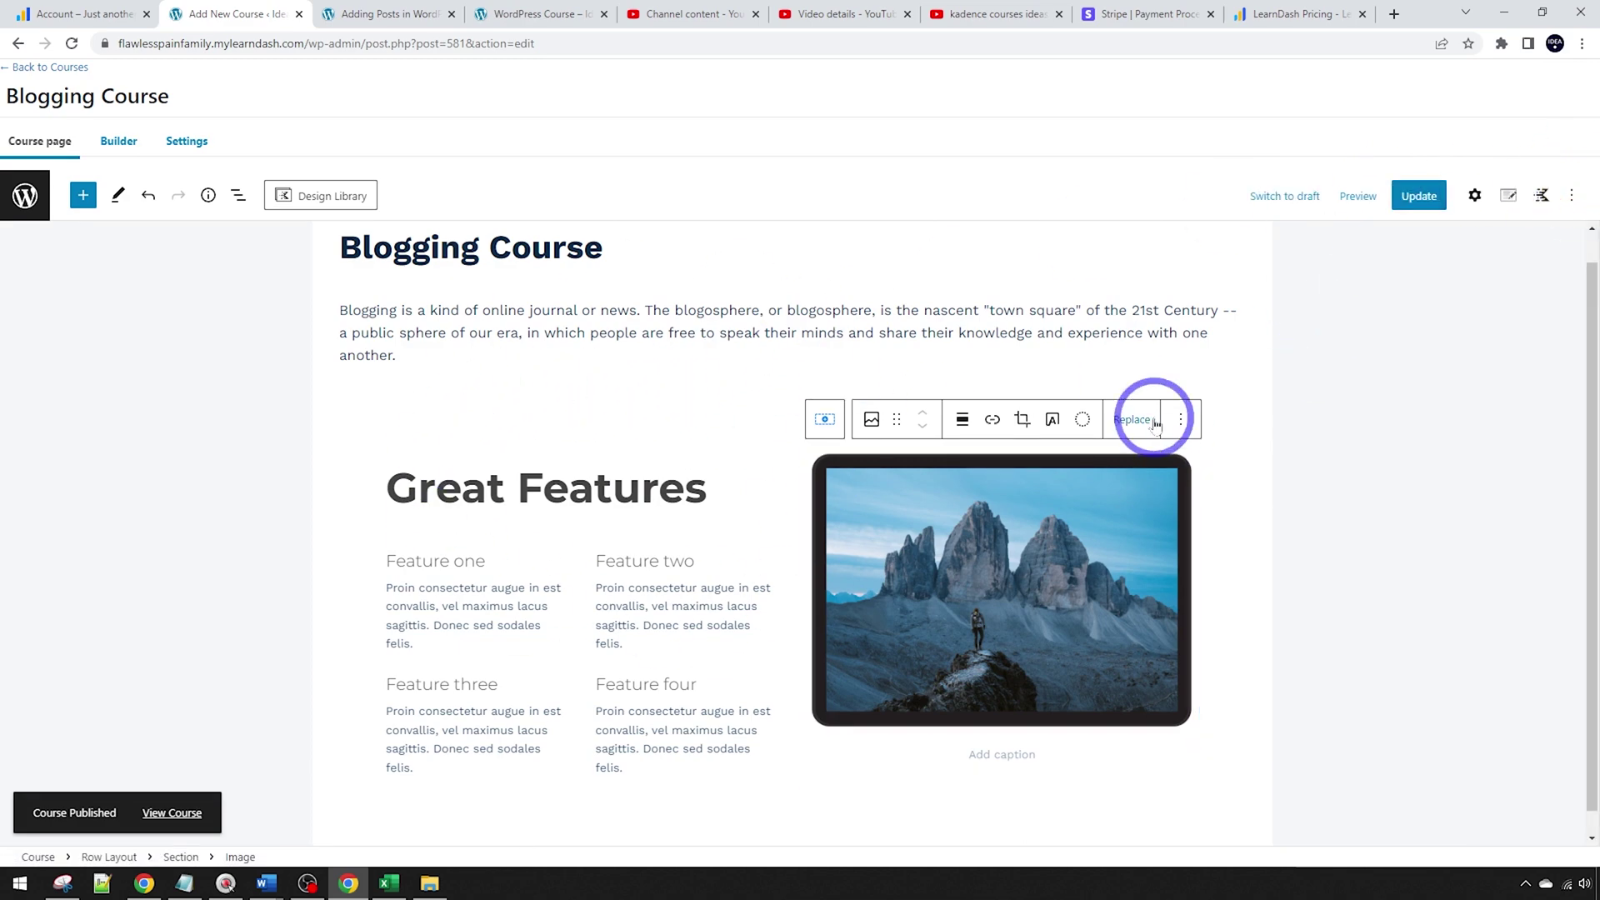
# In the course Builder, add lessons 'Intro to Blogging' and 'Webhosting'
pyautogui.click(109, 158)
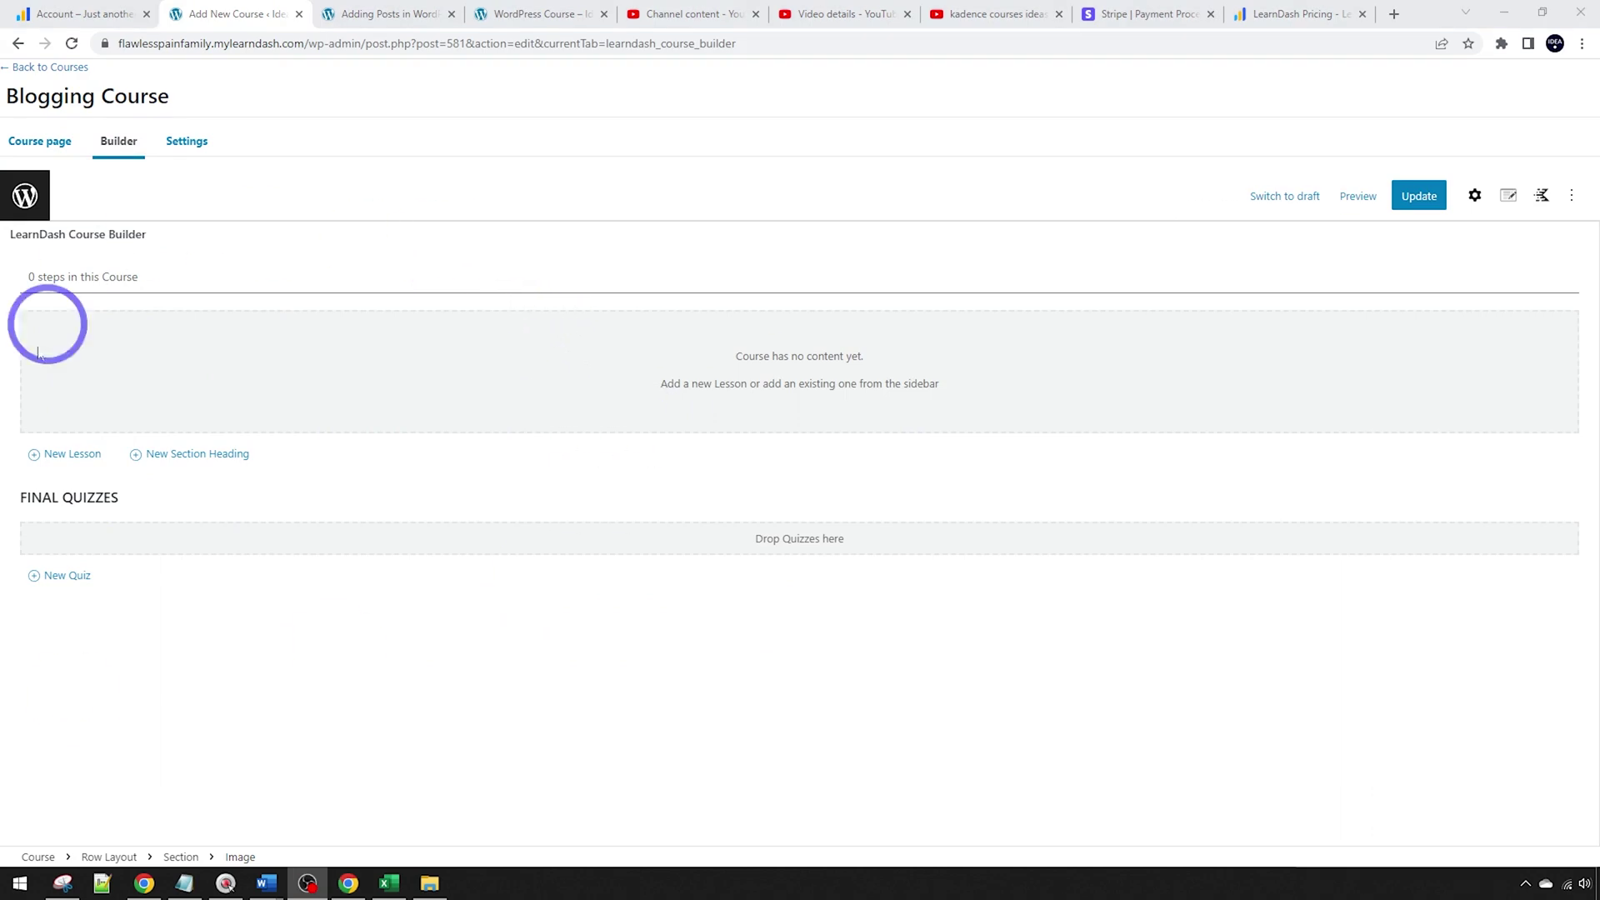
pyautogui.click(65, 455)
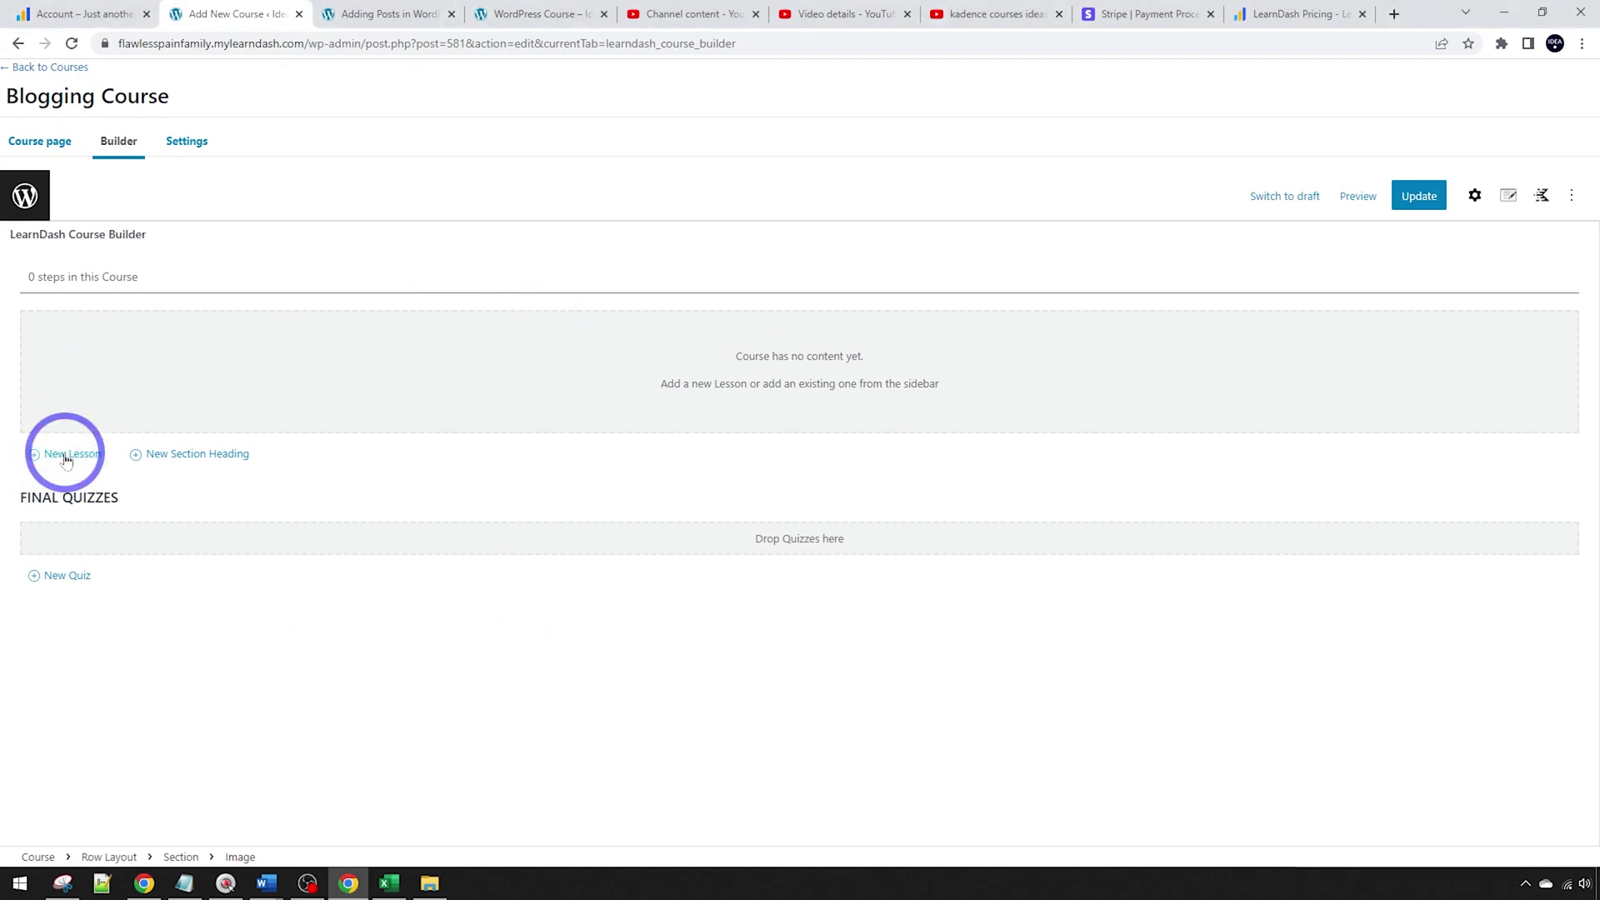
pyautogui.click(66, 457)
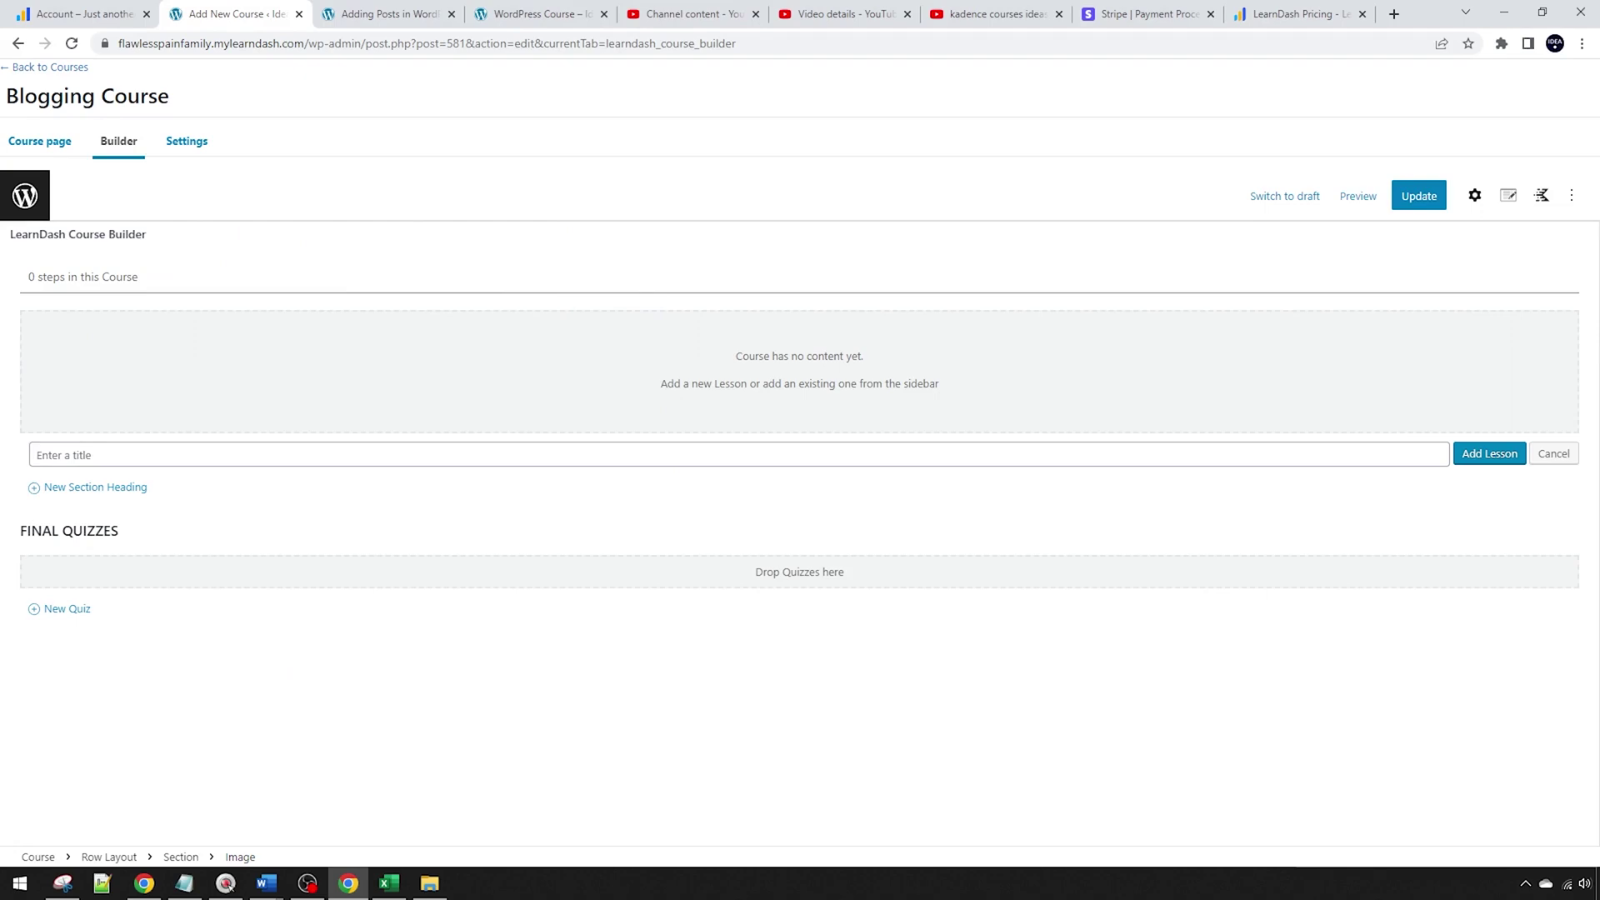
pyautogui.click(95, 454)
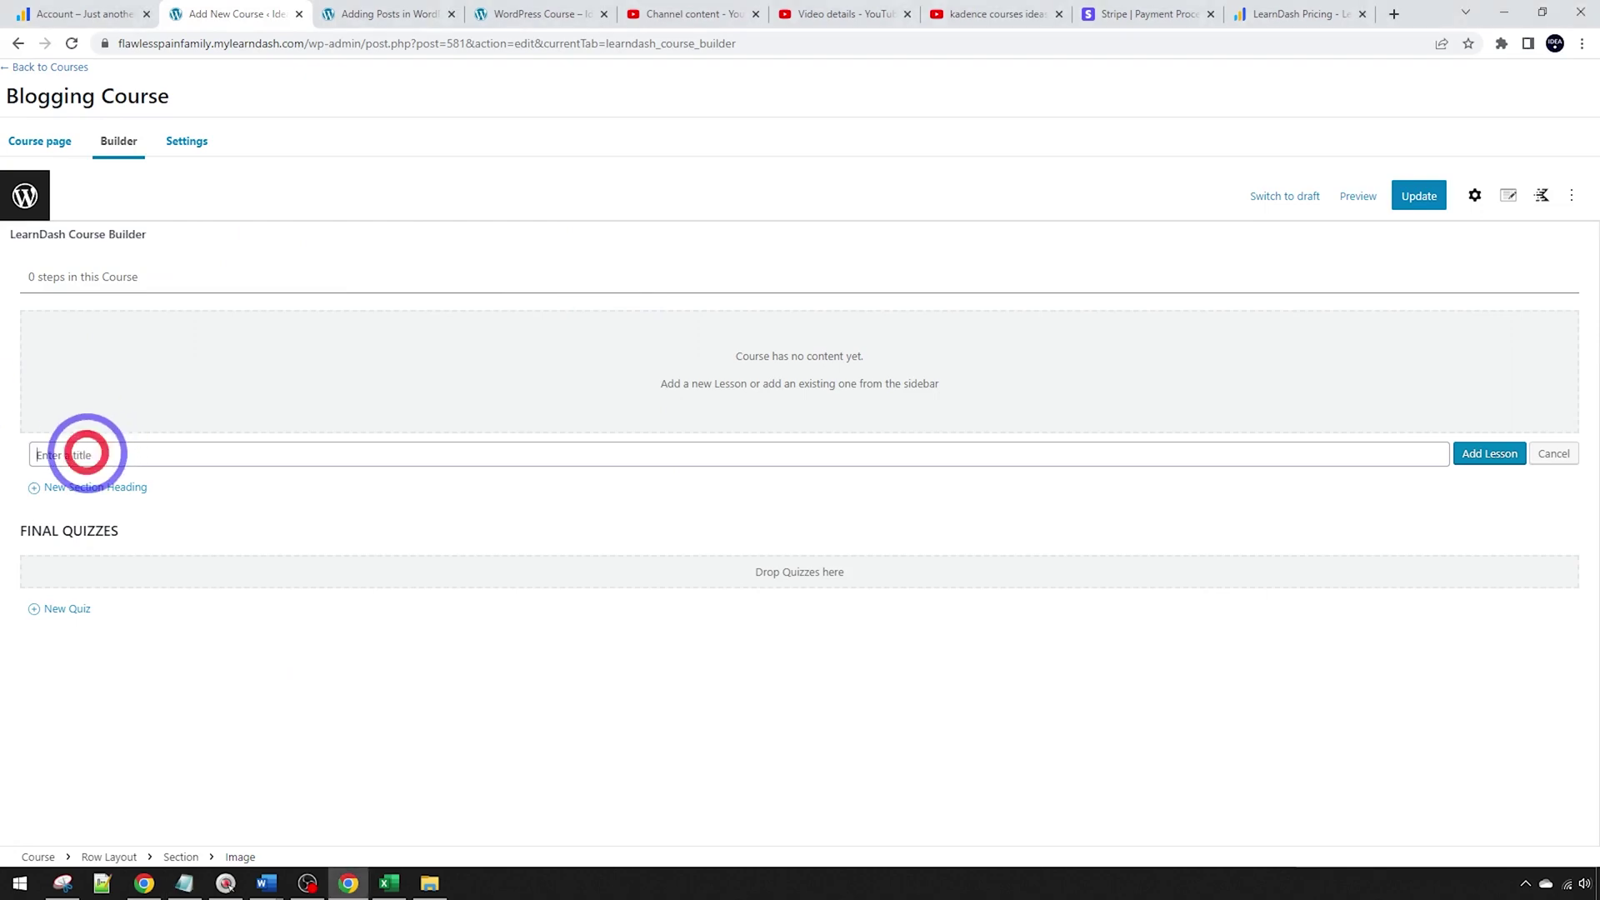
pyautogui.write('Intro to Blogging')
pyautogui.click(1489, 458)
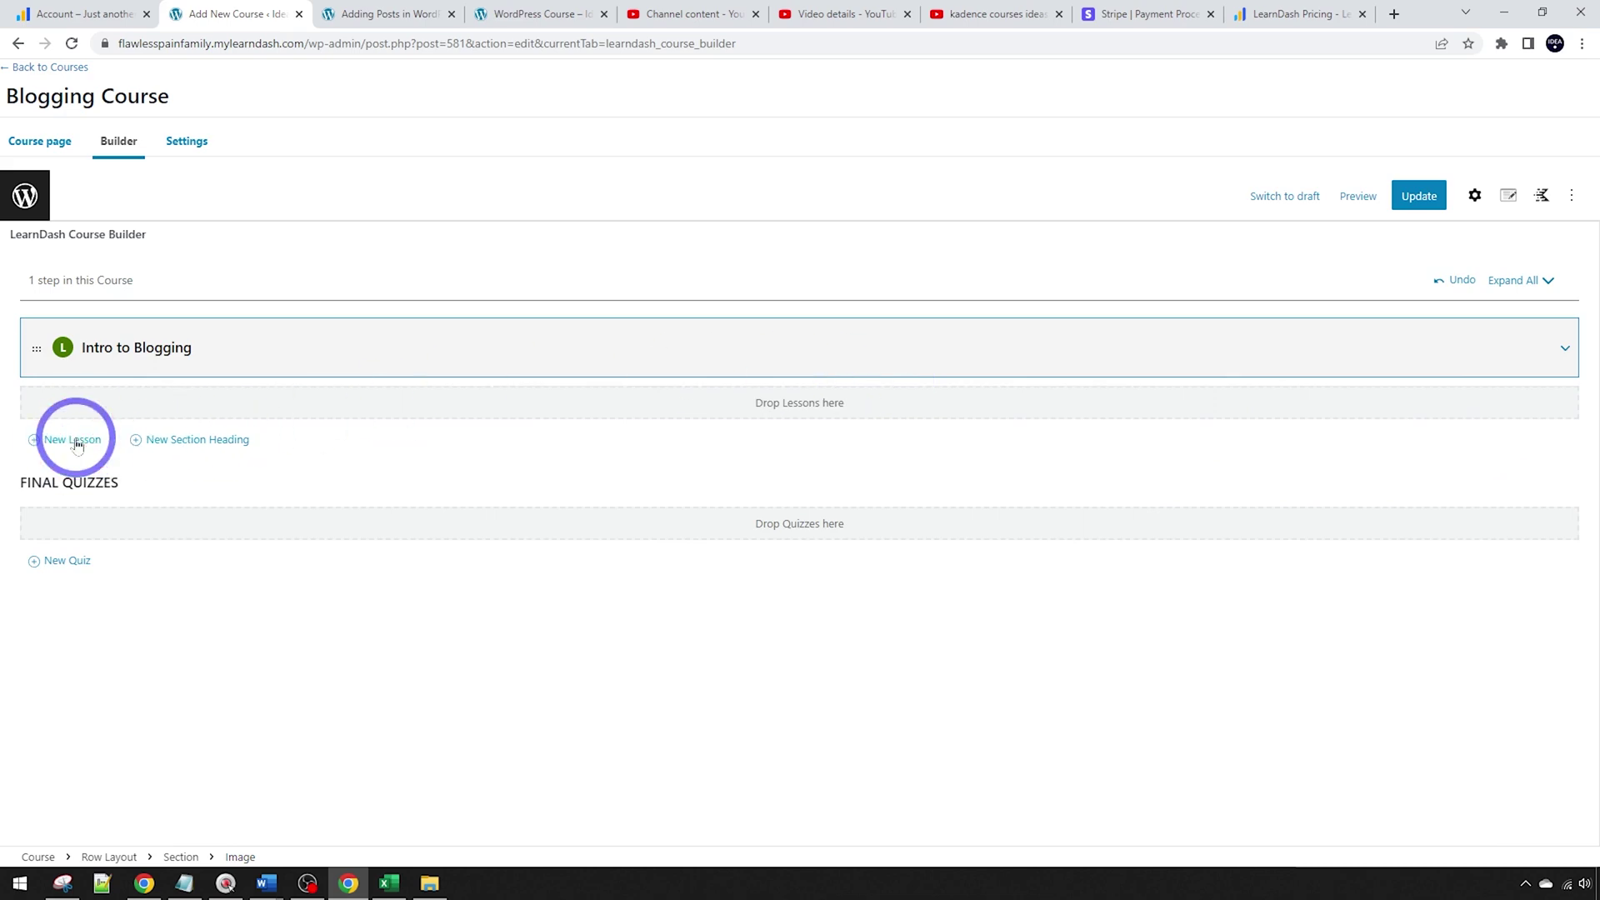
pyautogui.click(74, 441)
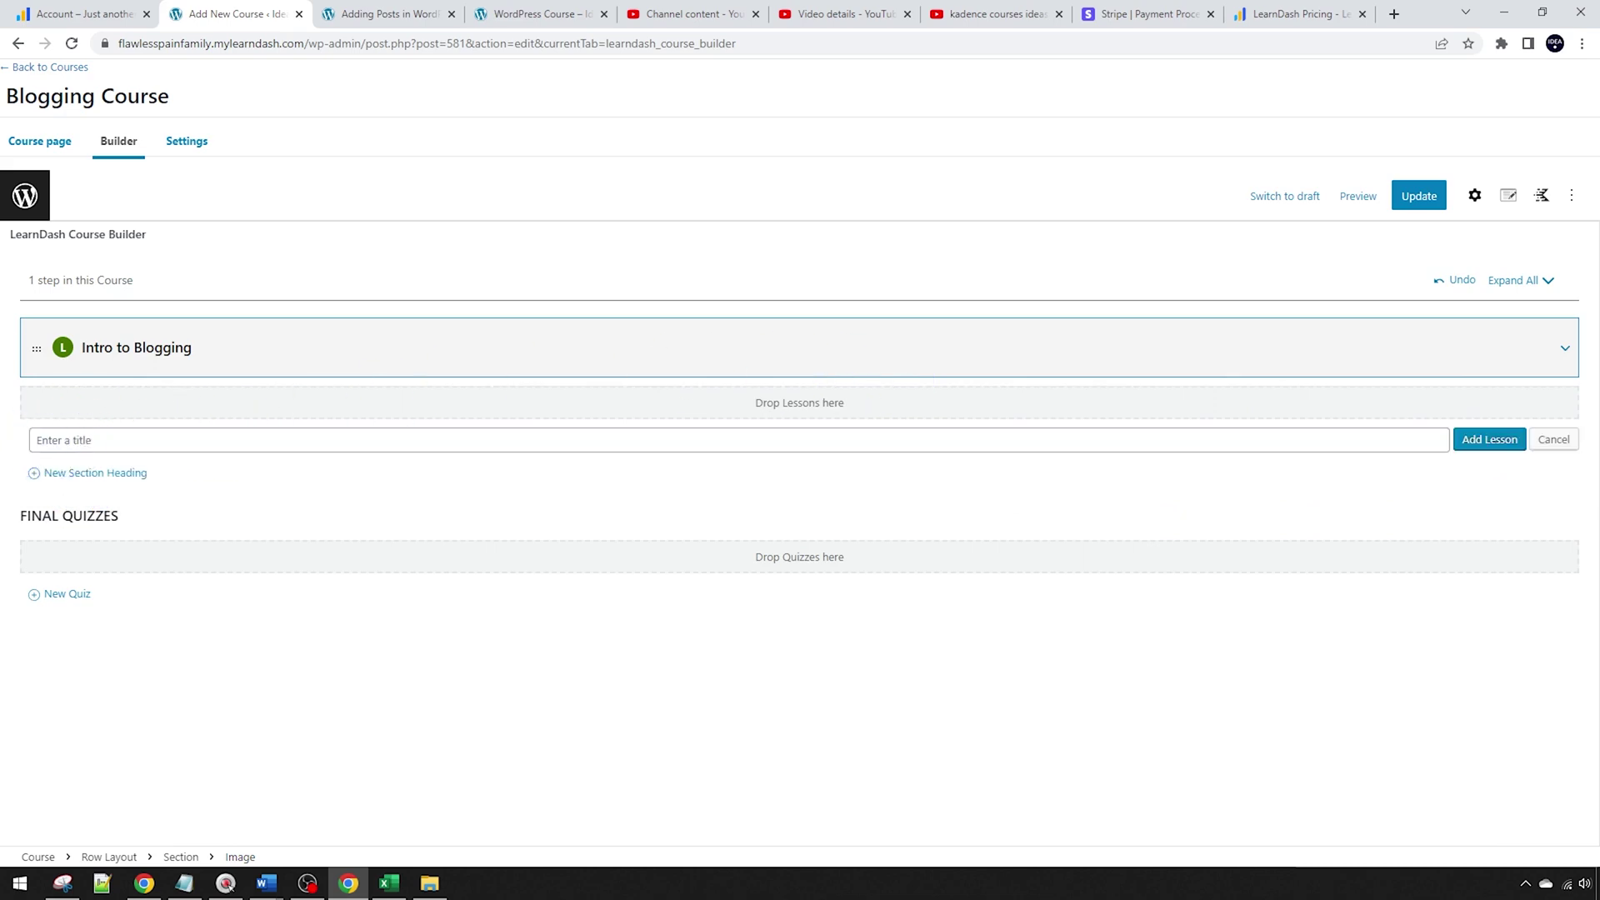
pyautogui.hotkey('alt', 'Tab')
pyautogui.click(61, 440)
pyautogui.write('Webhosting')
pyautogui.click(1489, 440)
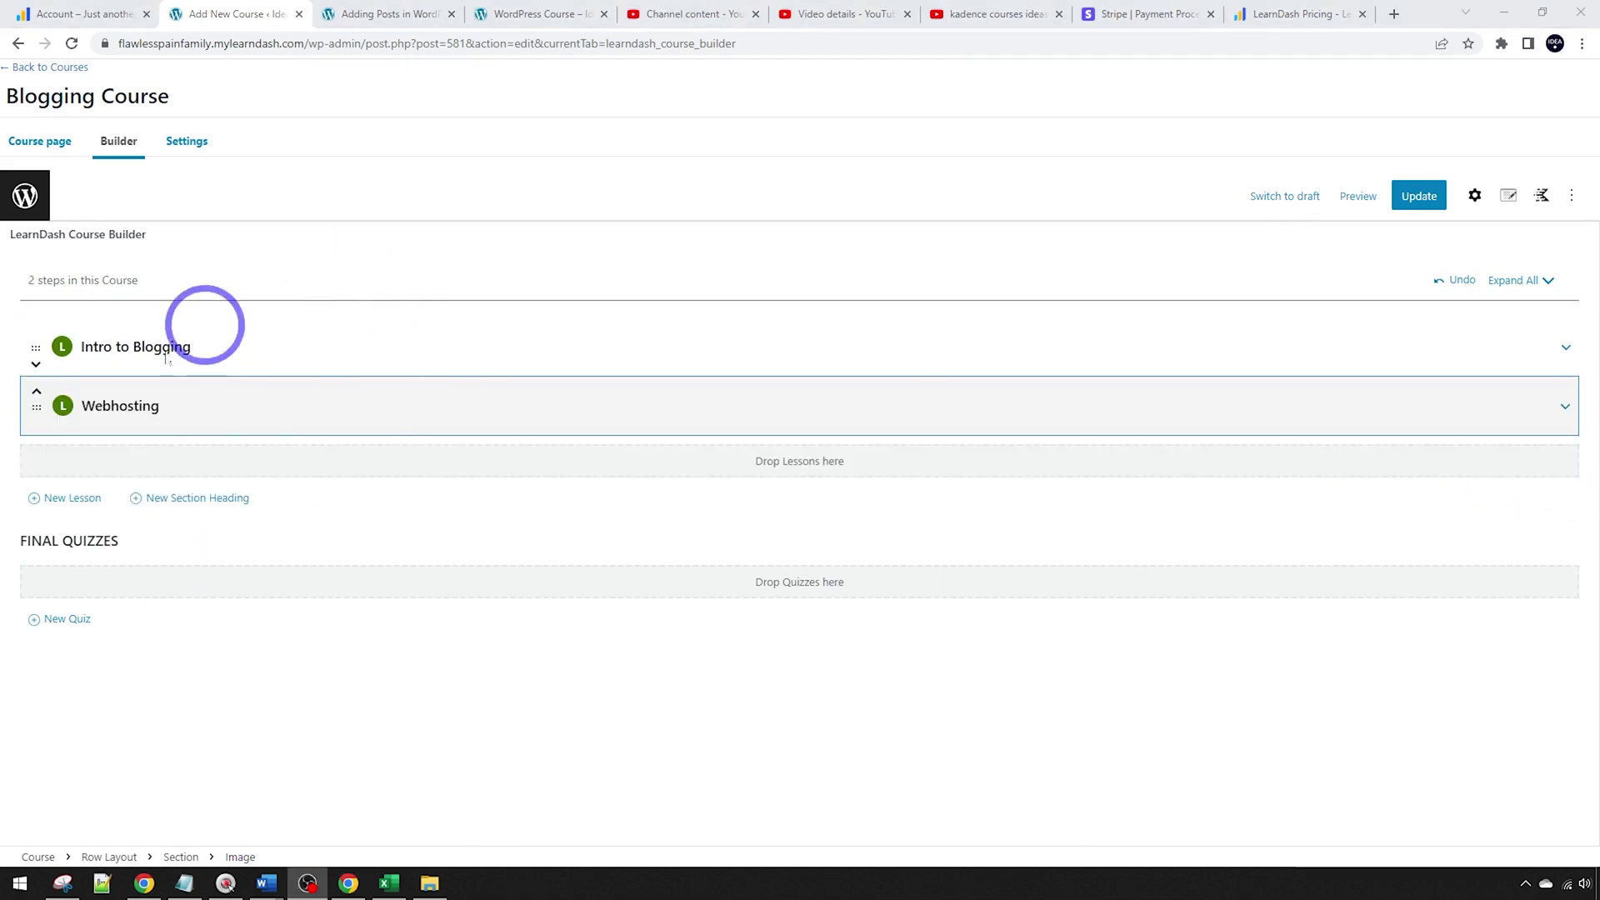
# Add topic 'Cloudways Managed Hosting' under Webhosting and update the course
pyautogui.click(1565, 415)
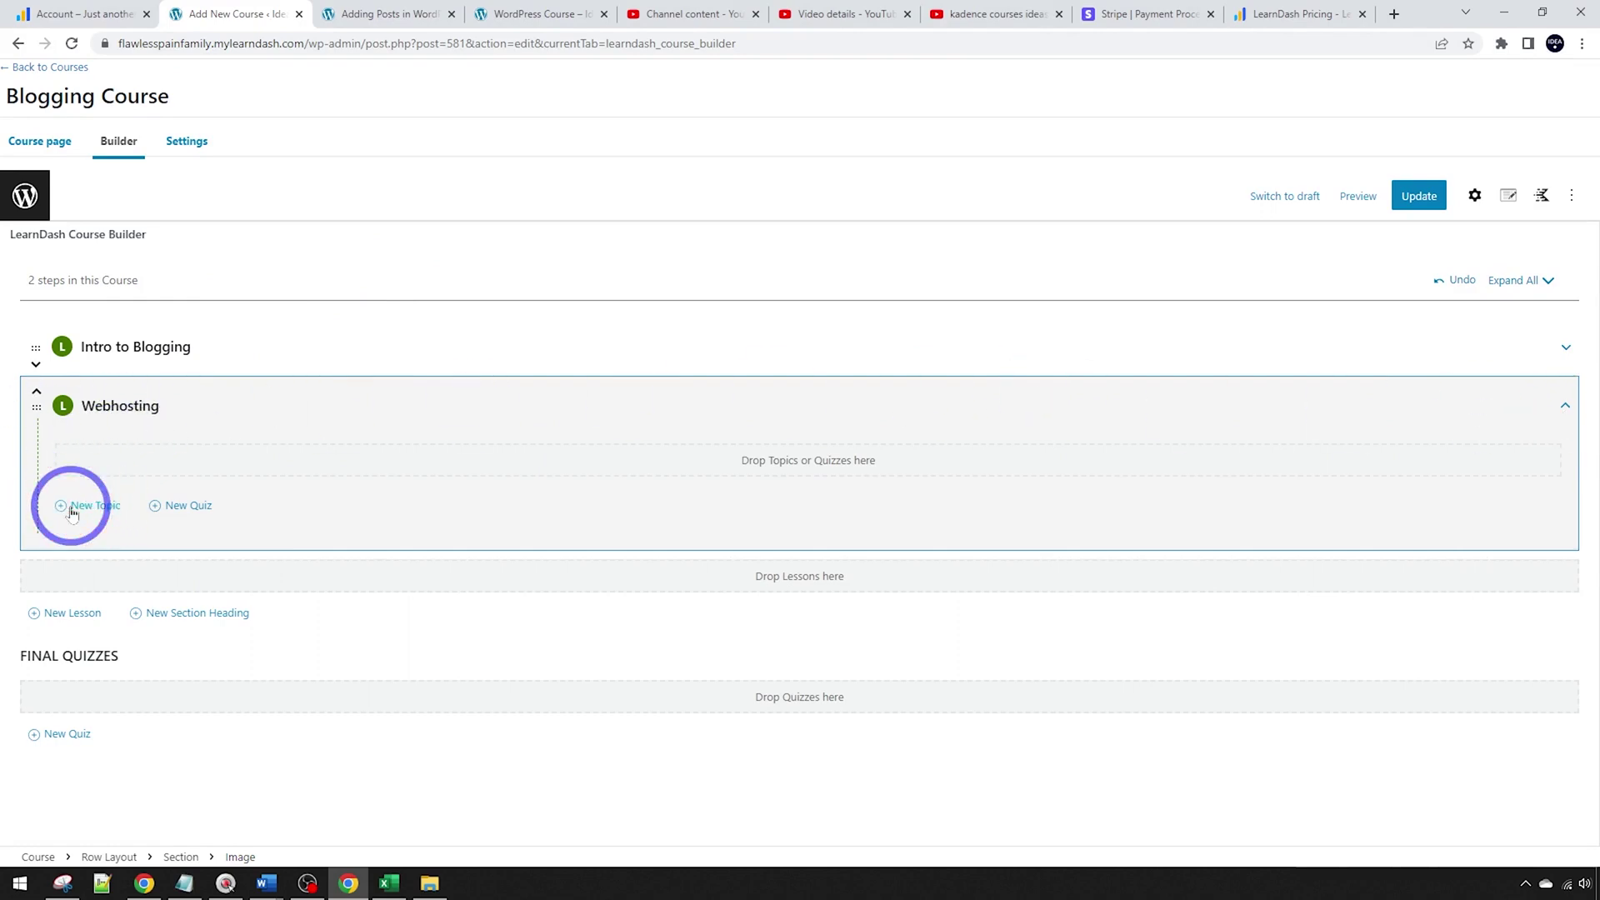
pyautogui.click(72, 508)
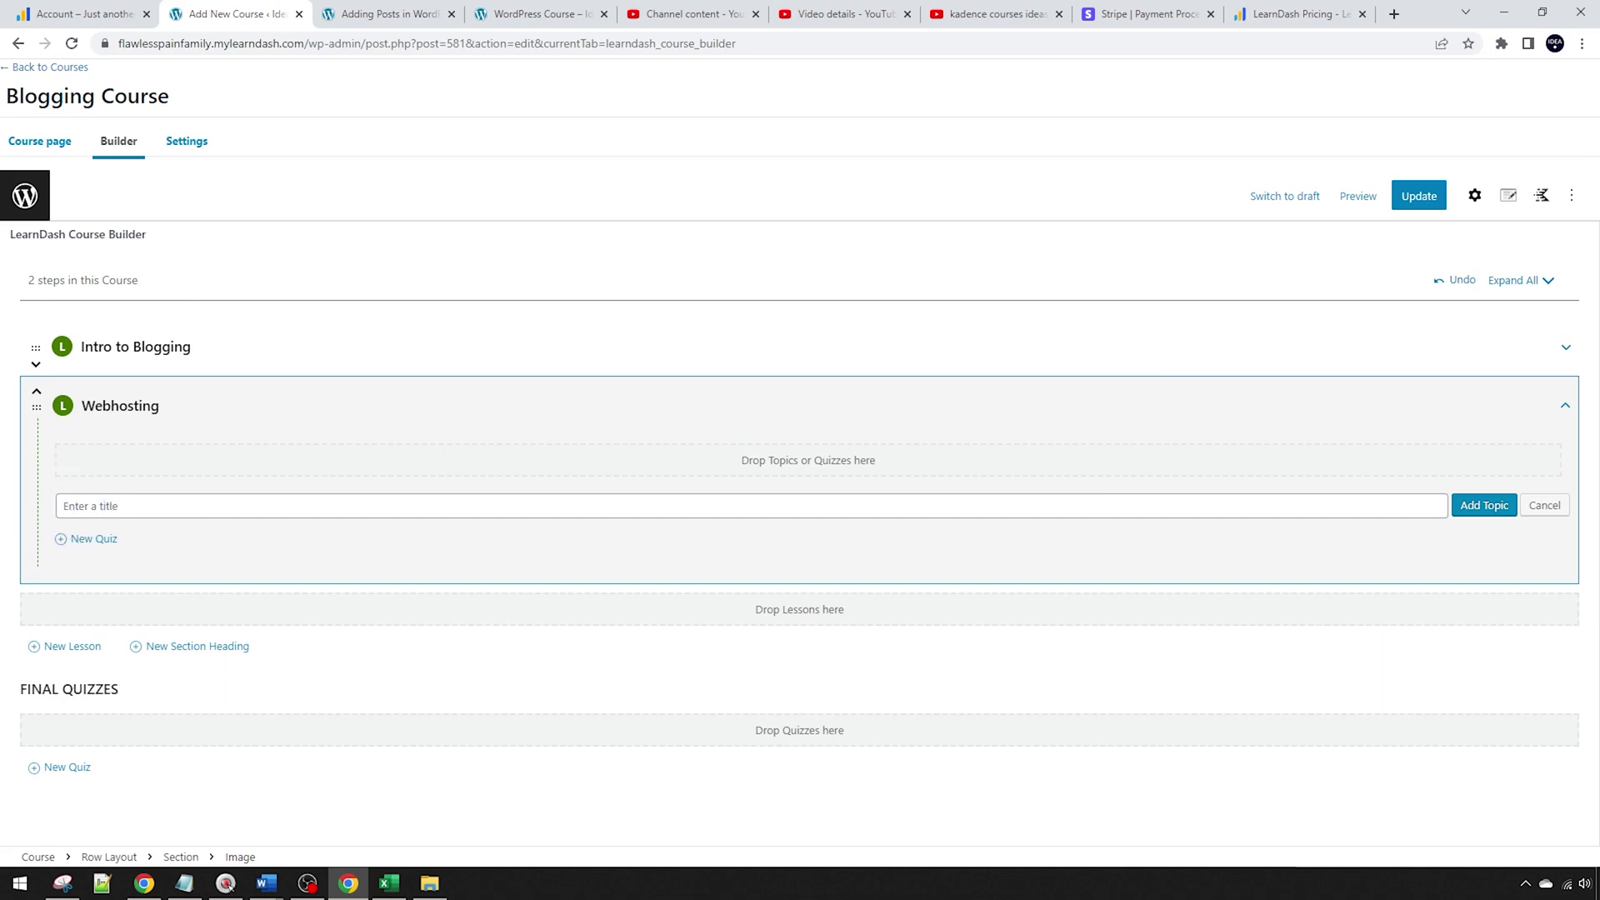
pyautogui.click(139, 505)
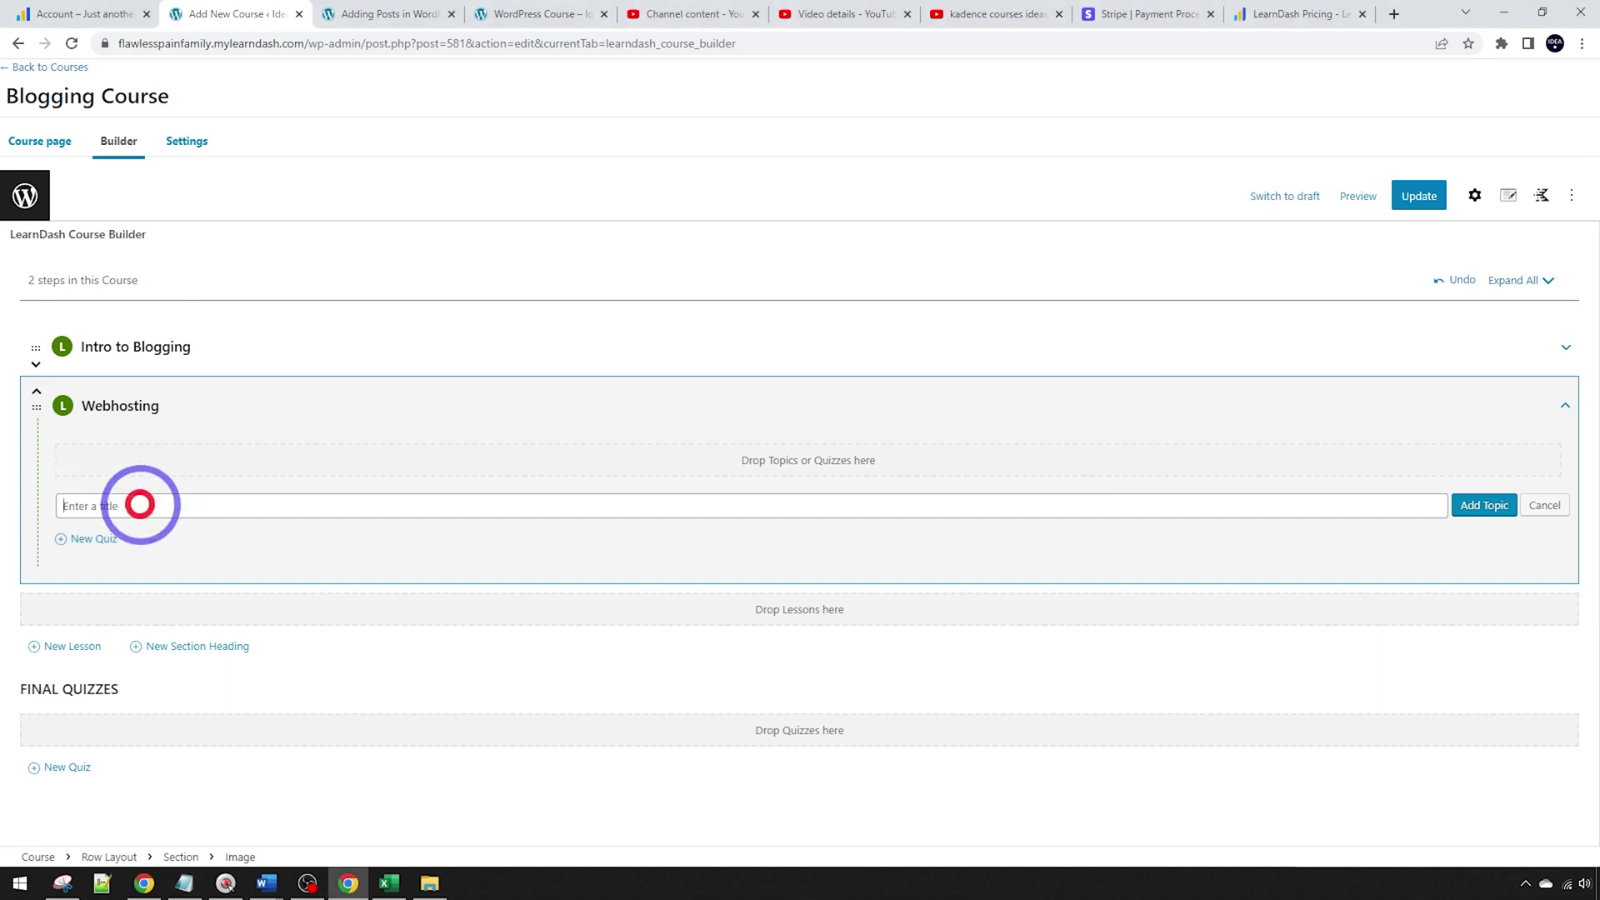
pyautogui.write('Cloudways Managed Hosting')
pyautogui.click(1484, 505)
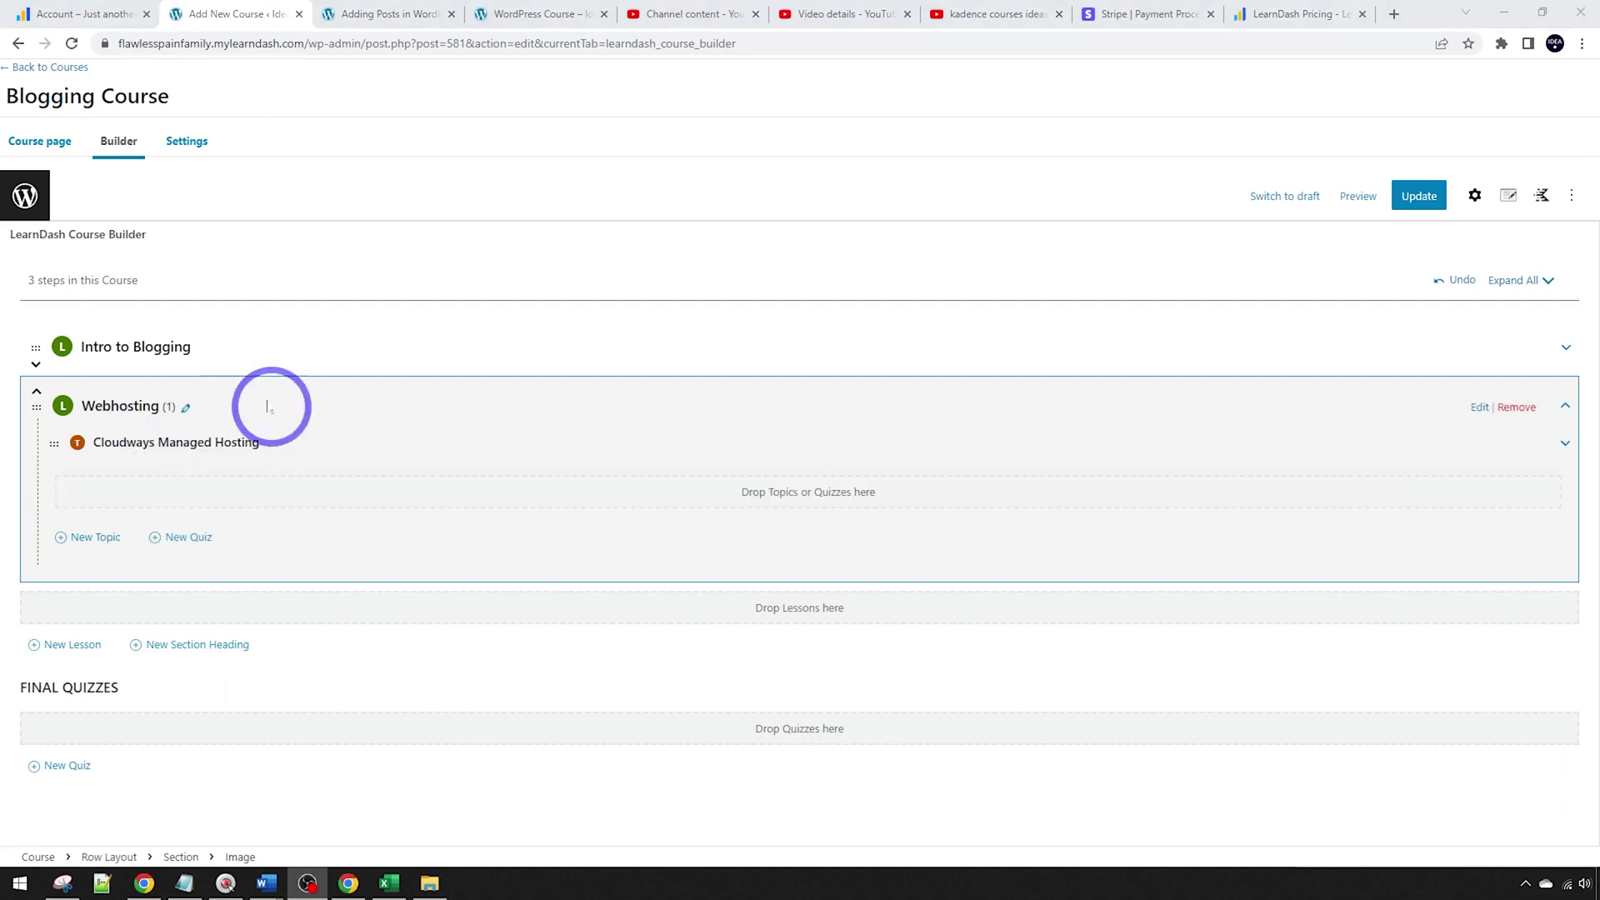
pyautogui.click(1419, 196)
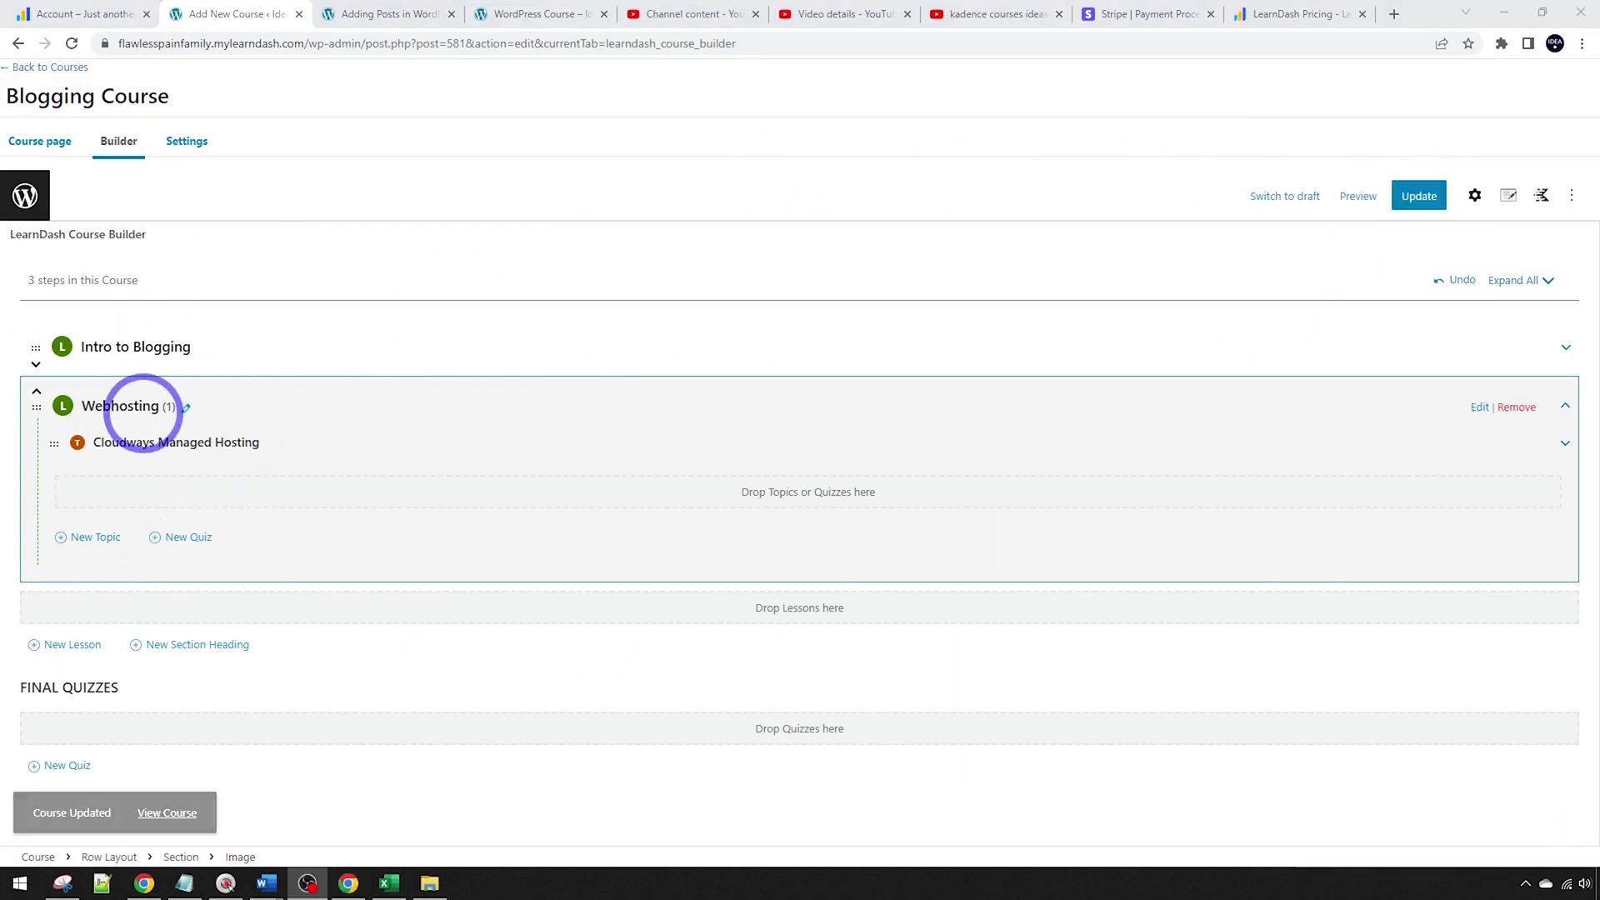
pyautogui.click(1483, 444)
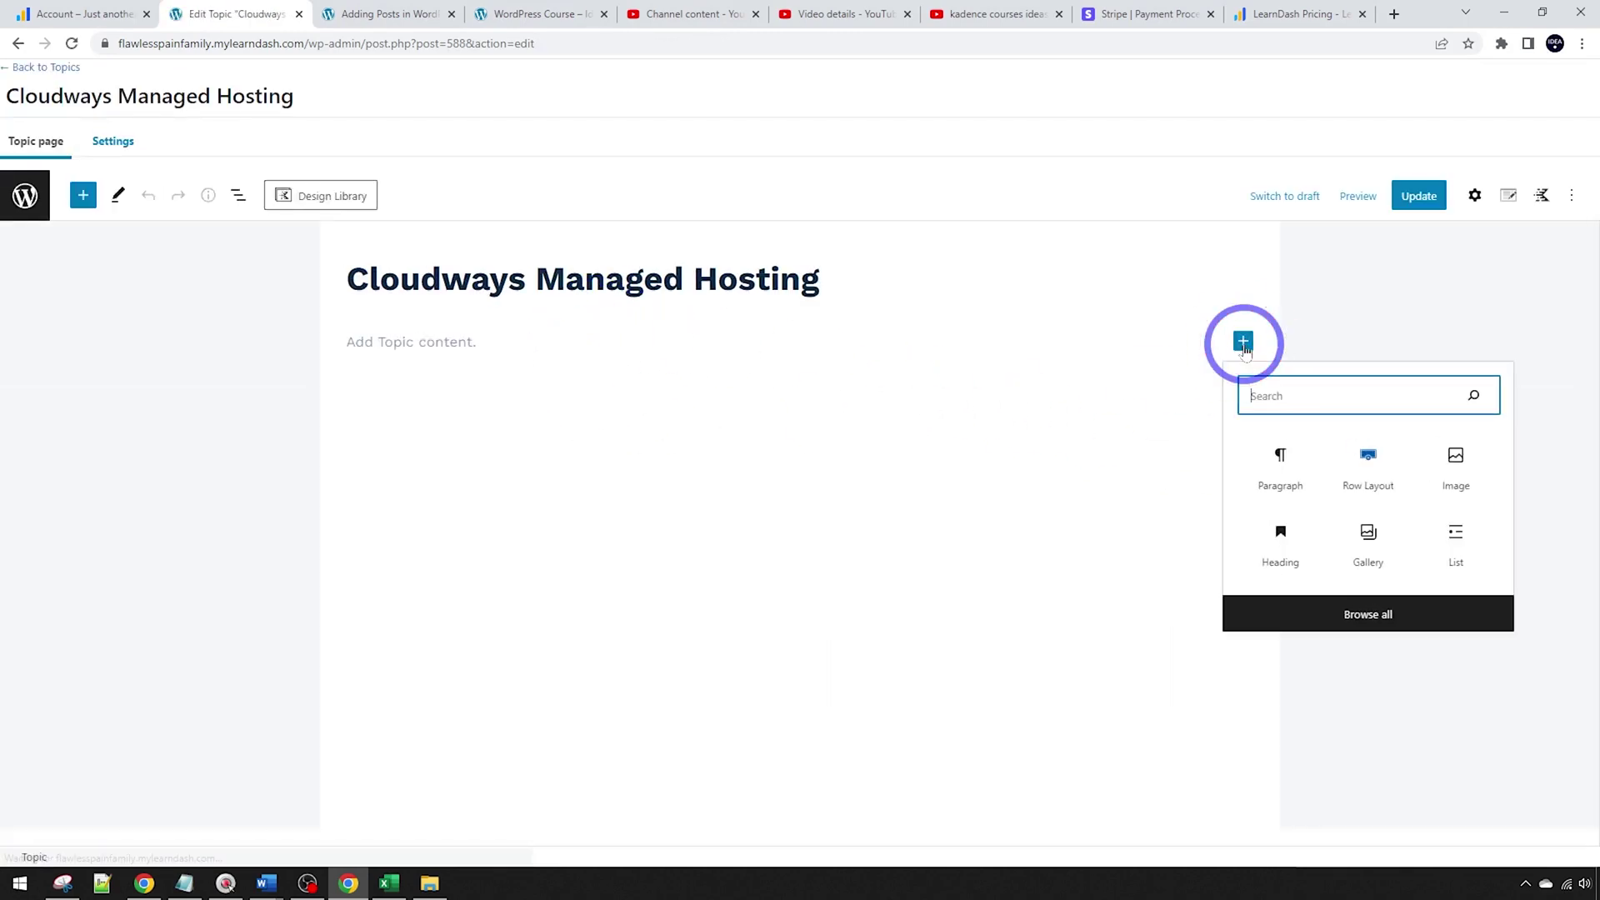
# Show the full content block list, then bring up the live WordPress Course page tab
pyautogui.click(1371, 612)
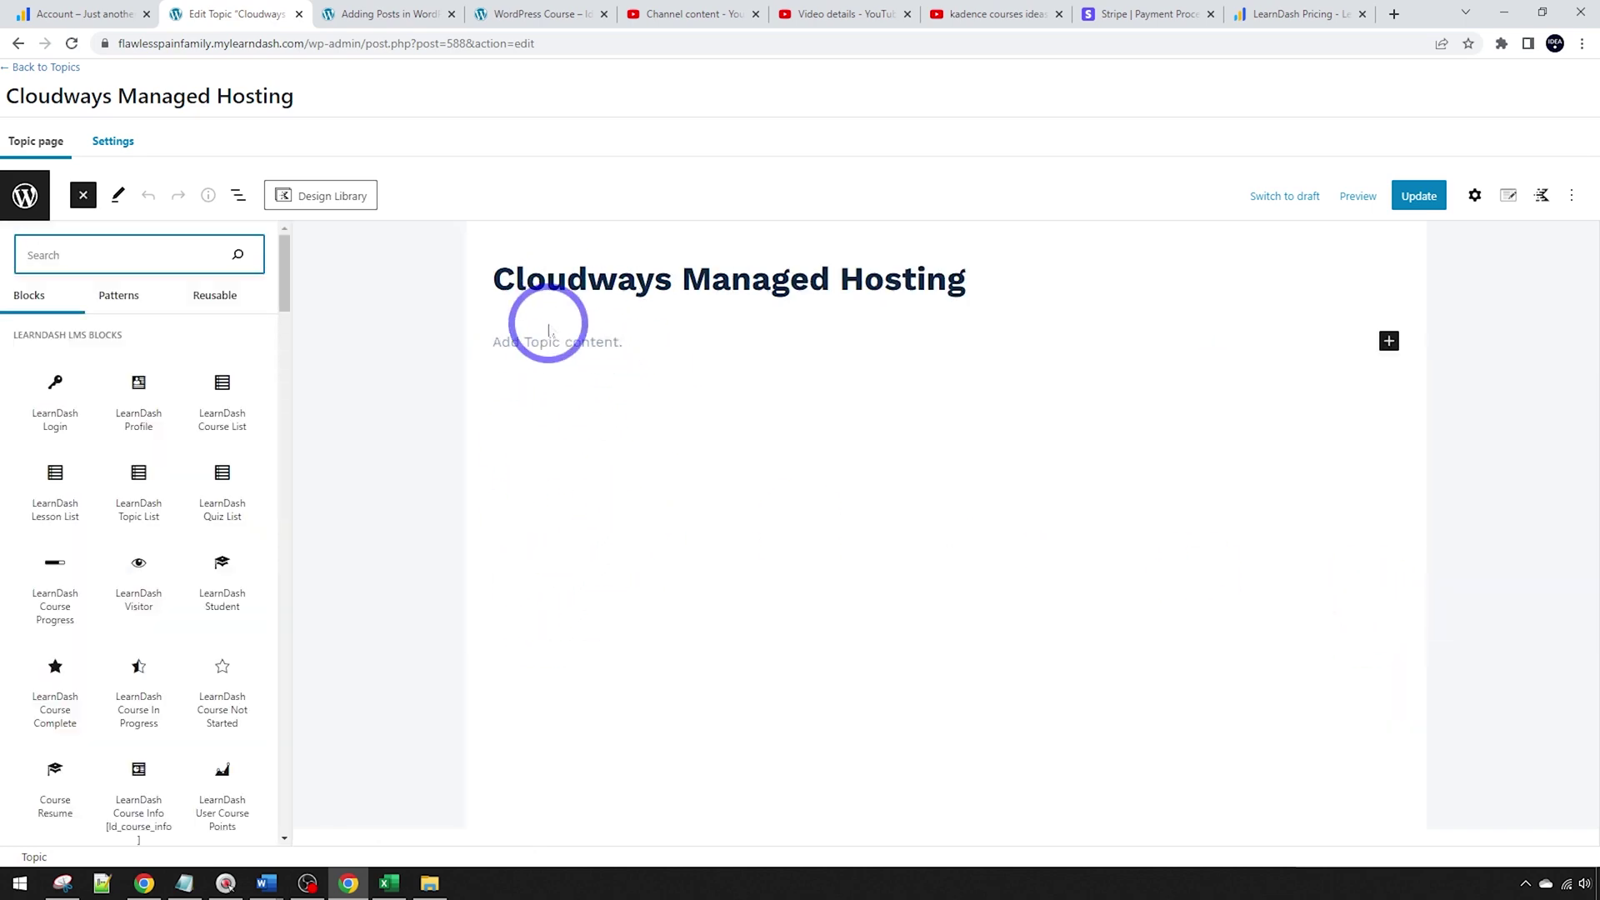
pyautogui.hotkey('ctrl', '4')
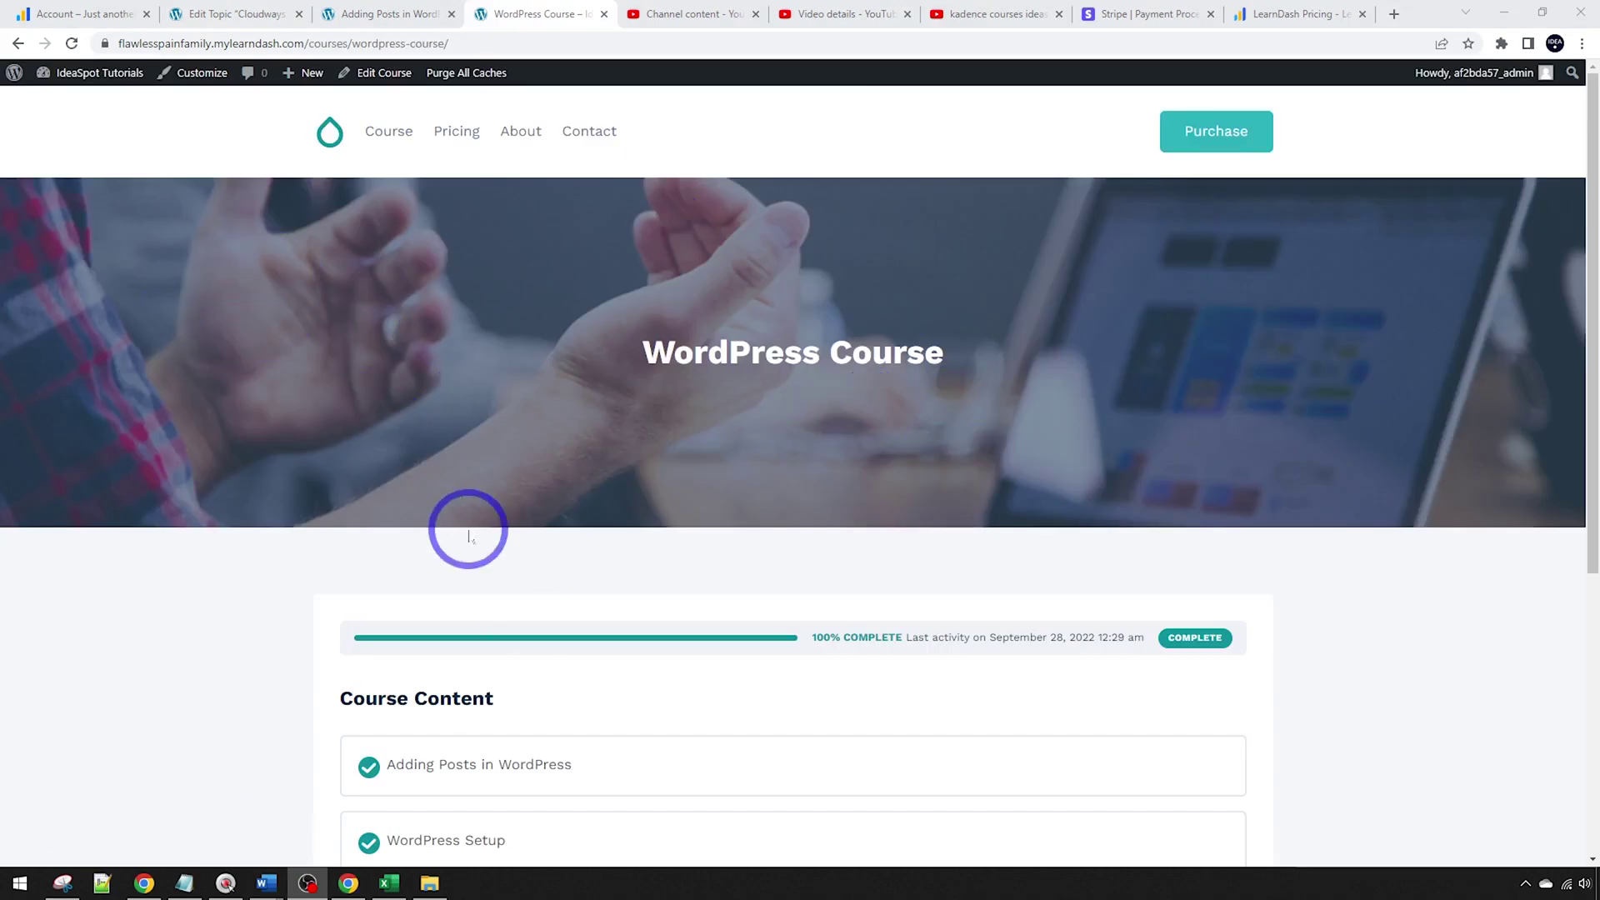
# Set the Course Layout's Course Above Area Background to my-work-5-1.jpg from the Media Library
pyautogui.click(195, 77)
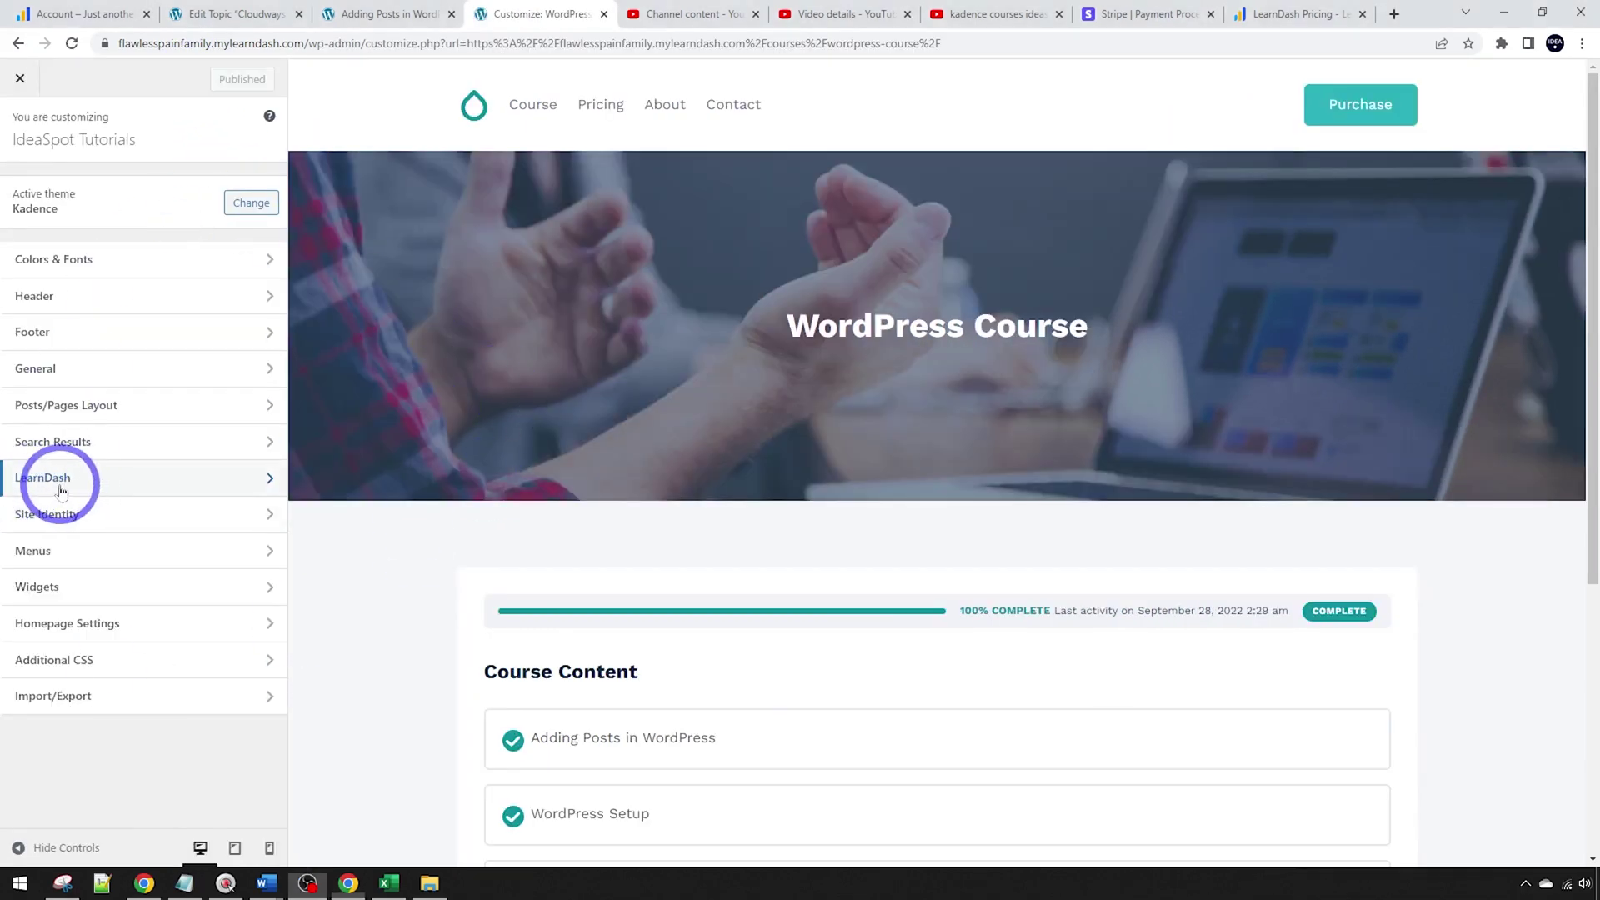
pyautogui.click(60, 480)
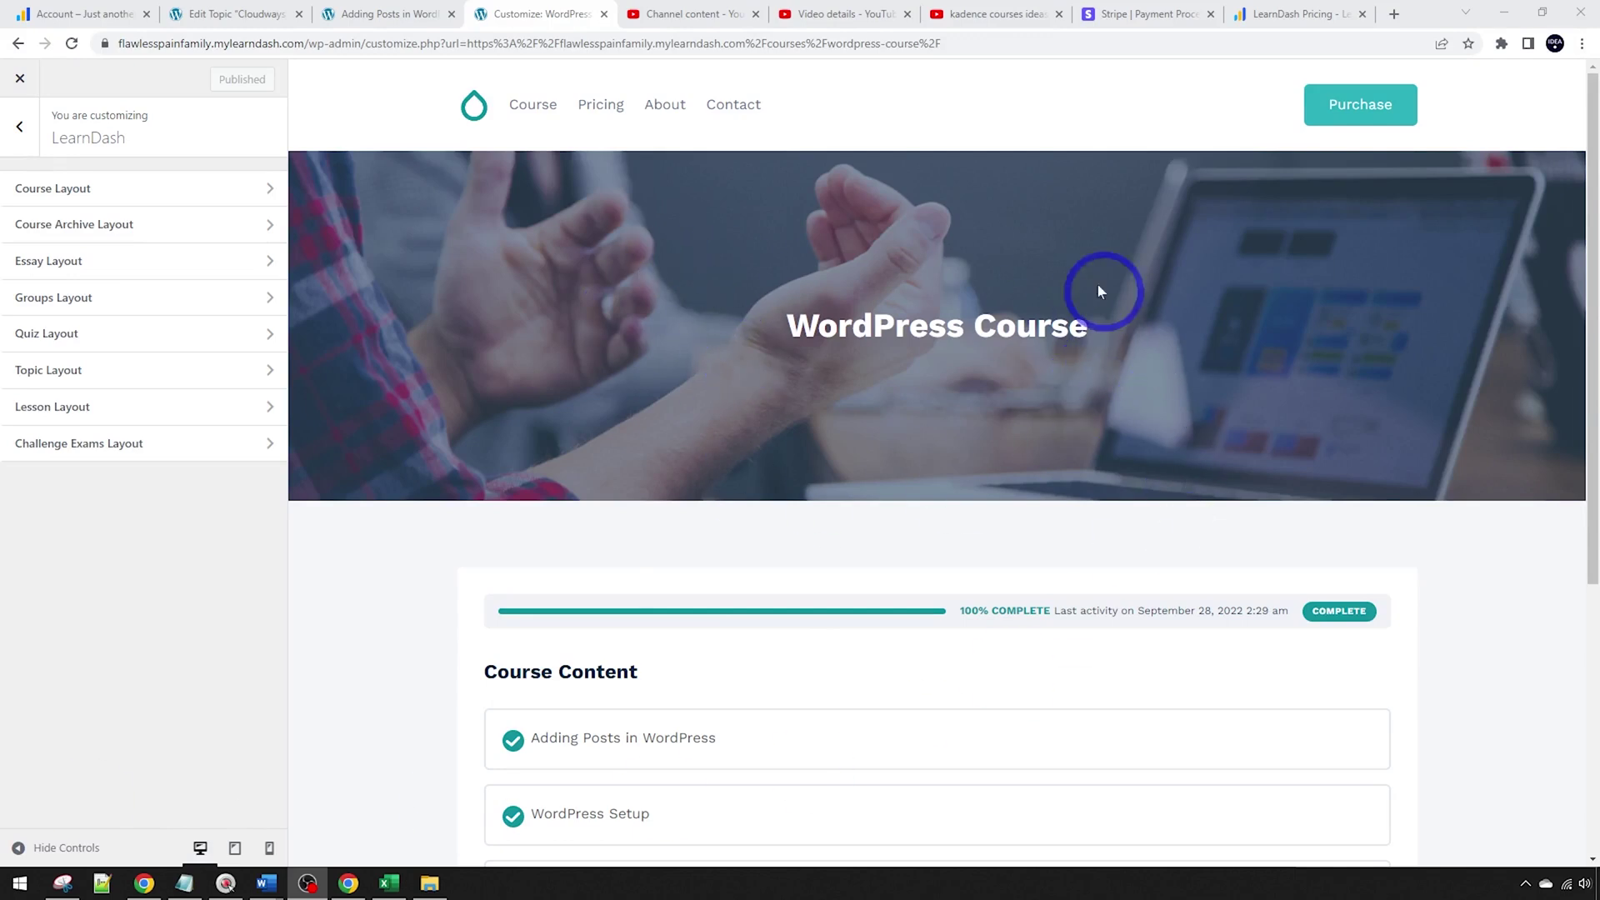
pyautogui.click(77, 190)
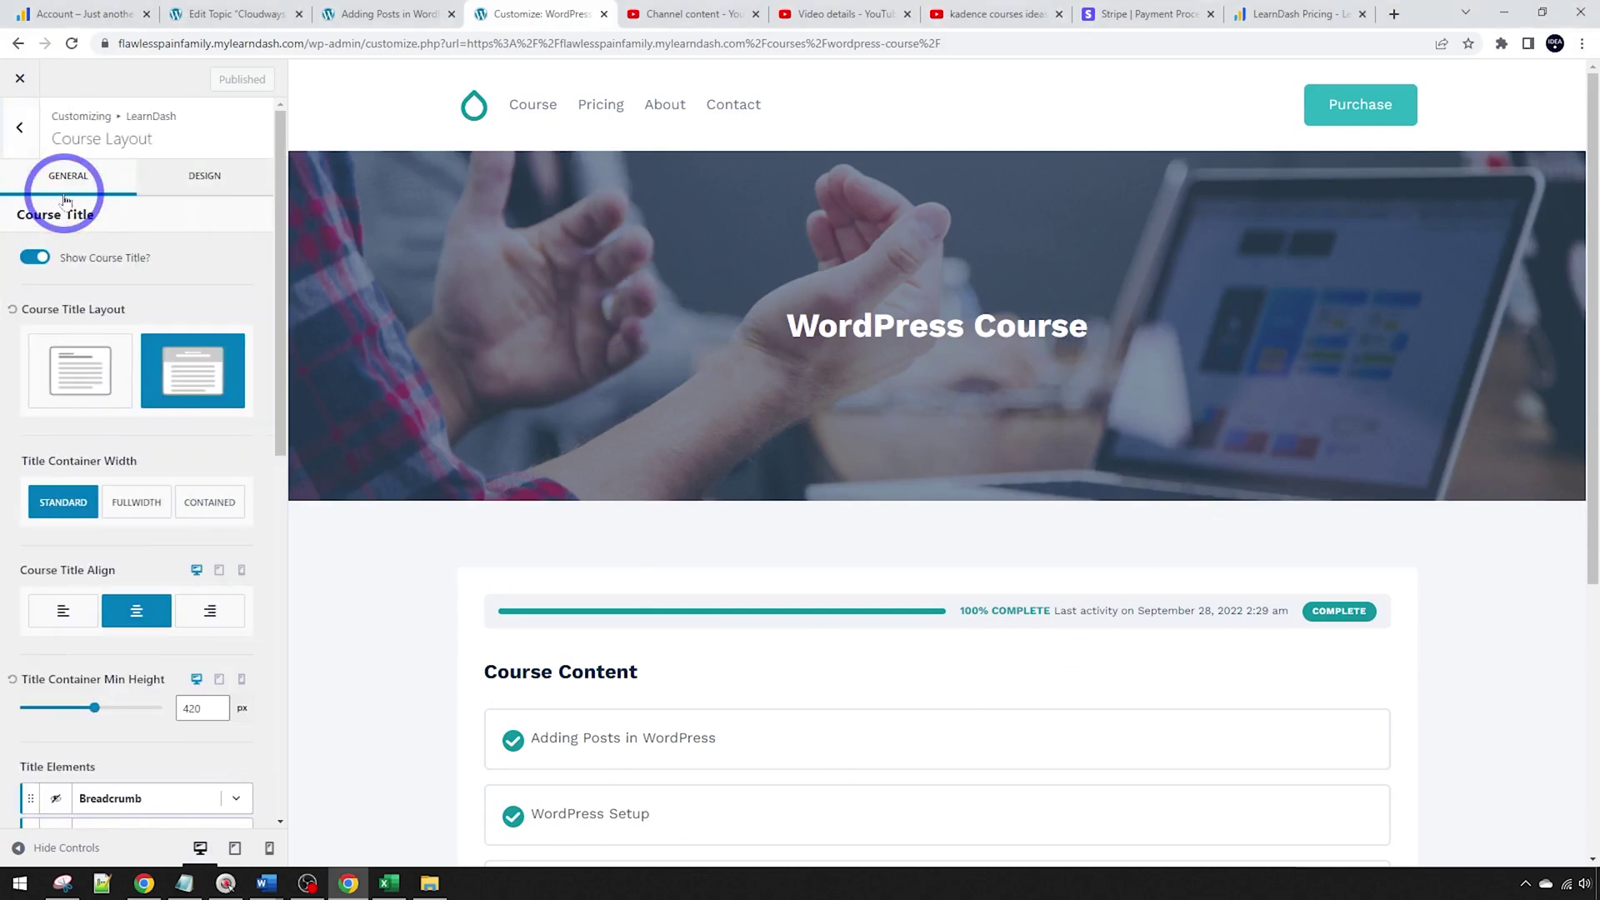
pyautogui.click(221, 188)
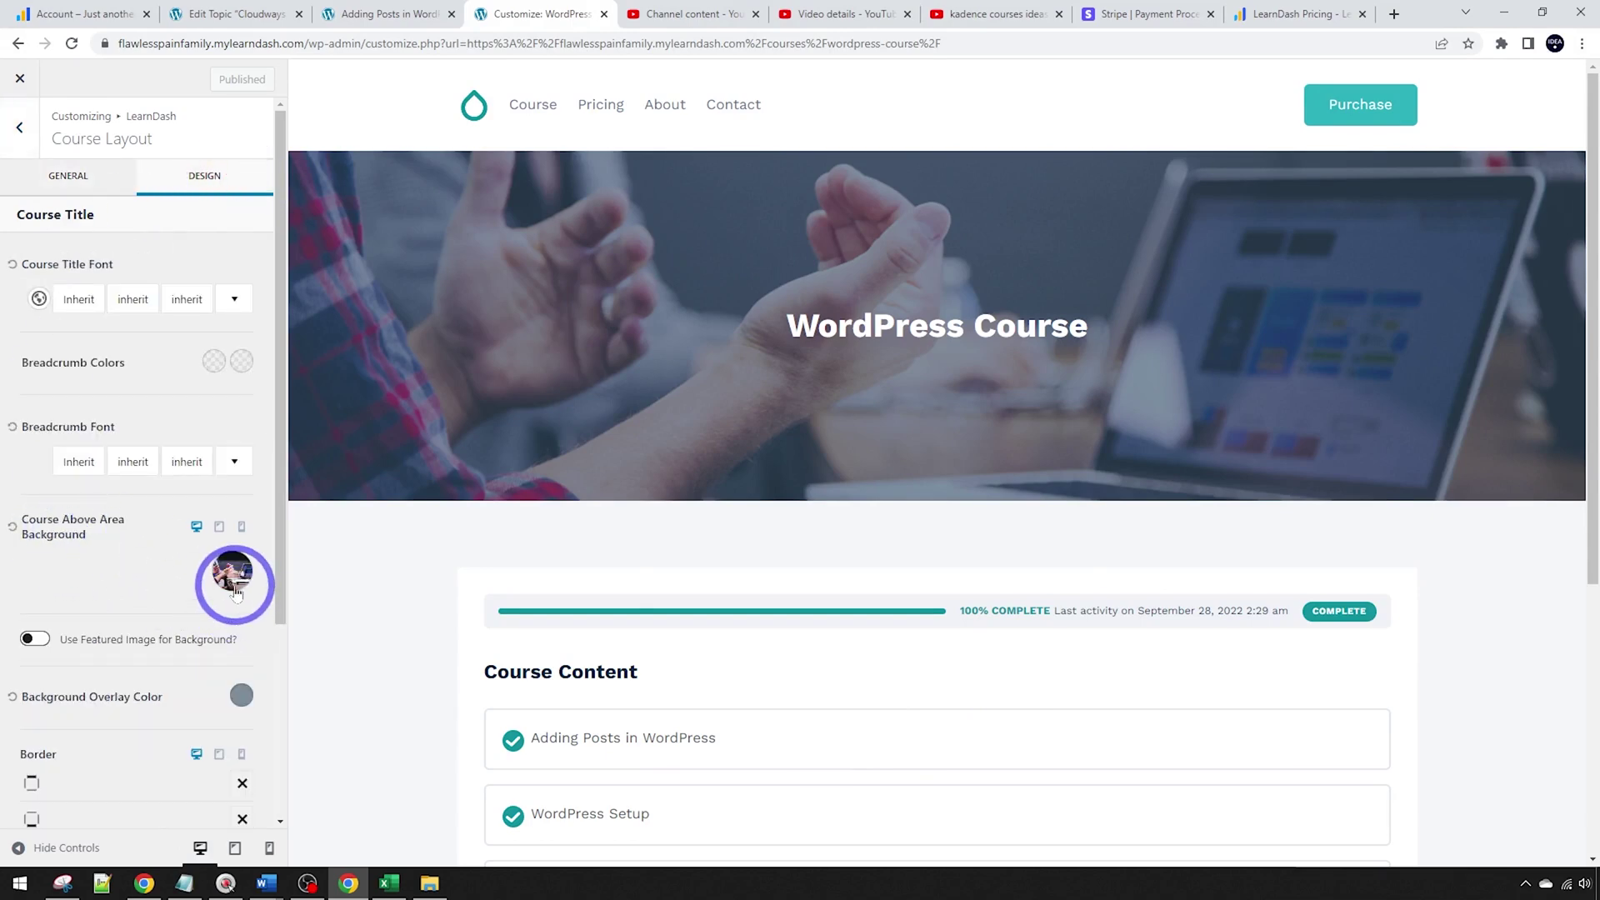
pyautogui.click(236, 579)
pyautogui.moveTo(147, 175); pyautogui.dragTo(139, 169)
pyautogui.click(220, 352)
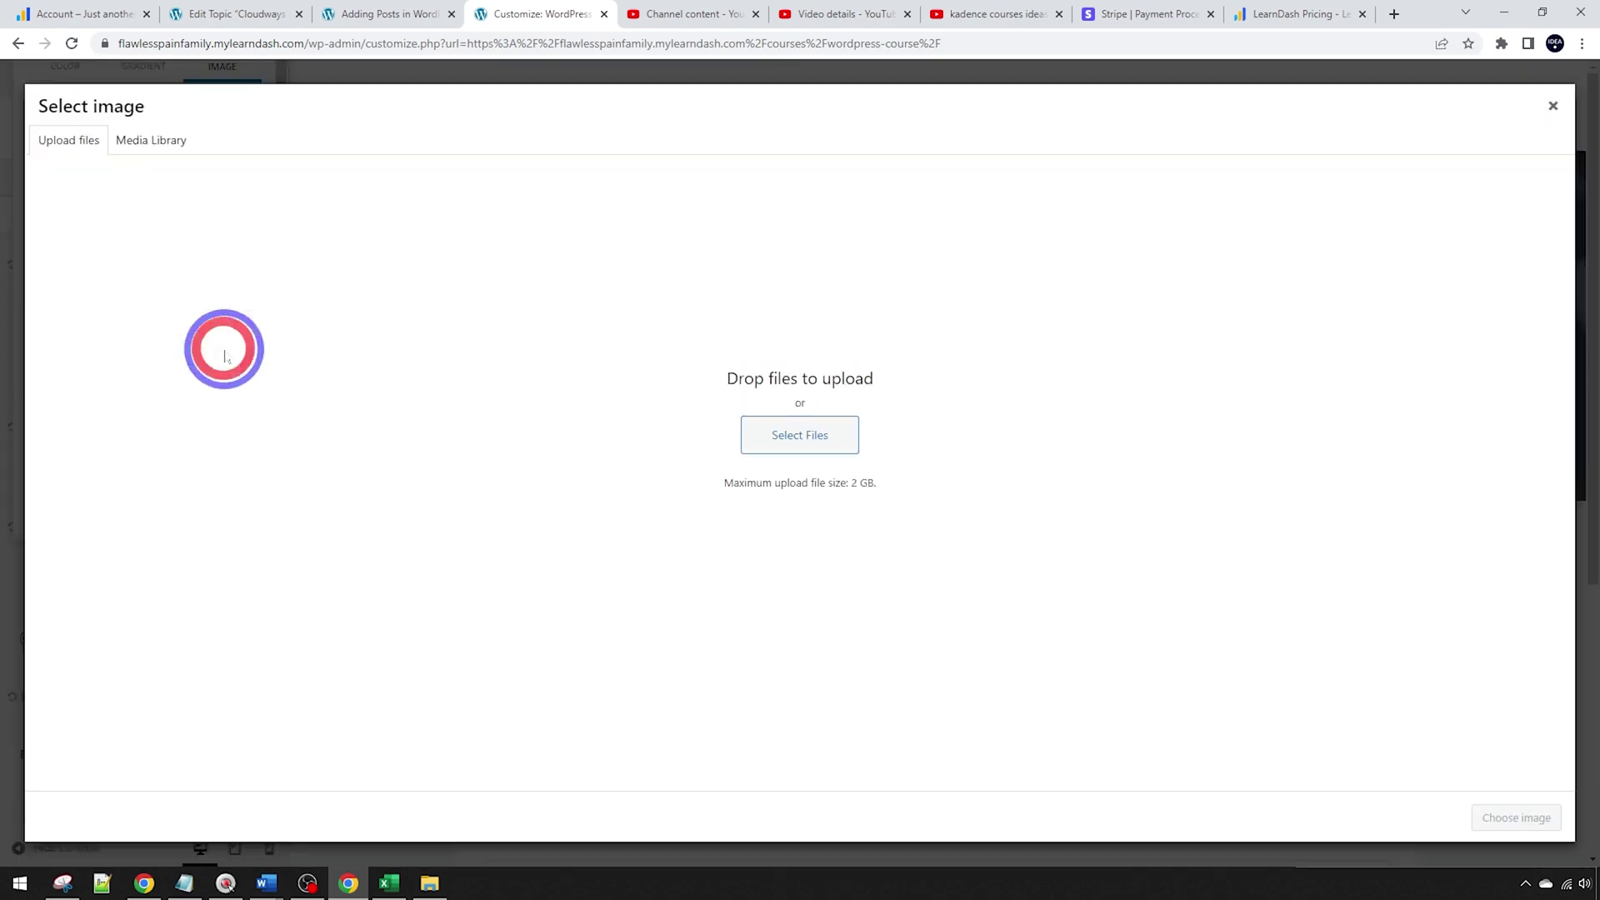
pyautogui.click(162, 142)
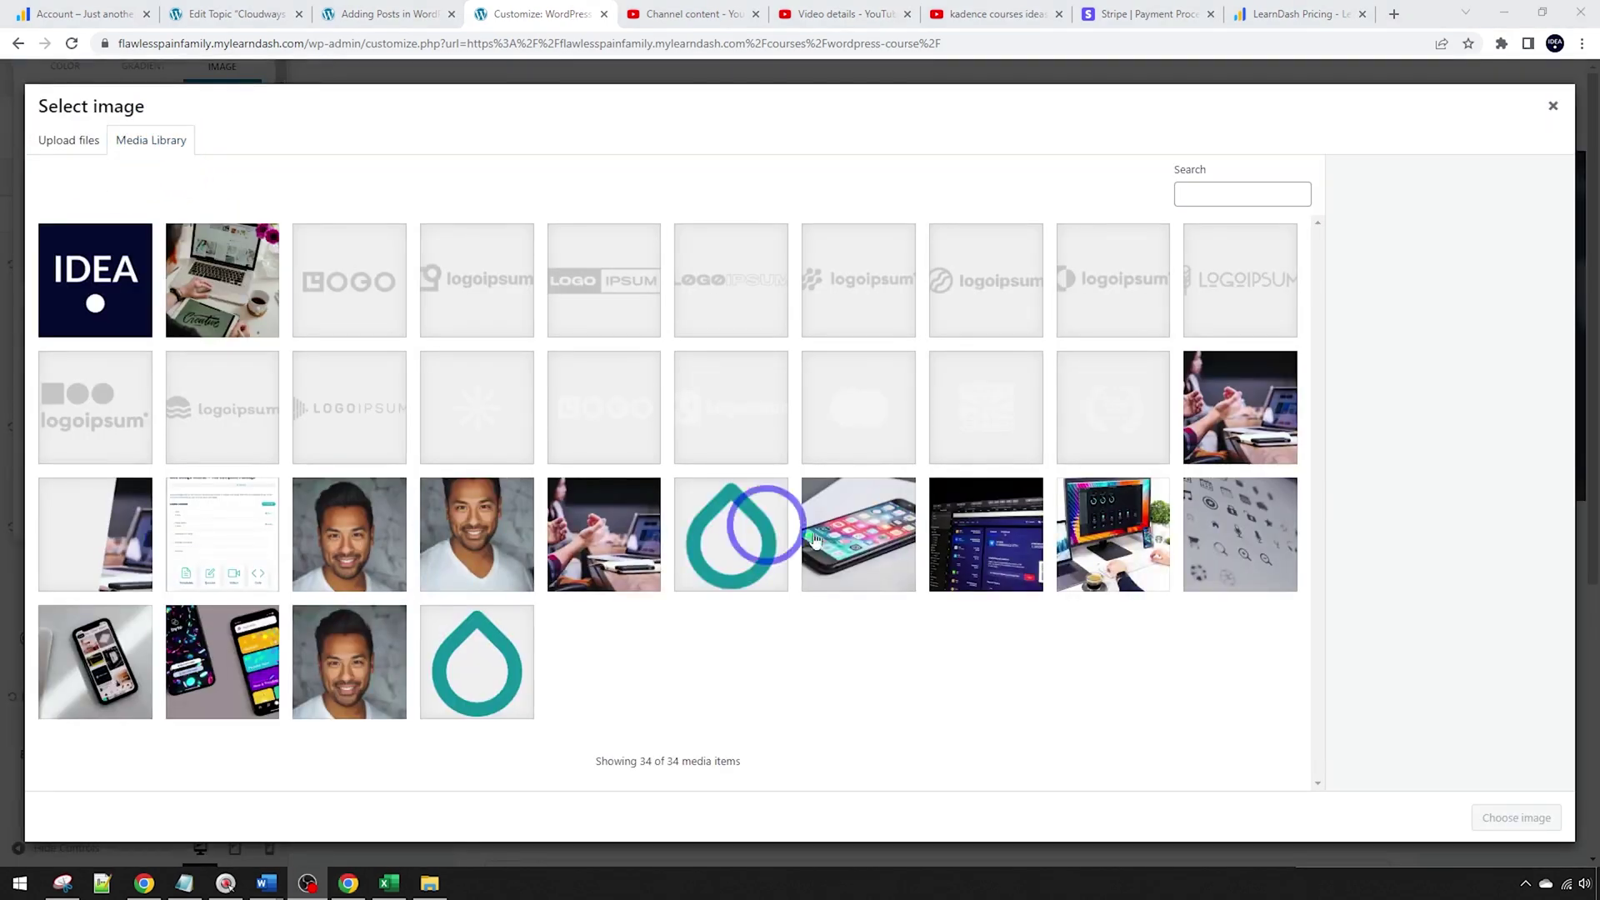
pyautogui.click(985, 542)
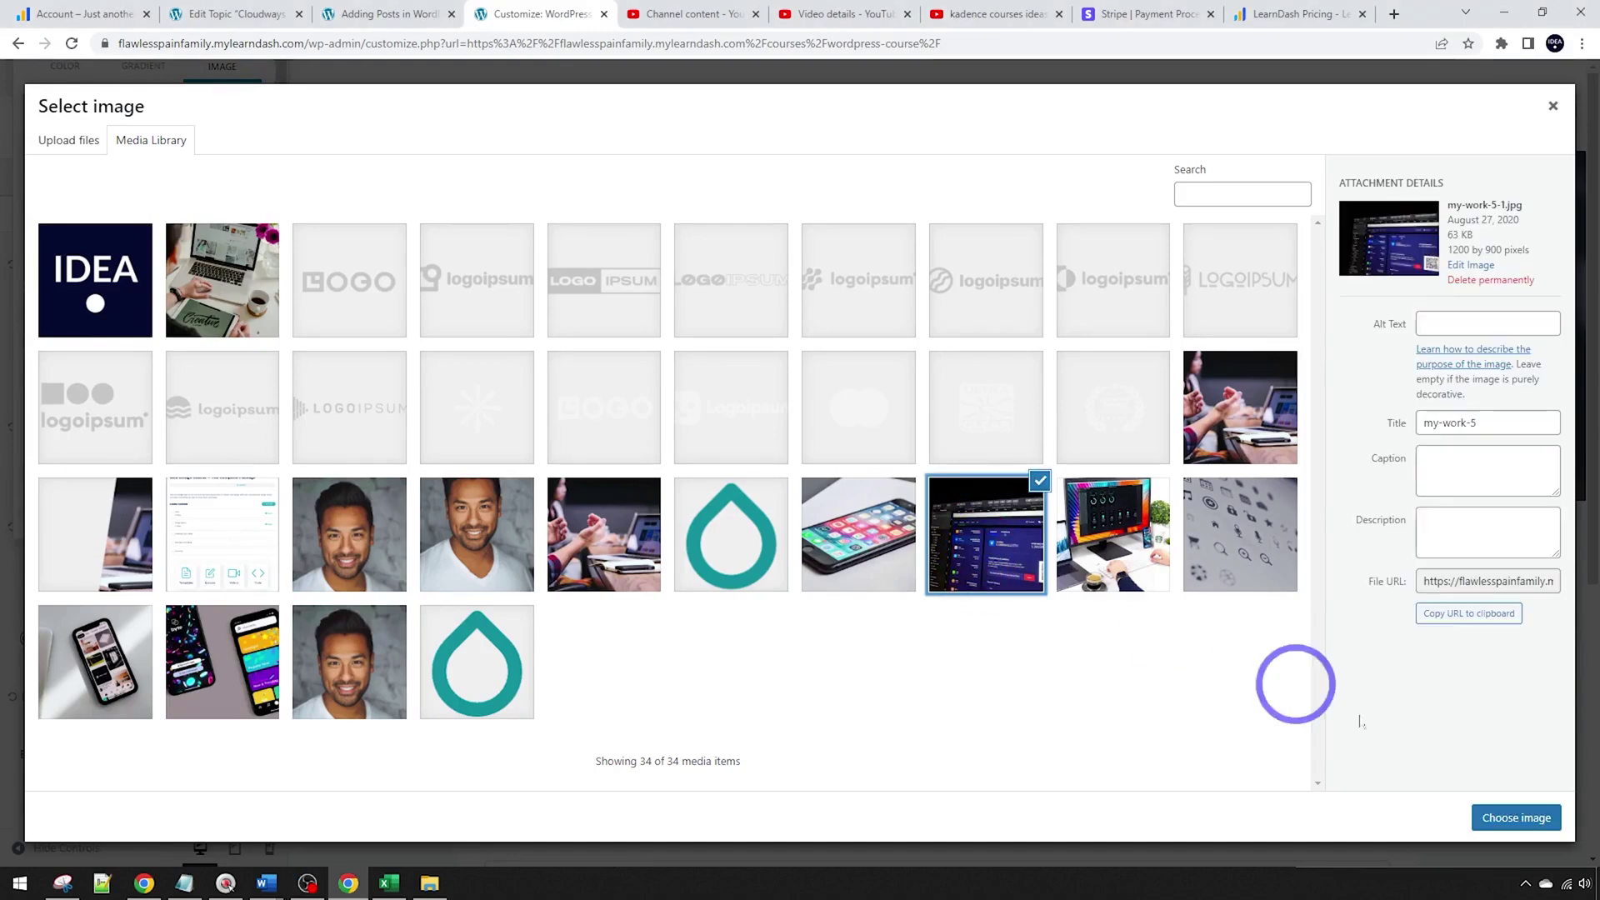
pyautogui.click(1516, 818)
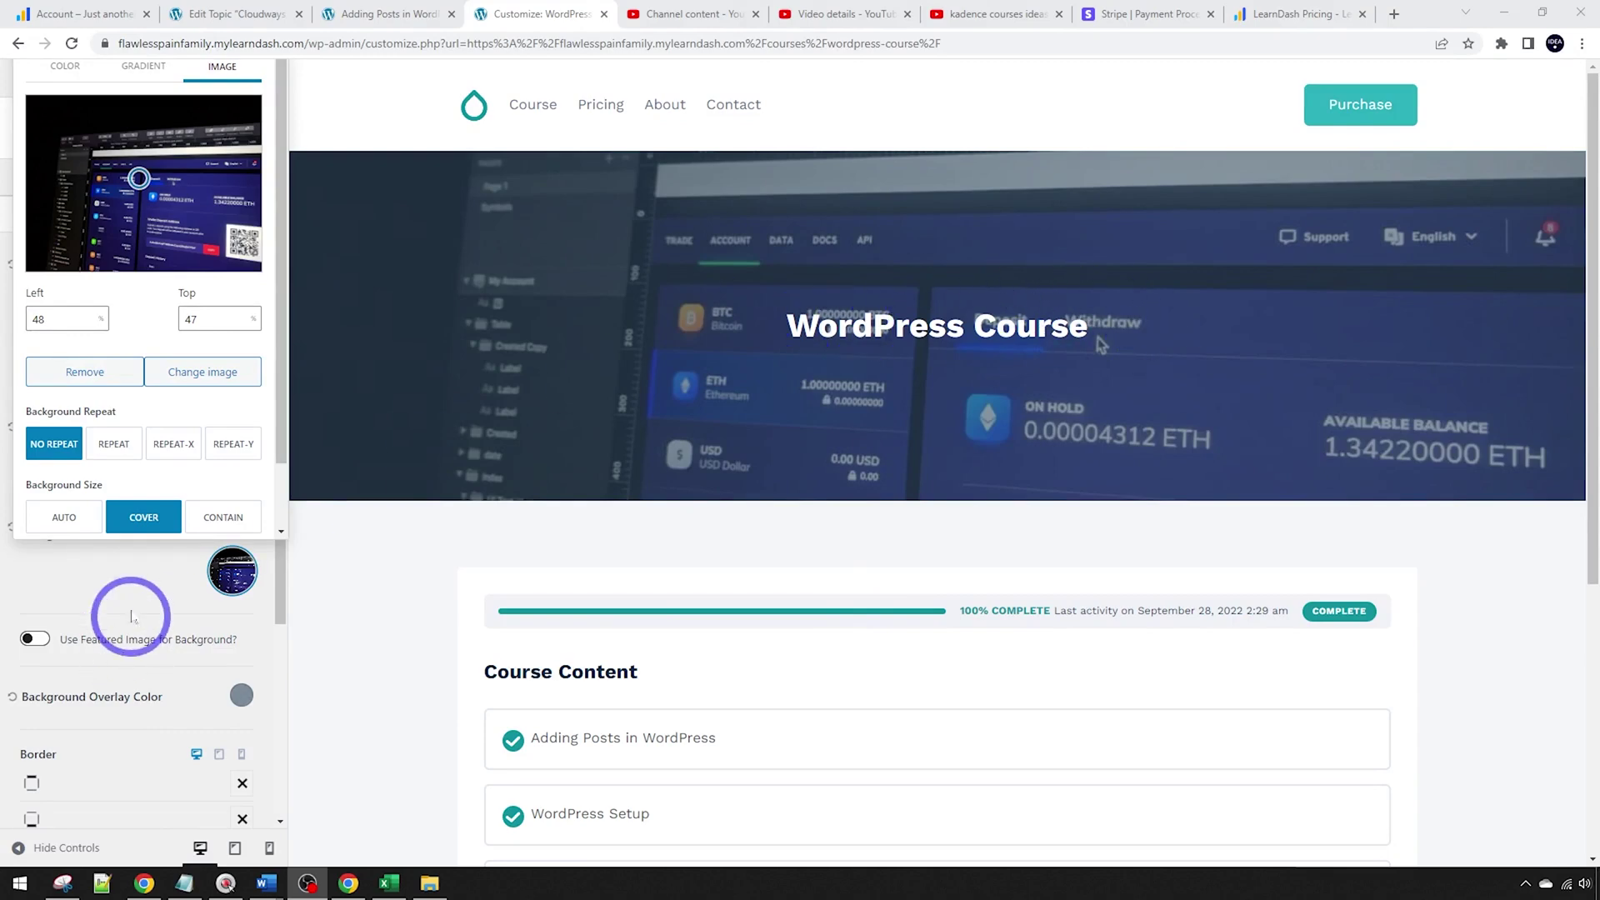
# Set the course header Background Overlay Color to navy 091A27 at 0.81 opacity
pyautogui.click(129, 600)
pyautogui.click(241, 700)
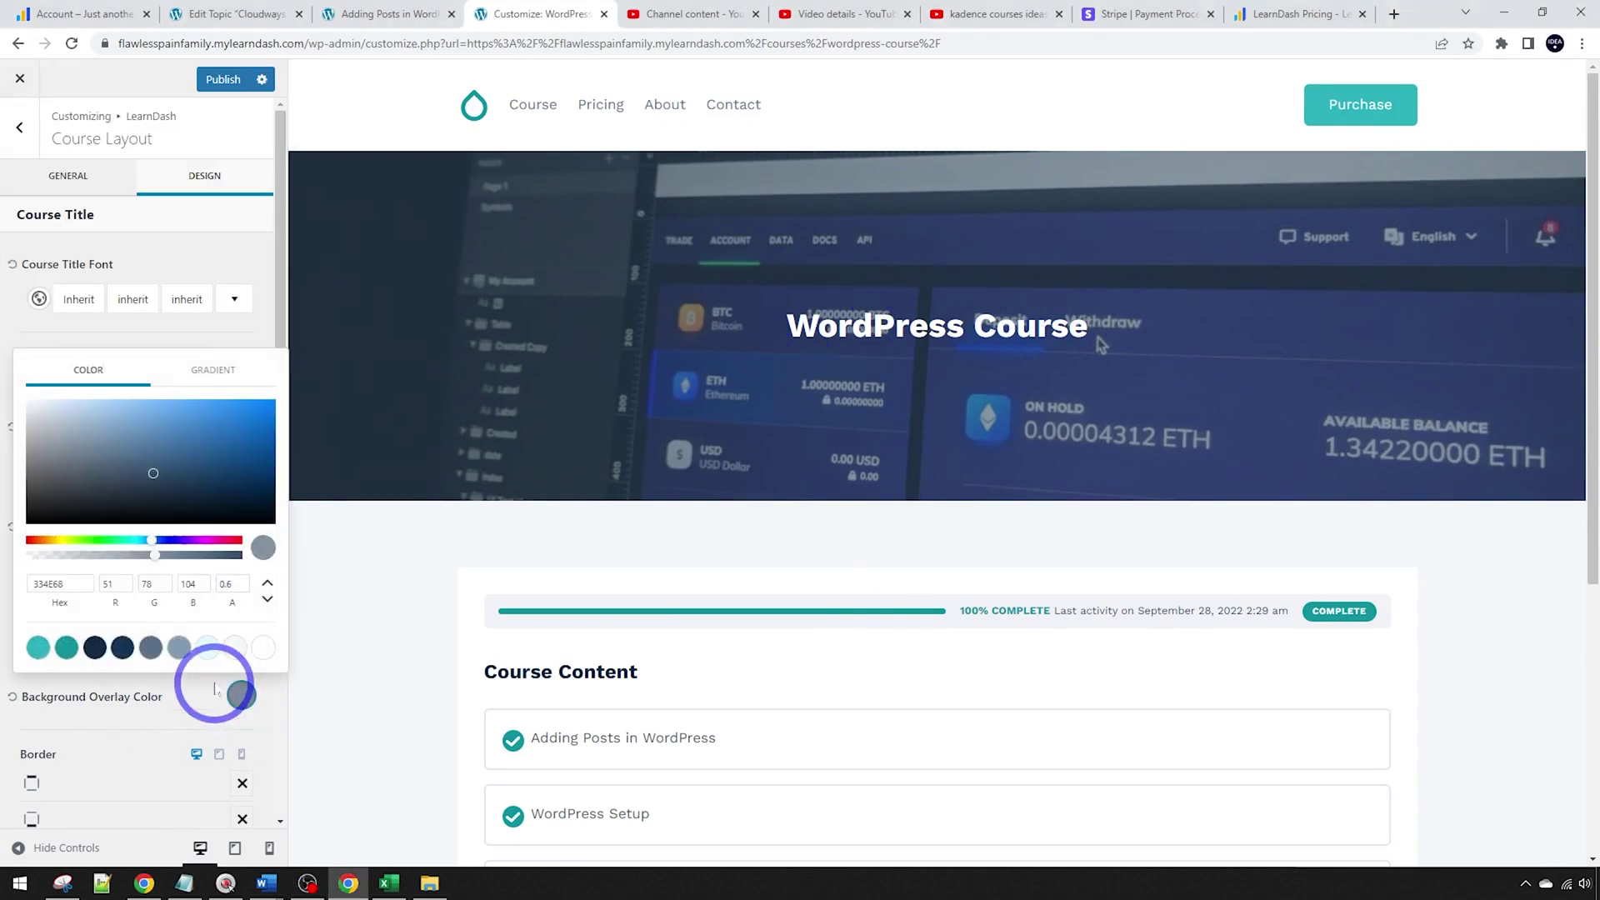
pyautogui.moveTo(164, 560); pyautogui.dragTo(200, 555)
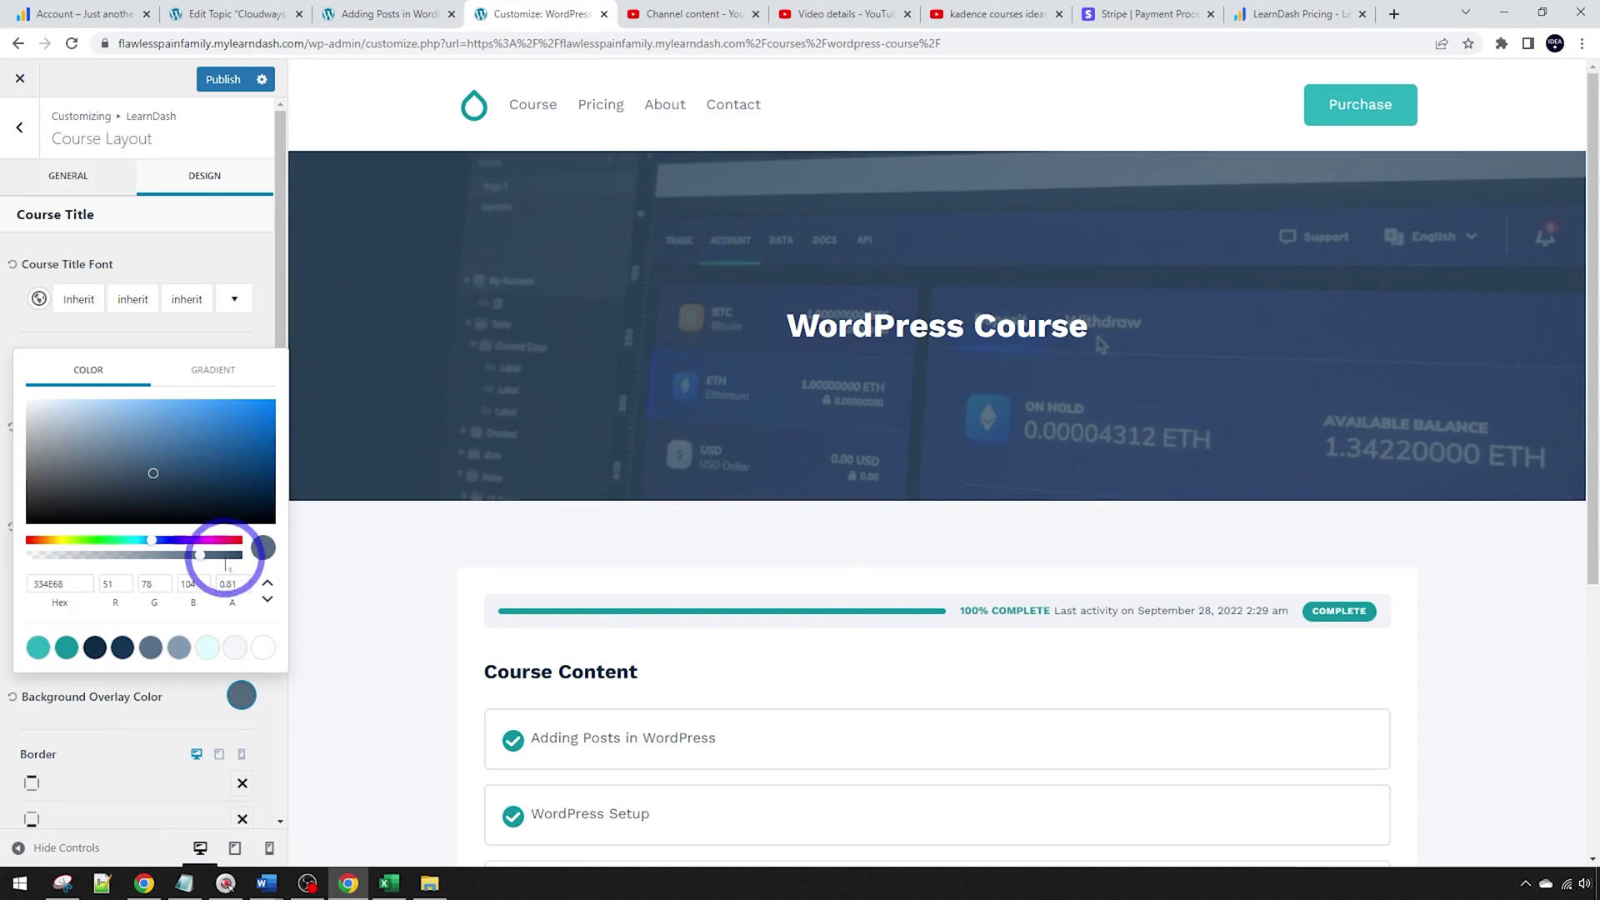
pyautogui.moveTo(154, 474); pyautogui.dragTo(220, 502)
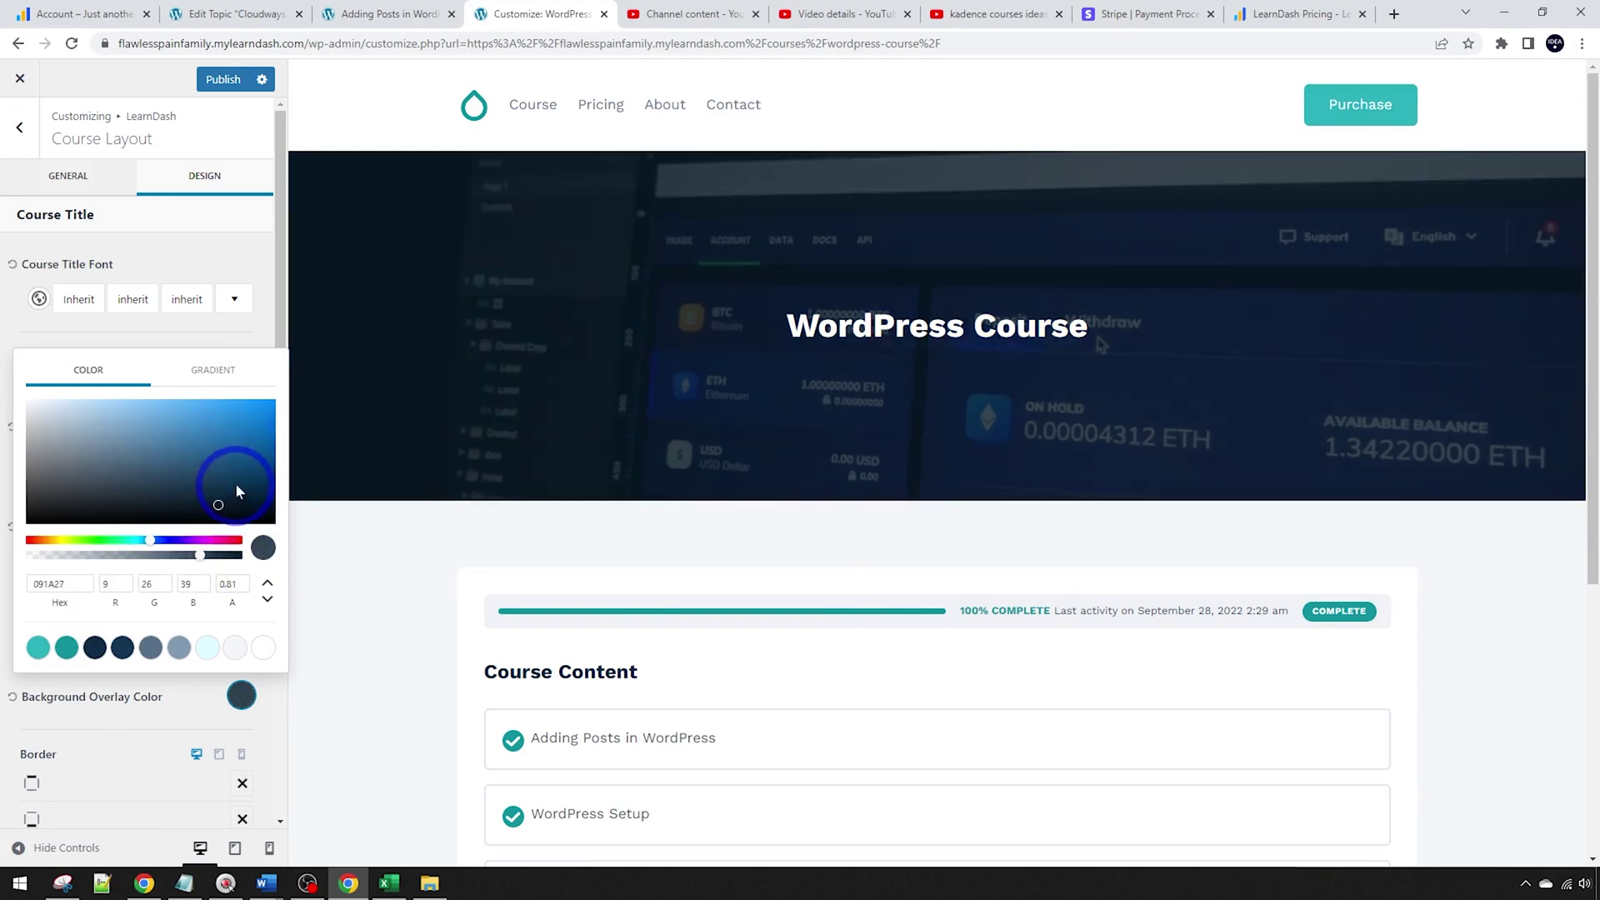
pyautogui.click(958, 313)
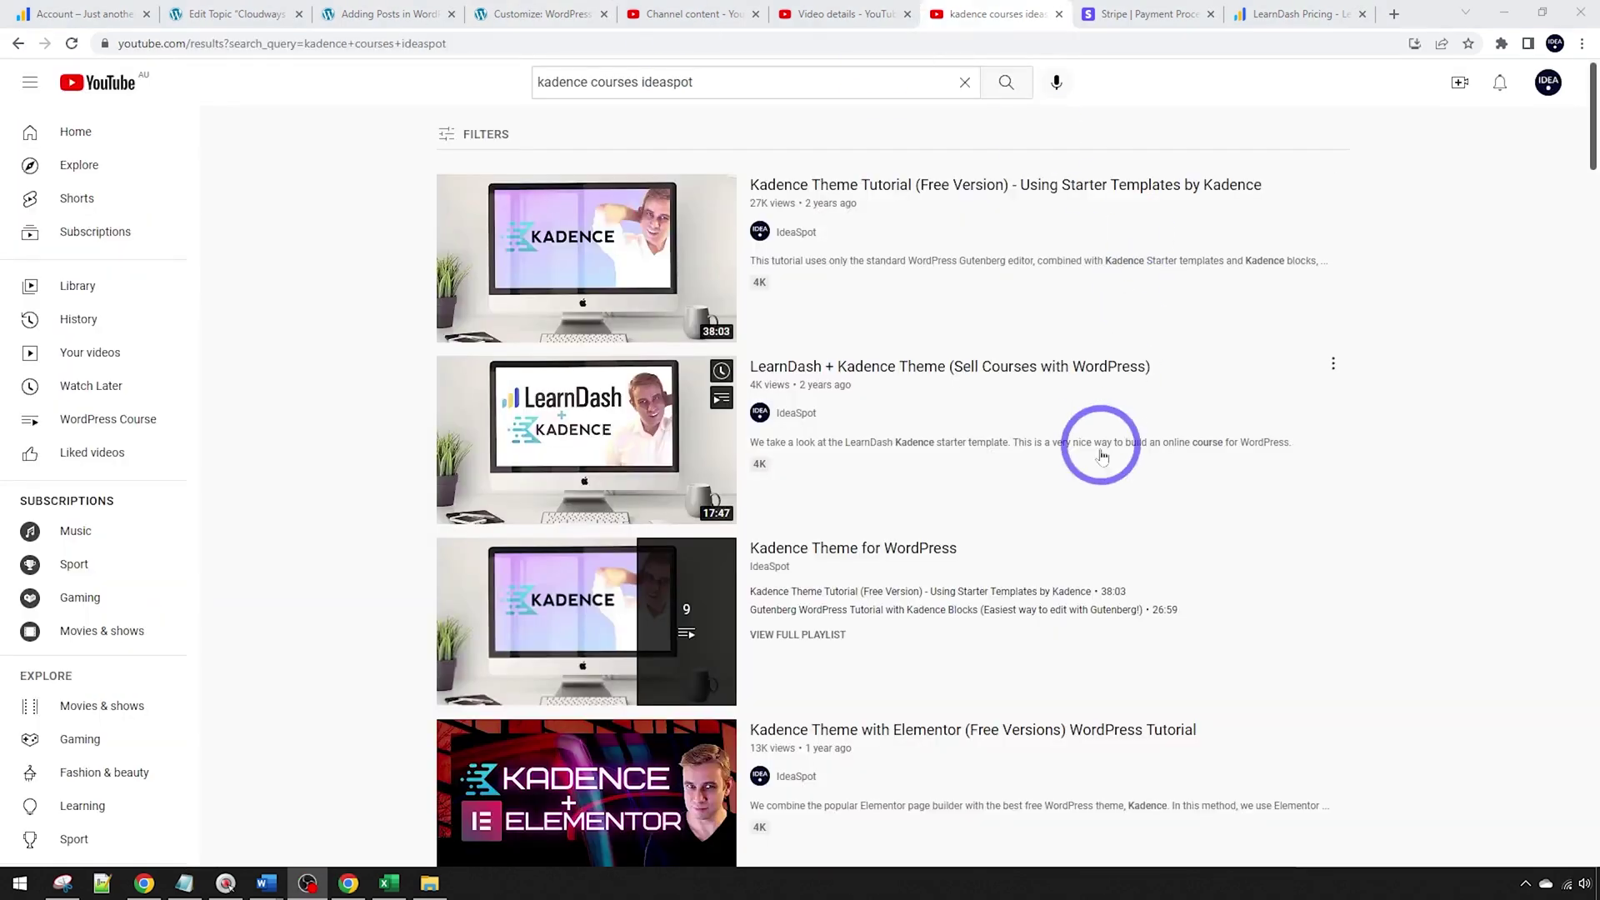
pyautogui.moveTo(821, 355)
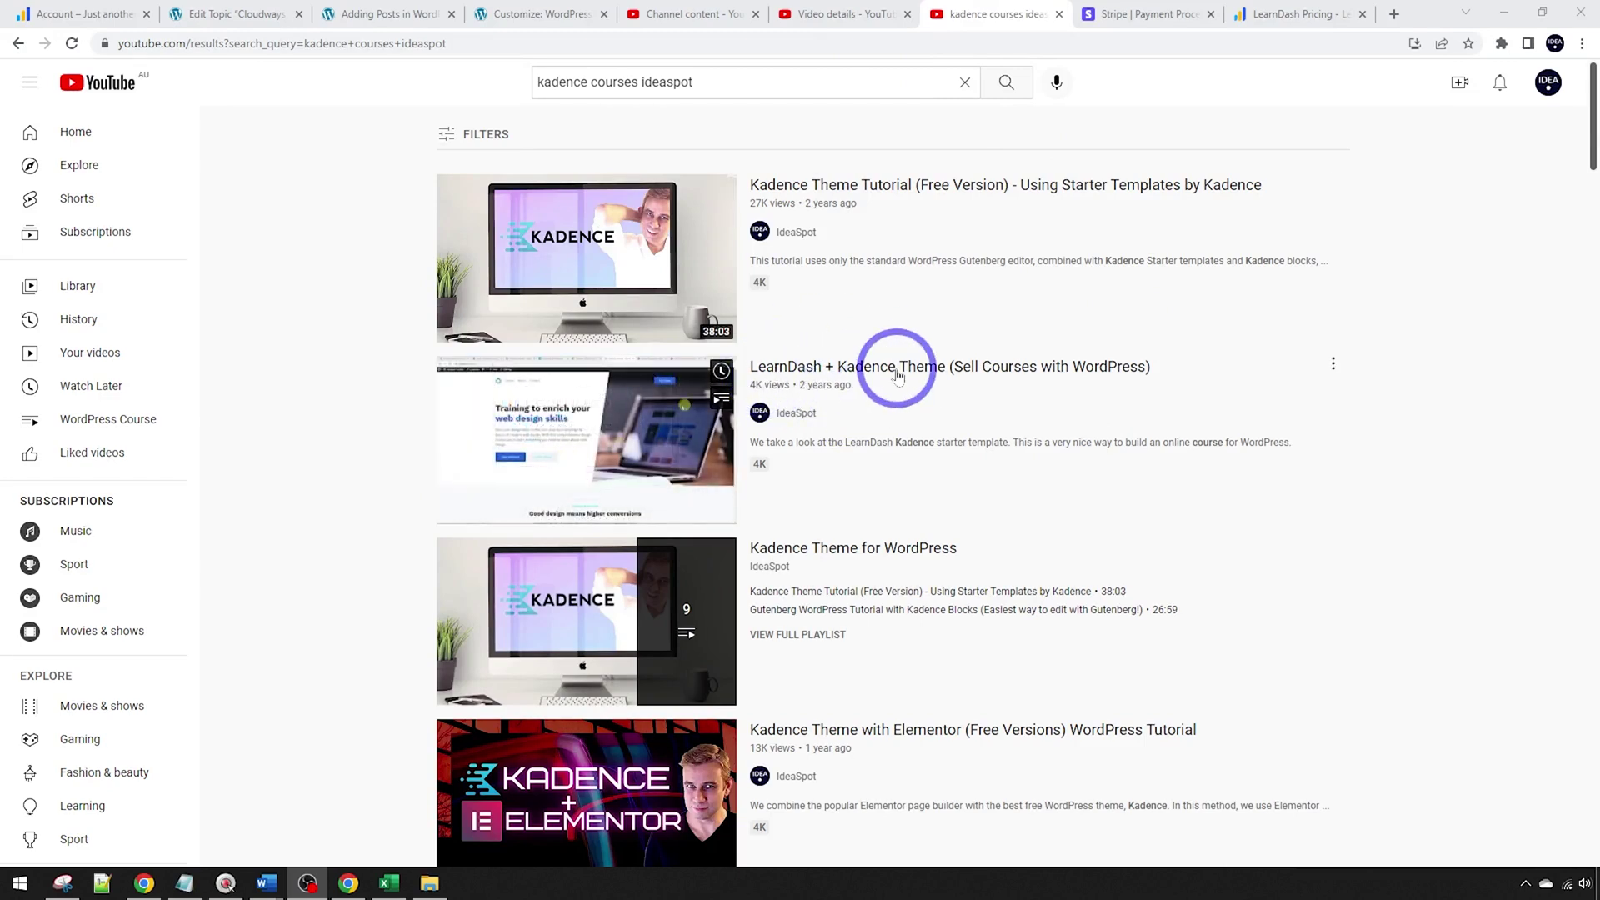